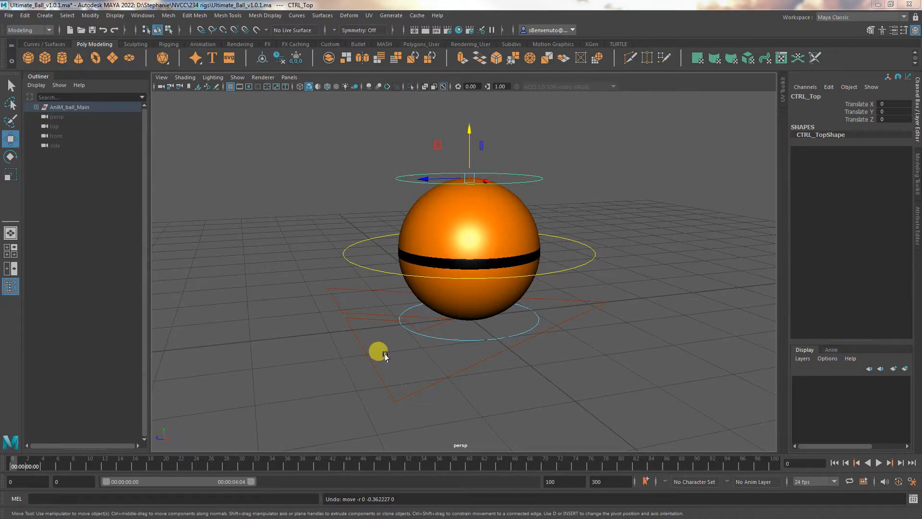
Try squashing the ball by lowering its top control and undo the move.
left_click_drag(470, 131, 474, 177)
key("ctrl+z")
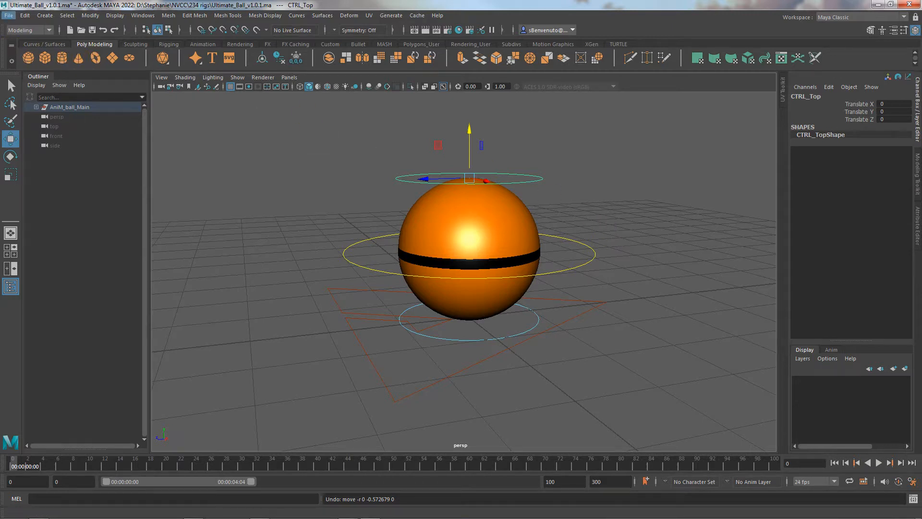
Save the scene as a new file in the 234Assets folder, named "bounce" followed by the author's surname.
left_click(9, 15)
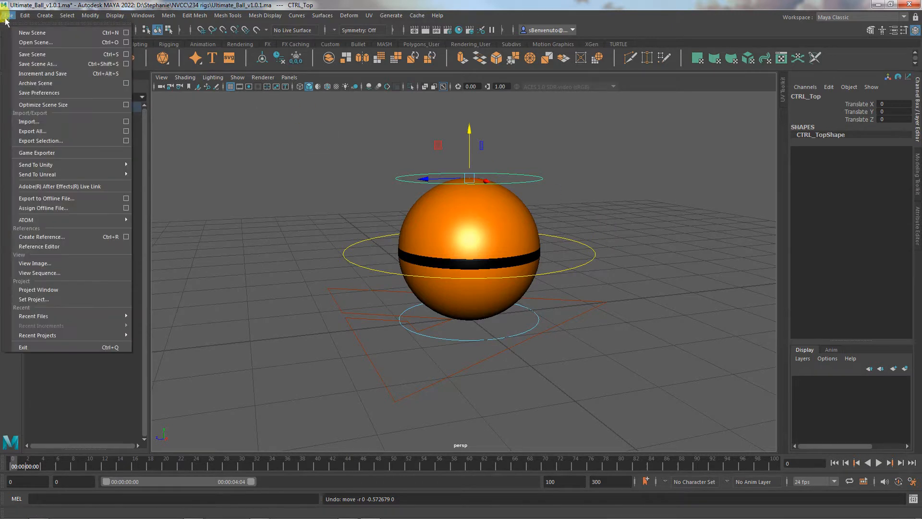
left_click(26, 63)
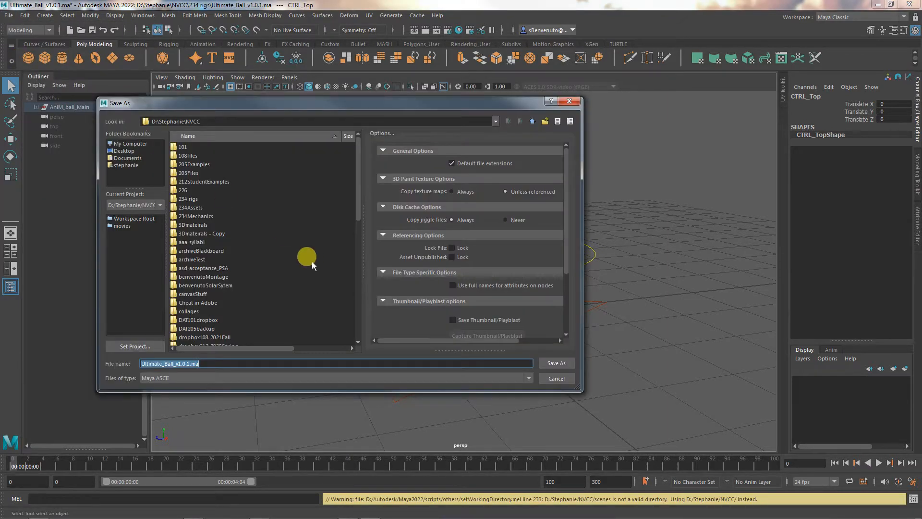
double_click(202, 207)
left_click(189, 364)
left_click_drag(189, 364, 115, 356)
key("BackSpace")
type("boucne")
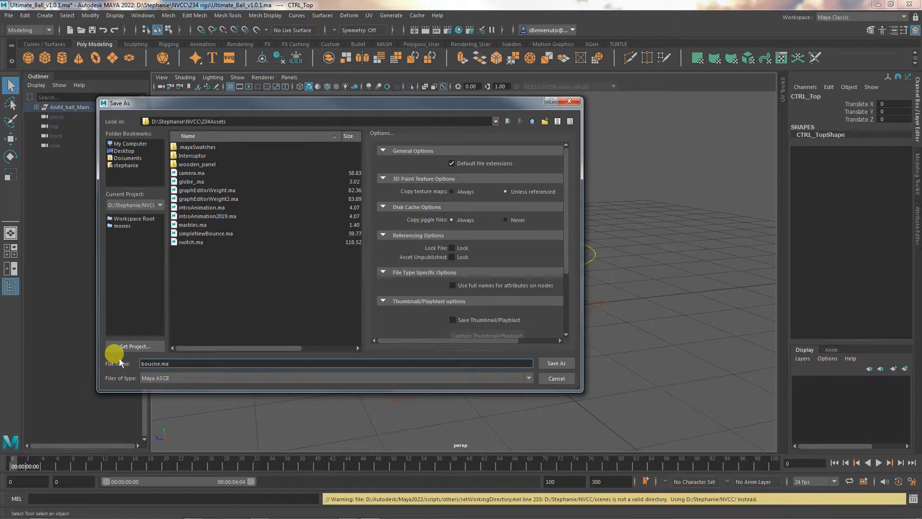
type("Benvenuto")
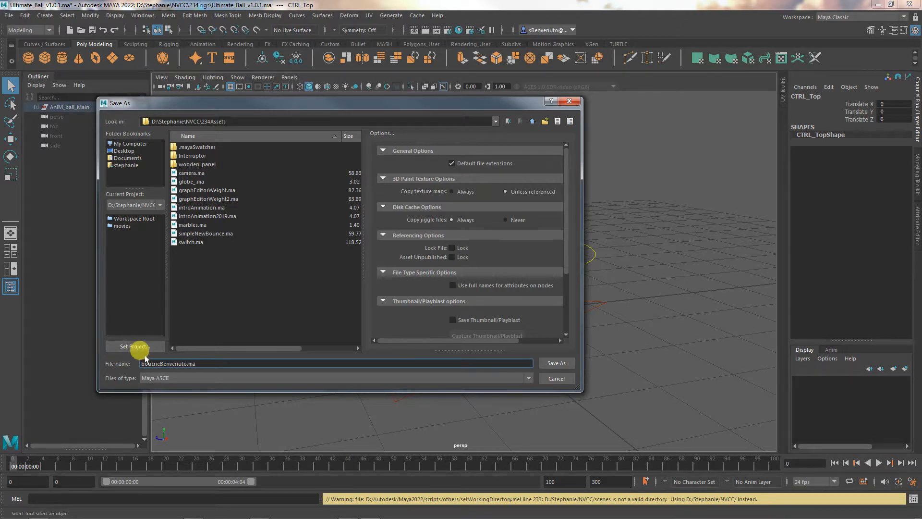
left_click(159, 364)
key("BackSpace")
type("c")
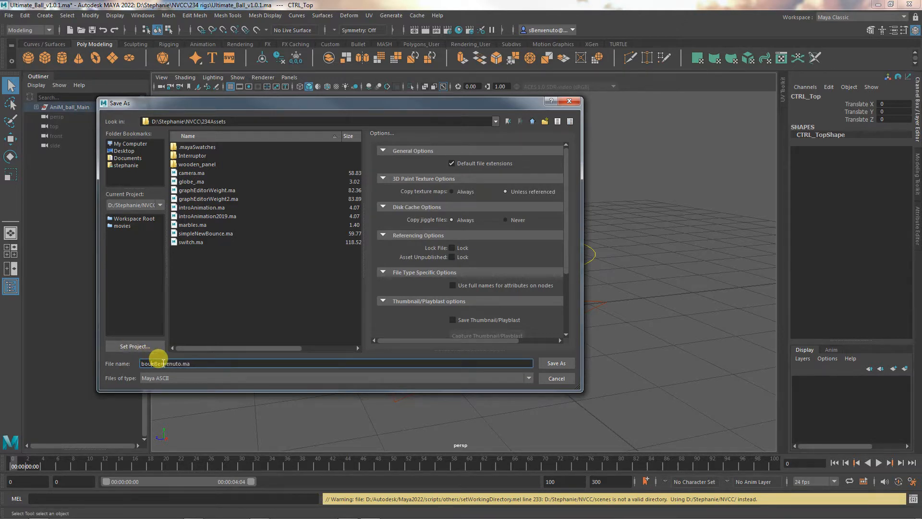
left_click(556, 363)
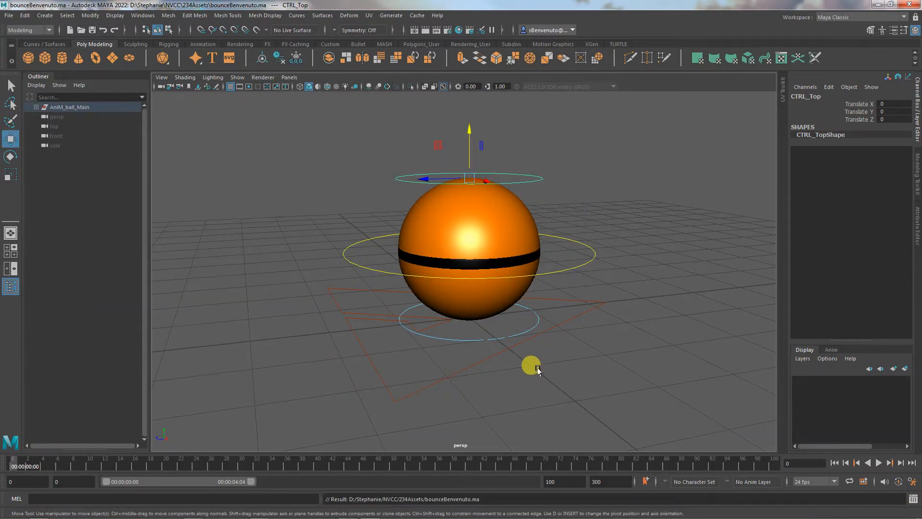
Check the original rig file in the 234 rigs folder window, move that window away and clear the scene selection.
left_click_drag(921, 91, 709, 69)
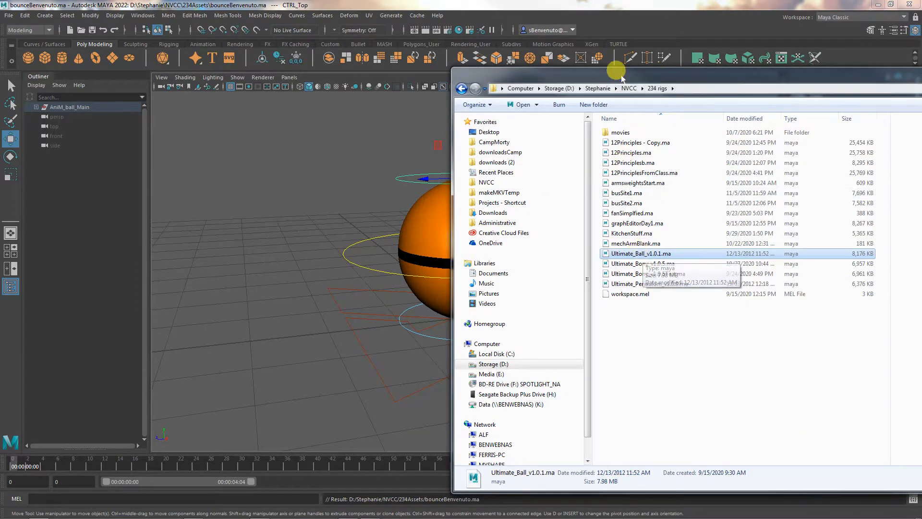
left_click_drag(597, 72, 921, 102)
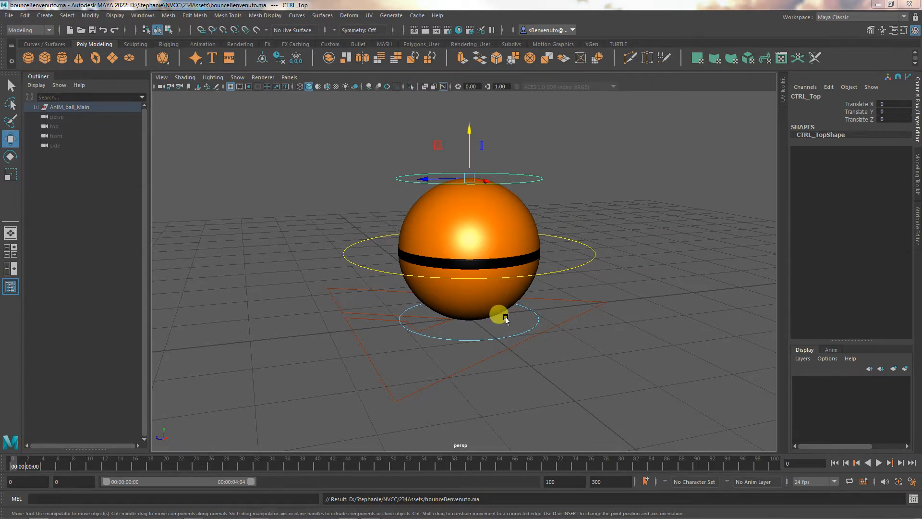
left_click(480, 360)
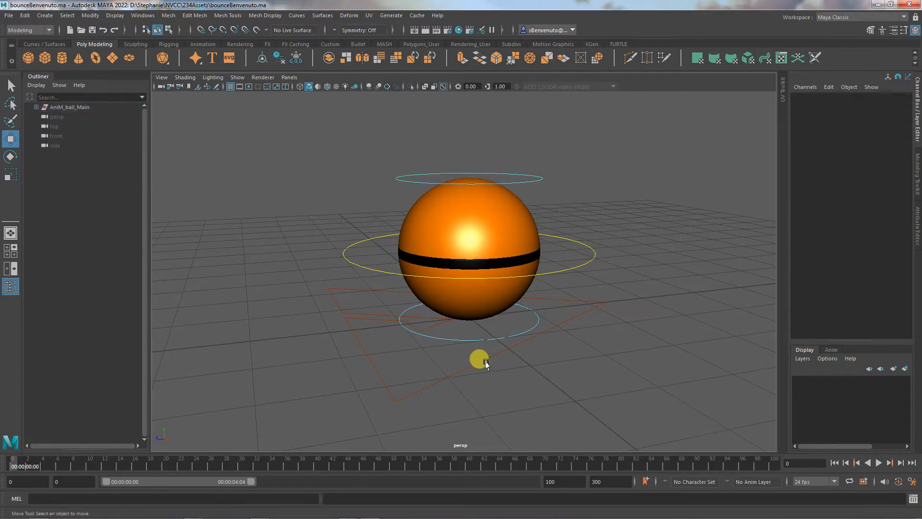
Review the Undo queue settings and the Animation tangent defaults in the preferences and save them.
left_click(148, 16)
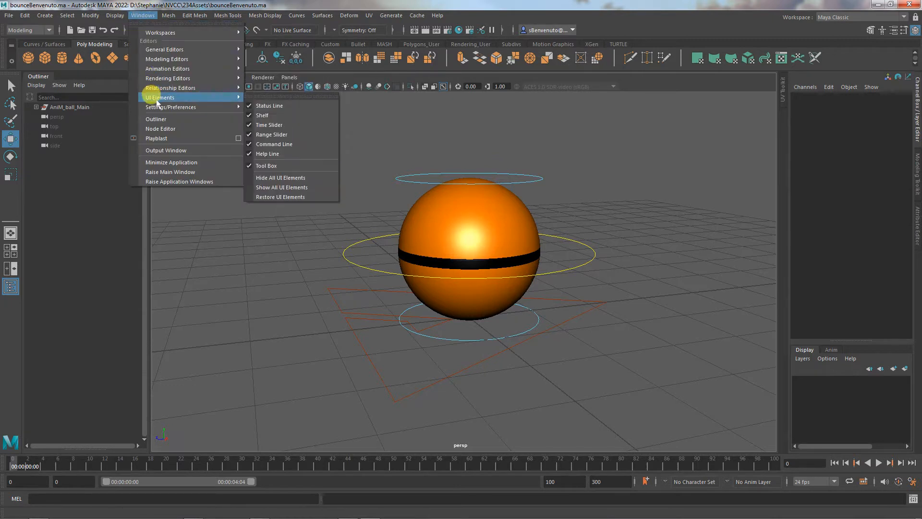
mouse_move(166, 107)
left_click(255, 115)
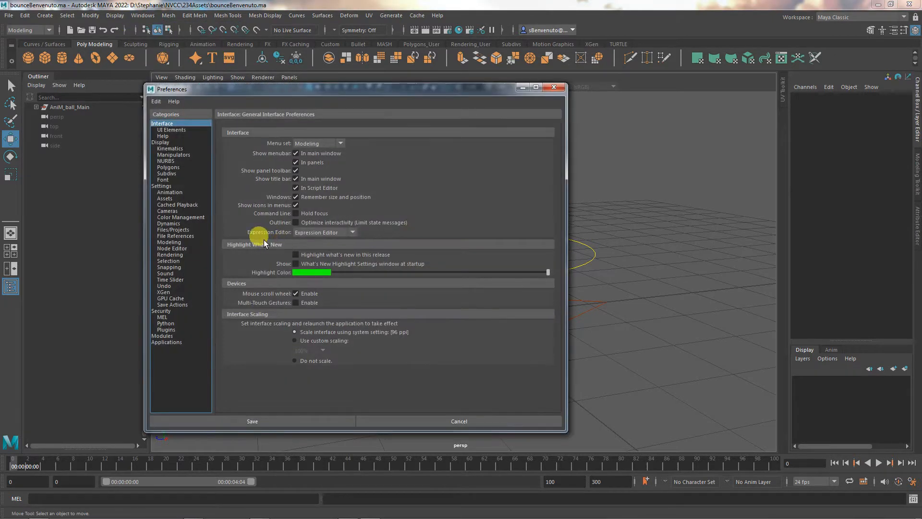
left_click(168, 285)
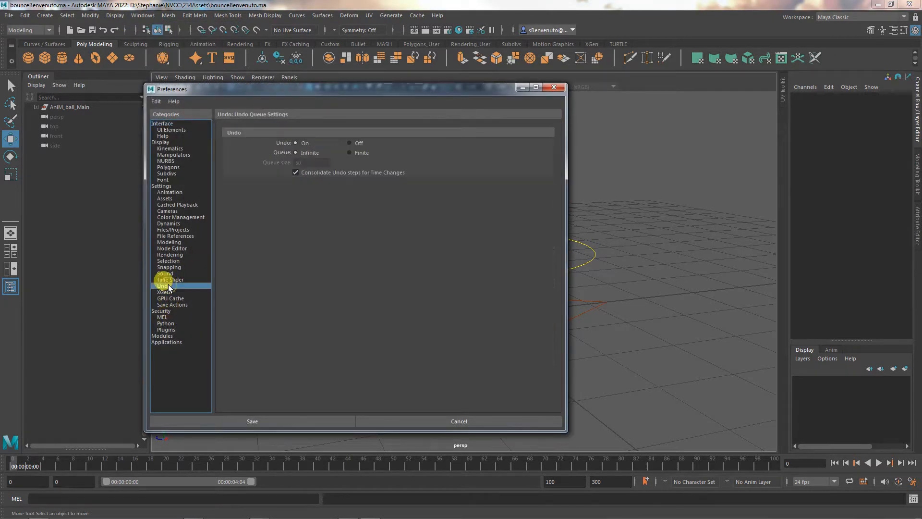
left_click(169, 193)
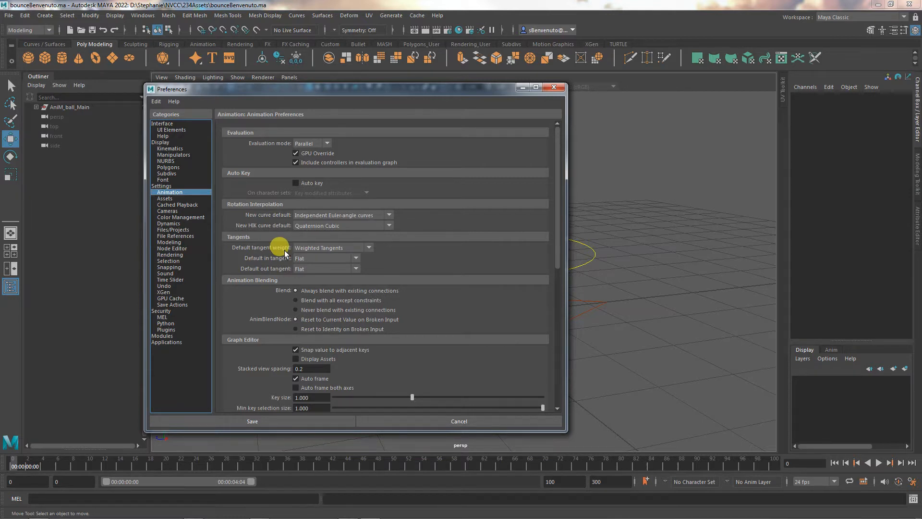
left_click(295, 422)
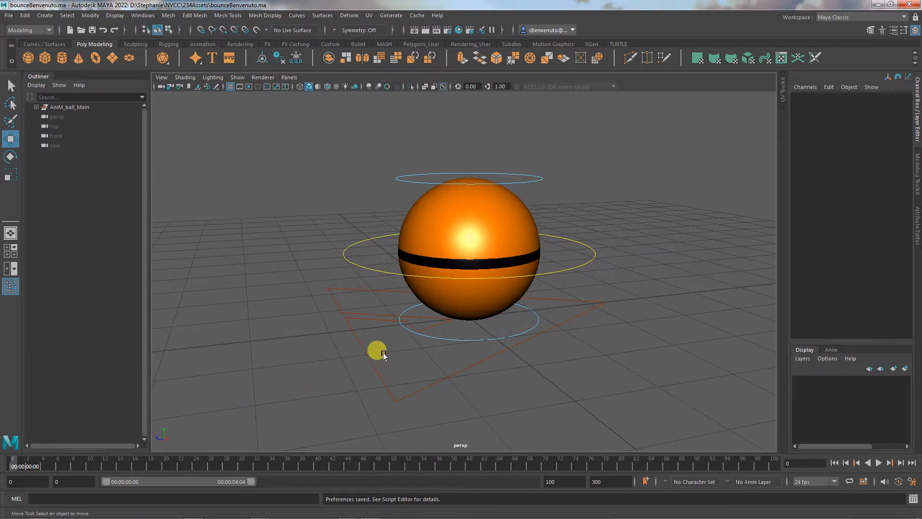
Move the ball's root control along Z to about 16.3, beyond the edge of the grid.
right_click_drag(376, 349, 192, 337, "alt")
left_click_drag(427, 358, 410, 381, "alt")
right_click_drag(410, 380, 345, 383, "alt")
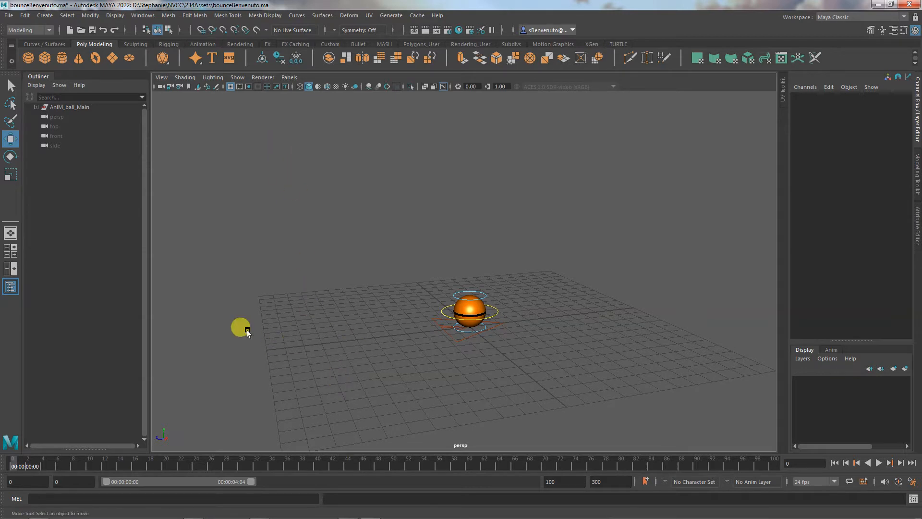
middle_click_drag(350, 345, 403, 329, "alt")
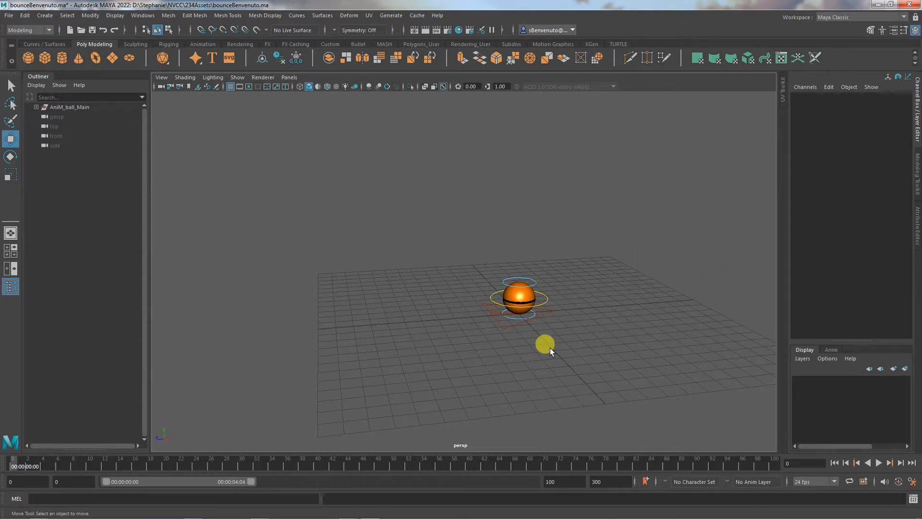
left_click(514, 324)
left_click_drag(469, 318, 184, 341)
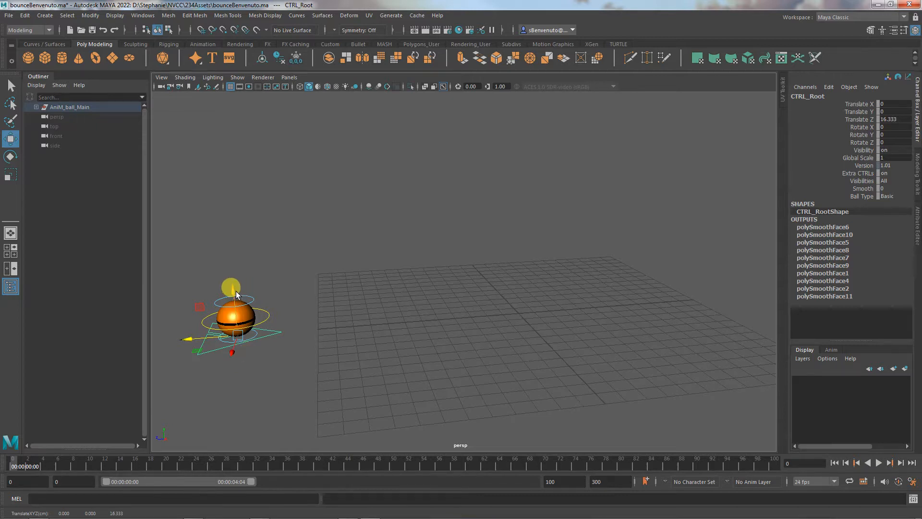
Try raising the root control to about 9.2 in Y and undo the move.
left_click_drag(236, 291, 215, 118)
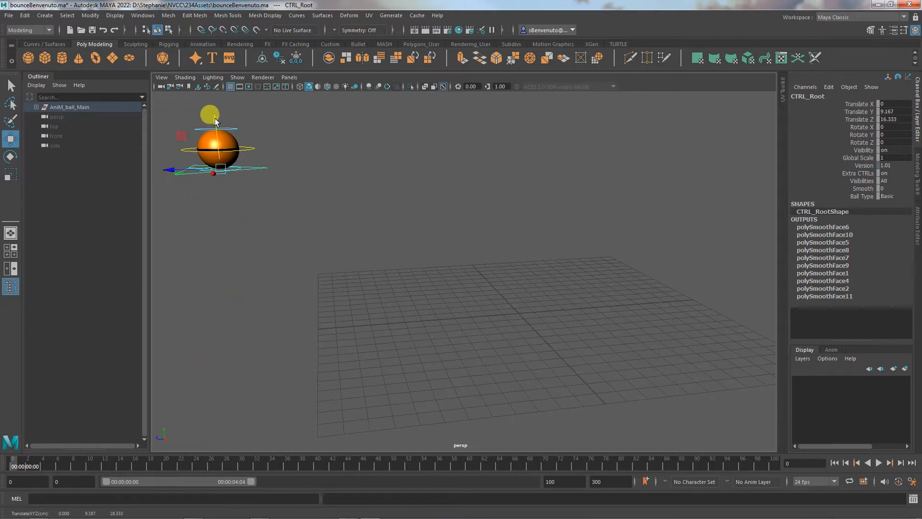
key("ctrl+z")
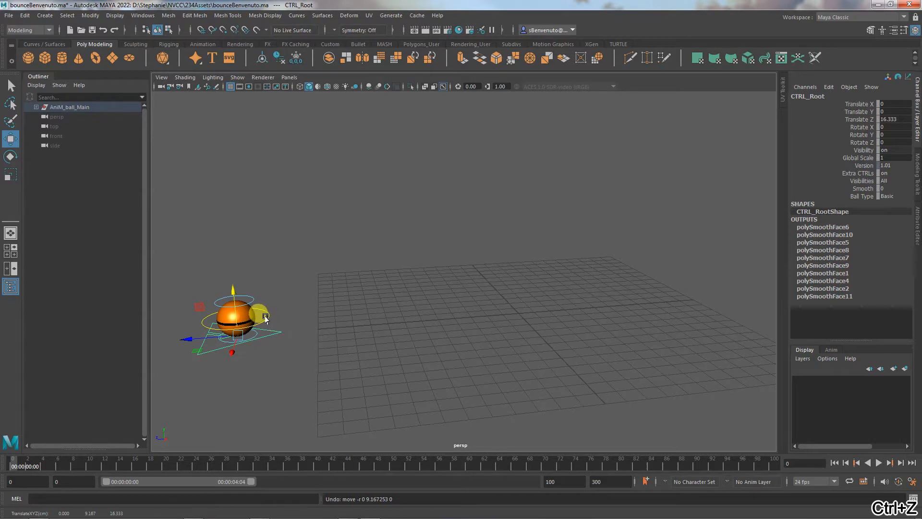
key("ctrl+z")
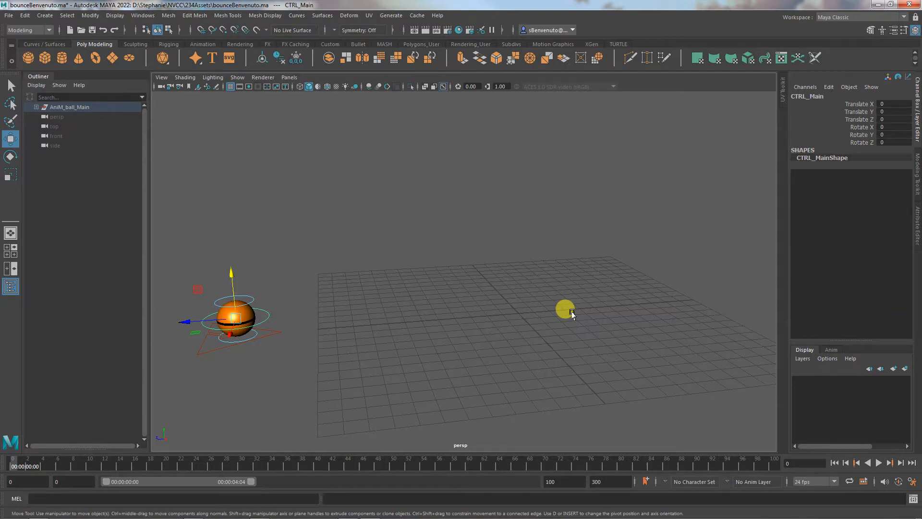
Squash the ball by lowering its top control to about -0.87 in Y.
middle_click_drag(388, 333, 528, 315, "alt")
left_click_drag(449, 359, 433, 337, "alt")
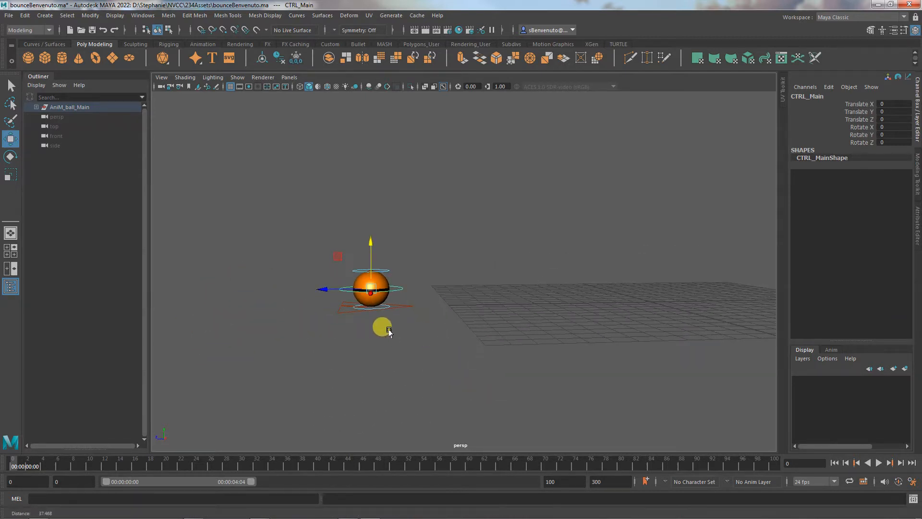
right_click_drag(389, 332, 624, 347, "alt")
middle_click_drag(401, 342, 528, 314, "alt")
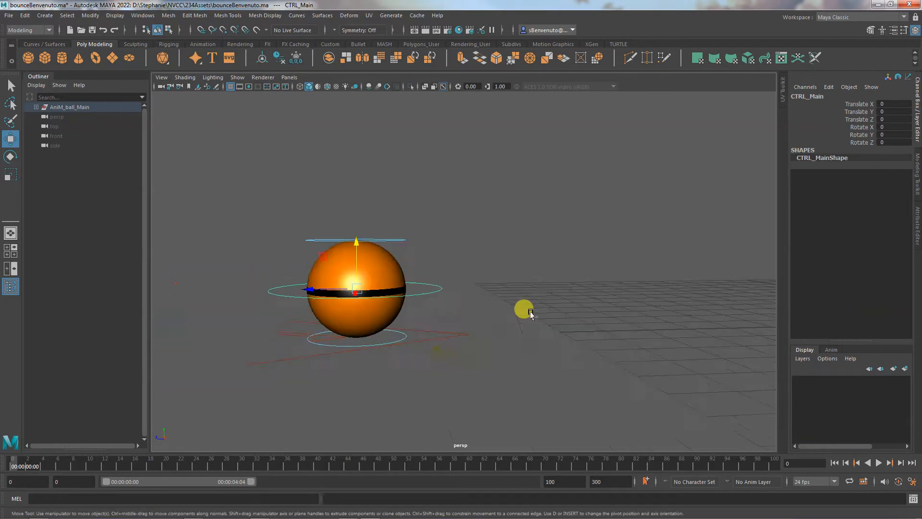
left_click(402, 244)
left_click_drag(353, 191, 353, 236)
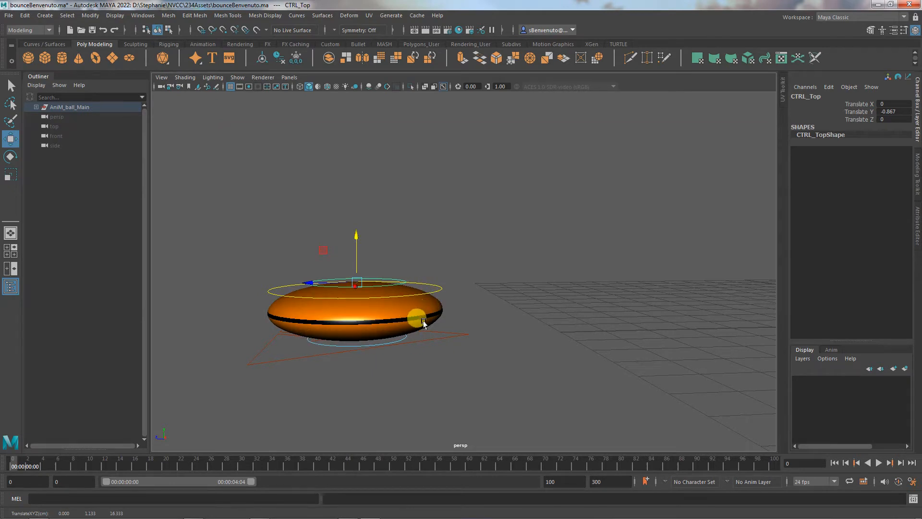
Raise the top control again to unsquash the ball and reset its Translate Y to 0.
left_click(438, 290)
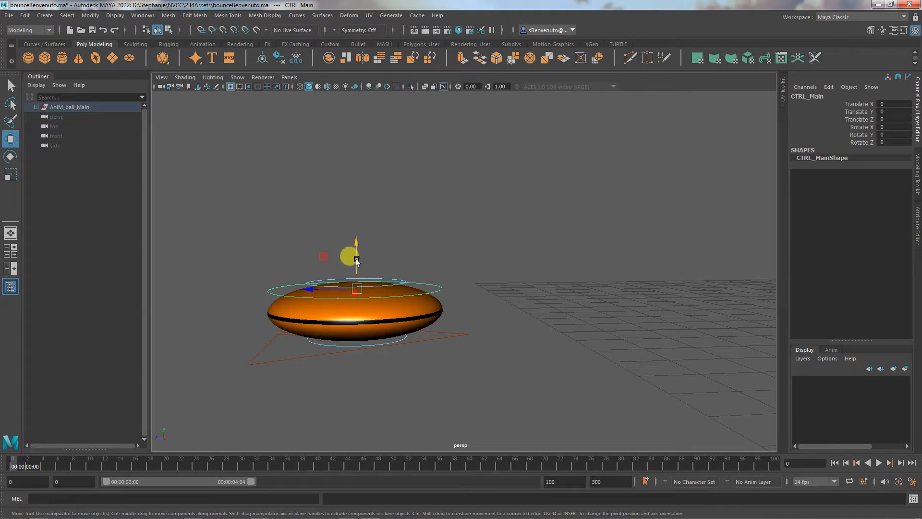
left_click(408, 265)
left_click(391, 278)
left_click_drag(357, 244, 346, 189)
left_click(886, 111)
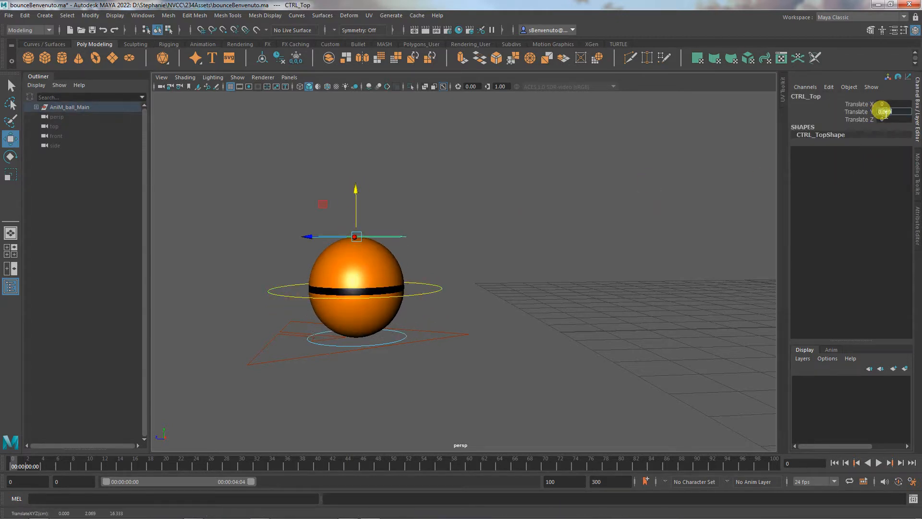
type("3")
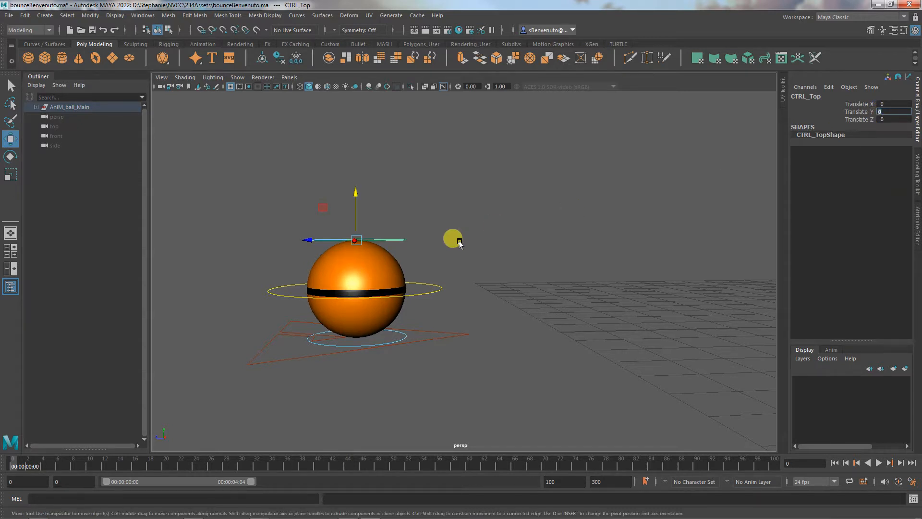
Try sliding the ball's main control across the grid to about -16.2 in Z and undo the move.
left_click(483, 231)
left_click(441, 336)
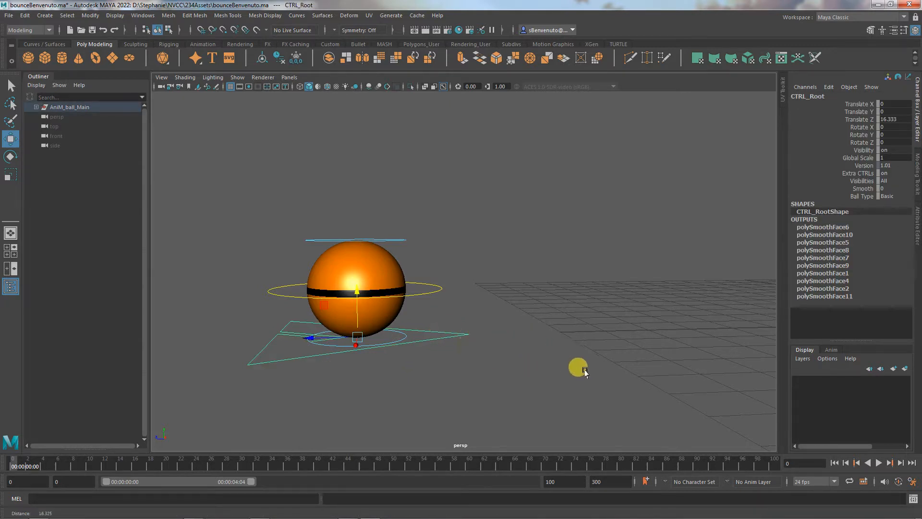
right_click_drag(584, 370, 367, 356, "alt")
left_click_drag(526, 342, 528, 381, "alt")
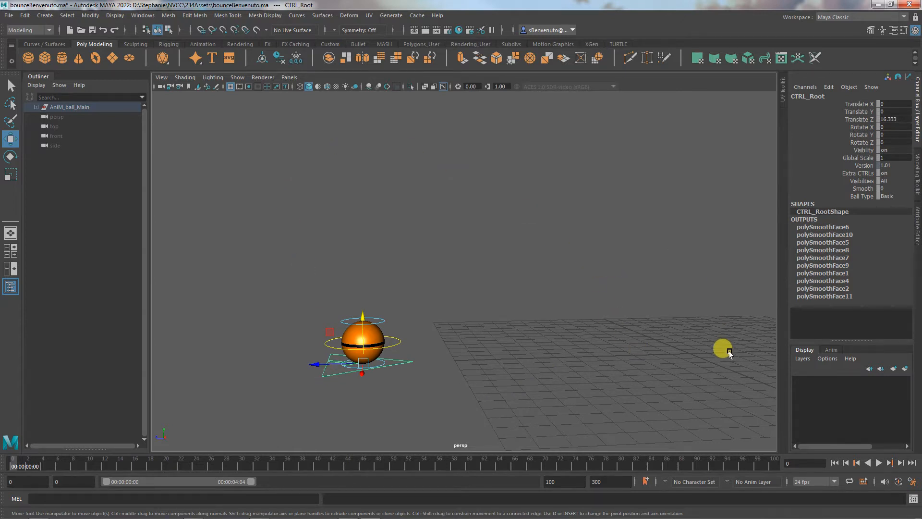
left_click(396, 341)
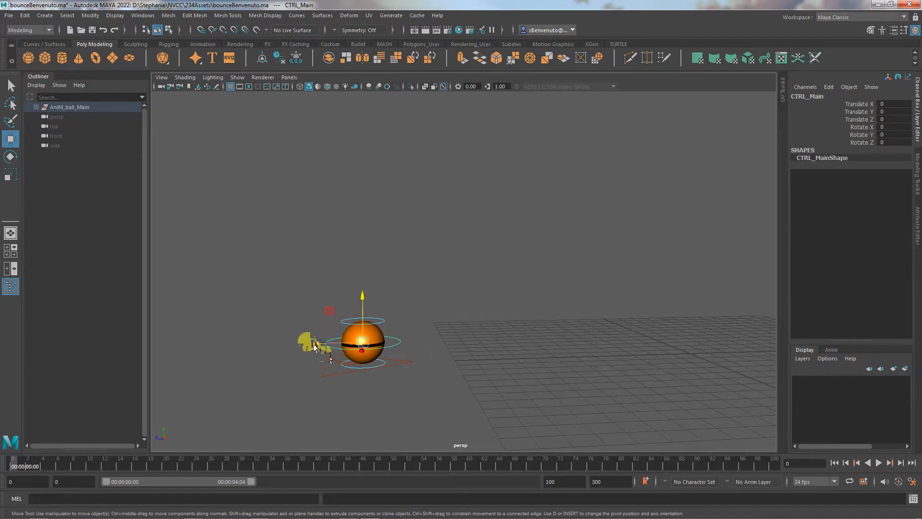
scroll(369, 353, "up", 1)
left_click_drag(291, 359, 696, 346)
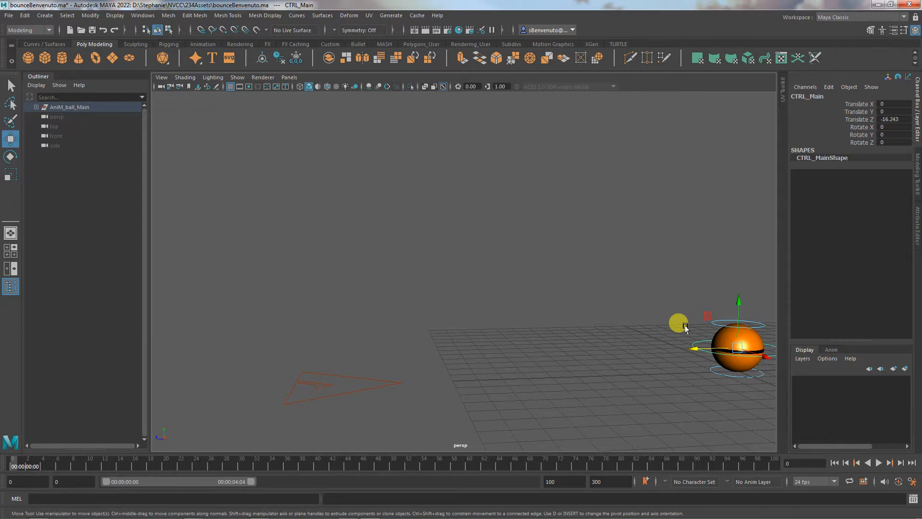
key("ctrl+z")
Switch to a full-size side view and frame it with the ball at one end of its travel path.
left_click_drag(547, 356, 438, 303, "alt")
middle_click_drag(486, 320, 487, 331, "alt")
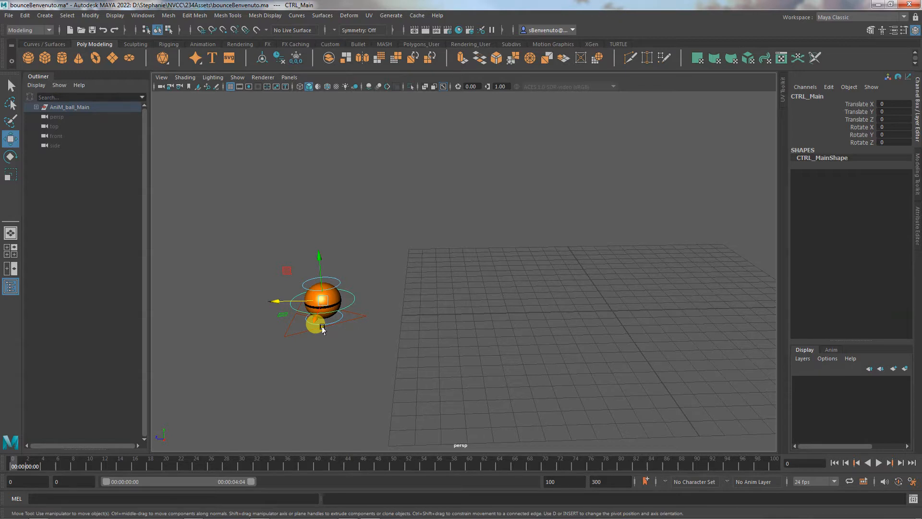
left_click_drag(322, 330, 369, 365, "alt")
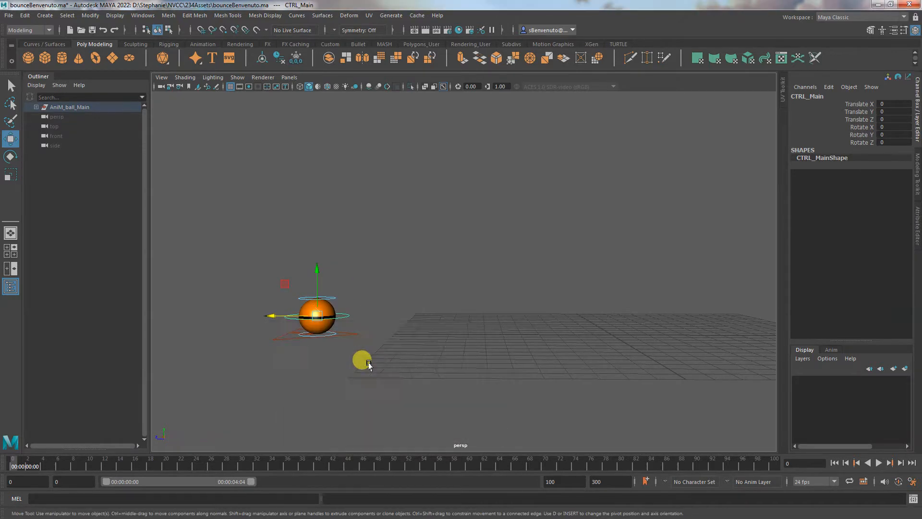
key("space")
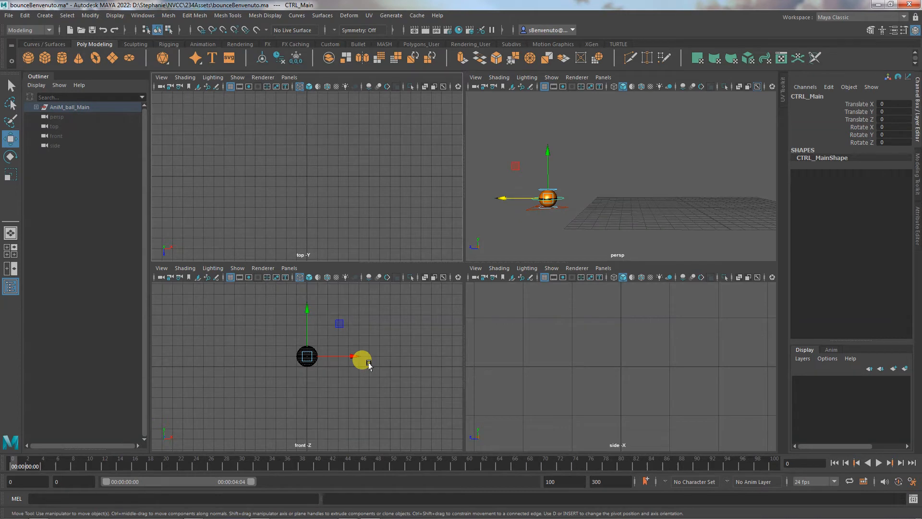
key("space")
right_click_drag(587, 368, 388, 344, "alt")
middle_click_drag(388, 343, 407, 422, "alt")
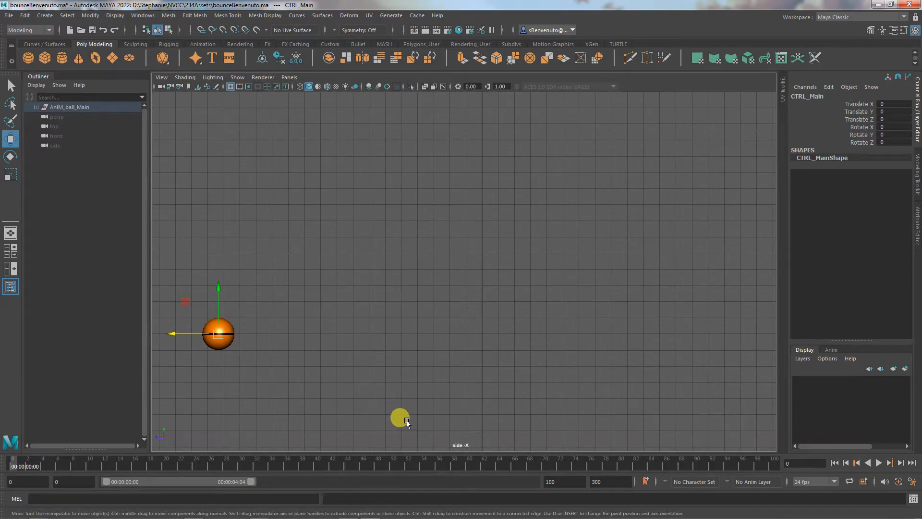
Try raising the ball's main control to about 14.4 in Y and keying its translation at frame 0, and undo both.
right_click_drag(500, 409, 321, 393, "alt")
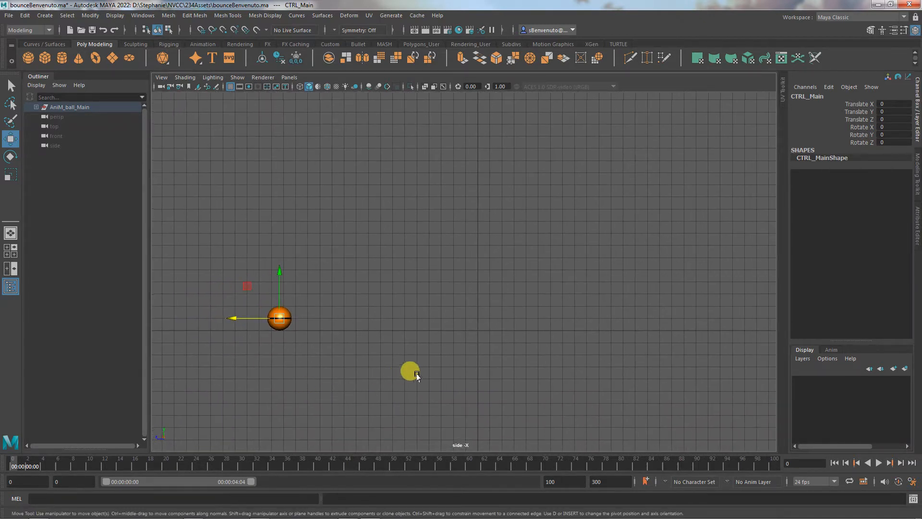
middle_click_drag(416, 372, 408, 423, "alt")
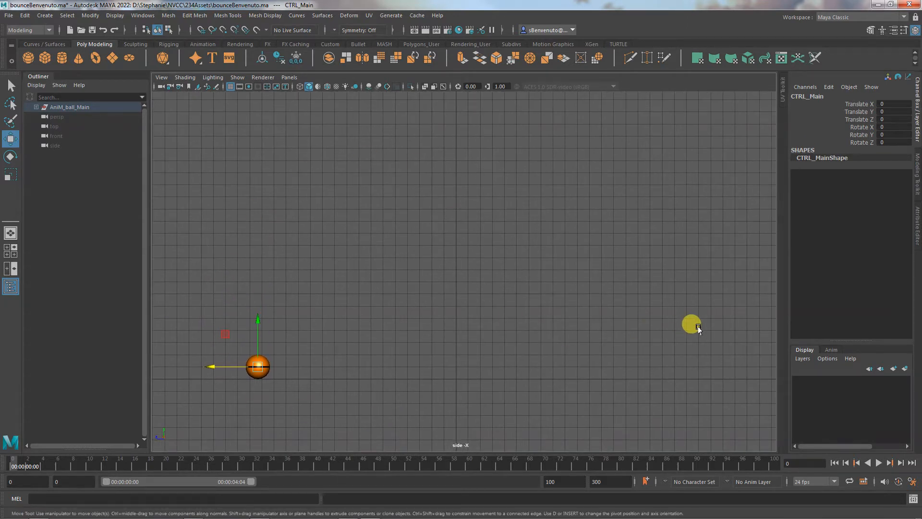
left_click_drag(258, 320, 257, 148)
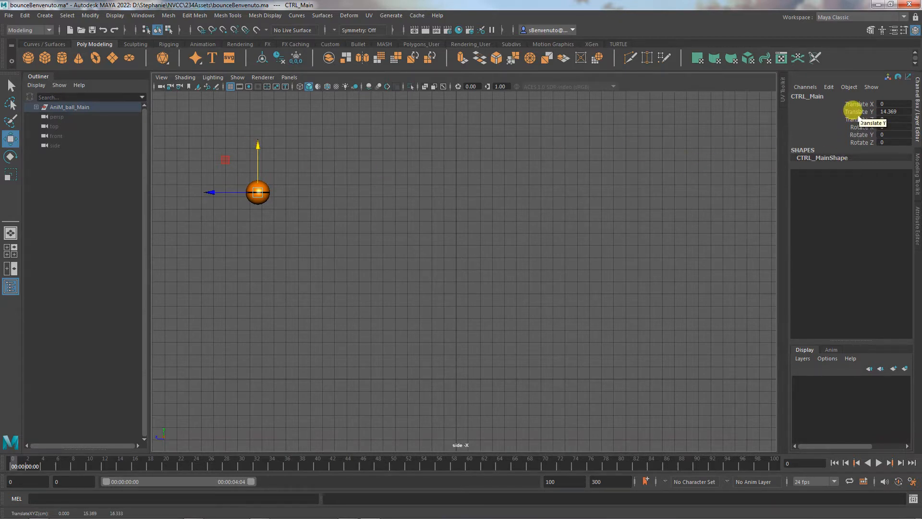
left_click_drag(859, 119, 850, 106)
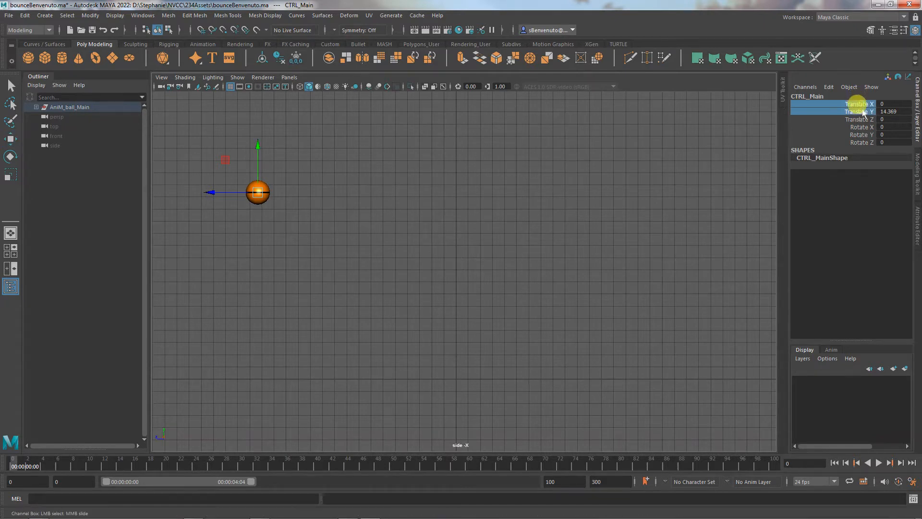
right_click(857, 126)
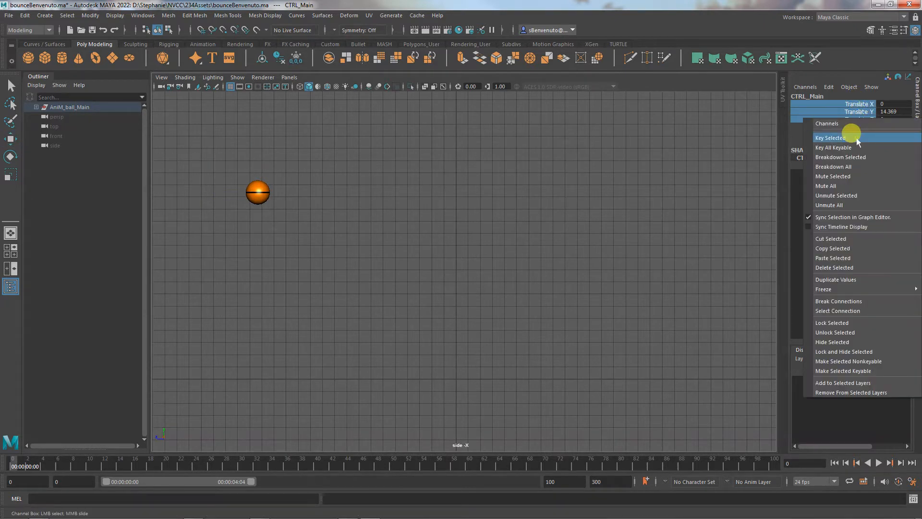
left_click(858, 139)
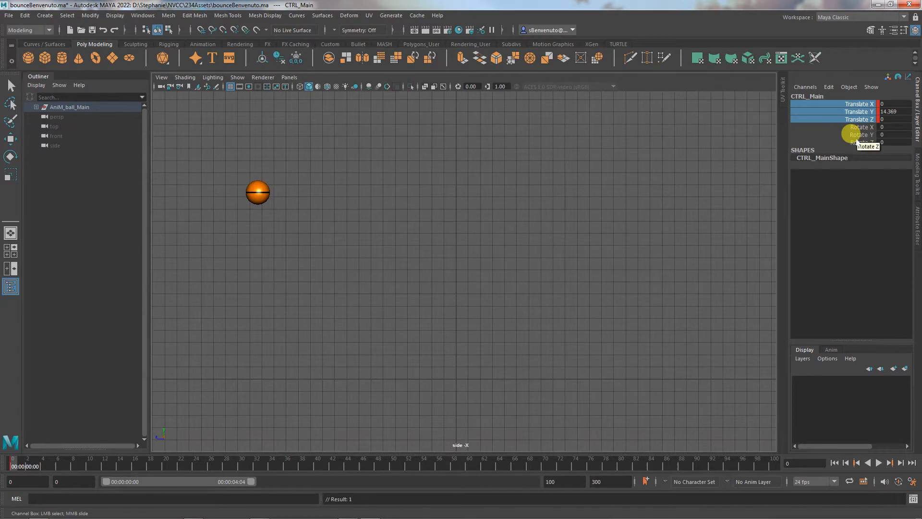
key("ctrl+z")
key("ctrl+z")
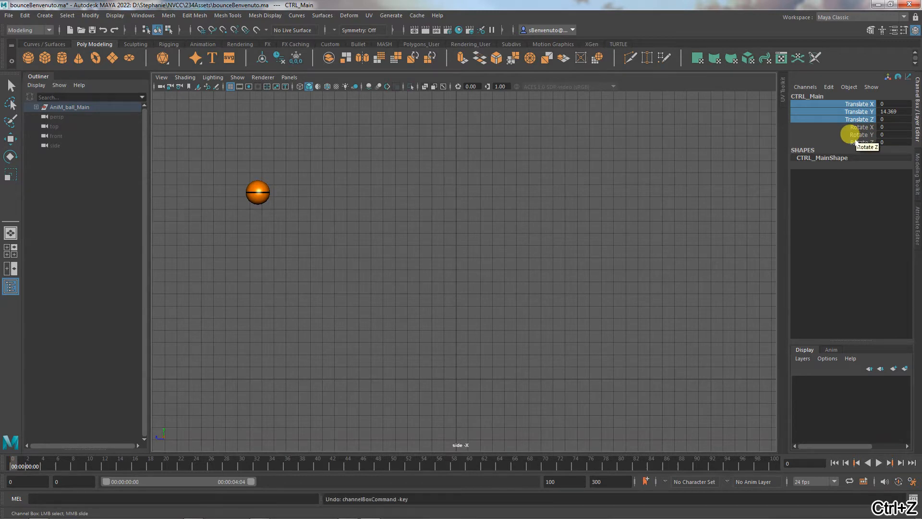
left_click(227, 325)
key("w")
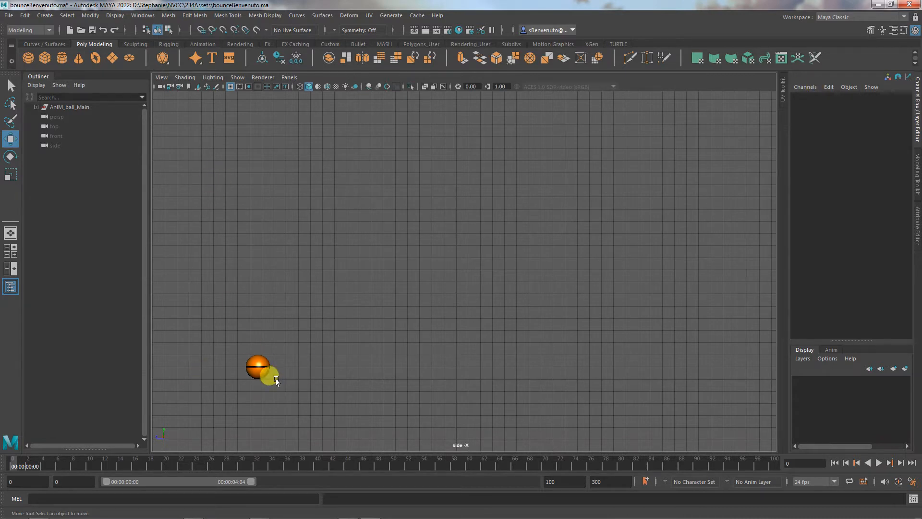
Display NURBS curves in the side view and select the ball's main control.
left_click(237, 77)
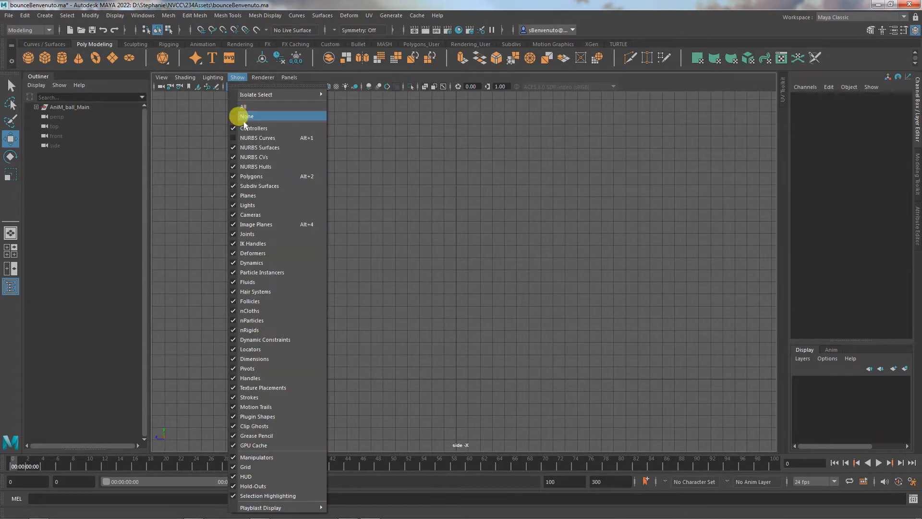
left_click(249, 138)
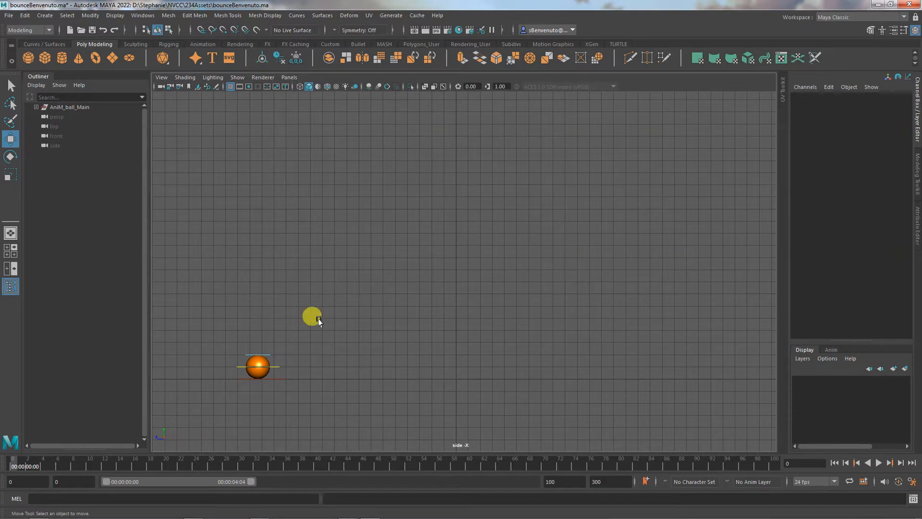
left_click(279, 366)
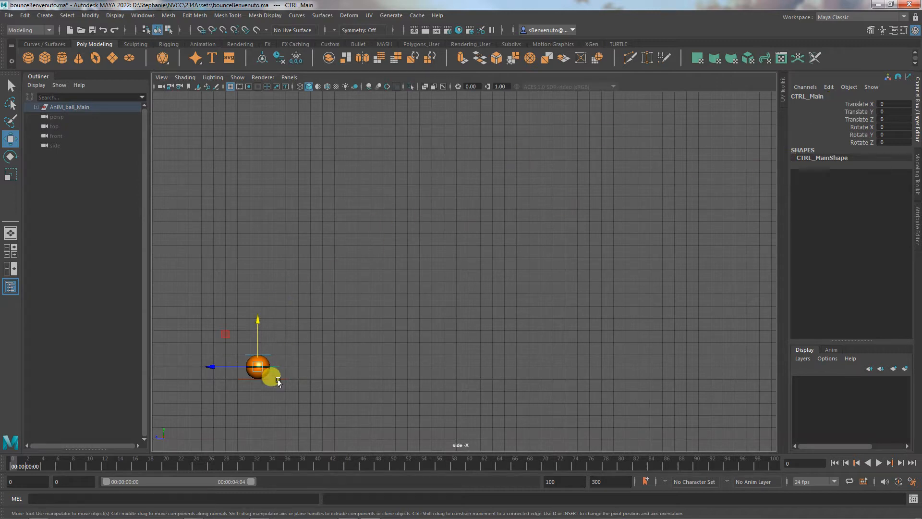
Raise the main control to about 15.4 in Y and key its three translation channels at frame 0.
left_click_drag(258, 317, 257, 133)
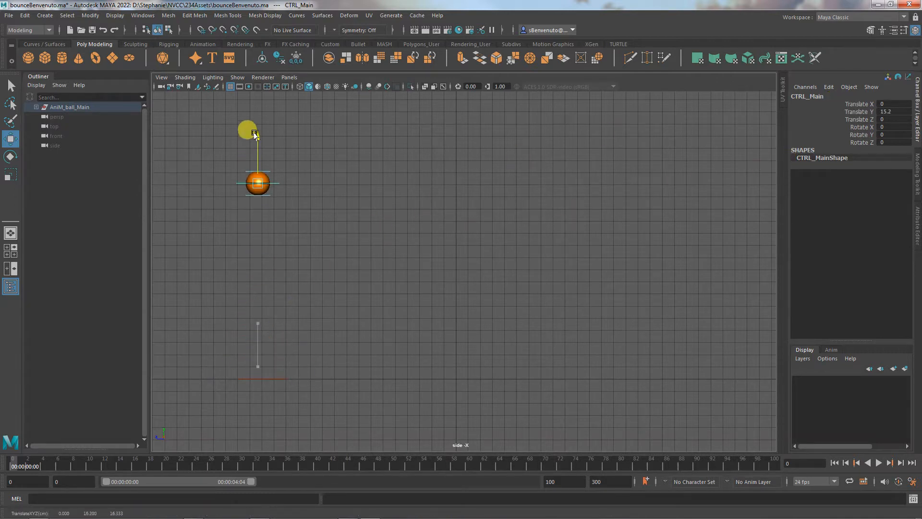
left_click_drag(859, 103, 866, 119)
right_click(866, 119)
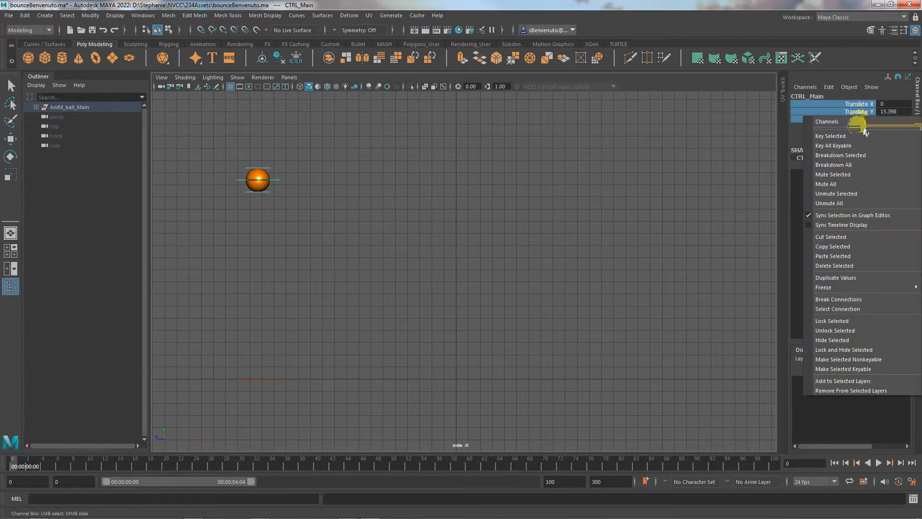
left_click(862, 136)
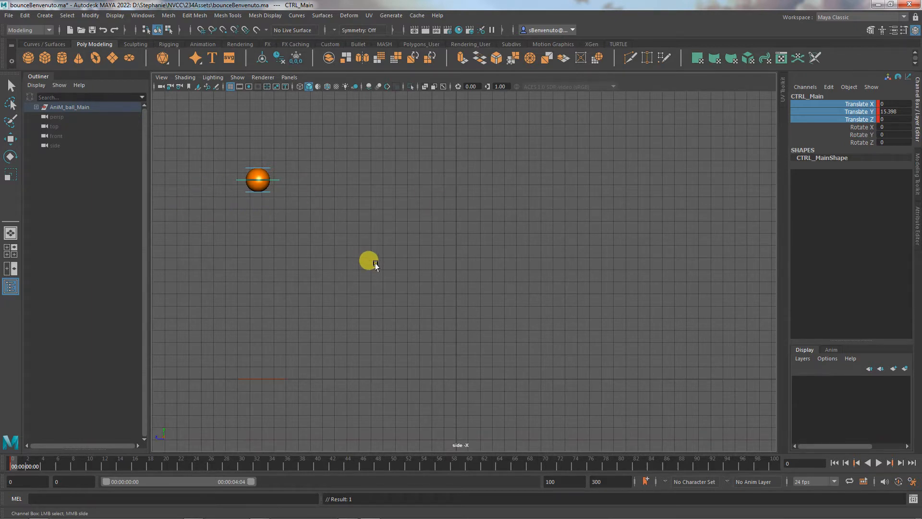
mouse_move(370, 262)
right_mouse_down("alt")
mouse_move(298, 251)
mouse_move(298, 263)
right_mouse_up("alt")
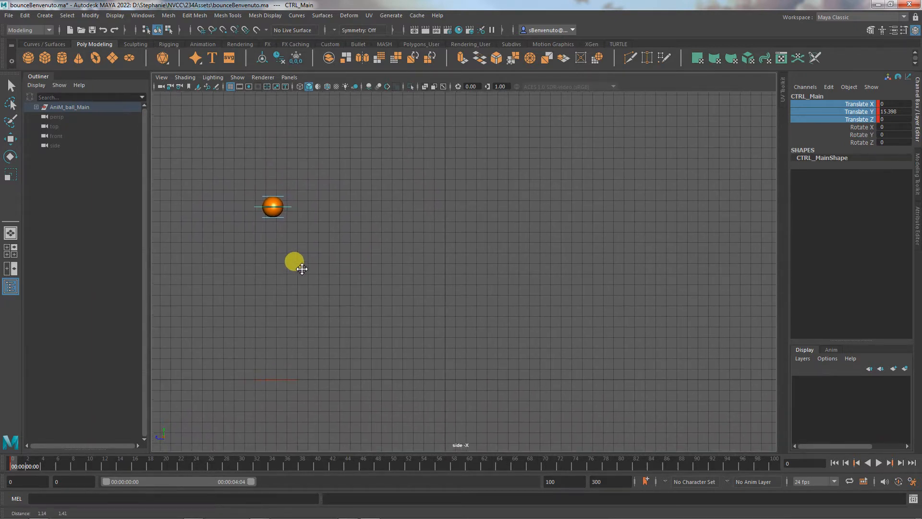
key("space")
key("space")
left_click_drag(582, 181, 456, 245, "alt")
key("space")
key("space")
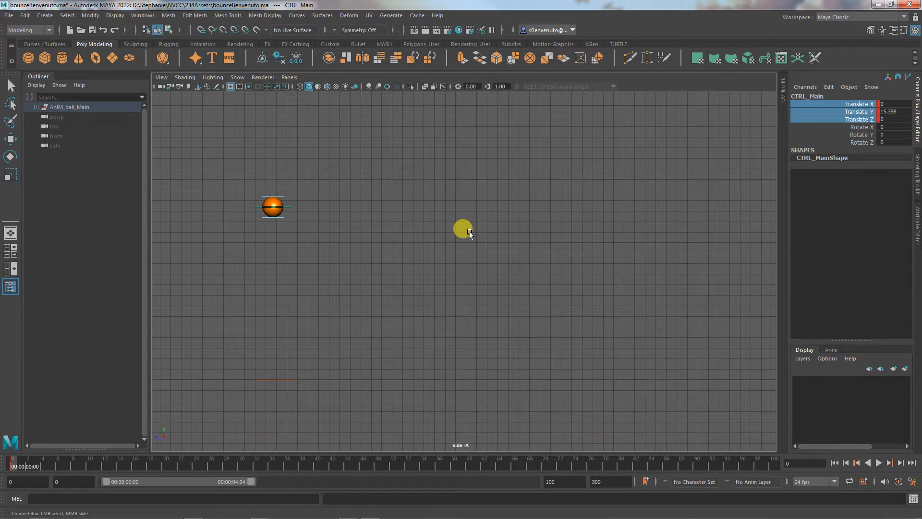
At frame 10, move the main control to about -10.8 in Z and set its Translate Y to 0.
left_click(87, 463)
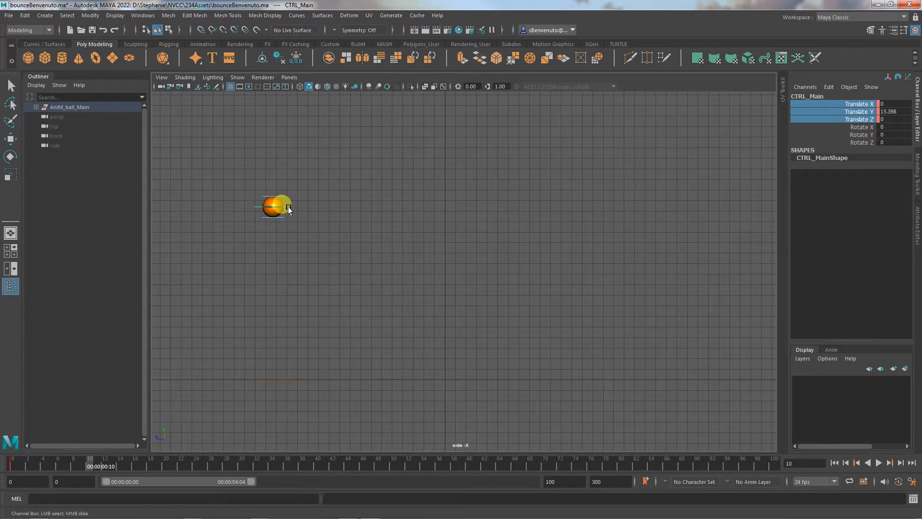
key("w")
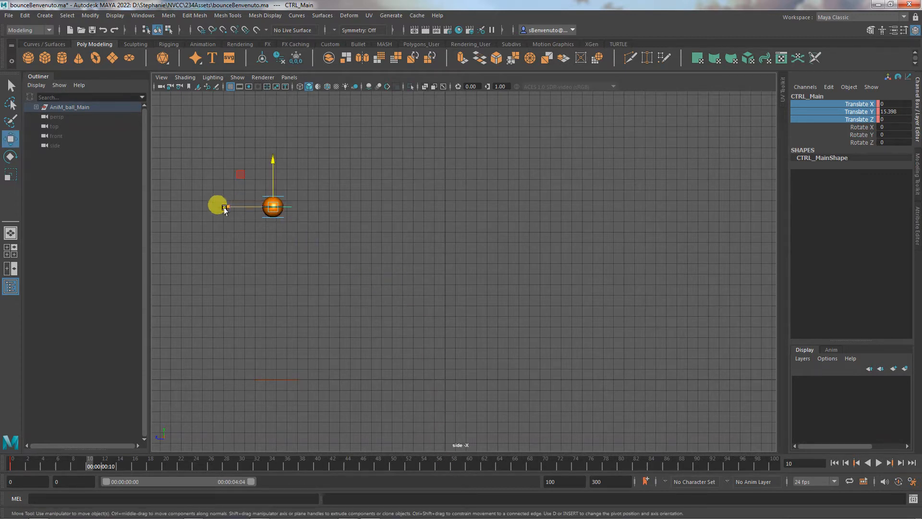
middle_click_drag(223, 207, 339, 216)
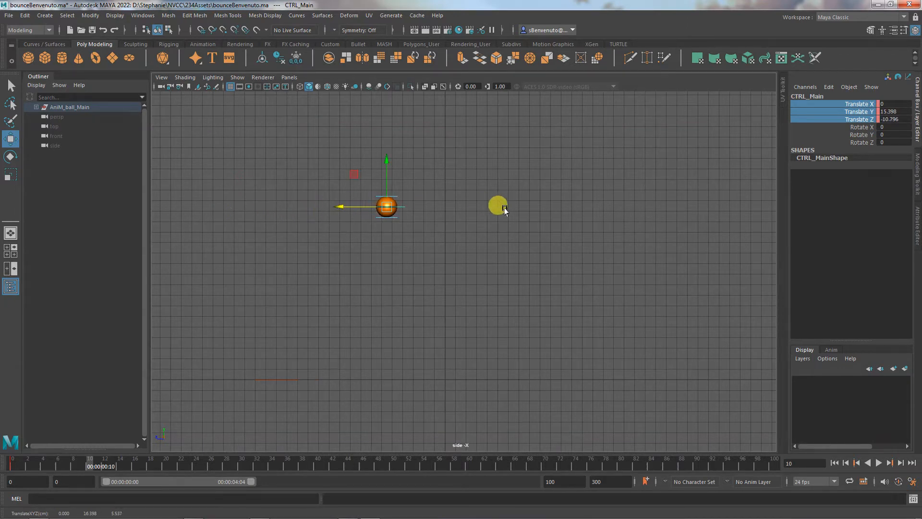
left_click(901, 111)
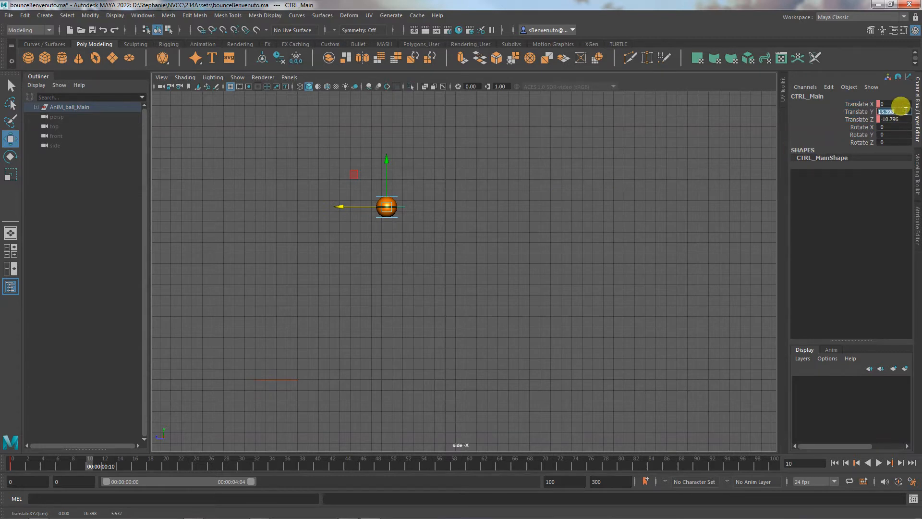
type("0")
key("Return")
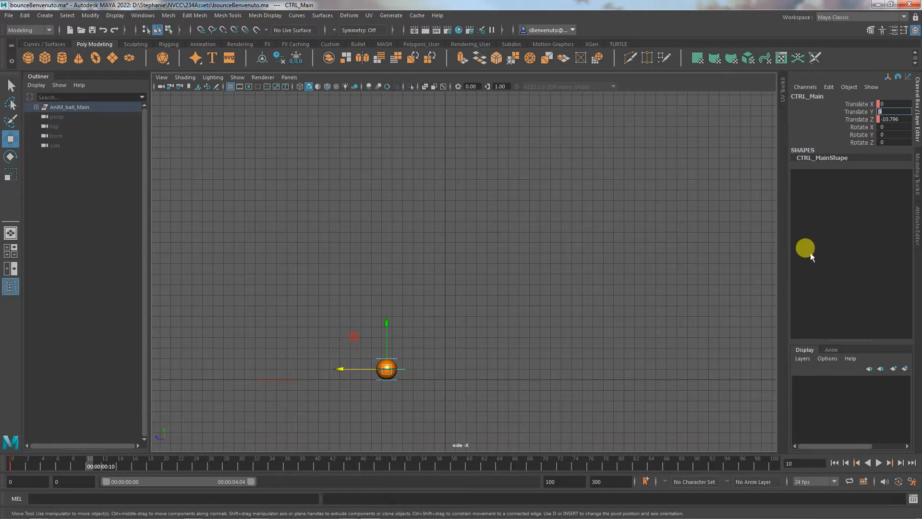
Key the main control's Translate X, Y and Z channels at frame 10.
left_click_drag(863, 104, 859, 120)
right_click(859, 120)
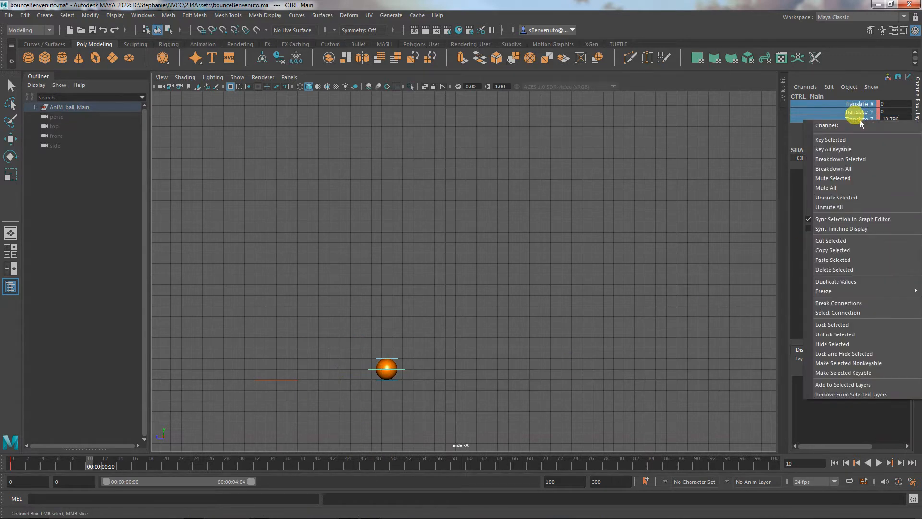
left_click(853, 139)
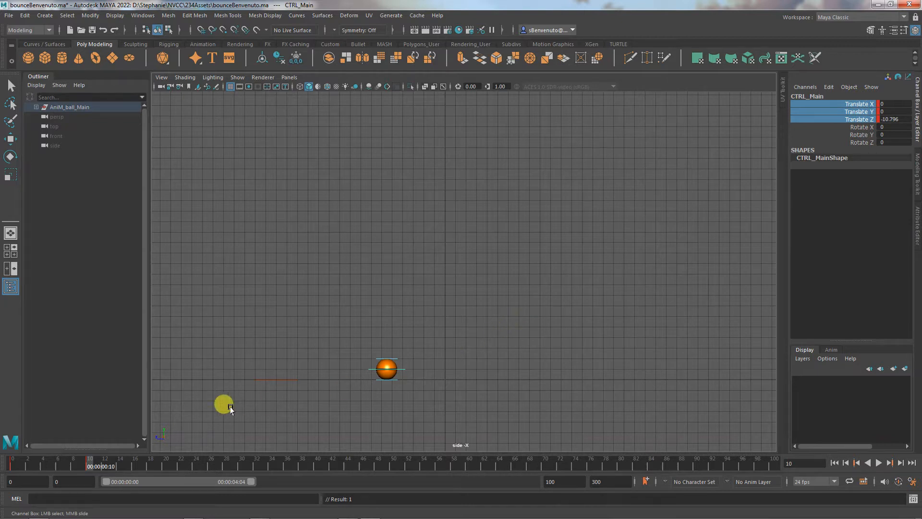
At frame 20, move the main control to about 11.8 in Y and -18.2 in Z and key its translation channels.
left_click(163, 465)
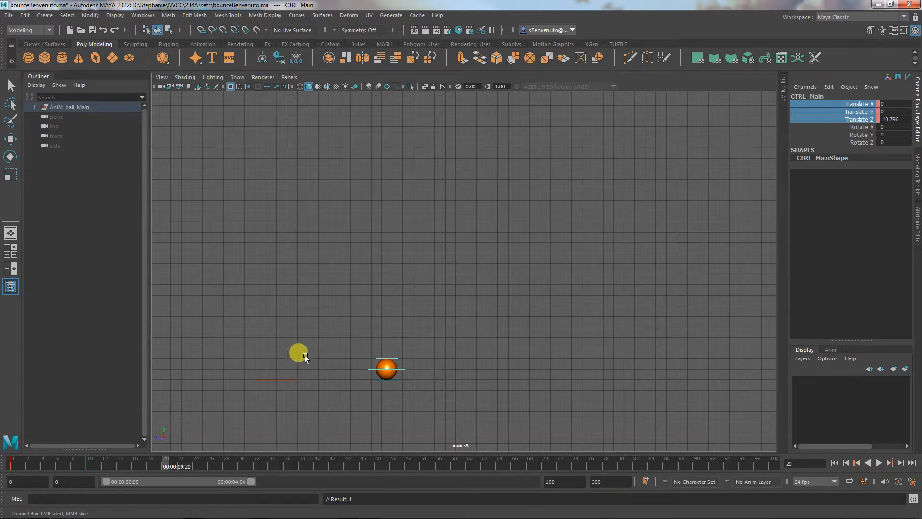
key("w")
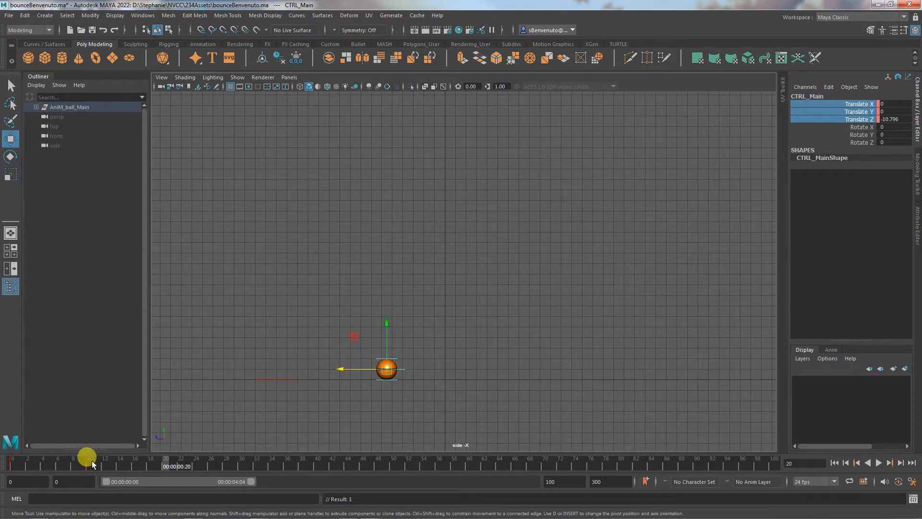
left_click_drag(390, 339, 402, 134)
key("ctrl+z")
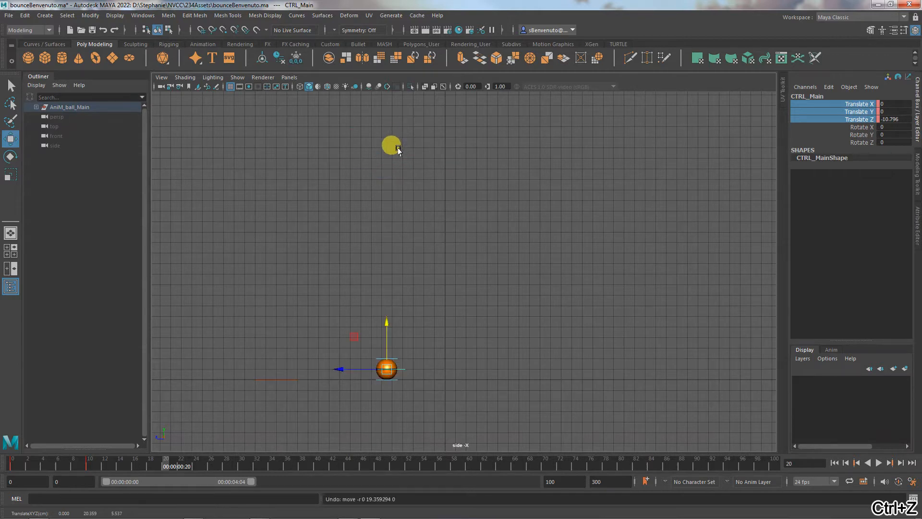
left_click_drag(383, 320, 385, 203)
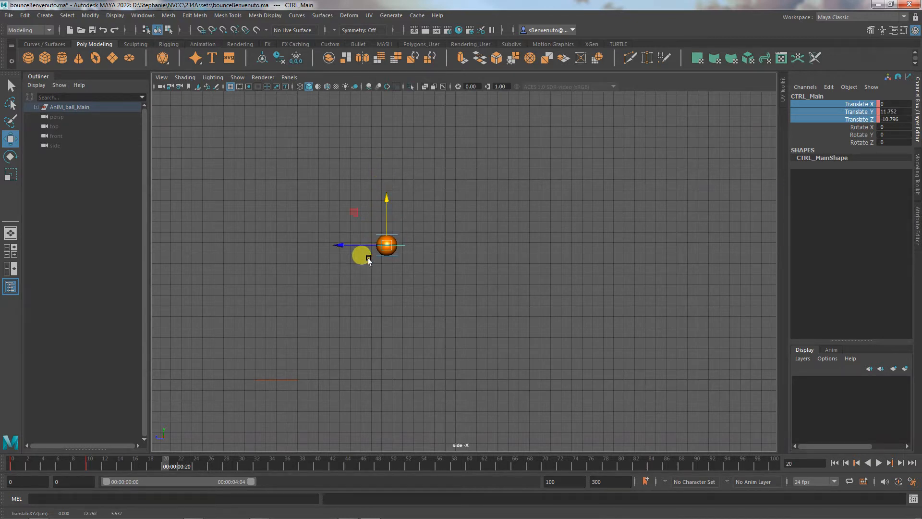
left_click_drag(335, 245, 413, 246)
right_click(845, 111)
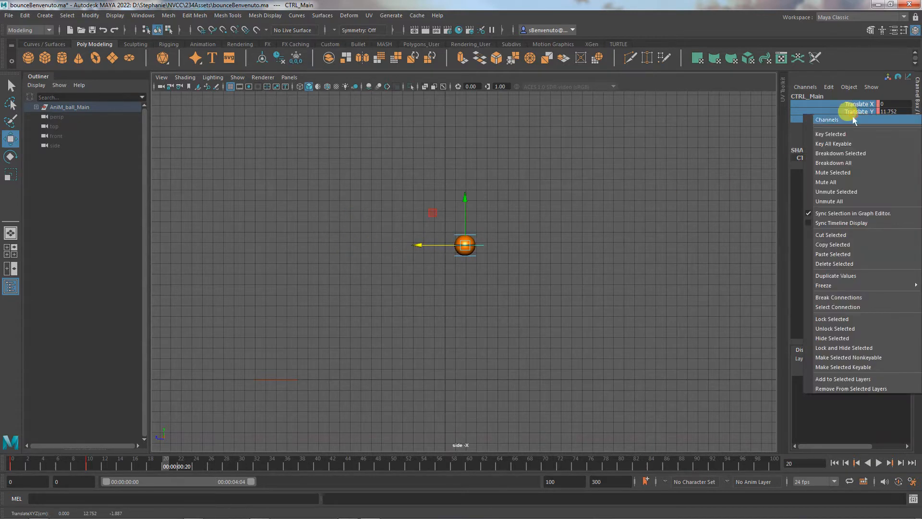
left_click(847, 134)
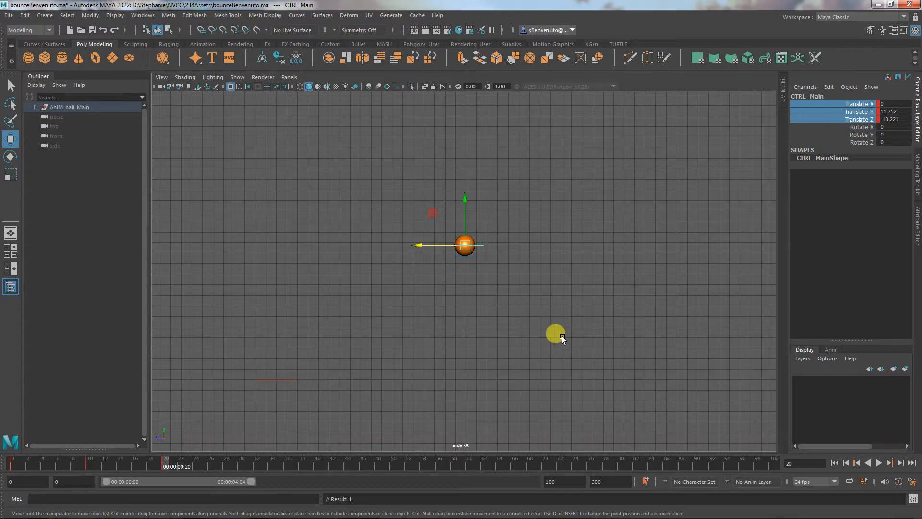
left_click_drag(419, 245, 498, 255)
left_click_drag(538, 210, 540, 319)
left_click(886, 103)
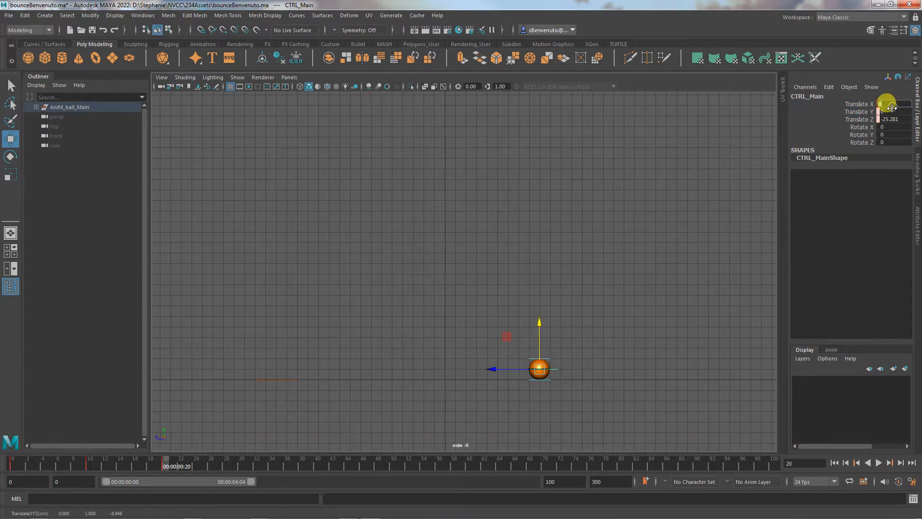
left_click(857, 104)
left_click_drag(857, 108, 857, 119)
right_click(857, 120)
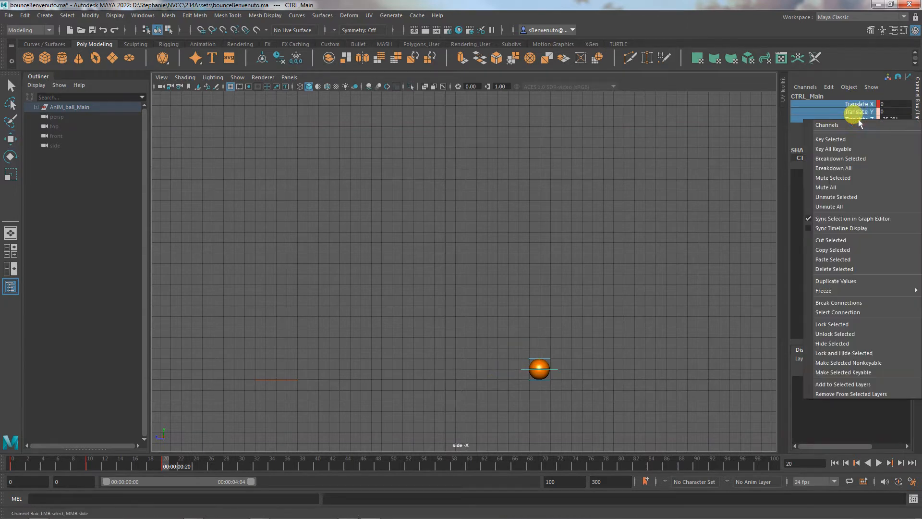
left_click(428, 261)
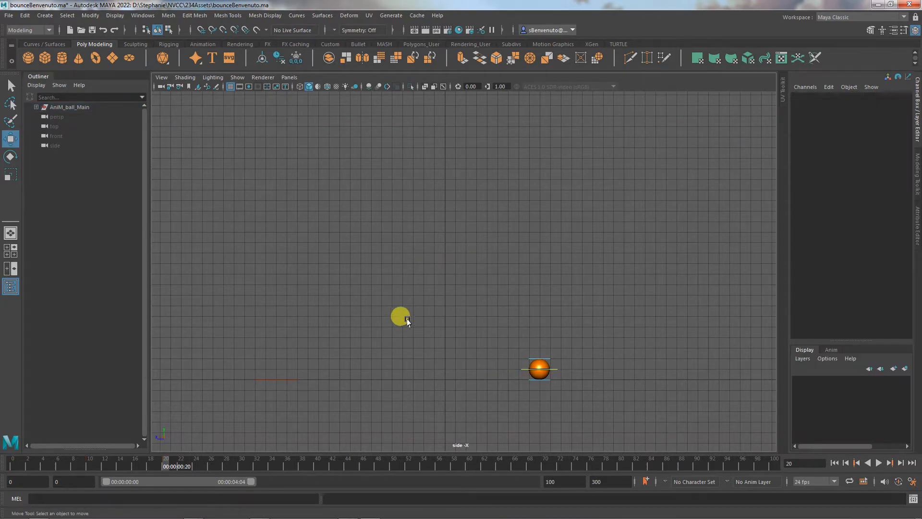
At frame 30, move the main control to about -25.8 in Z and set its Translate Y to 0.
left_click(243, 466)
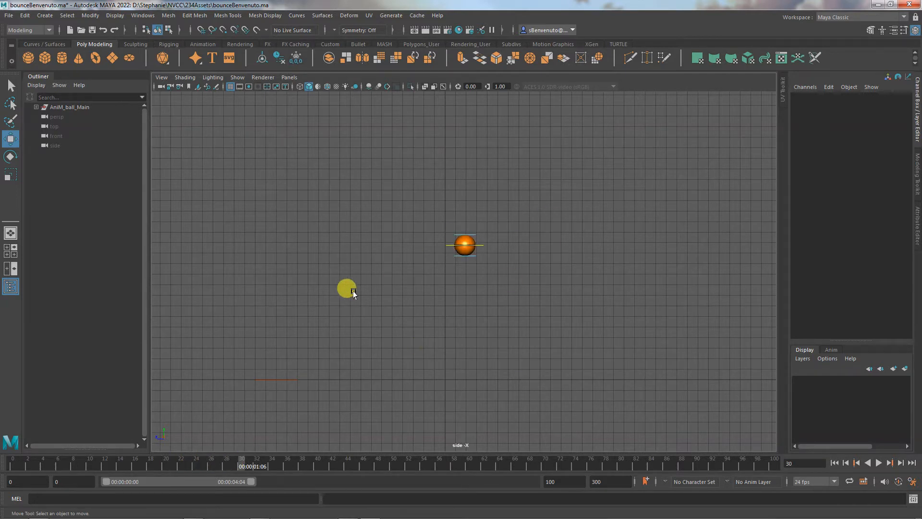
left_click(467, 246)
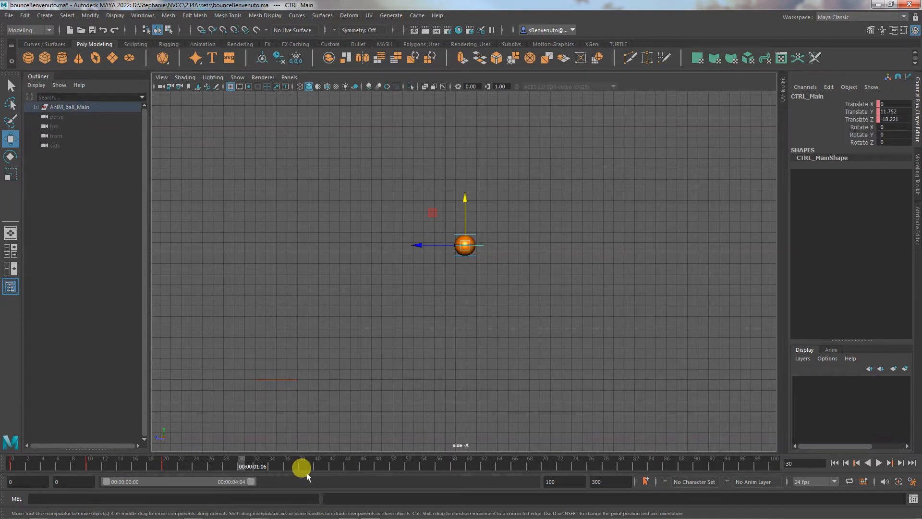
left_click_drag(417, 248, 499, 246)
left_click_drag(545, 207, 545, 319)
left_click(894, 113)
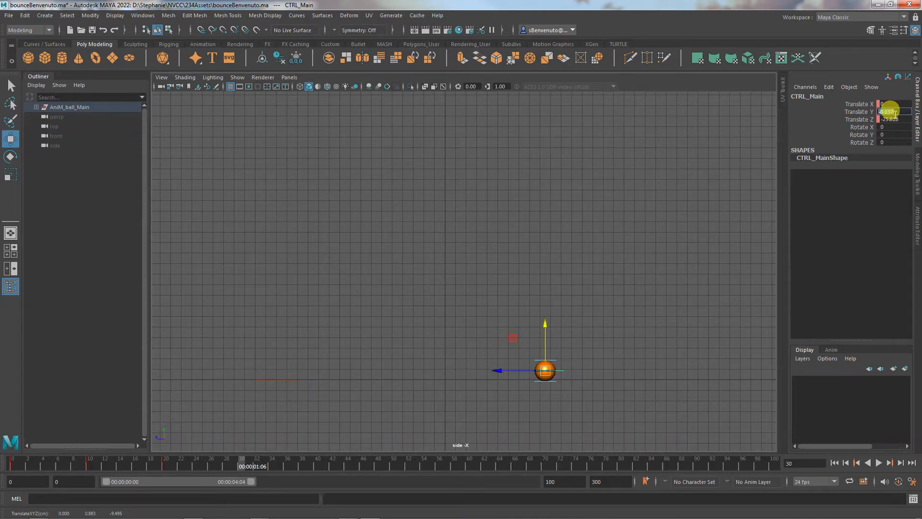
type("0")
key("Return")
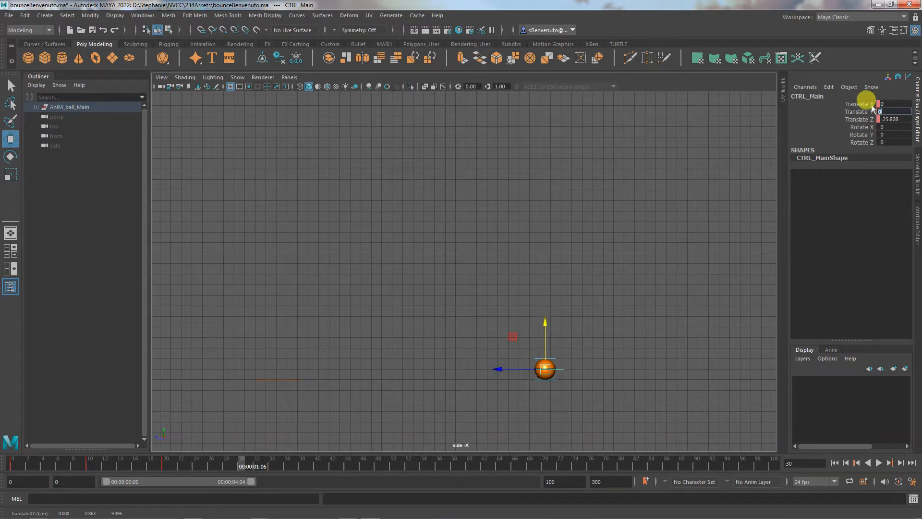
Key the main control's Translate X, Y and Z channels at frame 30.
left_click(858, 104)
left_click_drag(857, 104, 857, 120)
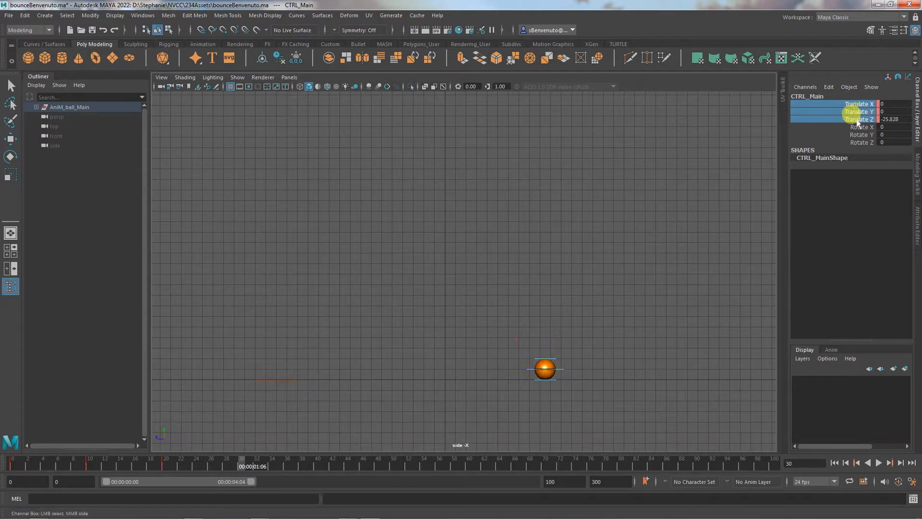
right_click(852, 120)
left_click(849, 139)
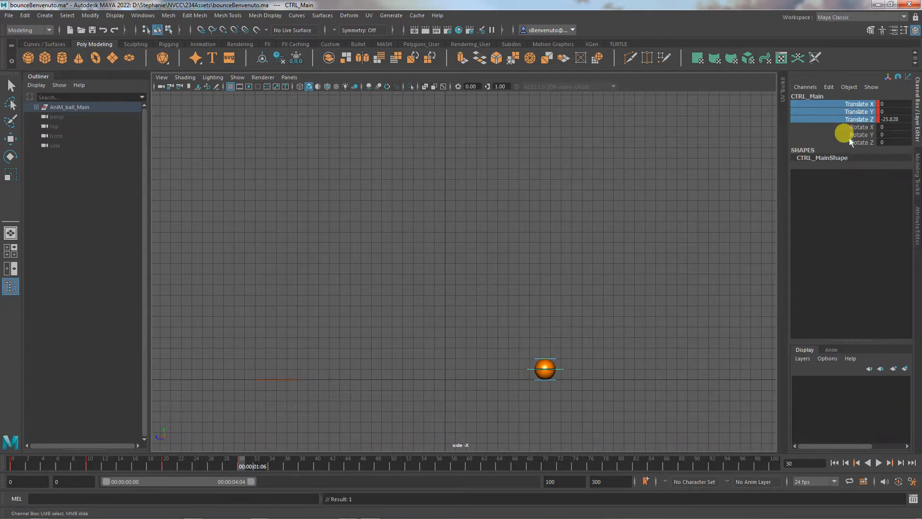
At frame 40, move the main control to about 8.3 in Y and -34.3 in Z and key its translation channels.
left_click(316, 466)
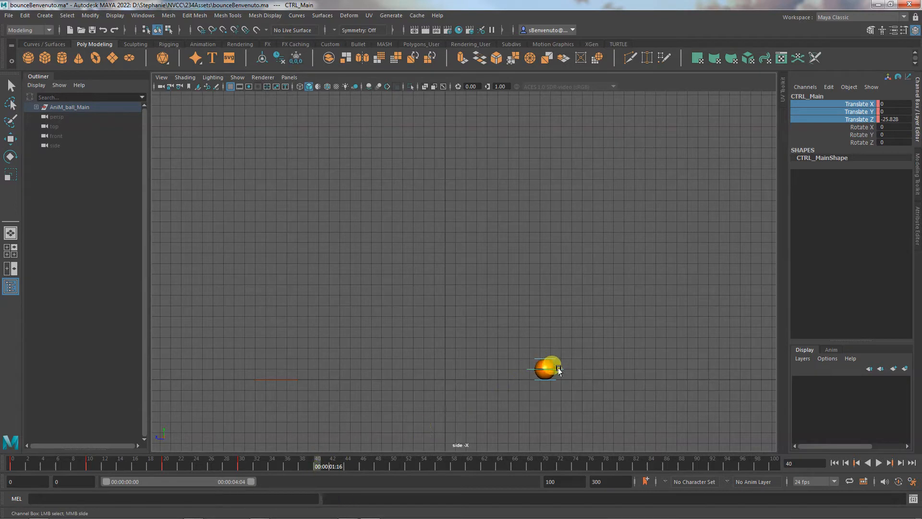
key("w")
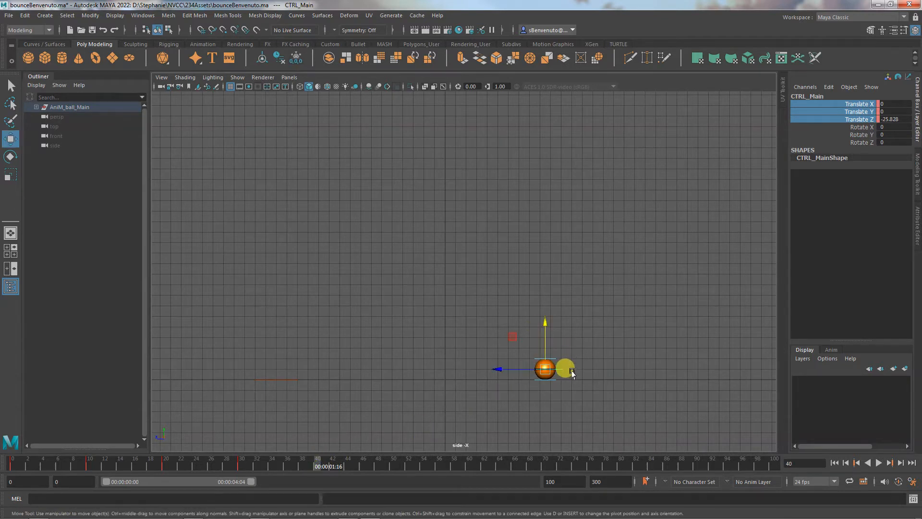
left_click_drag(545, 323, 543, 236)
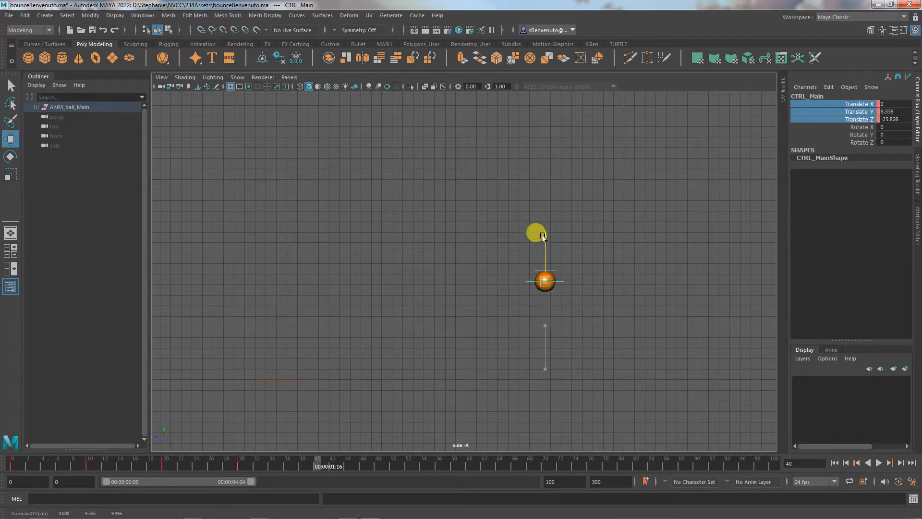
left_click_drag(503, 281, 593, 278)
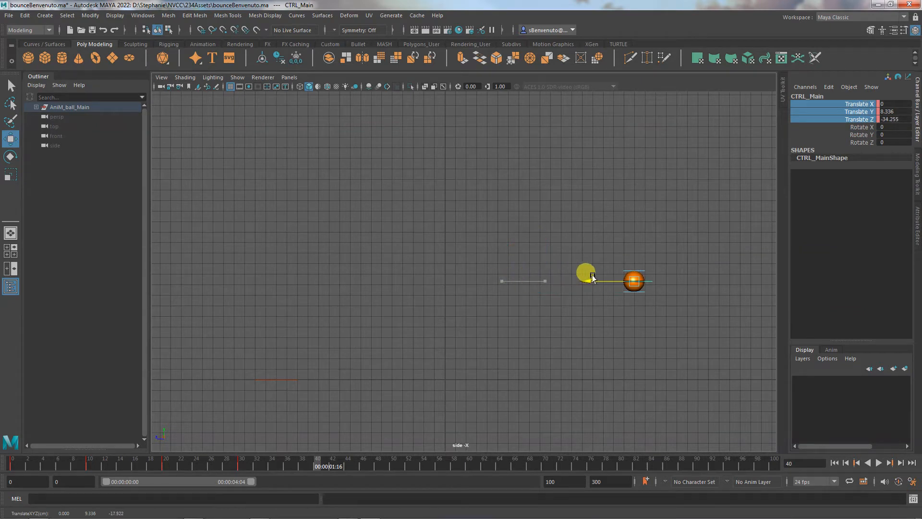
right_click(853, 114)
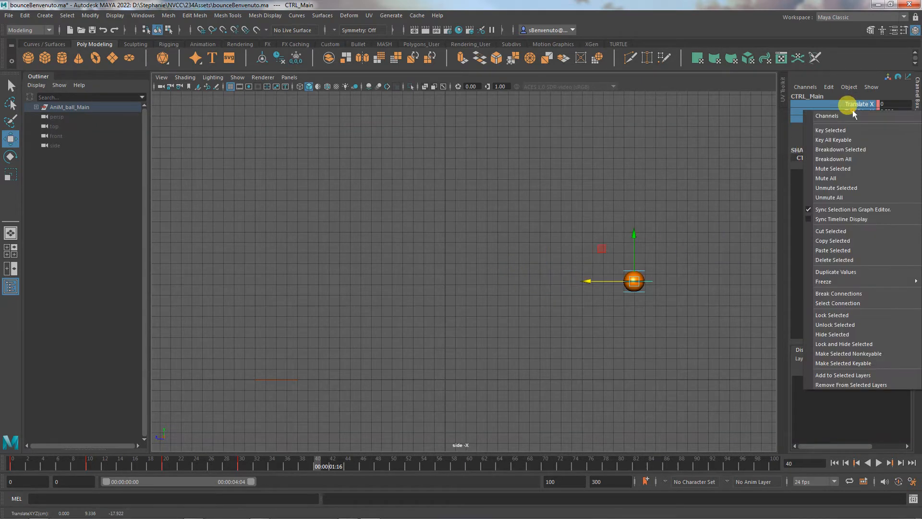
left_click(845, 130)
Return to frame 0, expand the ball rig's hierarchy down to CTRL_Main_Grp and select CTRL_Main.
left_click(834, 463)
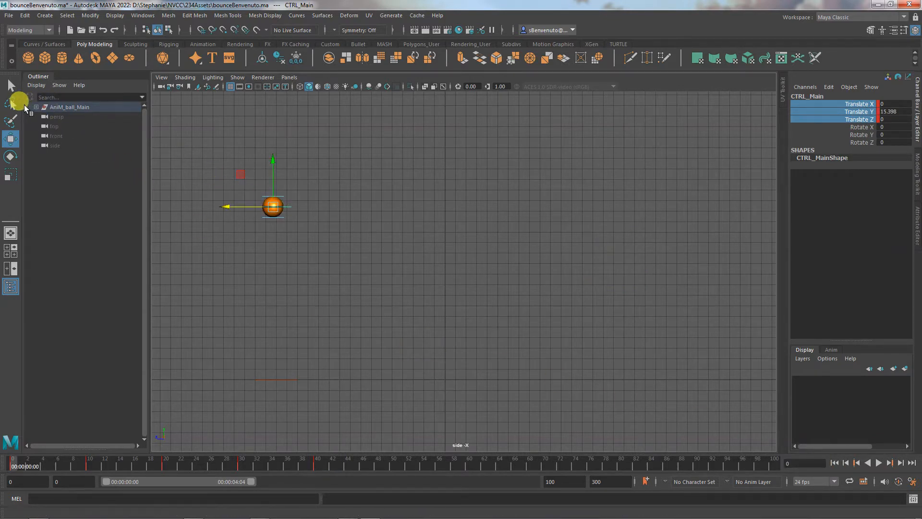
left_click(36, 107)
left_click(61, 117)
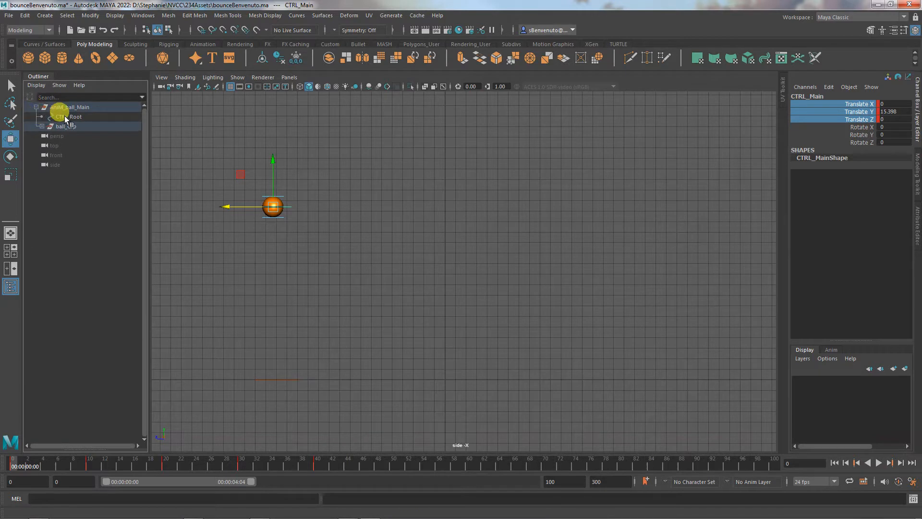
left_click(42, 127)
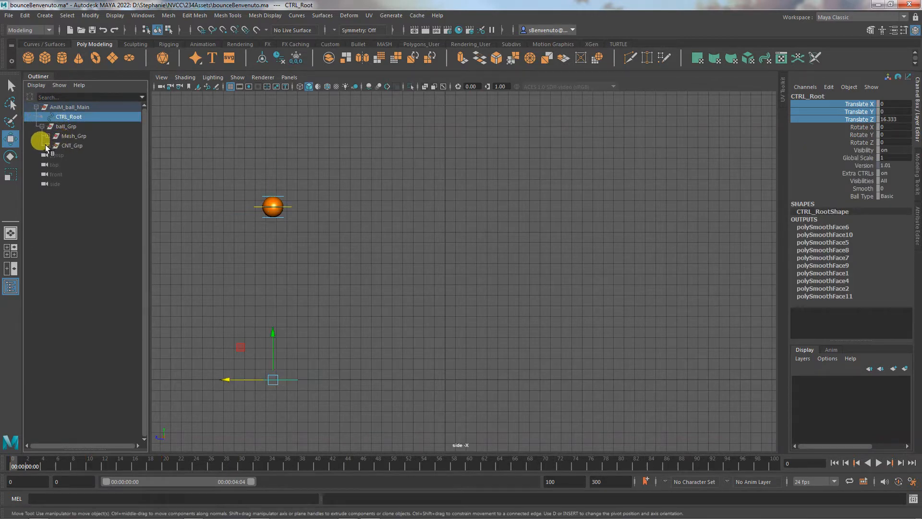
left_click(47, 146)
left_click(285, 219)
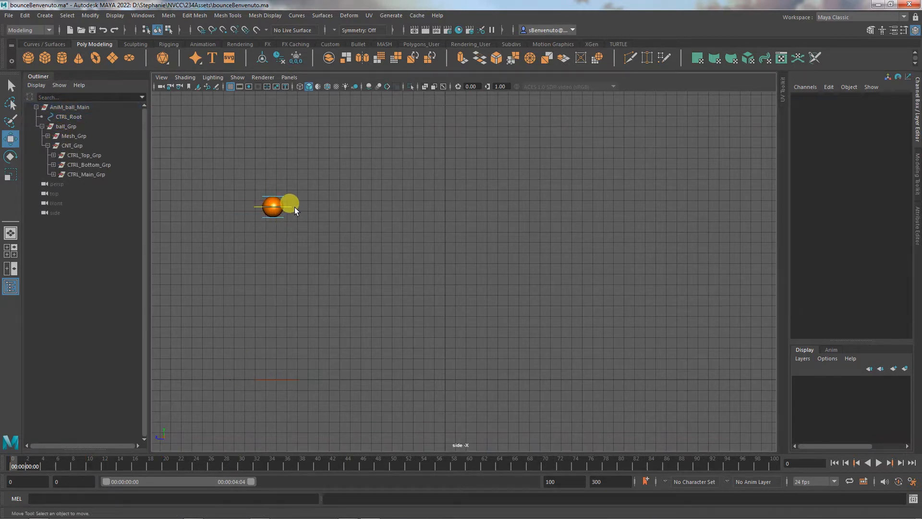
left_click(289, 206)
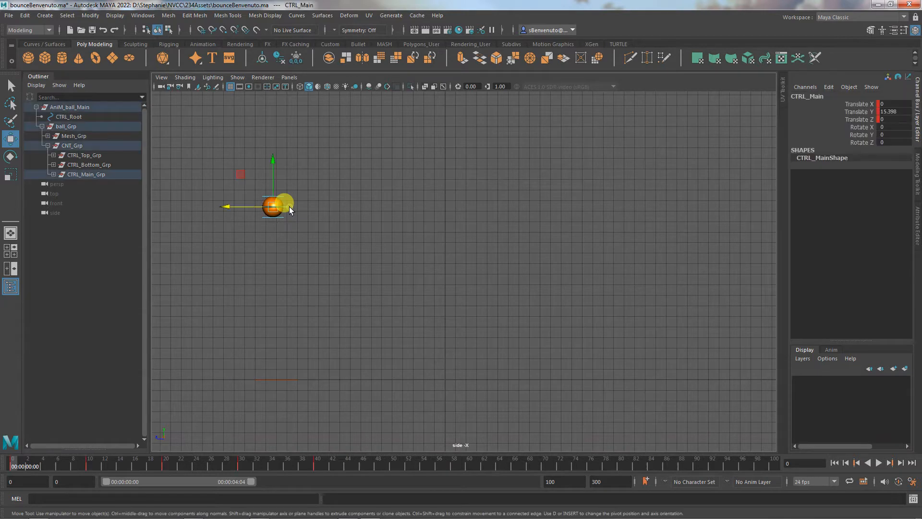
left_click(53, 174)
left_click(102, 194)
left_click(85, 184)
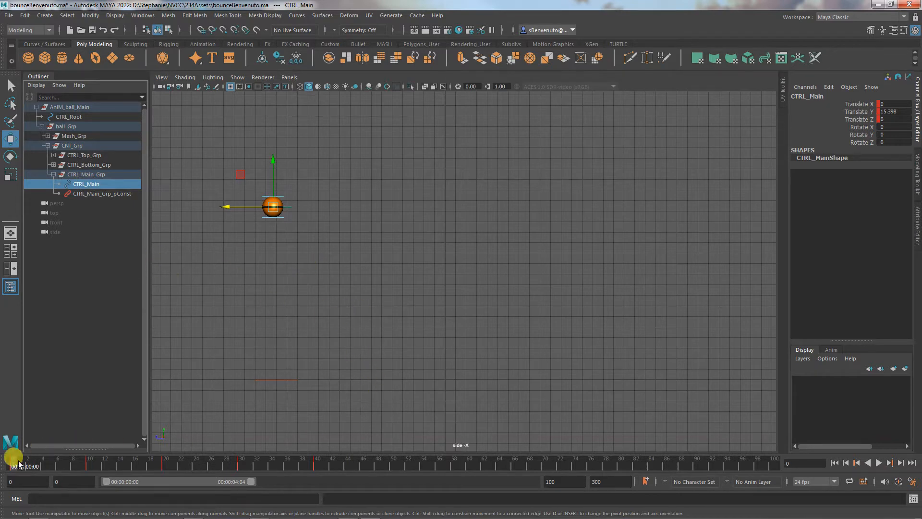
Play the bounce animation from frame 0 twice to review the ball's motion.
left_click(880, 462)
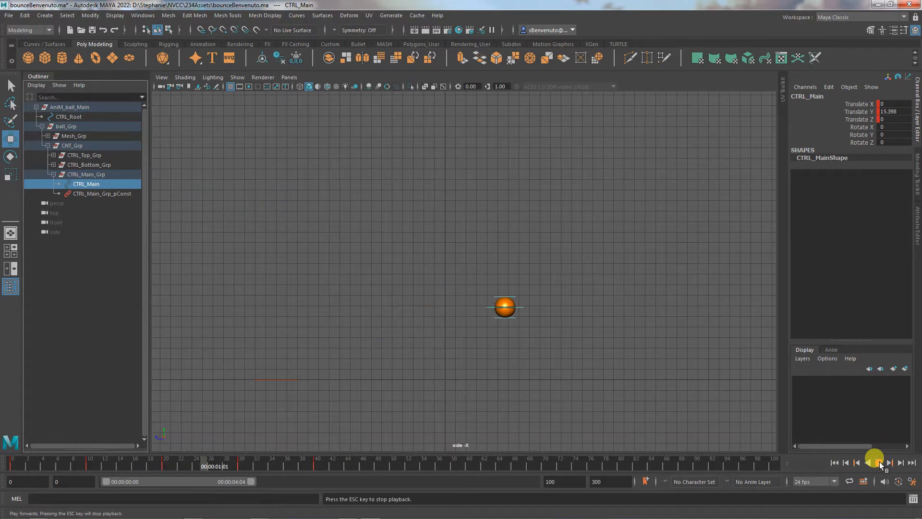
left_click(879, 462)
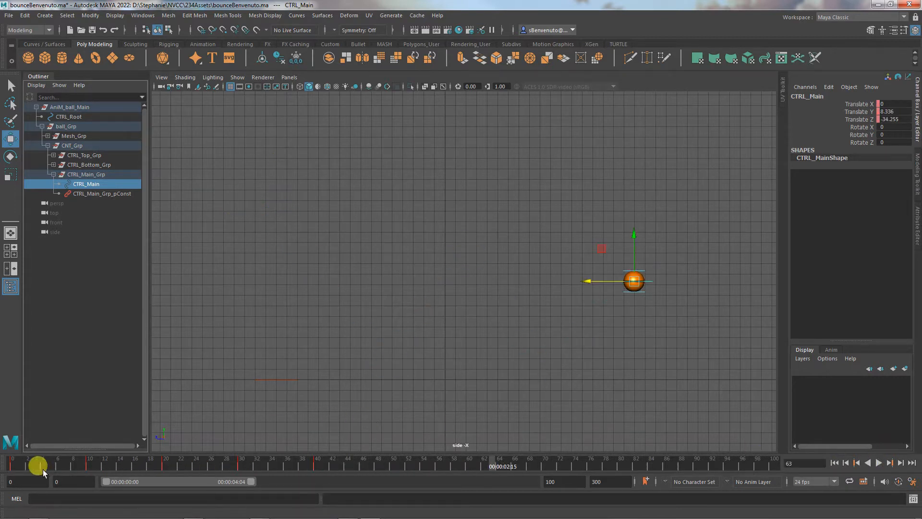
left_click(14, 462)
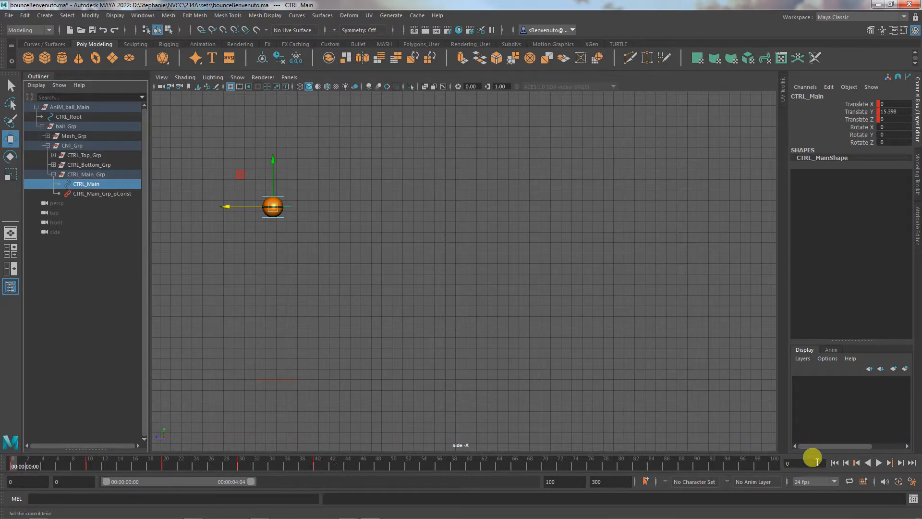
left_click(878, 463)
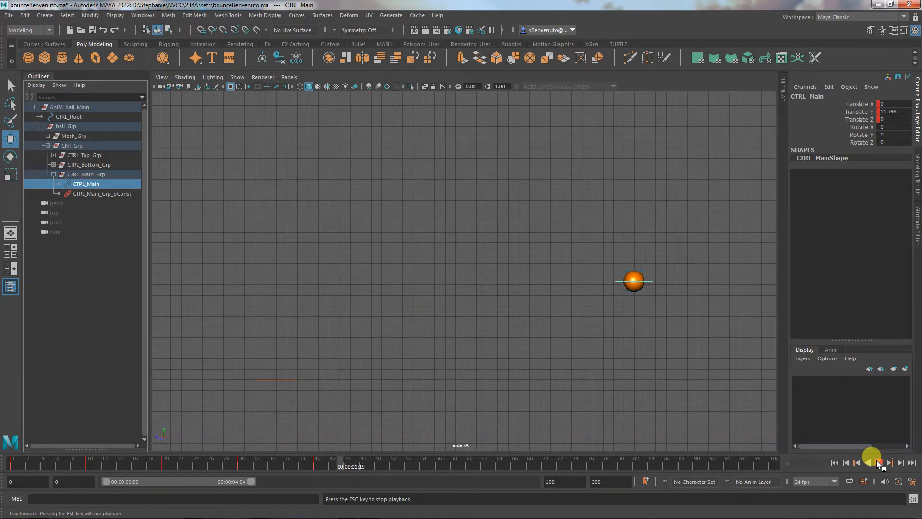
left_click(878, 463)
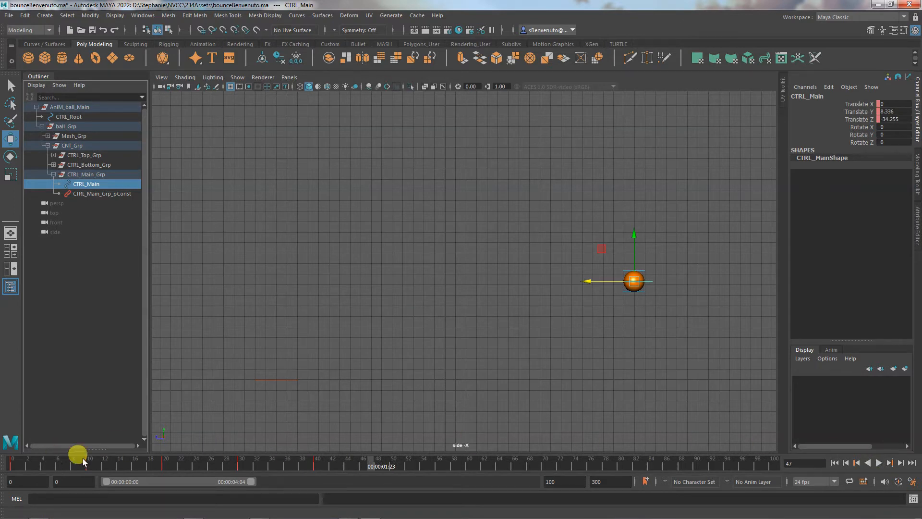
Open the Graph Editor for CTRL_Main, then narrow and place it so the ball stays in view beside it.
left_click(140, 16)
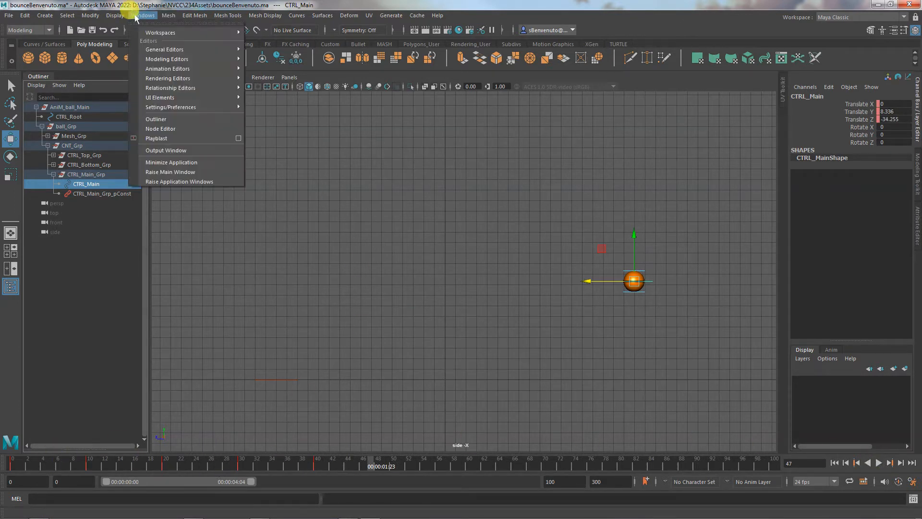
mouse_move(155, 70)
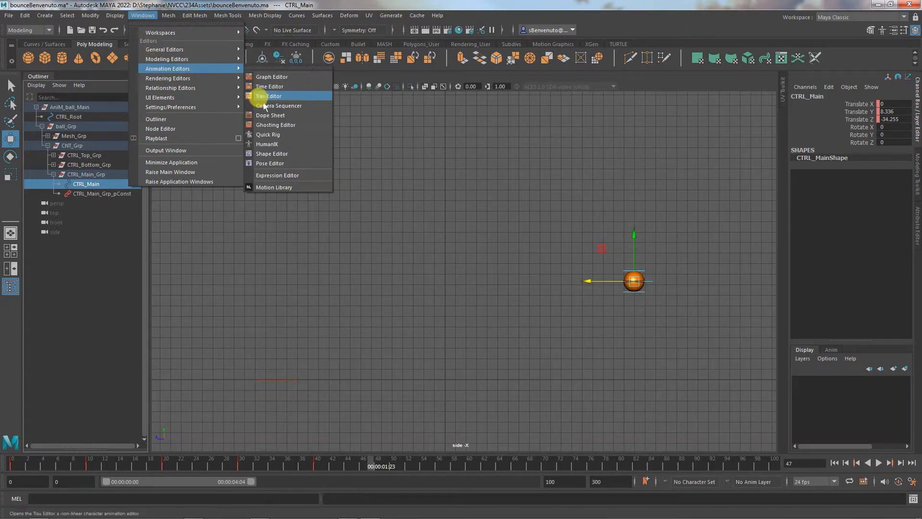
left_click(267, 77)
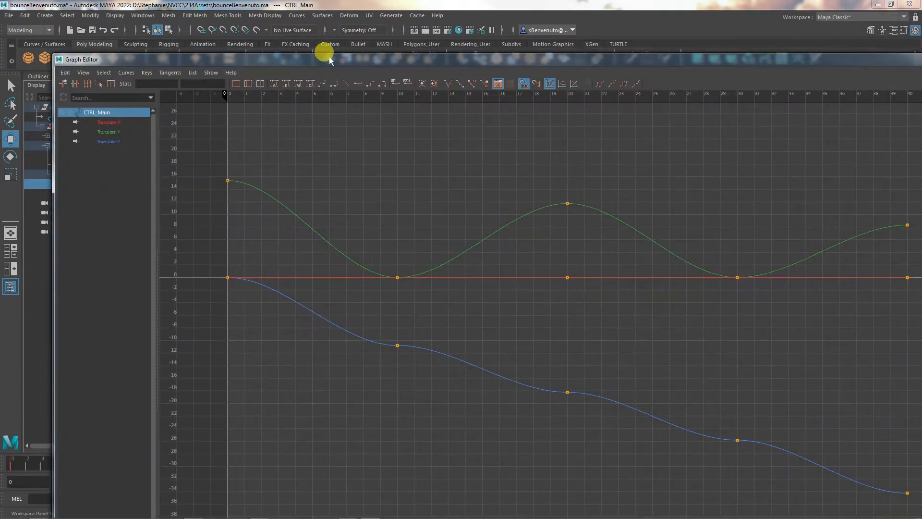
left_click_drag(329, 57, 330, 57)
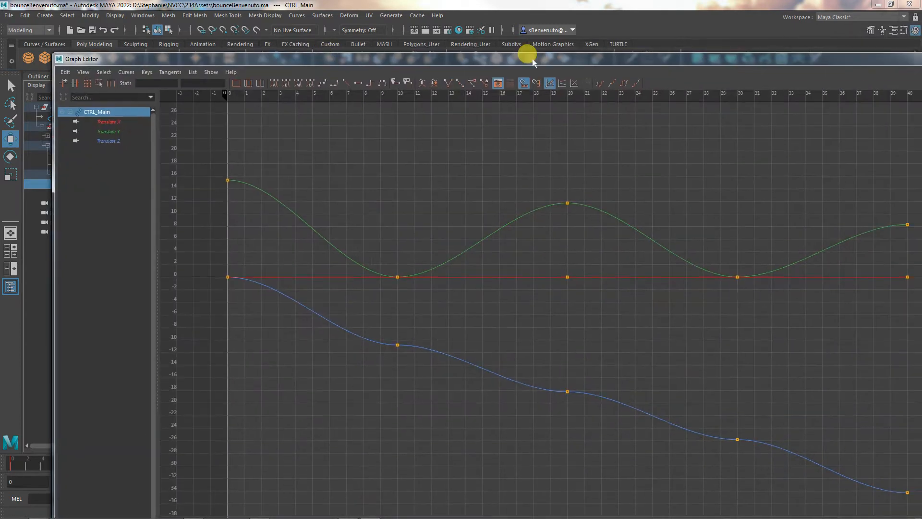
left_click_drag(920, 133, 450, 140)
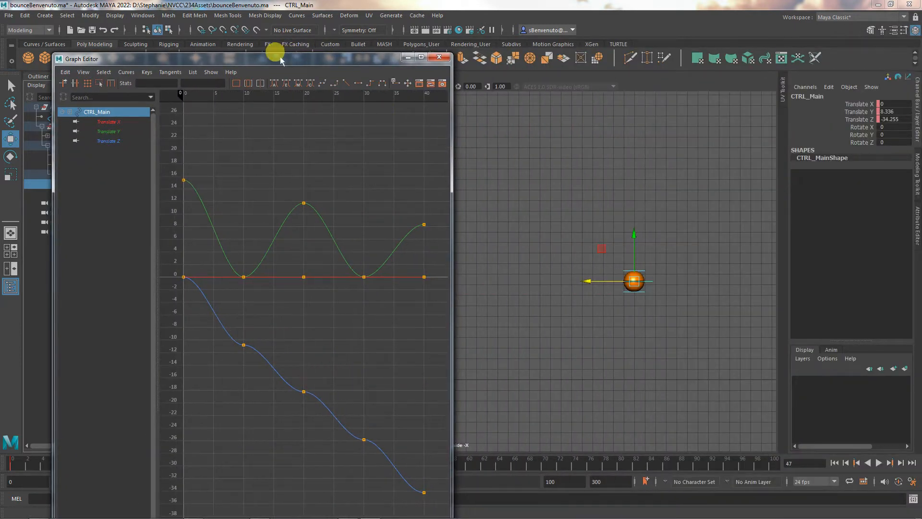
left_click_drag(277, 58, 224, 40)
middle_click_drag(476, 238, 609, 238, "alt")
Delete the Translate Z keys at frames 10, 20 and 30, keeping only the first and last keys.
left_click(371, 258)
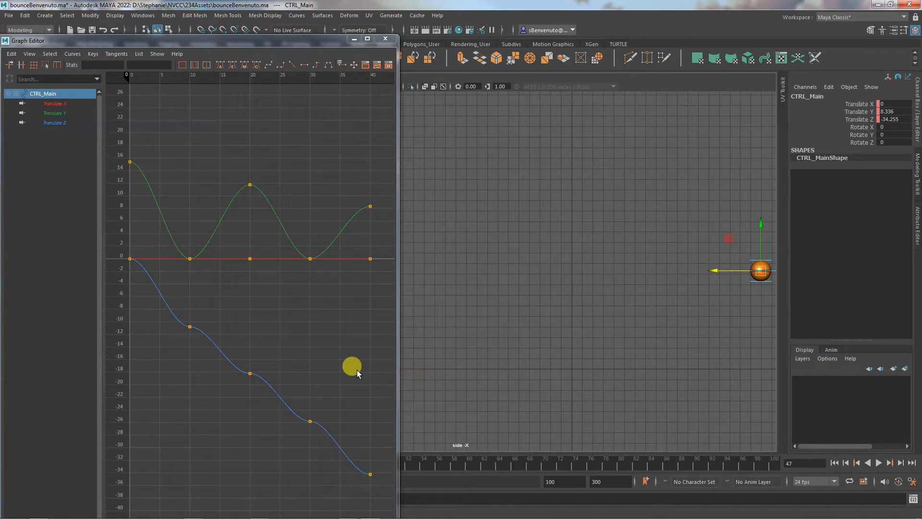
left_click_drag(148, 302, 336, 462)
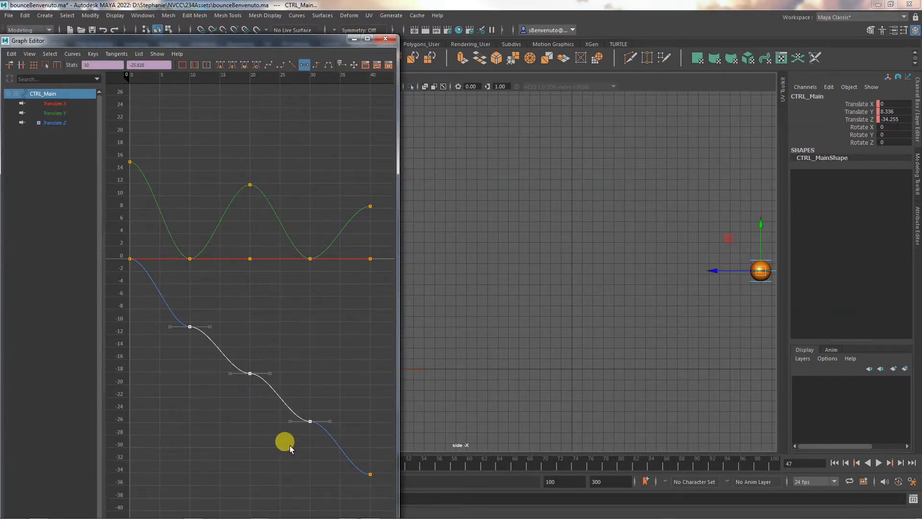
key("Delete")
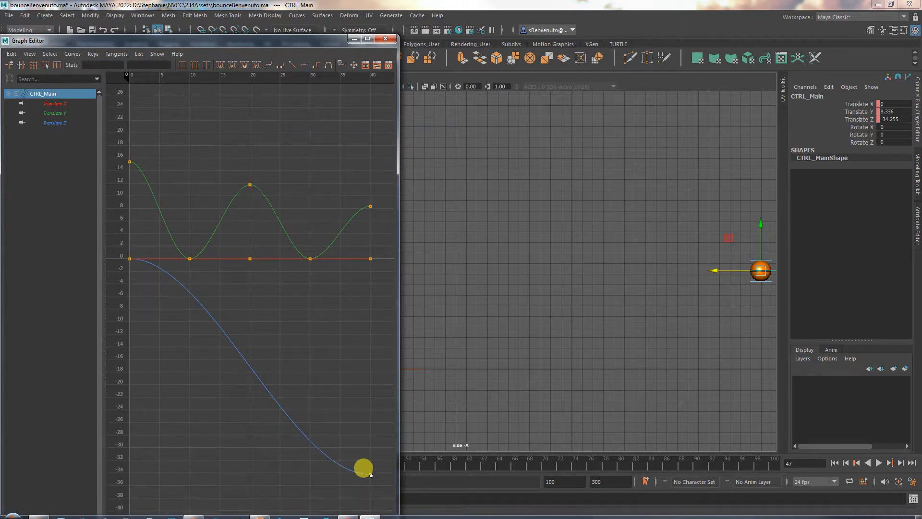
Isolate the Translate Z curve and give its keys at frames 0 and 40 linear tangents.
left_click(45, 122)
left_click(94, 212)
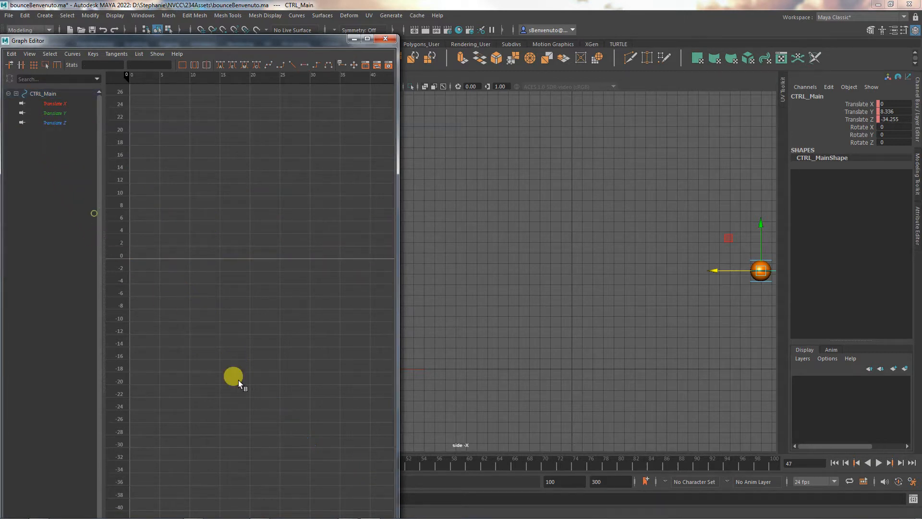
left_click(54, 121)
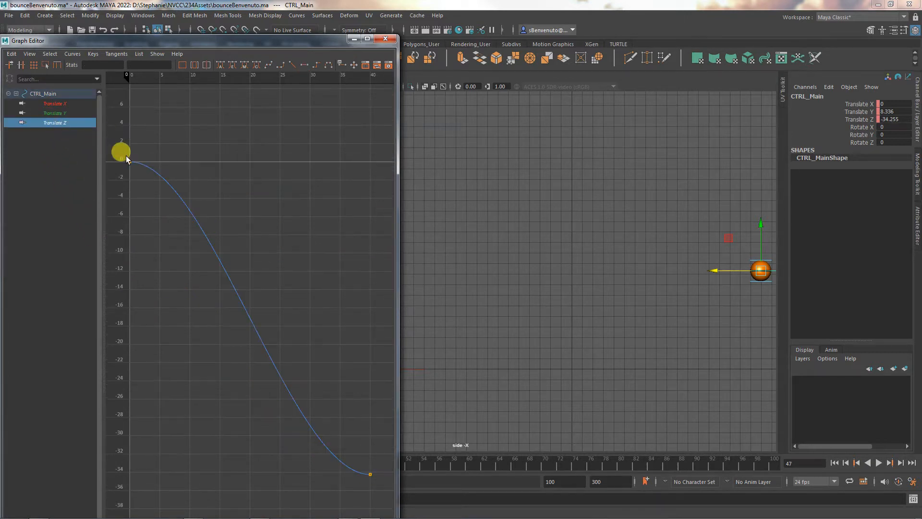
left_click_drag(127, 158, 377, 485)
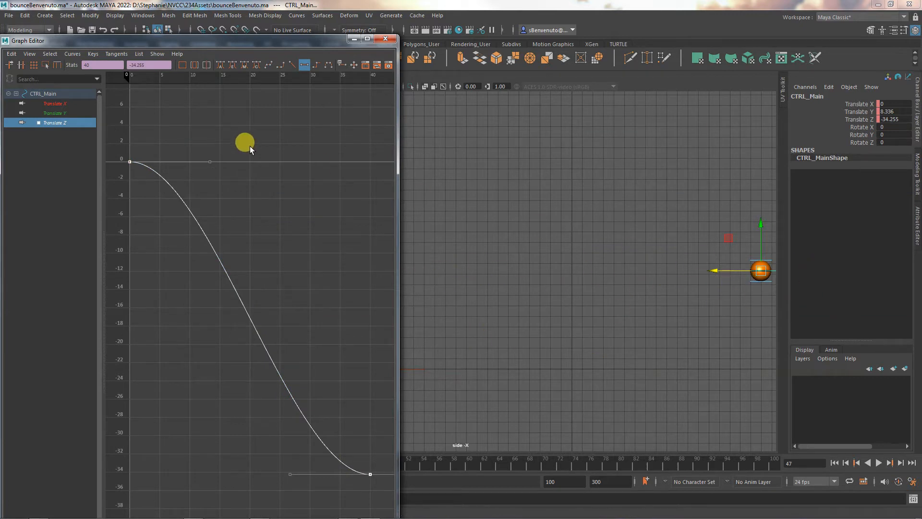
left_click(292, 64)
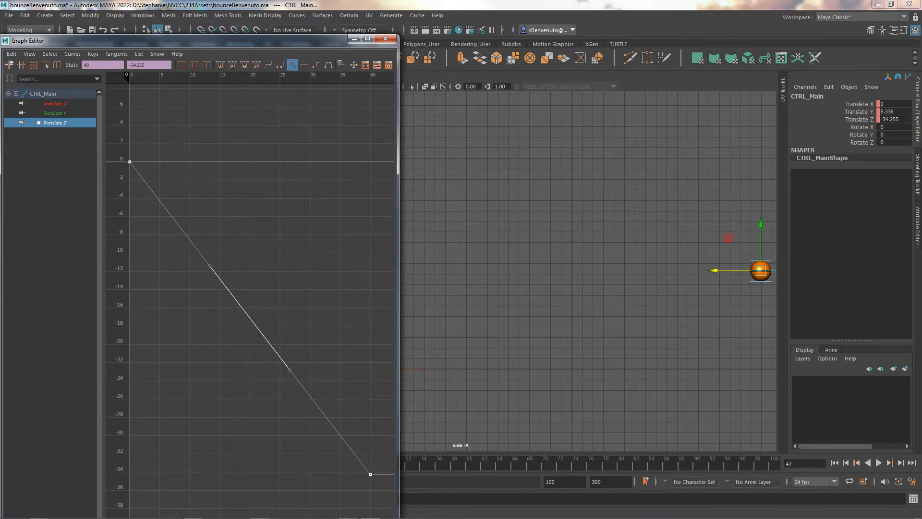
Isolate the Translate Y curve and give its ground-contact keys at frames 10 and 30 linear tangents.
left_click(51, 114)
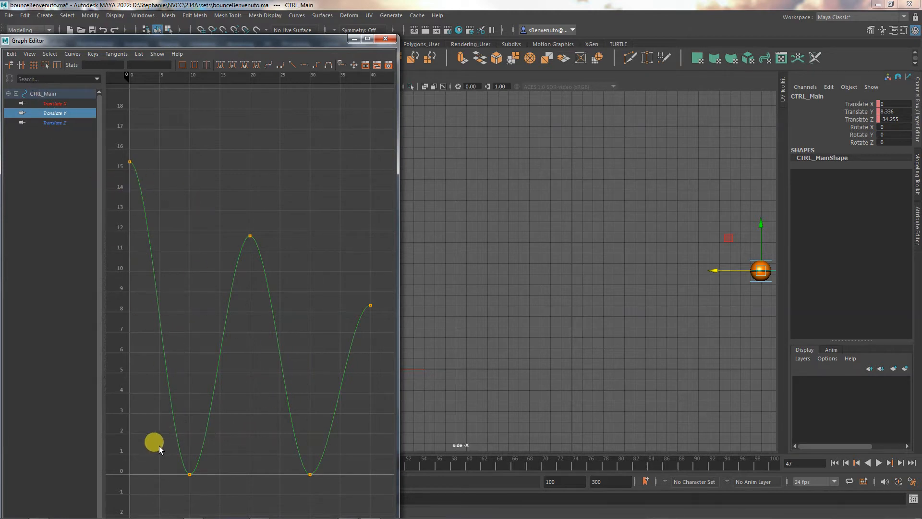
left_click_drag(155, 443, 319, 495)
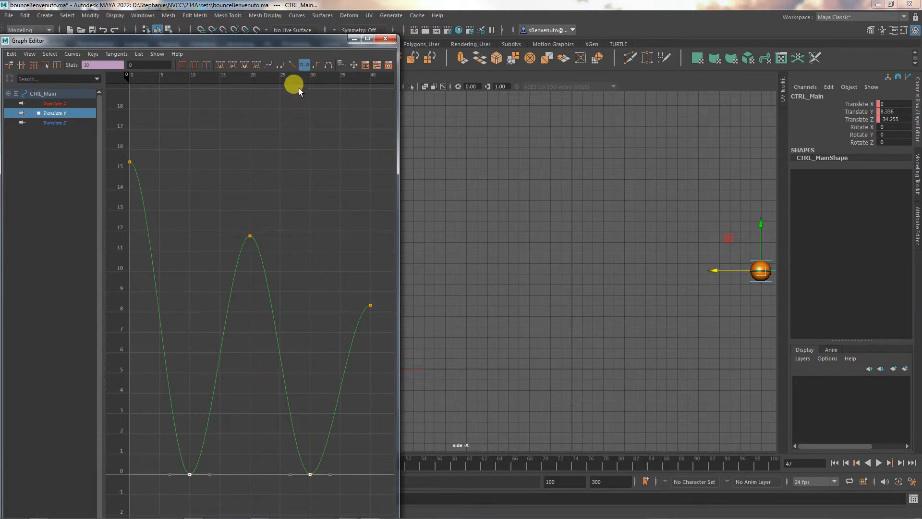
left_click(293, 64)
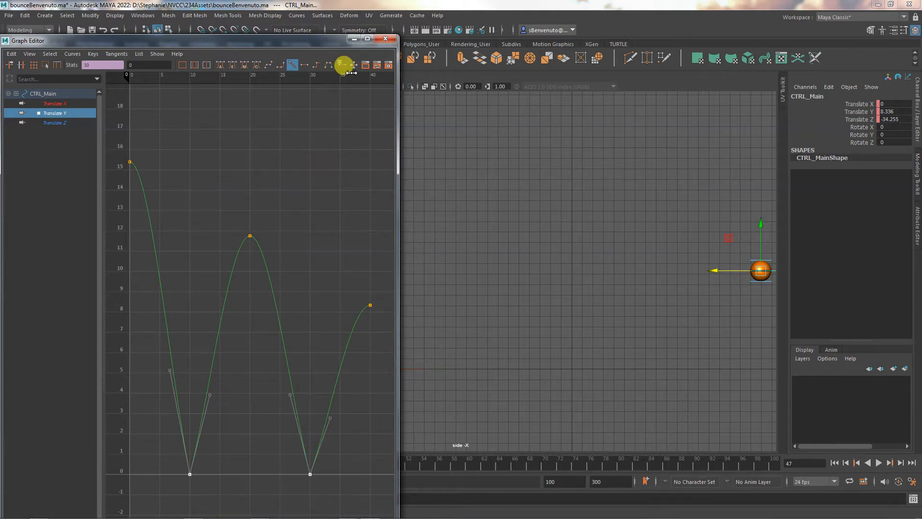
Play the animation from frame 0 in the side view to review the sharper ground contacts.
left_click(354, 39)
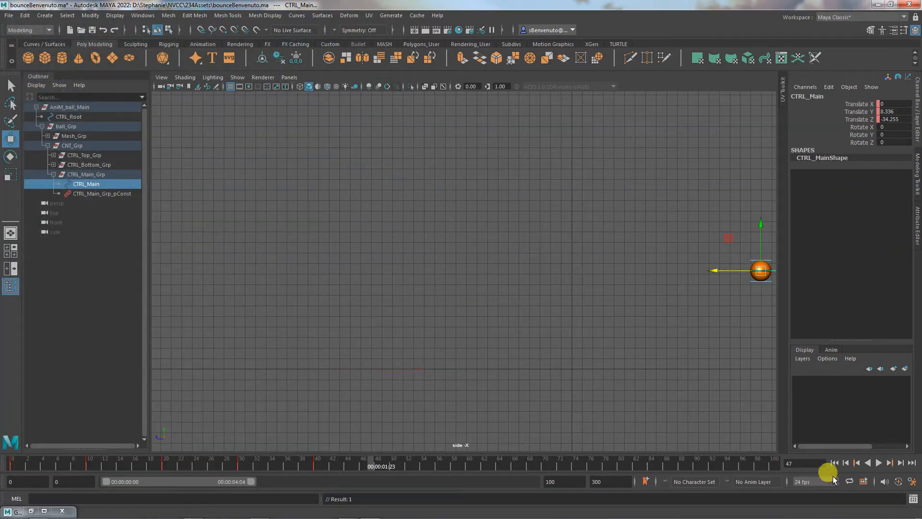
left_click(834, 462)
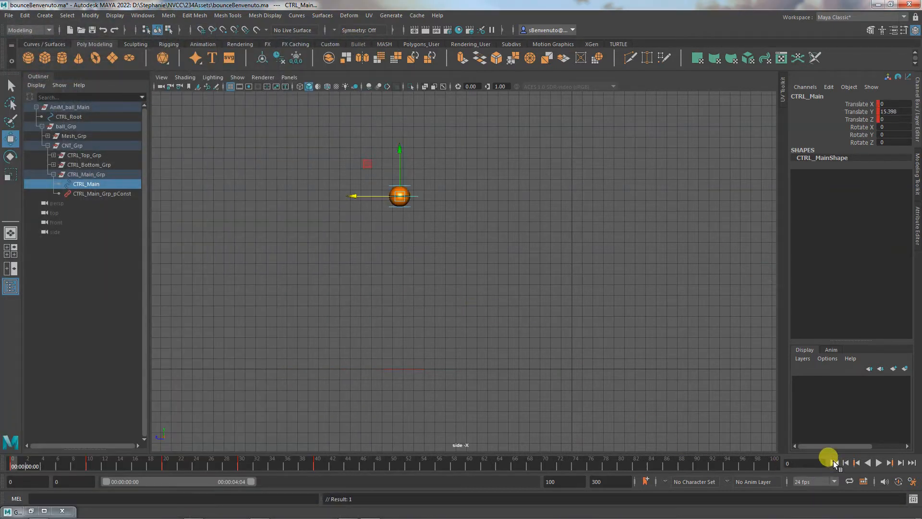
left_click(878, 463)
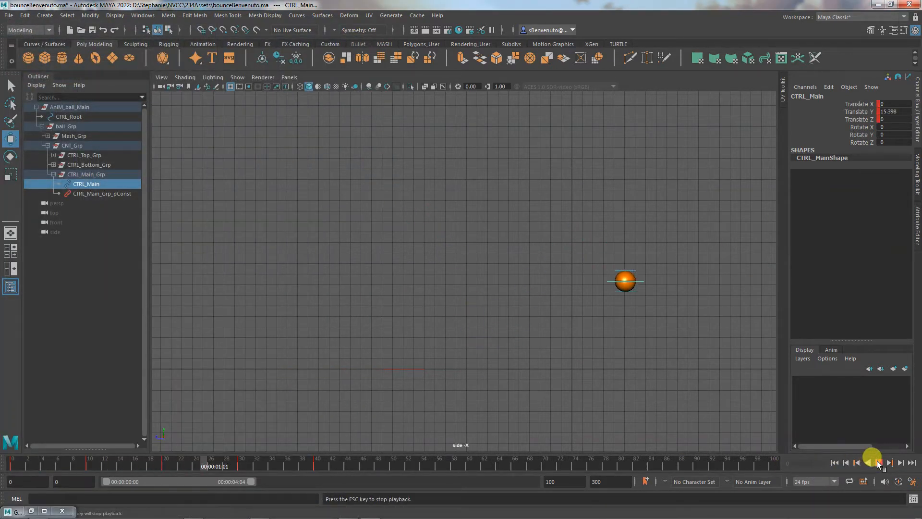
left_click(879, 463)
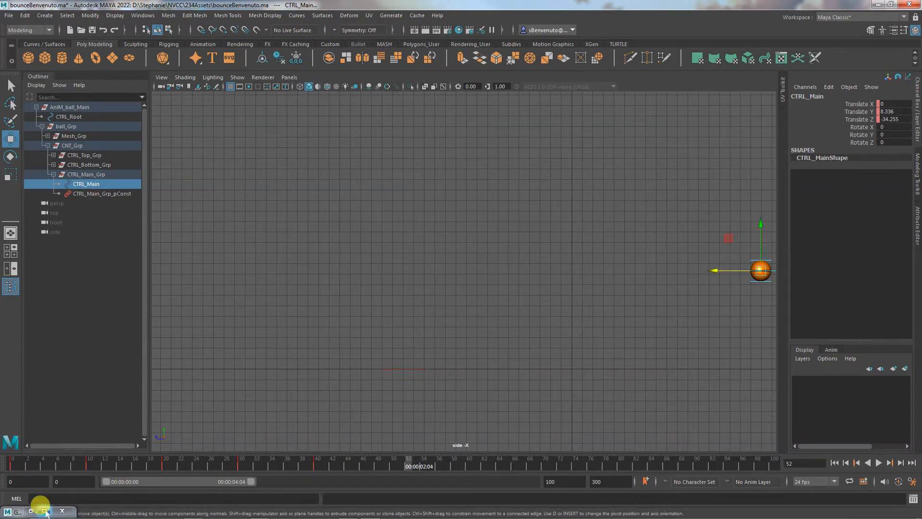
Lengthen the flat Translate Y handles horizontally: frame 0 to about 9.5, frame 20 to about 11 and 29, frame 40 to about 30.
left_click(44, 511)
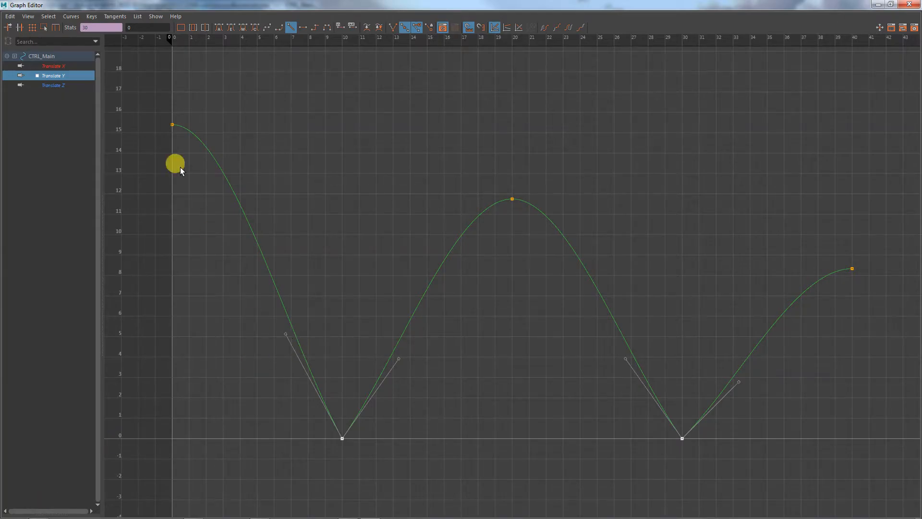
left_click(170, 125)
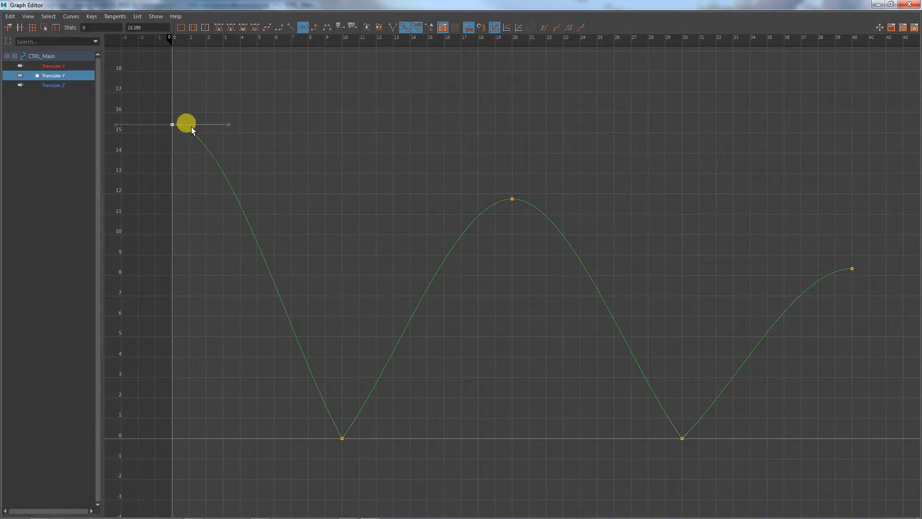
left_click_drag(229, 124, 329, 128)
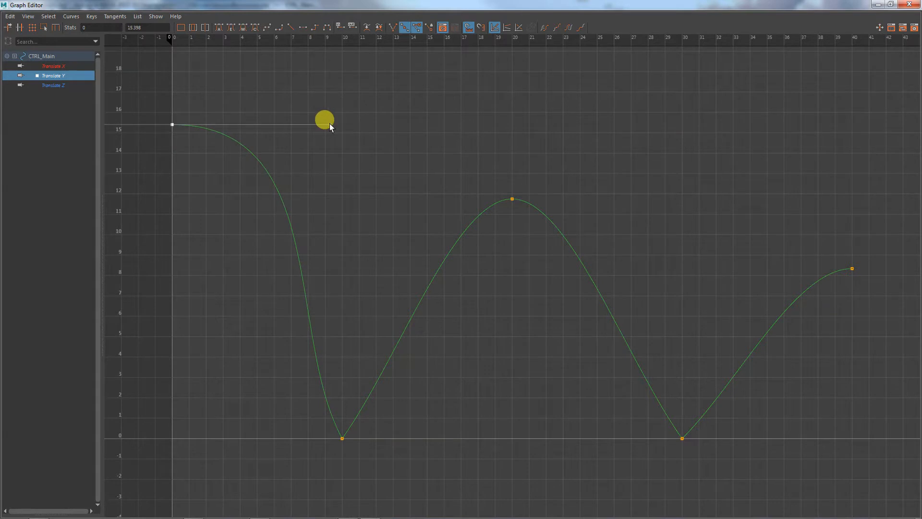
key("ctrl+z")
left_click_drag(228, 125, 335, 124)
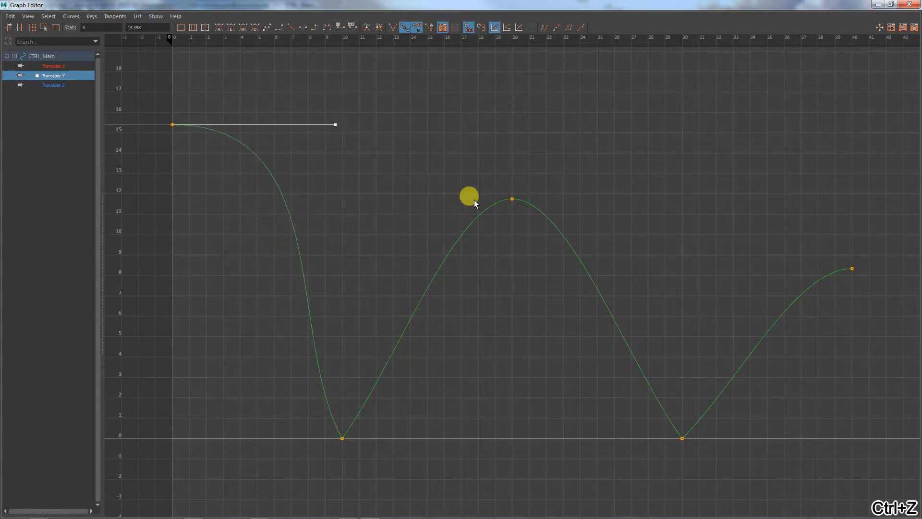
left_click(512, 197)
left_click_drag(454, 198, 357, 198, "shift")
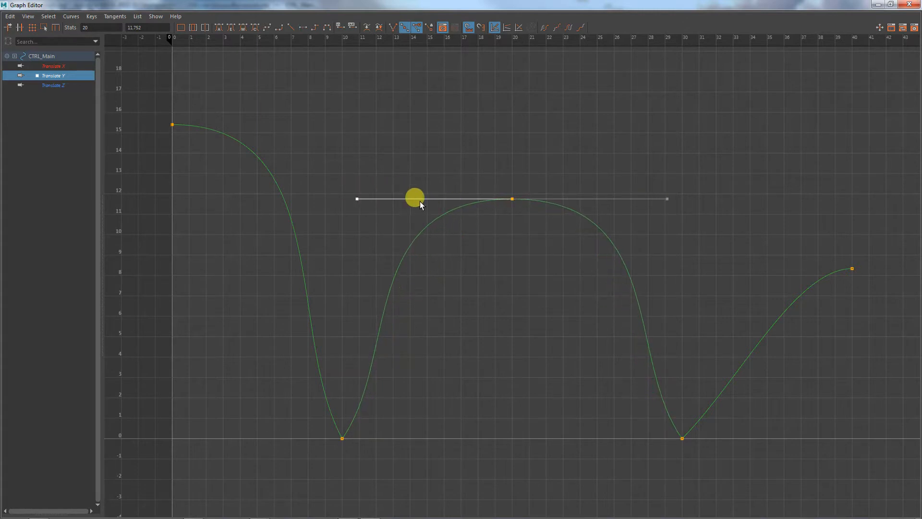
left_click(852, 268)
left_click_drag(795, 268, 684, 267, "shift")
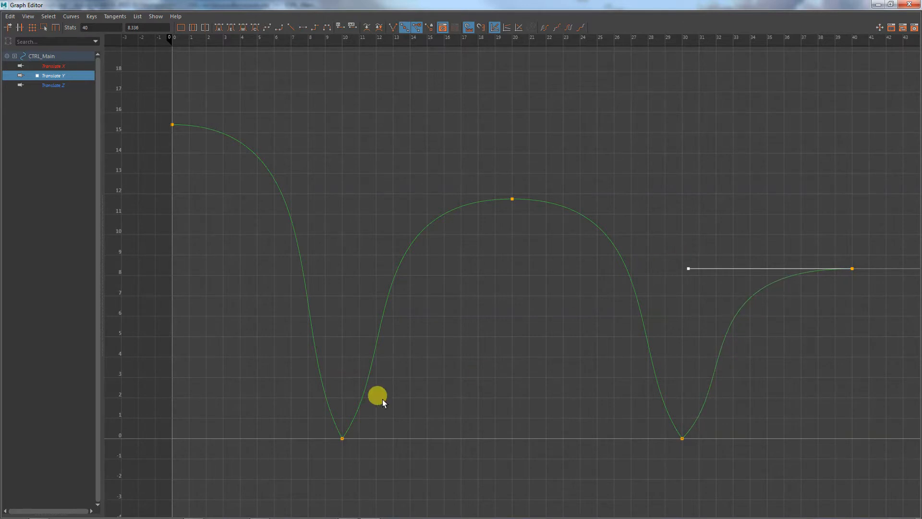
Break the Translate Y tangents at frames 10 and 30 and pull each handle inward so the curve meets the ground steeply.
left_click(342, 438)
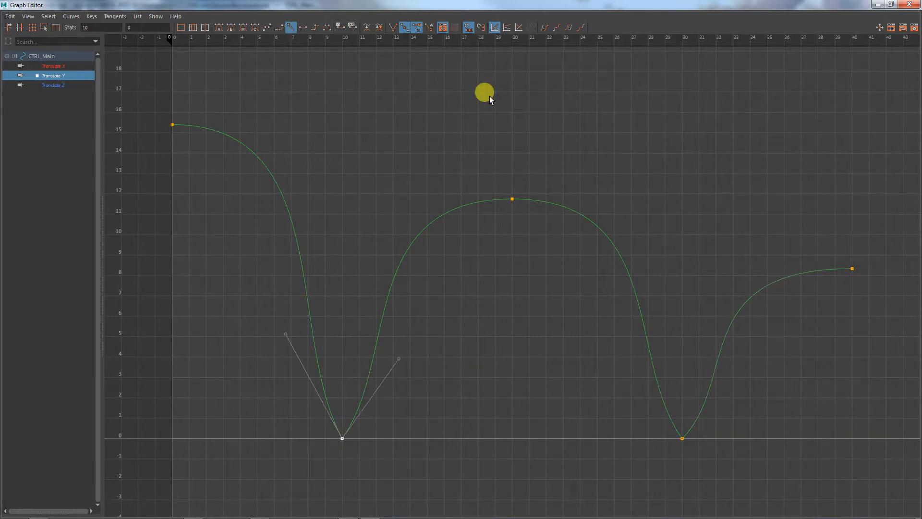
left_click(394, 28)
left_click_drag(286, 336, 332, 321)
left_click_drag(399, 358, 353, 344)
left_click(681, 438)
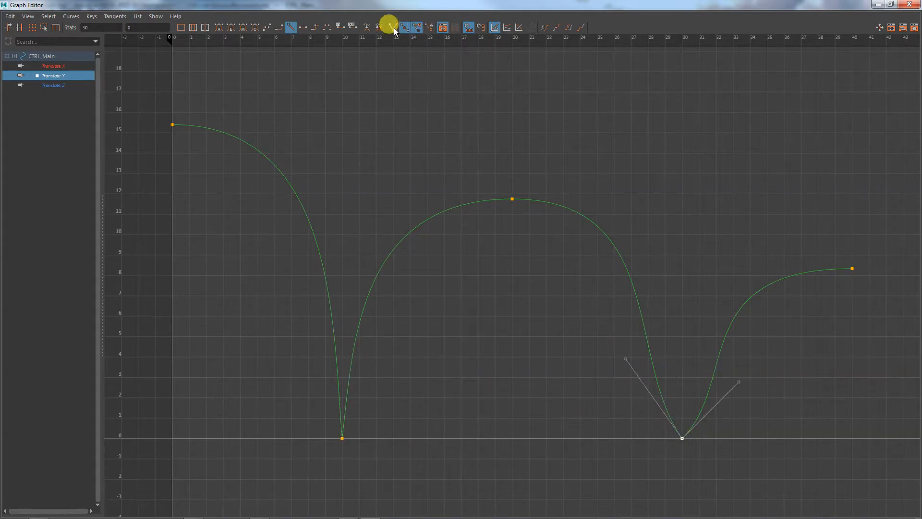
left_click_drag(625, 359, 666, 346)
left_click_drag(740, 381, 693, 368)
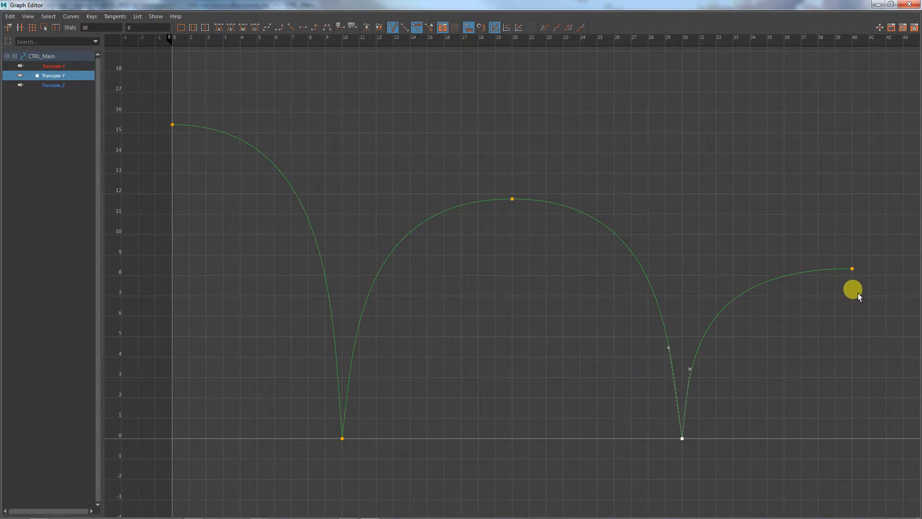
Play the animation from frame 0 twice, framing the full path in the side view, and return to frame 0.
left_click(878, 5)
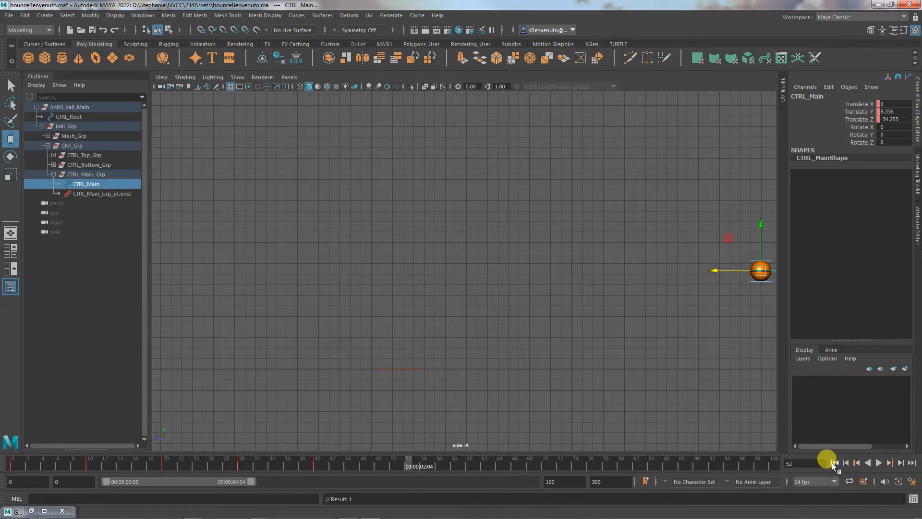
left_click(833, 463)
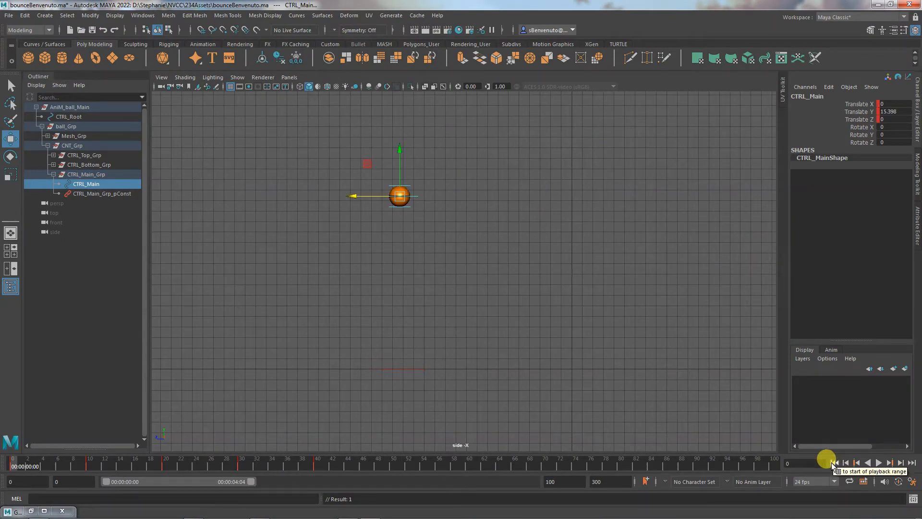
left_click(881, 461)
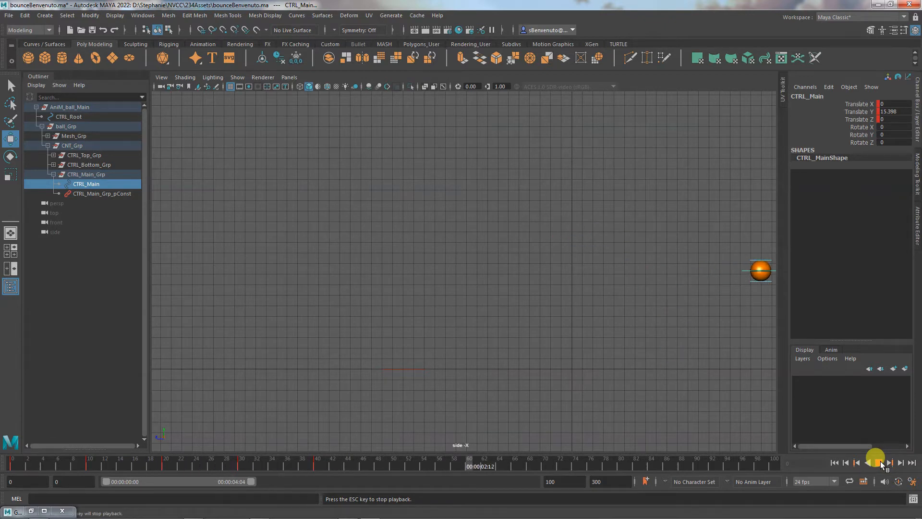
left_click(880, 461)
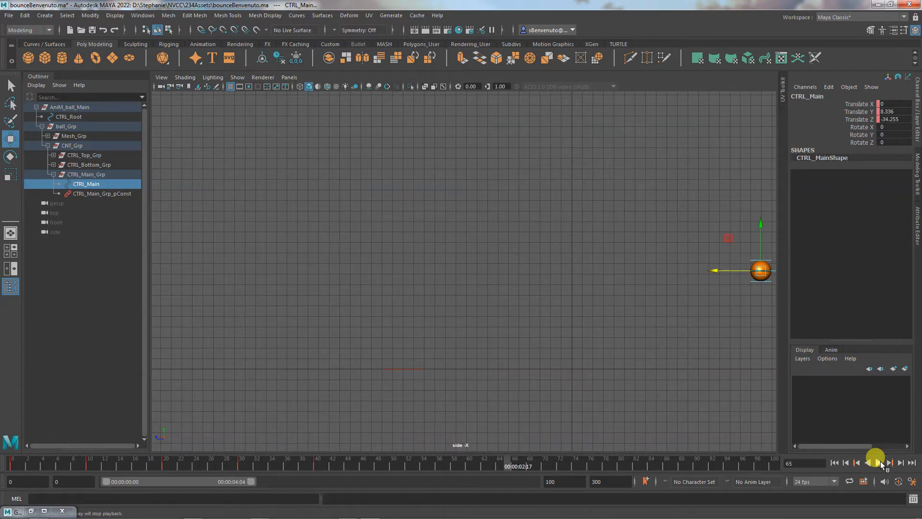
left_click(833, 463)
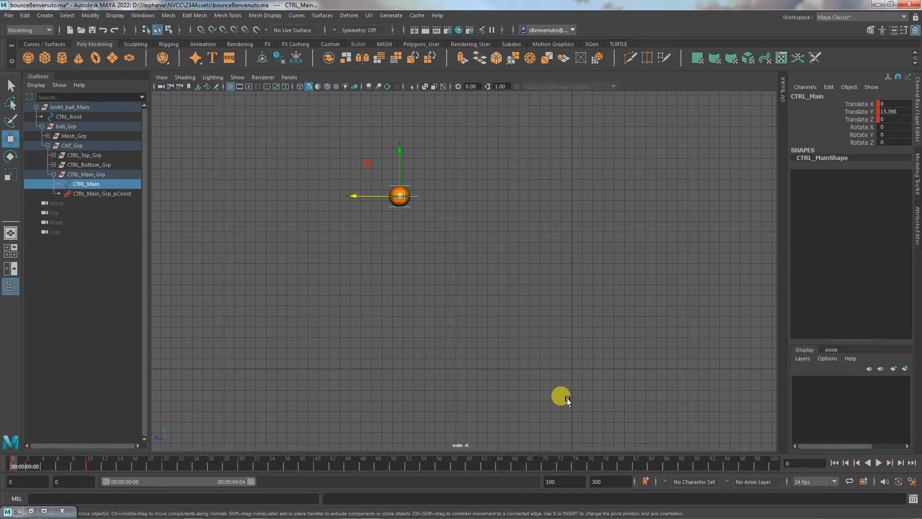
middle_click_drag(568, 397, 402, 384, "alt")
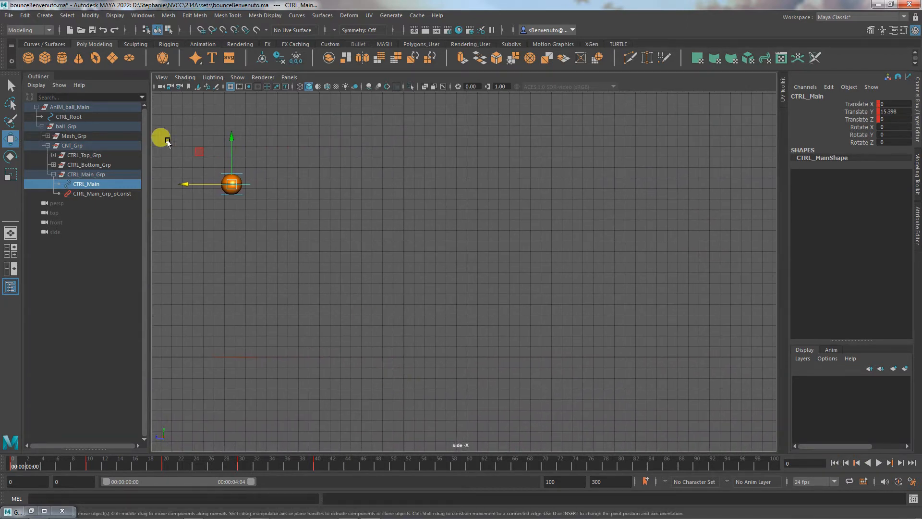
left_click(879, 462)
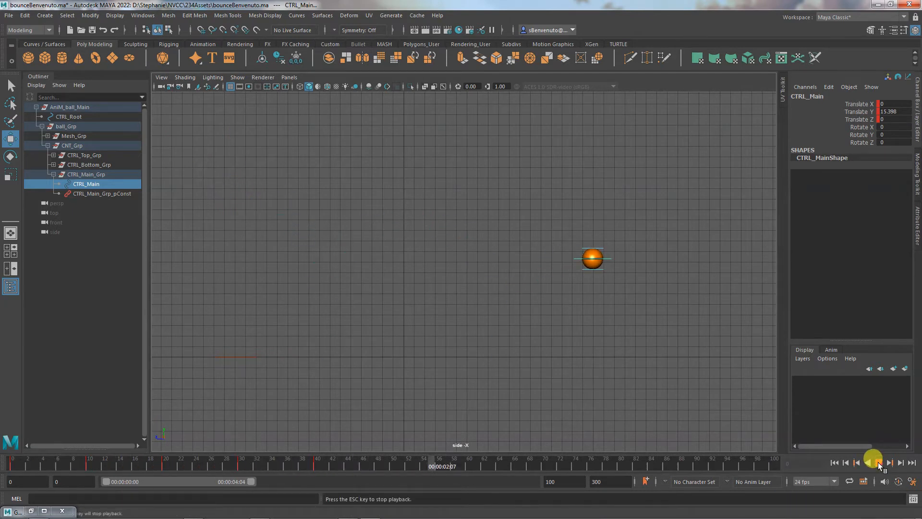
left_click(878, 462)
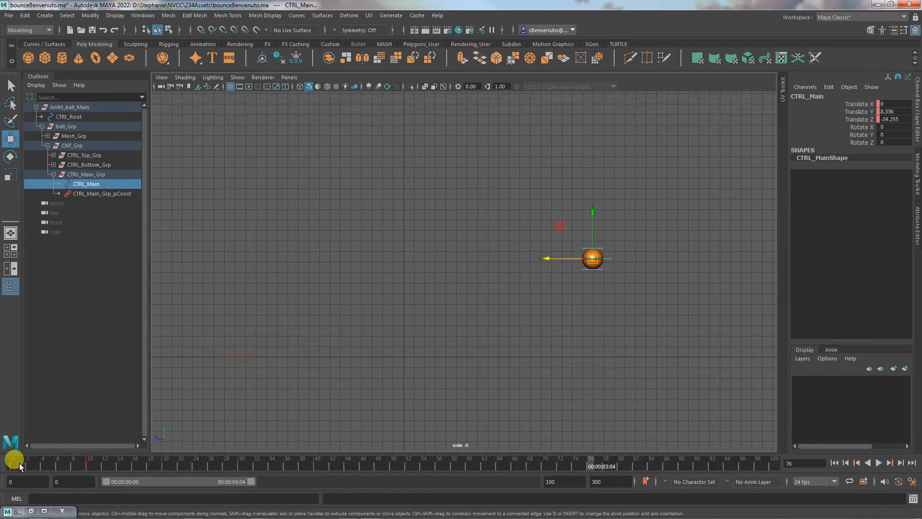
mouse_move(15, 462)
left_mouse_down()
mouse_move(379, 485)
mouse_move(14, 468)
left_mouse_up()
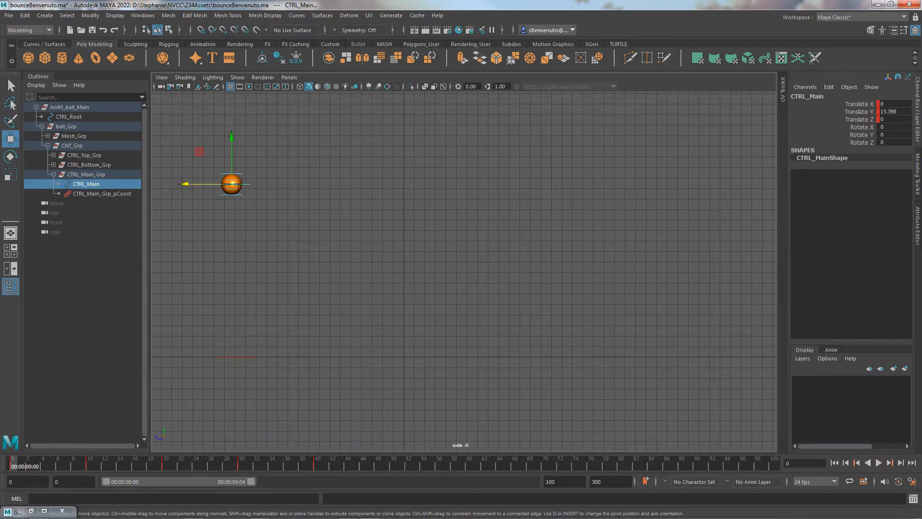
Isolate the Translate Z curve in the Graph Editor and give its key at frame 40 a flat tangent.
left_click(31, 511)
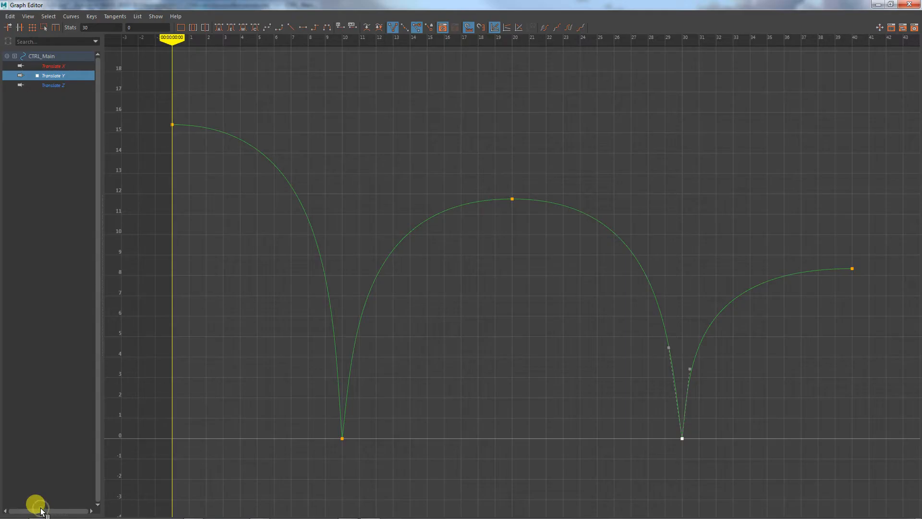
left_click(56, 84)
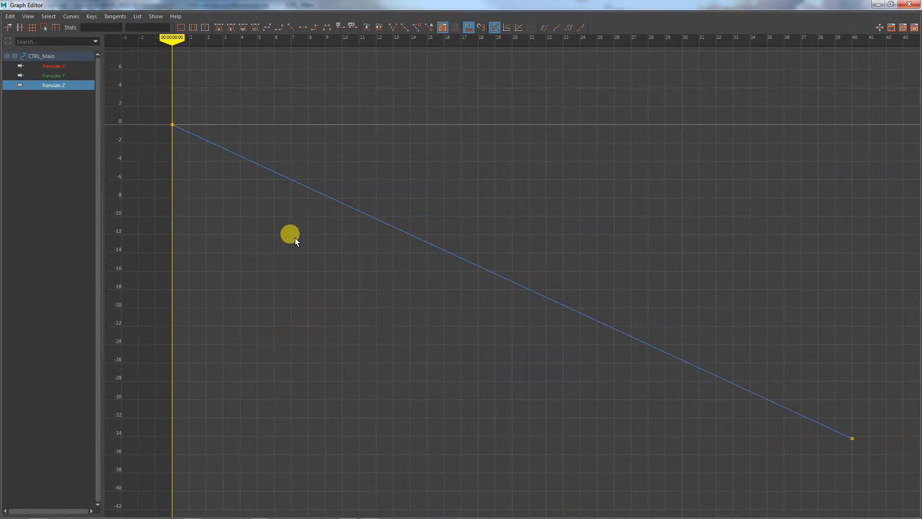
left_click_drag(869, 449, 876, 454)
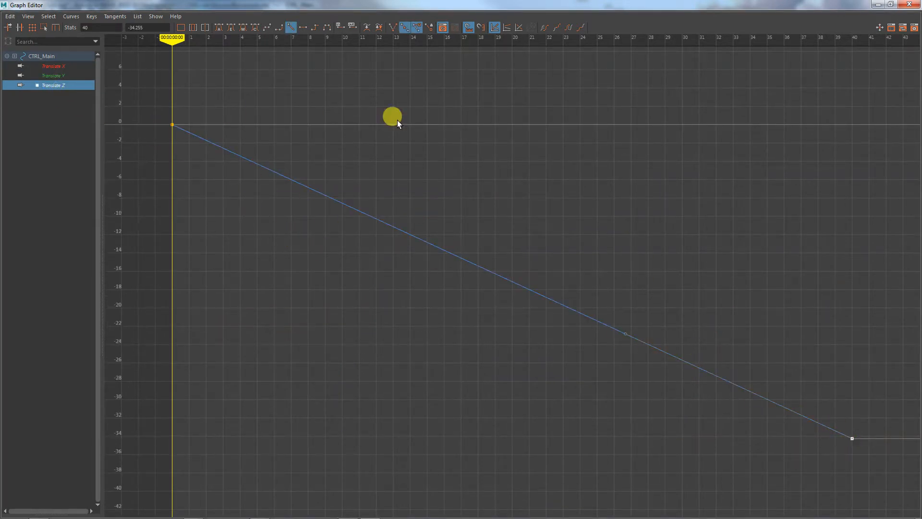
left_click(303, 28)
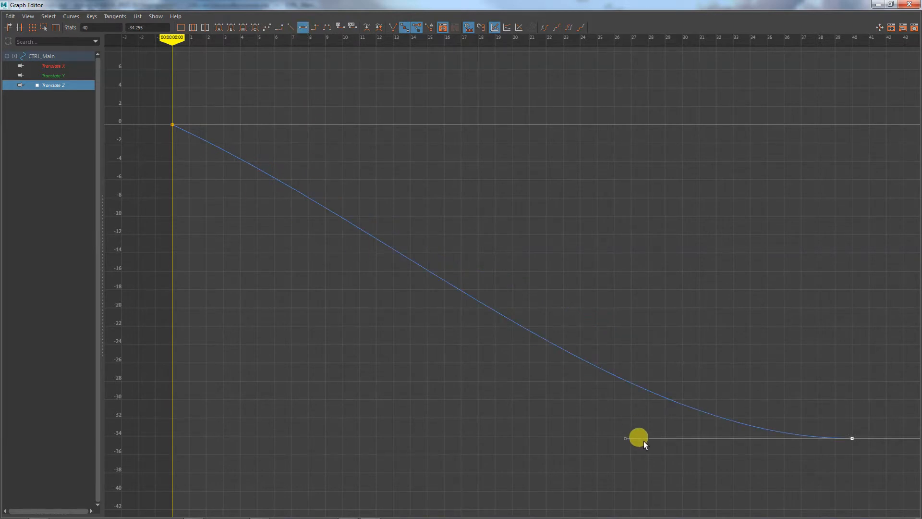
Stretch the frame 40 Translate Z handle back to about frame 13 and steepen the frame 0 handle to about frame 9.5, value -20.
left_click(625, 439)
left_click_drag(625, 439, 393, 415)
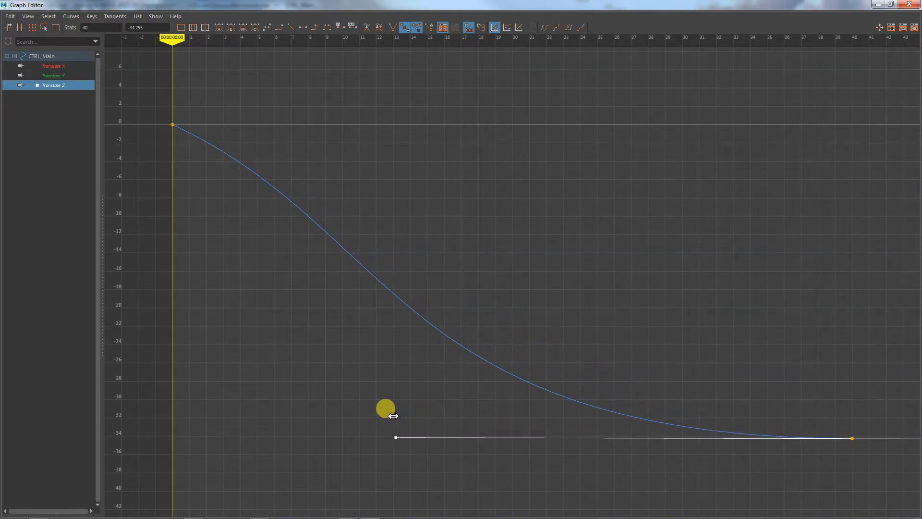
left_click(172, 125)
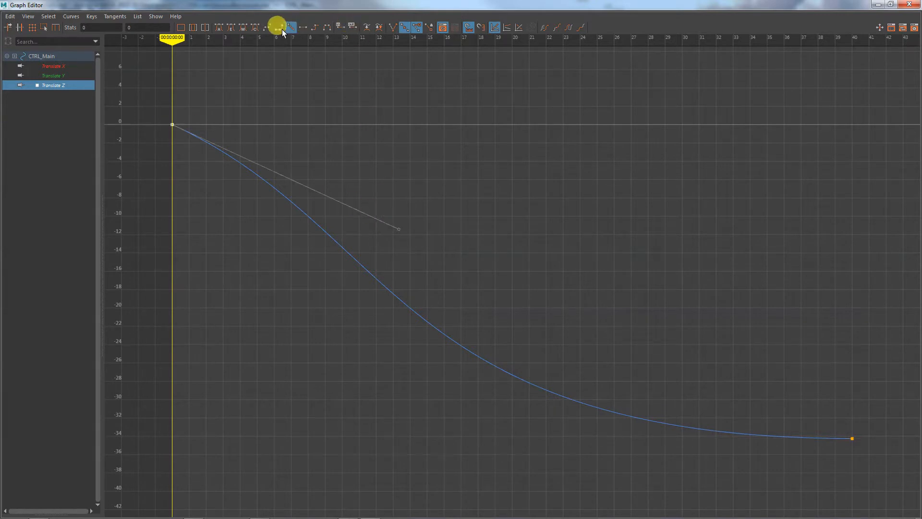
left_click_drag(398, 230, 332, 314)
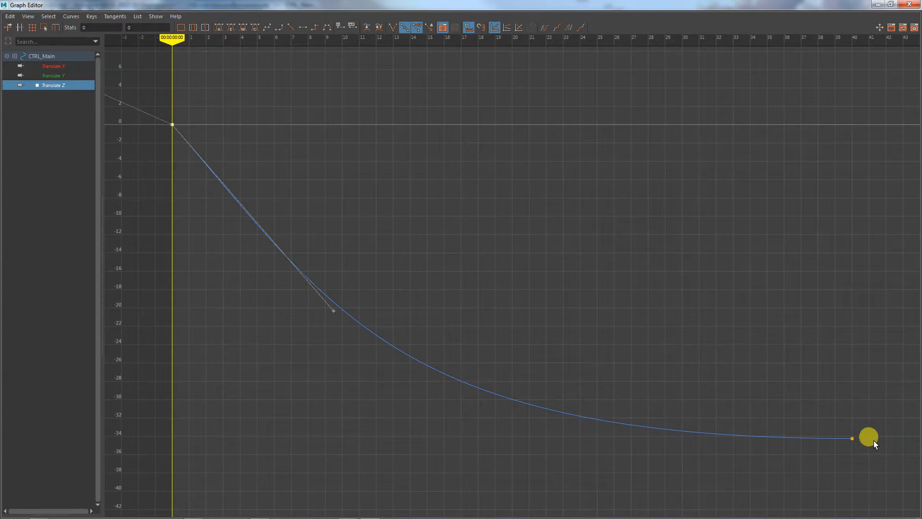
Play the animation from frame 0 to review the eased forward travel, and return to the Graph Editor.
left_click(878, 5)
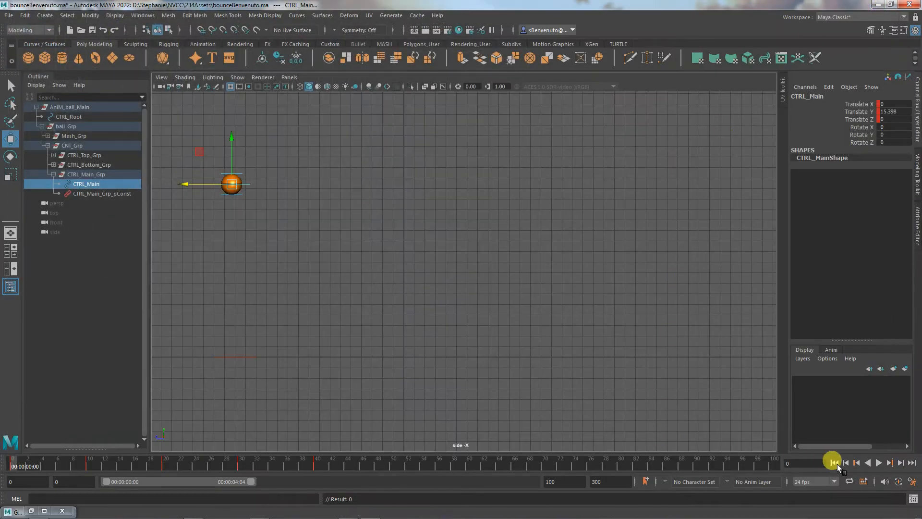
left_click(875, 464)
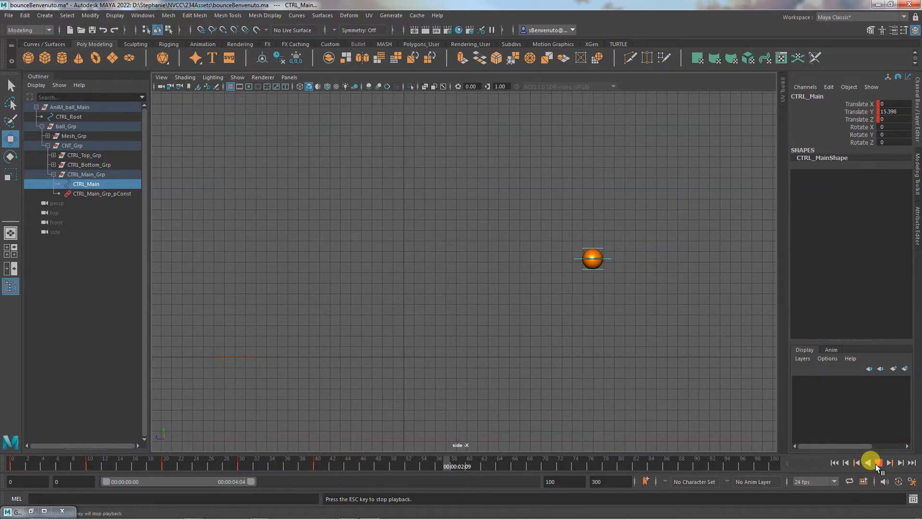
left_click(875, 464)
left_click(45, 510)
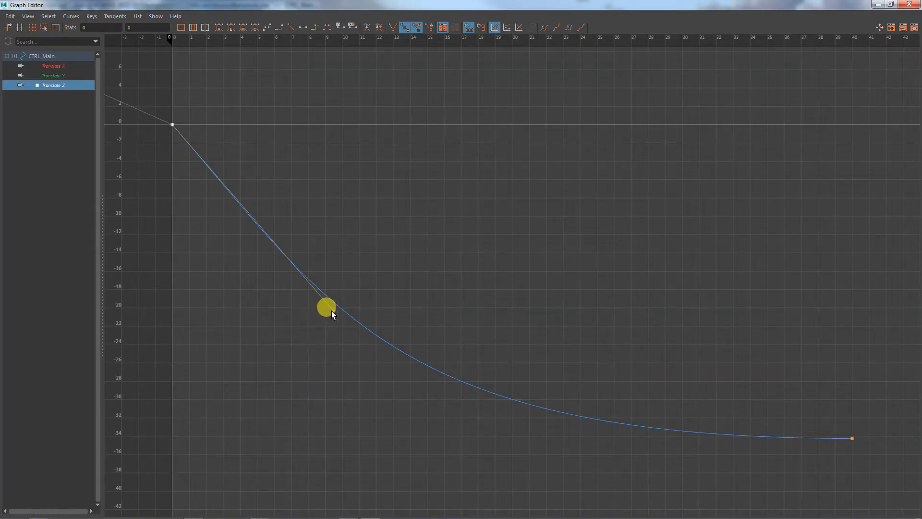
Move the Translate Z frame 0 handle to about frame 12.5, value -15, and shorten the frame 40 handle to about frame 28.
left_click_drag(332, 311, 386, 263)
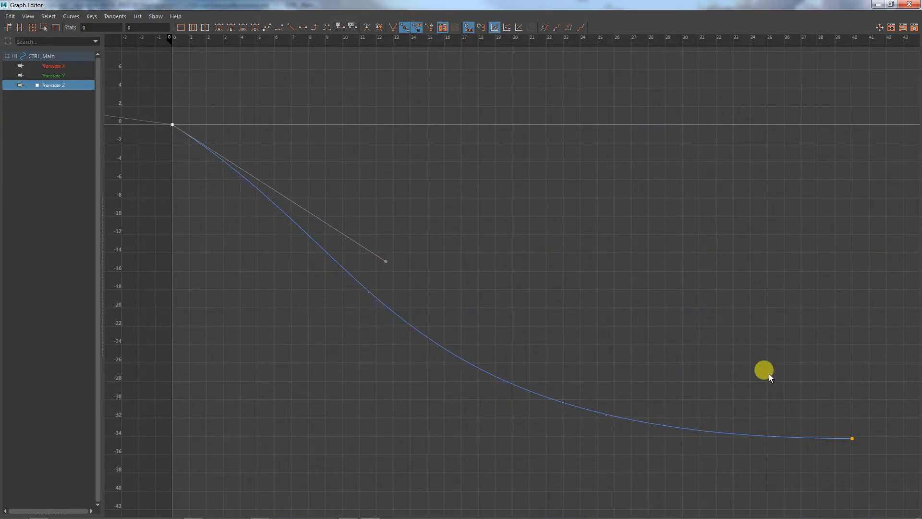
left_click(851, 438)
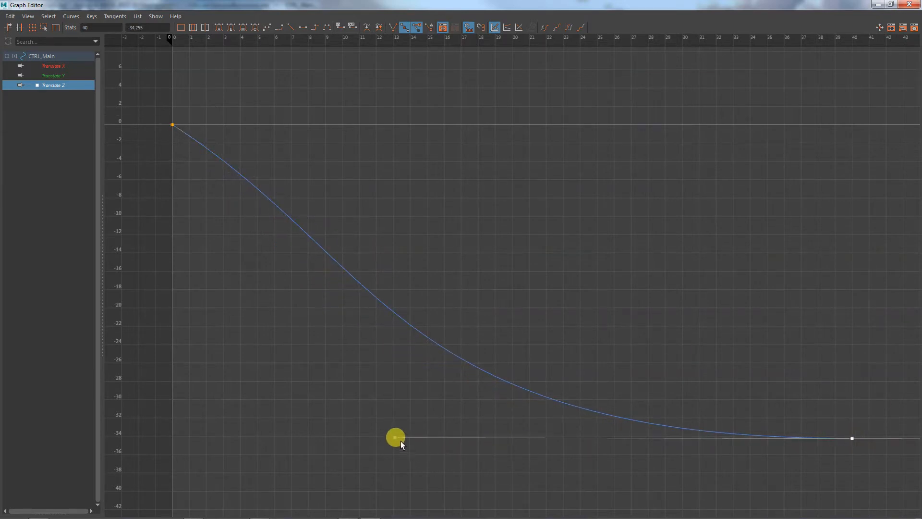
left_click_drag(395, 437, 651, 435)
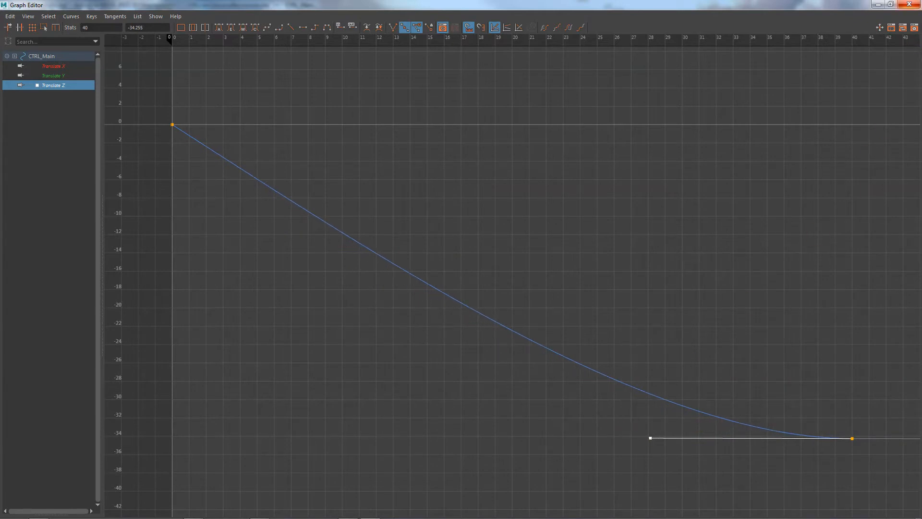
Play the animation from frame 0 to review the straighter forward travel, and return to the Graph Editor.
left_click(878, 4)
left_click(834, 462)
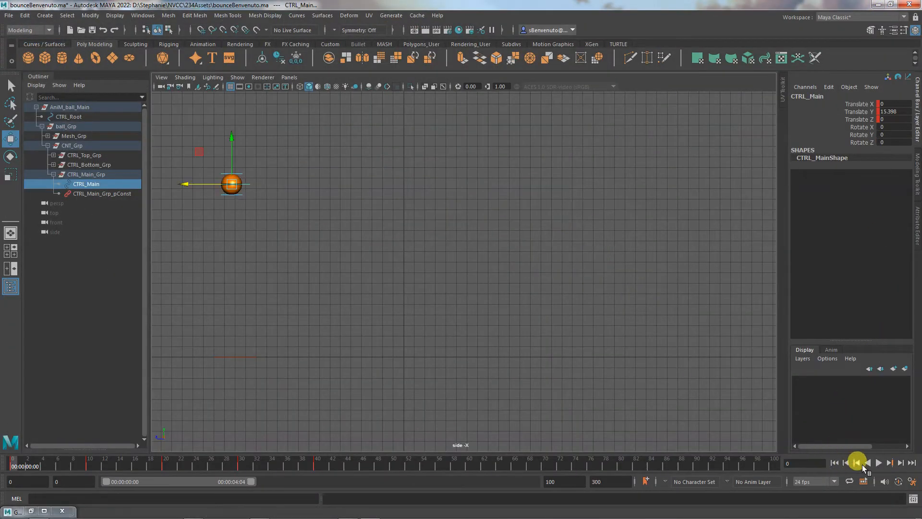
left_click(877, 463)
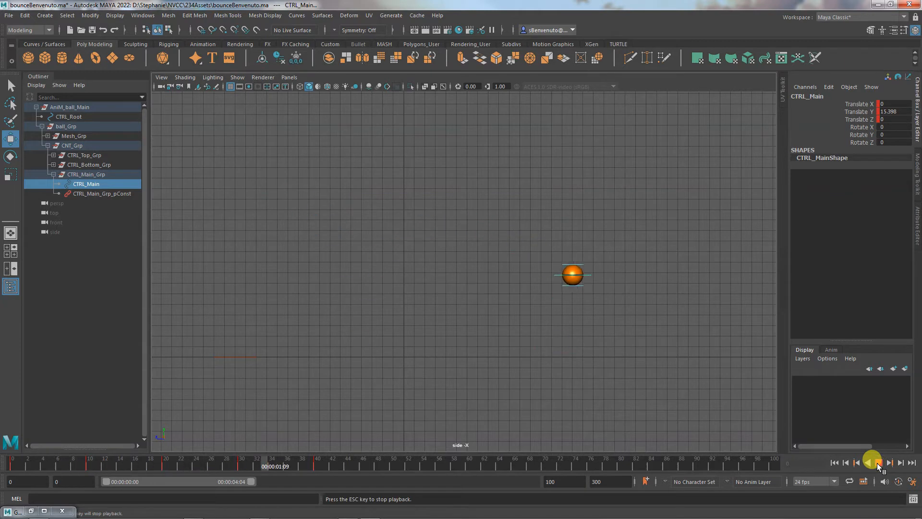
left_click(810, 425)
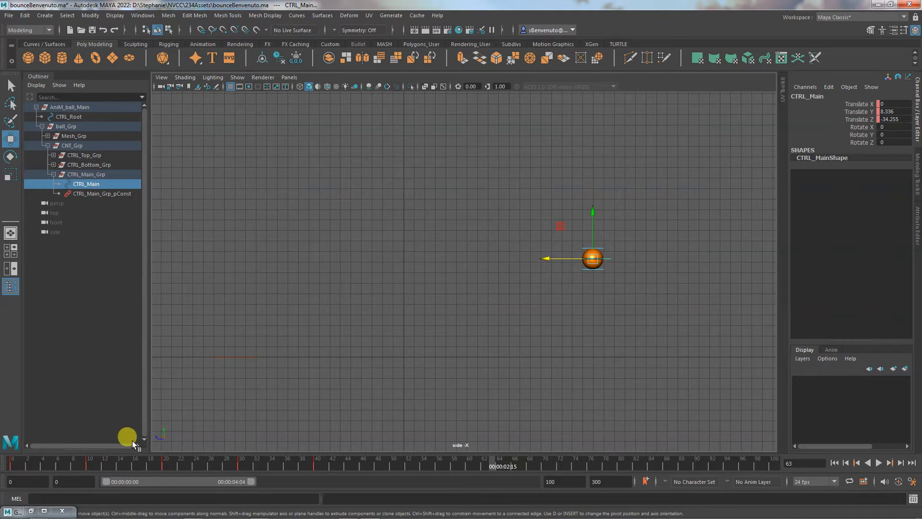
left_click(31, 510)
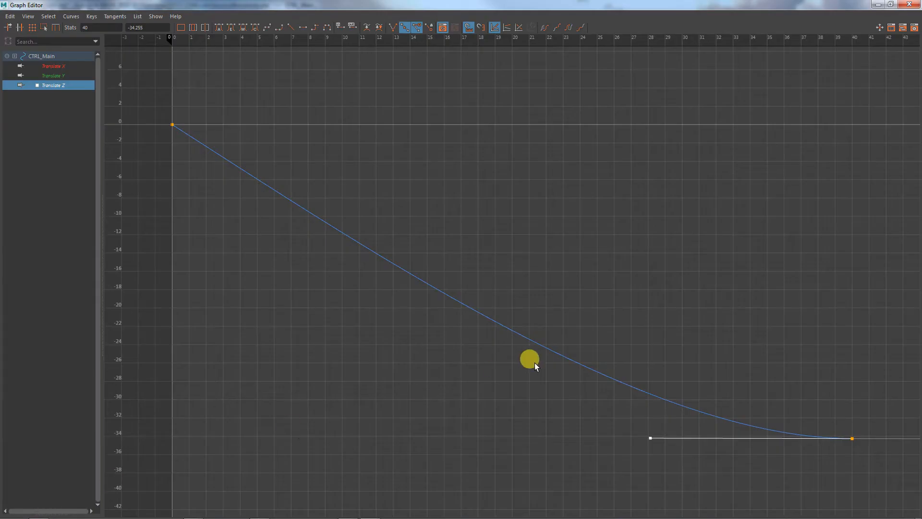
Move the last Translate Z key horizontally from frame 40 to frame 101, keeping its value.
middle_click_drag(584, 408, 260, 369, "alt")
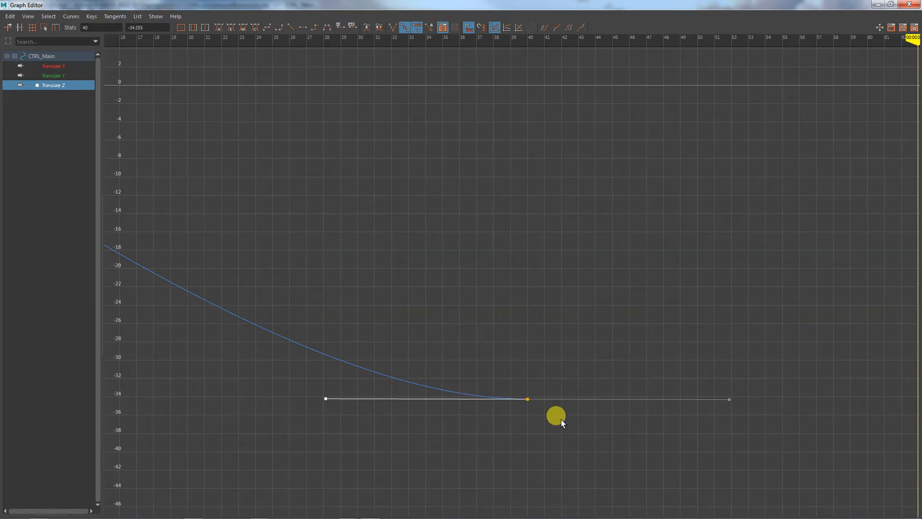
right_click_drag(561, 419, 514, 319, "alt")
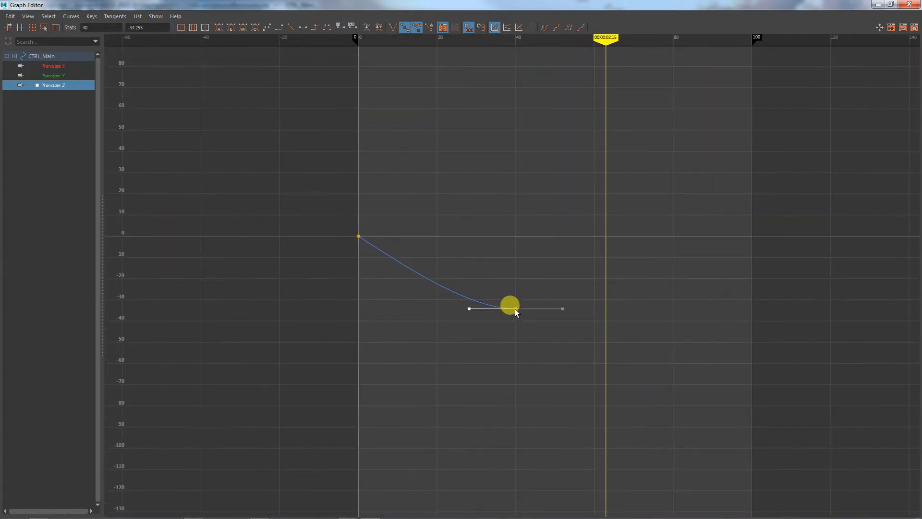
left_click(515, 309)
left_click_drag(514, 309, 759, 309, "shift")
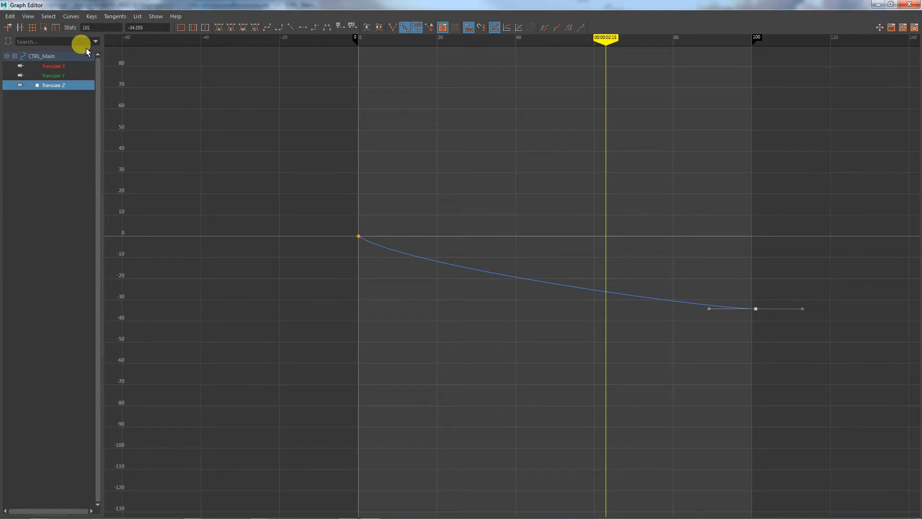
Inspect all CTRL_Main curves together and Translate X alone, and play the animation from frame 0.
left_click(43, 56)
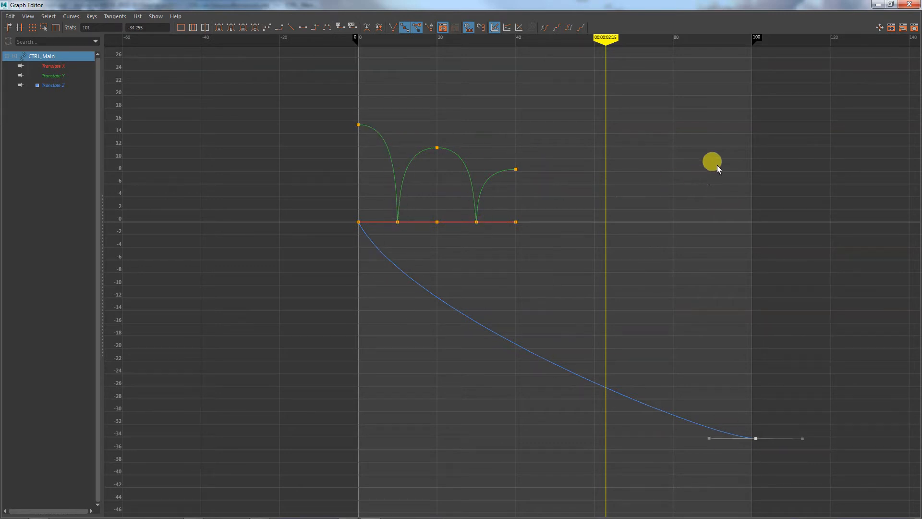
left_click(51, 66)
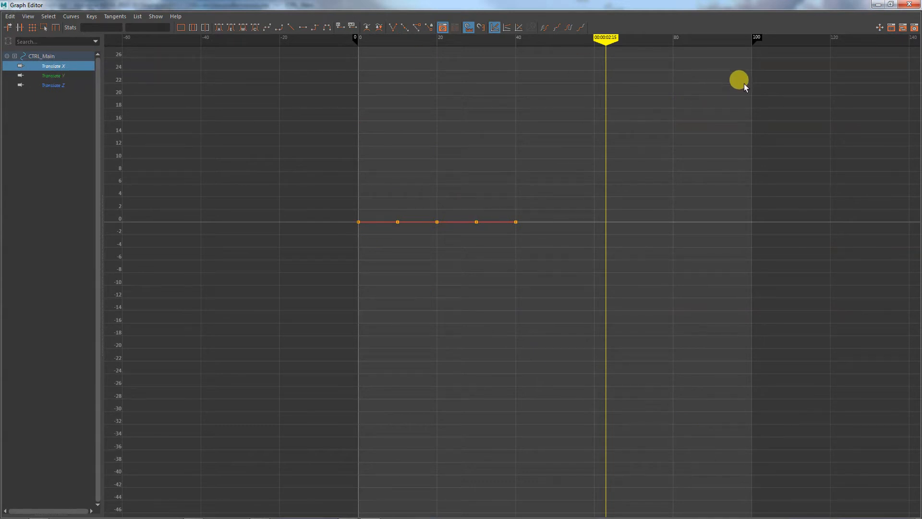
left_click(877, 5)
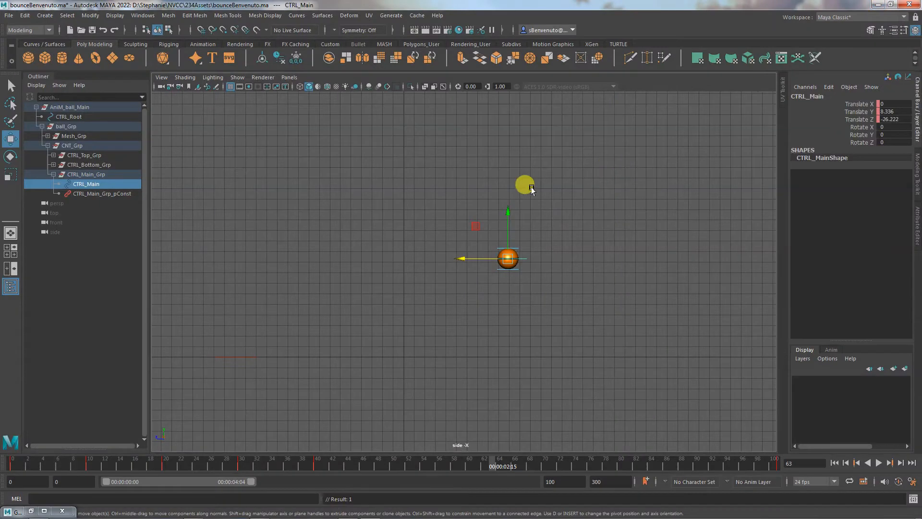
left_click_drag(32, 461, 13, 461)
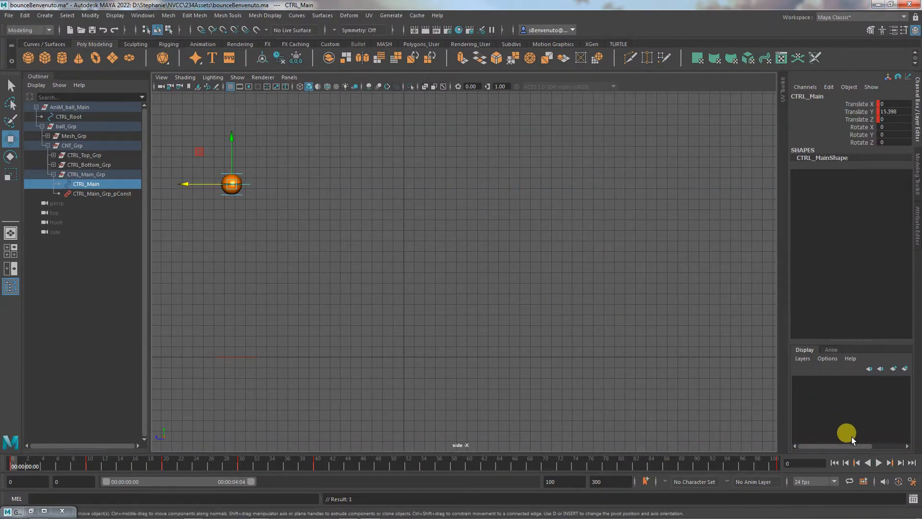
left_click(878, 463)
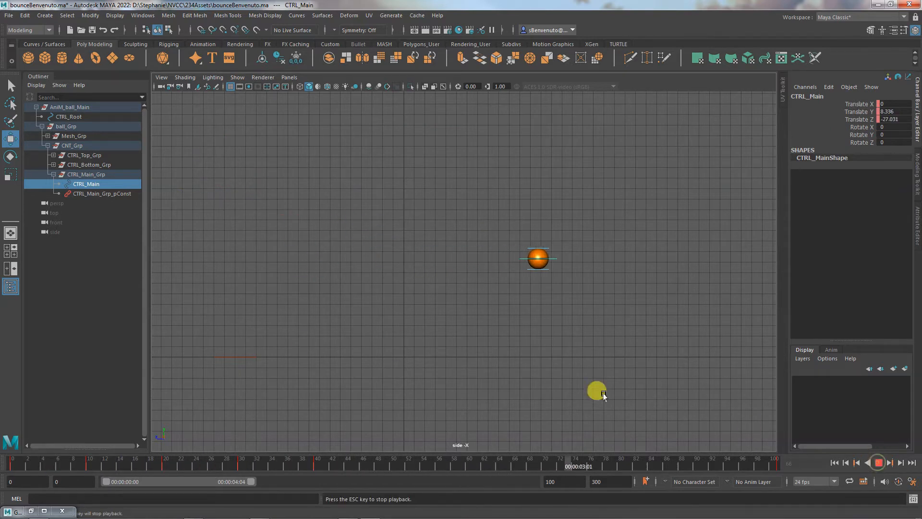
left_click(878, 462)
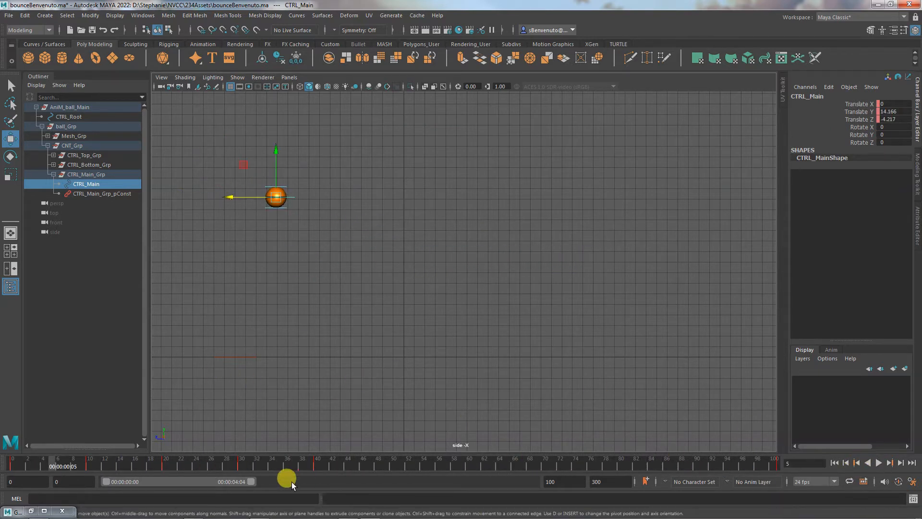
Key CTRL_Main's Translate Y at 0 on frame 50 for the third ground contact.
left_click_drag(247, 463, 392, 468)
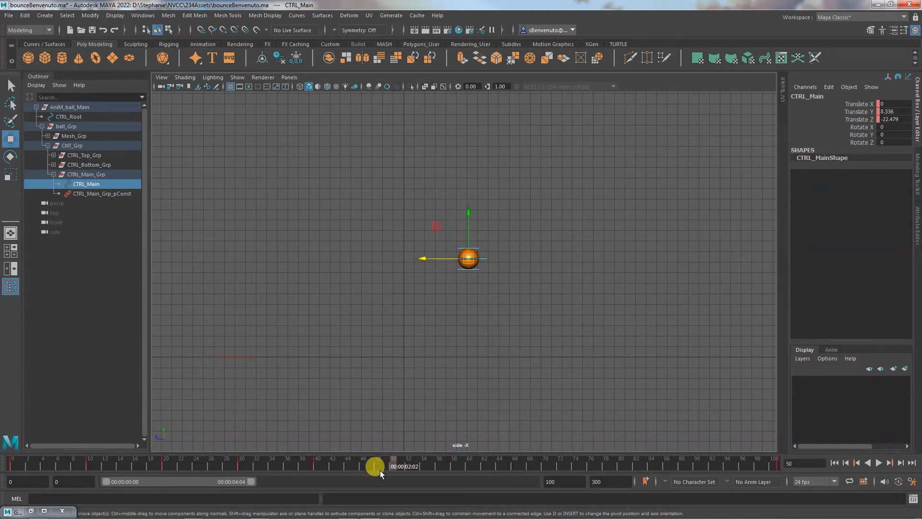
left_click(896, 112)
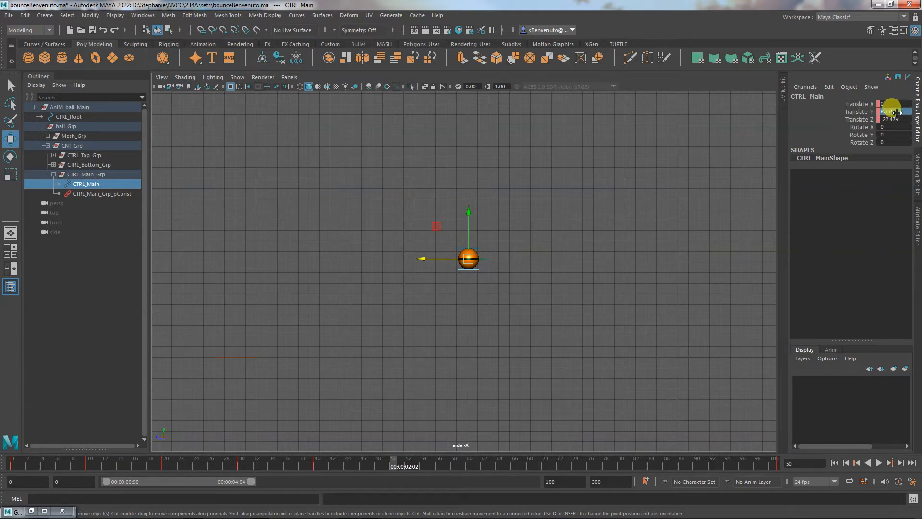
type("0")
key("Return")
left_click(860, 111)
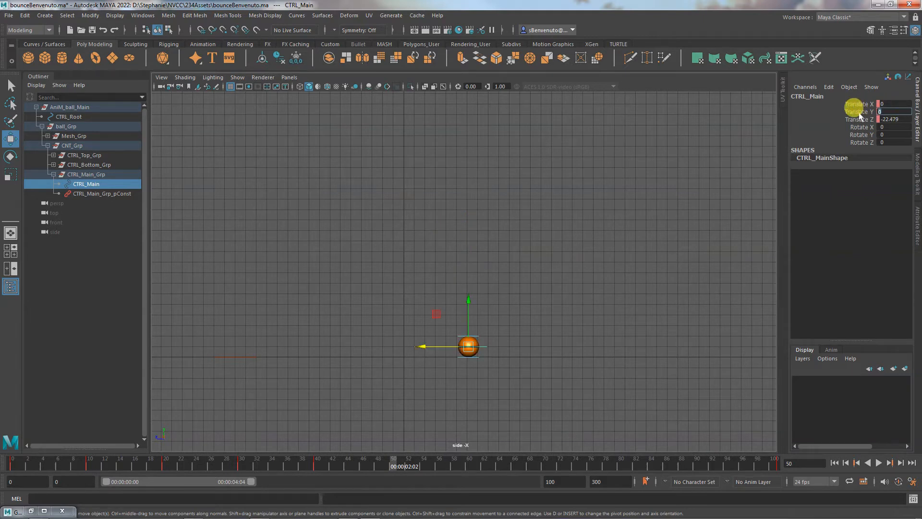
right_click(857, 112)
left_click(847, 123)
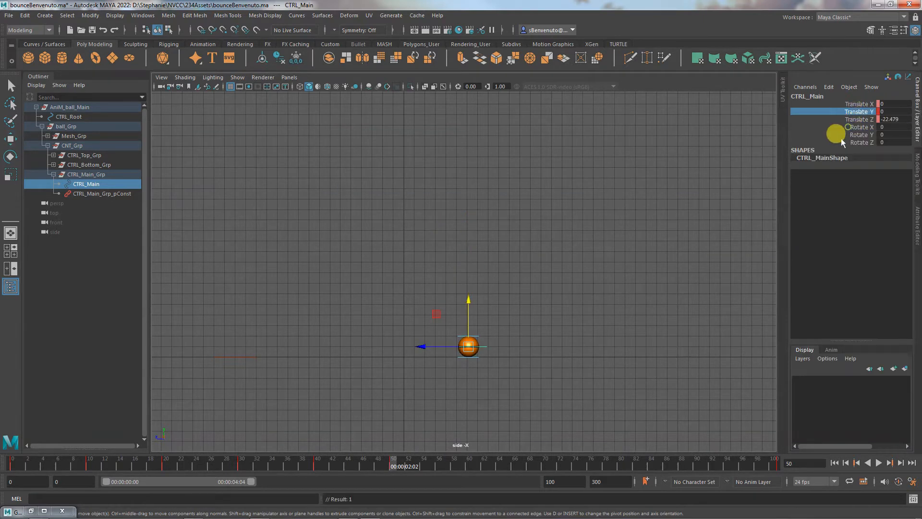
Compare the ball's height at frames 50 and 40, and key CTRL_Main's Translate Y at about 4.555 on frame 60.
left_click(468, 459)
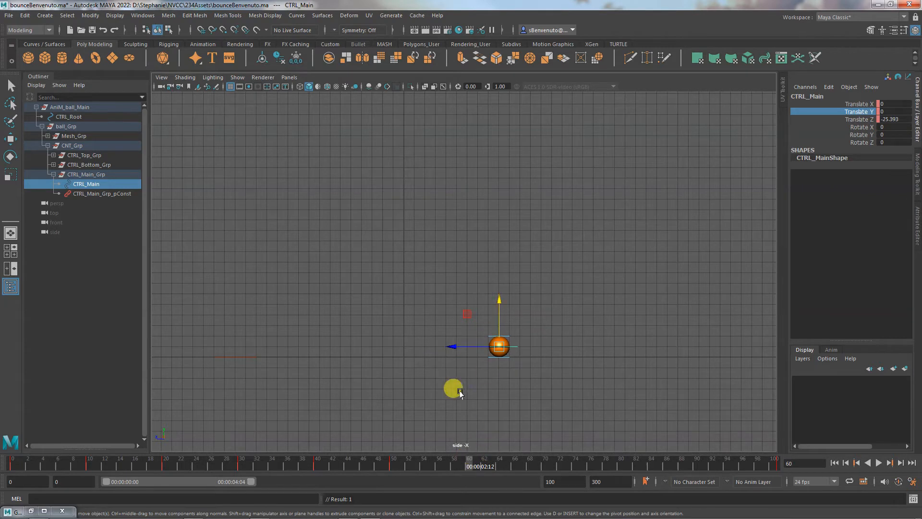
left_click(392, 464)
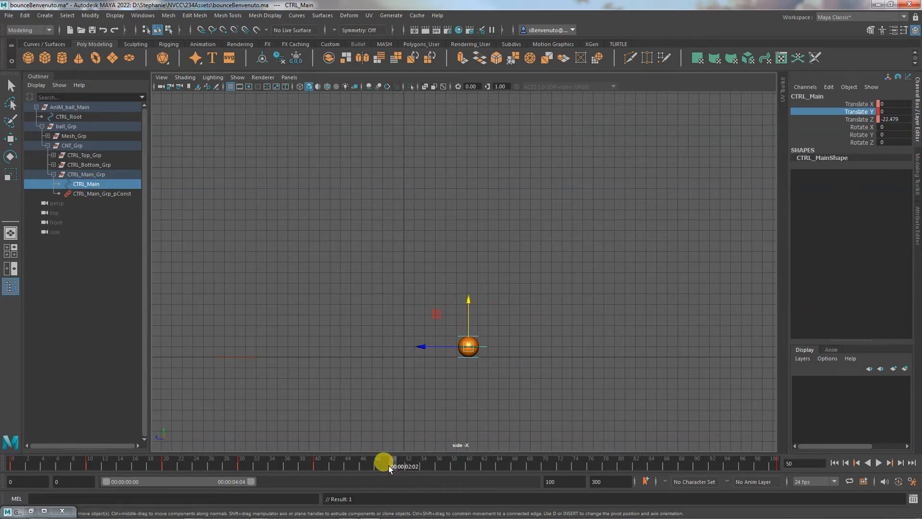
left_click(317, 463)
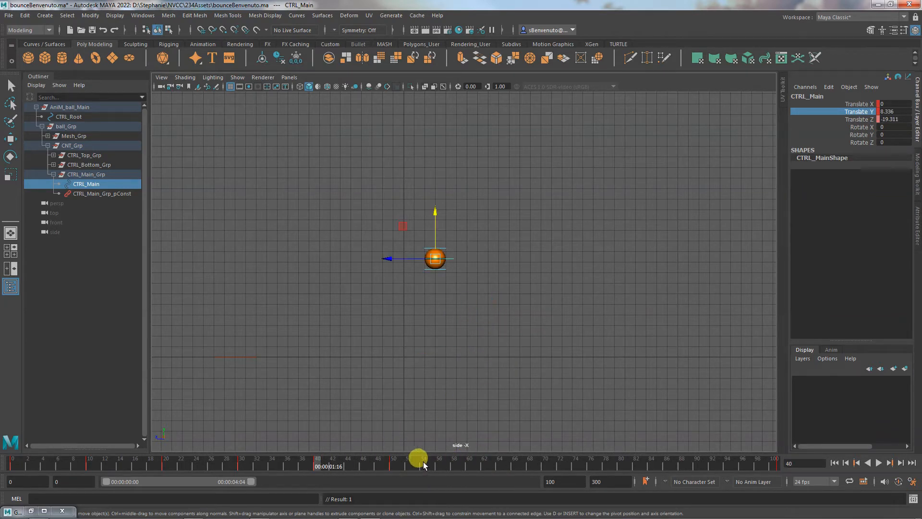
left_click(469, 464)
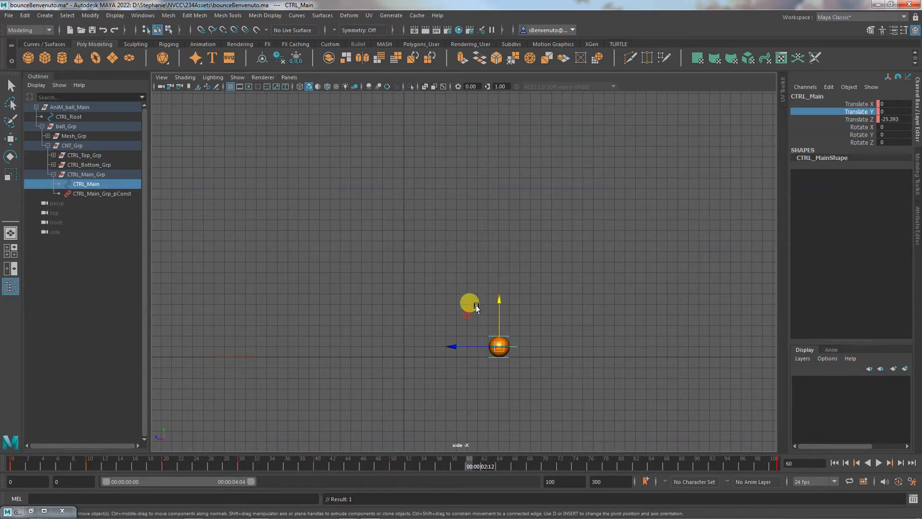
left_click_drag(499, 300, 480, 252)
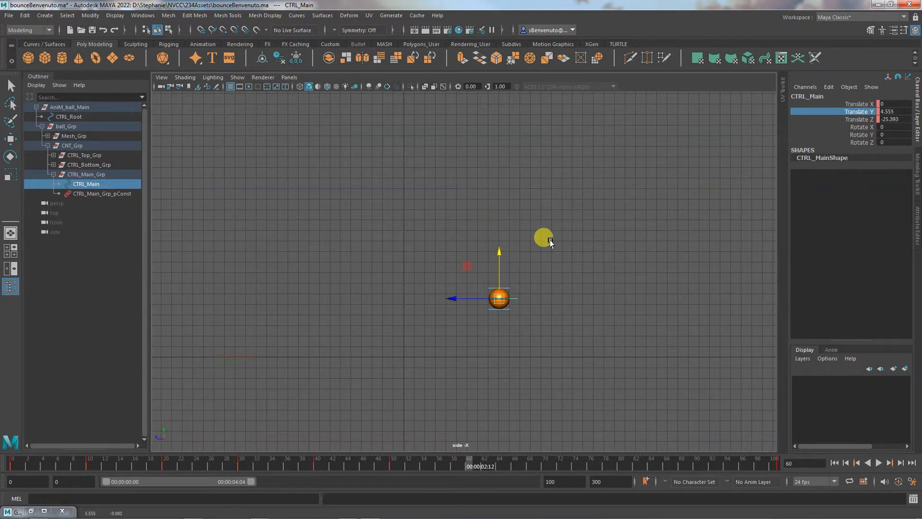
right_click(857, 113)
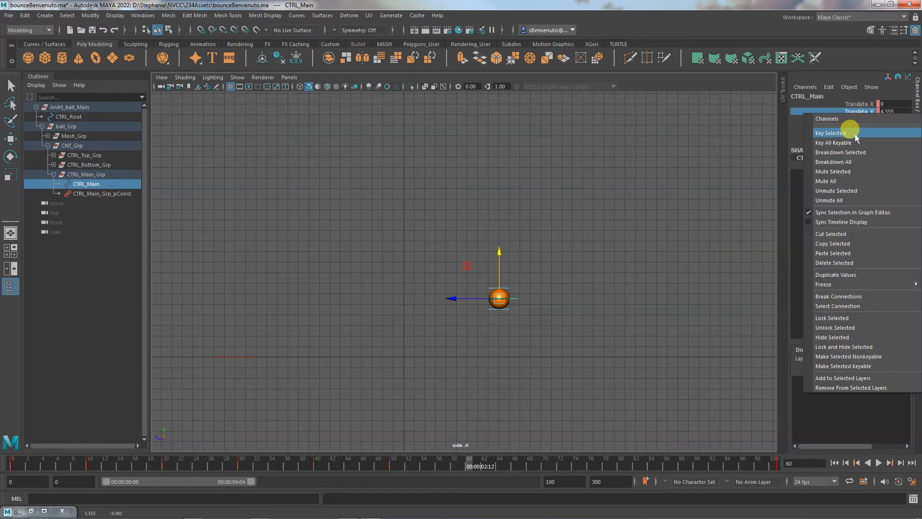
left_click(855, 134)
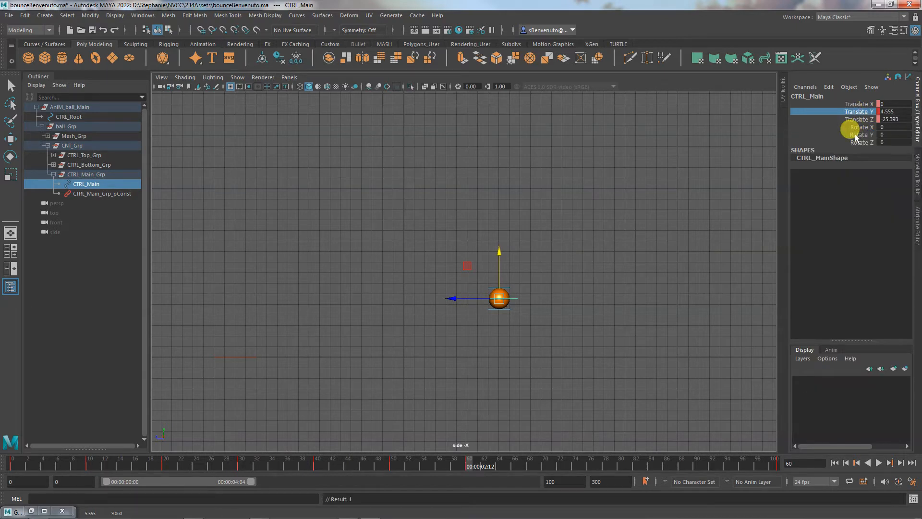
Key CTRL_Main's Translate Y at 0 on frame 70 for the next ground contact.
left_click(479, 462)
left_click_drag(480, 465, 546, 466)
left_click(898, 111)
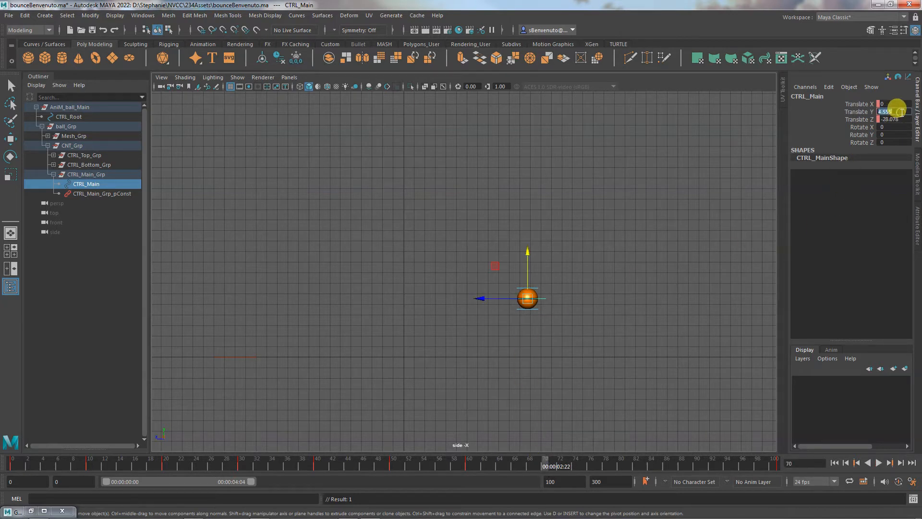
type("0")
key("Return")
right_click(857, 112)
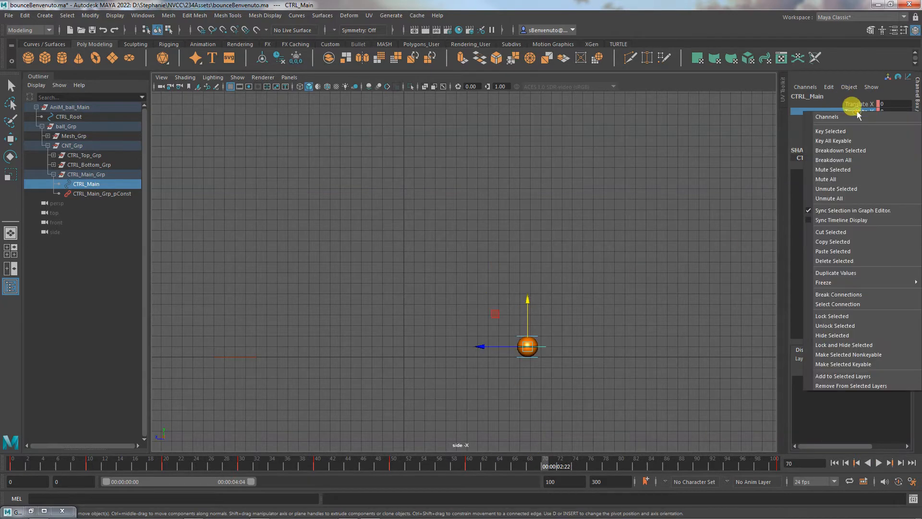
left_click(826, 123)
Play the animation from frame 0 to review the added bounces.
left_click(834, 462)
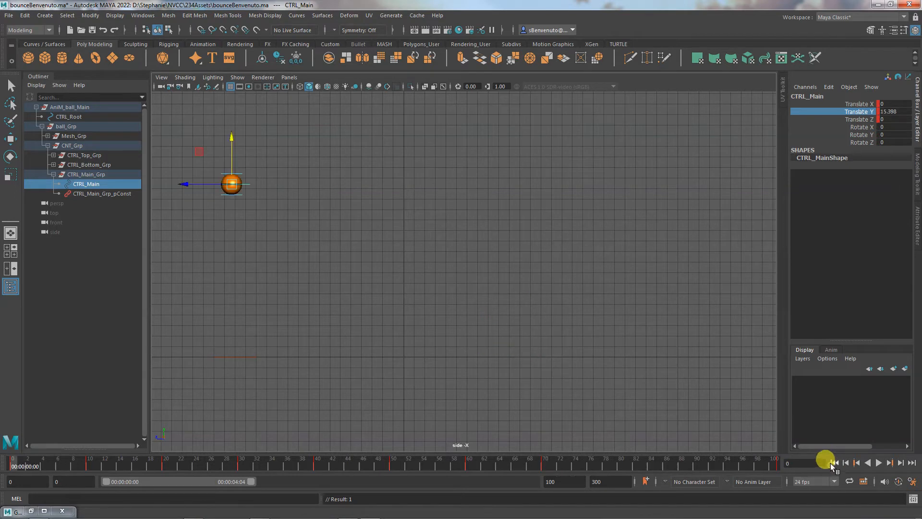
left_click(876, 464)
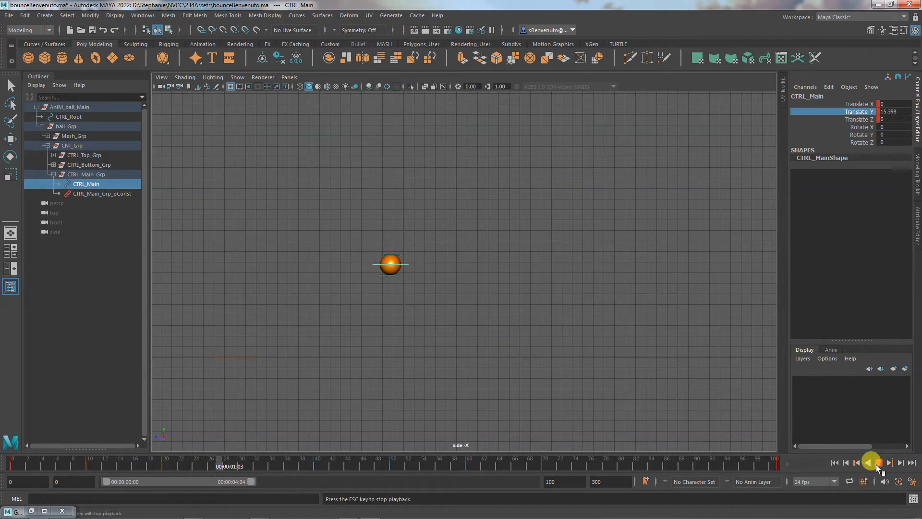
left_click(876, 465)
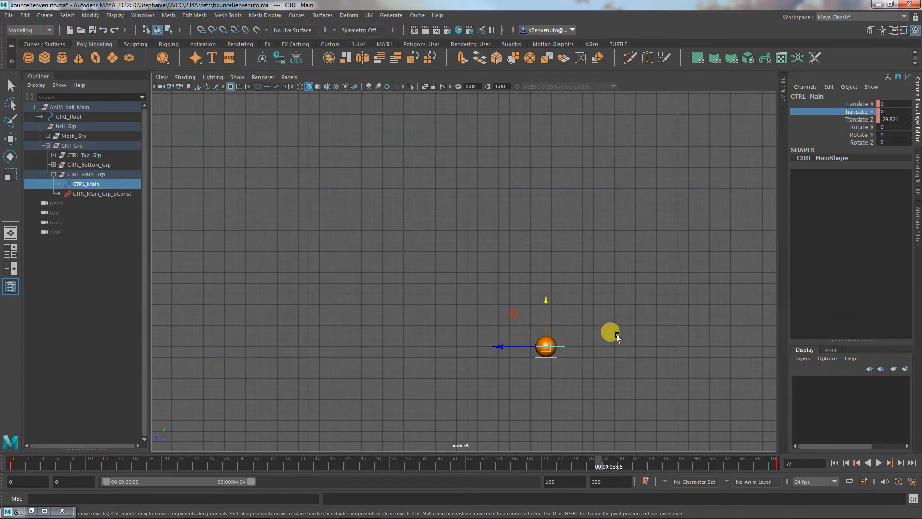
Raise the ball at frame 80 and key its Translate Y at about 1.184.
left_click(619, 462)
left_click_drag(552, 312, 553, 301)
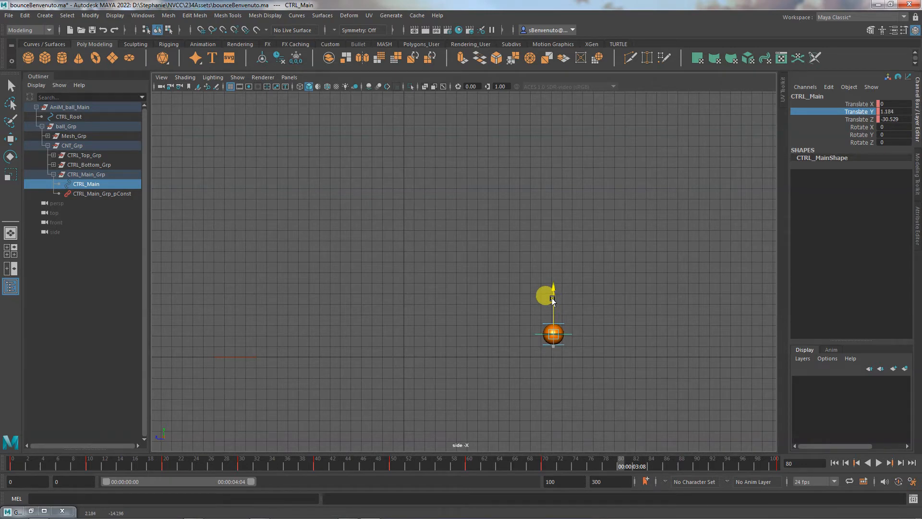
right_click(848, 111)
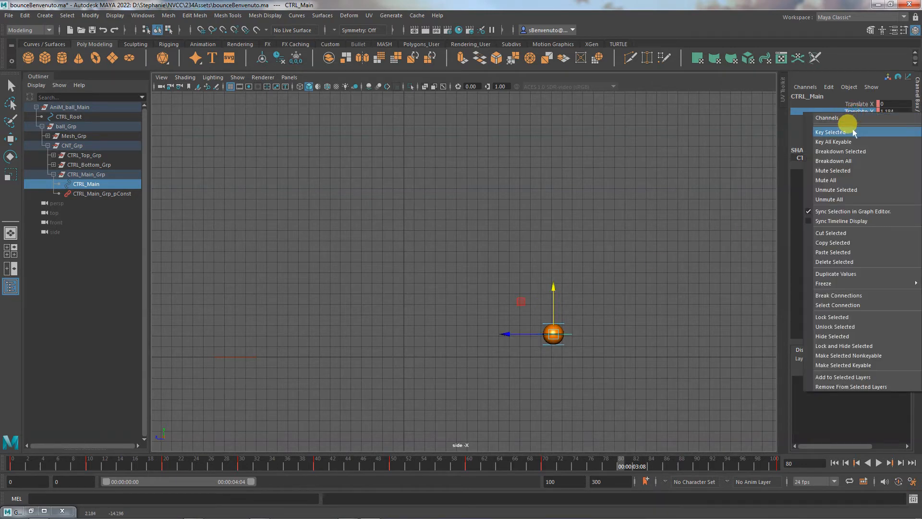
left_click(852, 131)
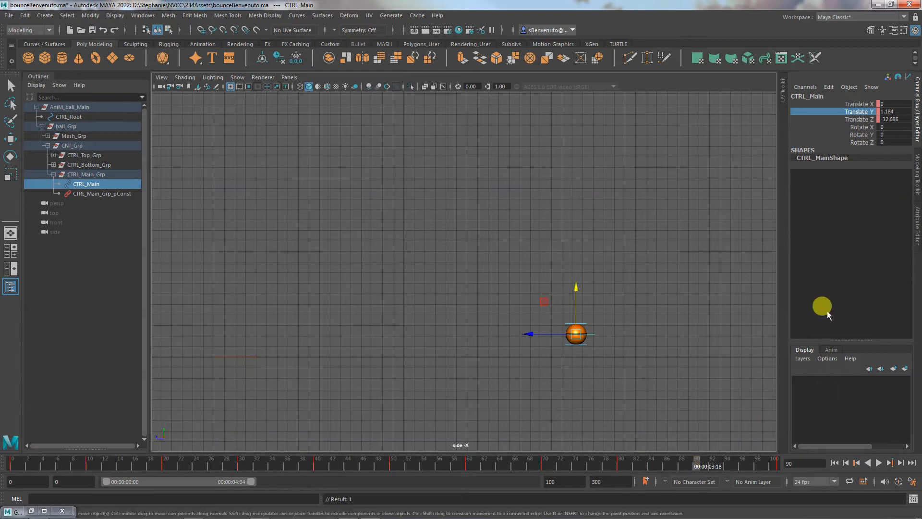
Key CTRL_Main's Translate Y at 0 on frame 90 for the last ground contact.
double_click(890, 111)
type("0")
key("Return")
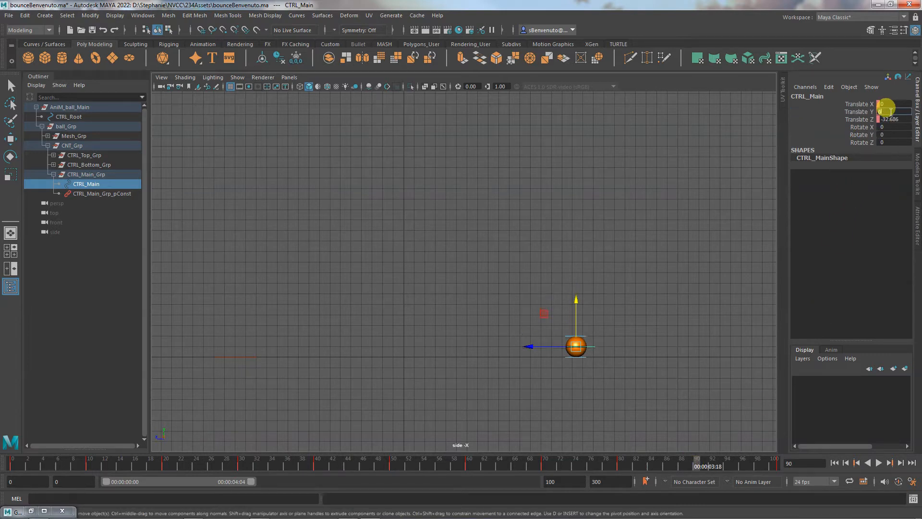
left_click(859, 111)
right_click(857, 111)
left_click(860, 124)
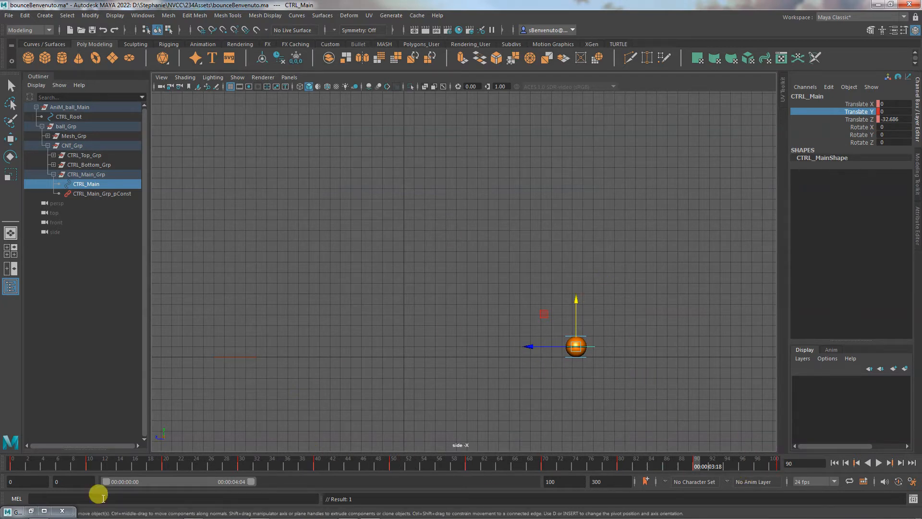
Isolate the Translate Y curve in the Graph Editor and make the ground-contact keys at frames 50, 70 and 90 linear.
left_click(43, 510)
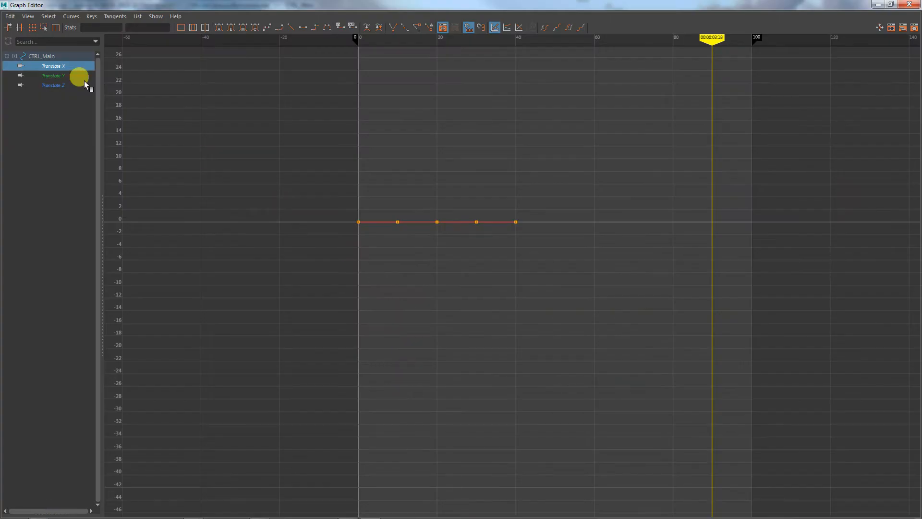
left_click(48, 75)
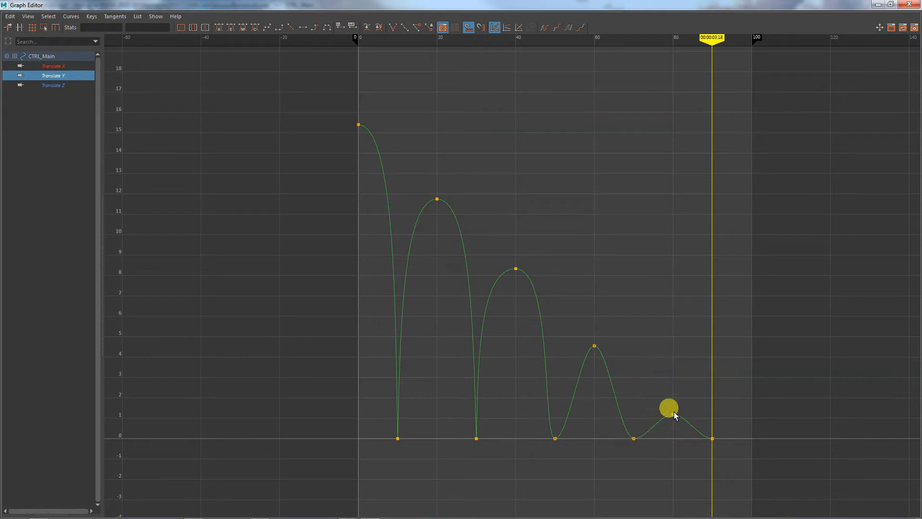
left_click_drag(640, 457, 655, 459)
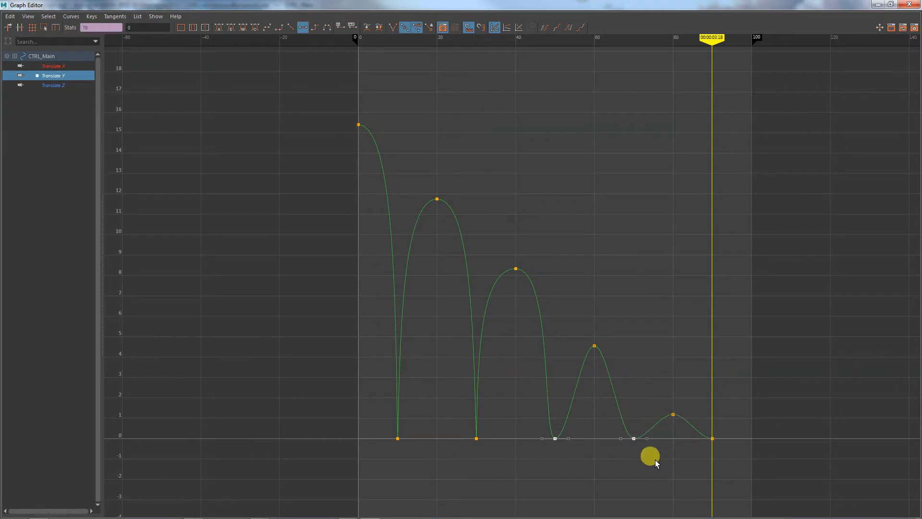
left_click(534, 428)
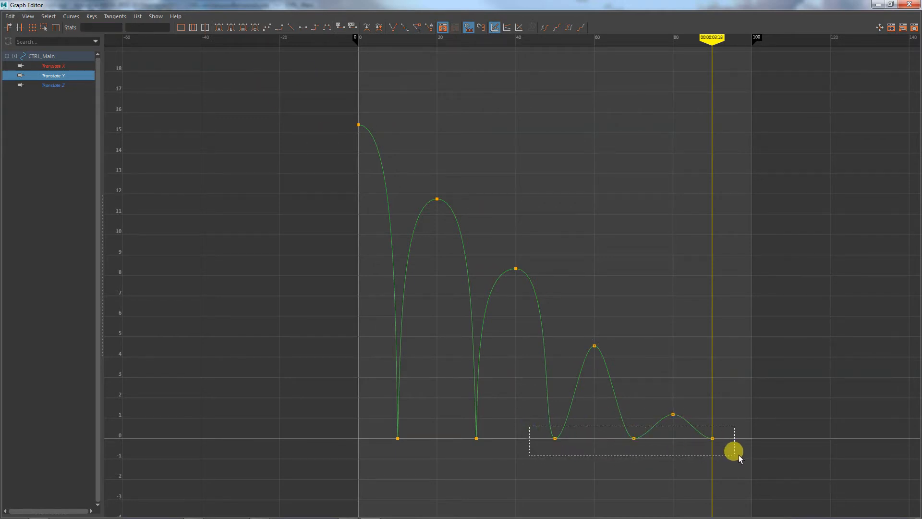
left_click_drag(739, 455, 739, 455)
left_click(294, 28)
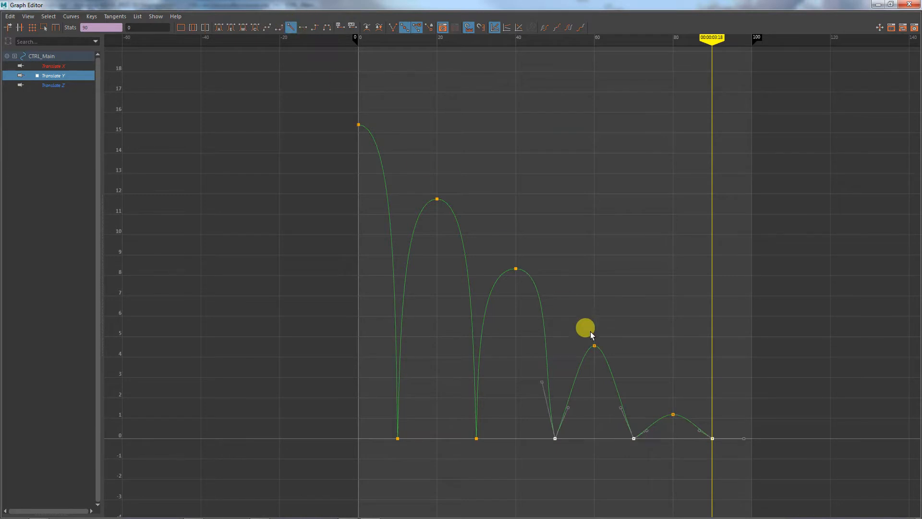
Flatten the tangents of the Translate Y peaks at frames 60 and 80 and lengthen their handles to round the arcs.
left_click_drag(566, 314, 695, 426)
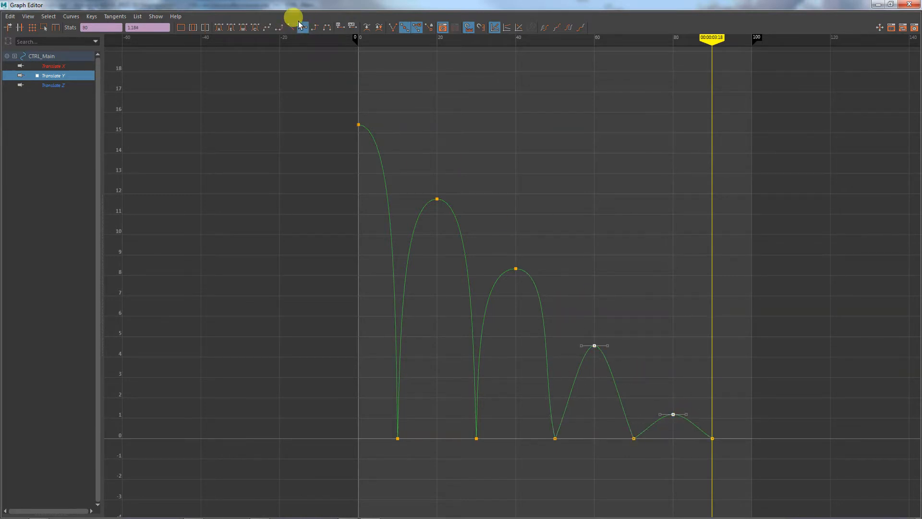
left_click(596, 346)
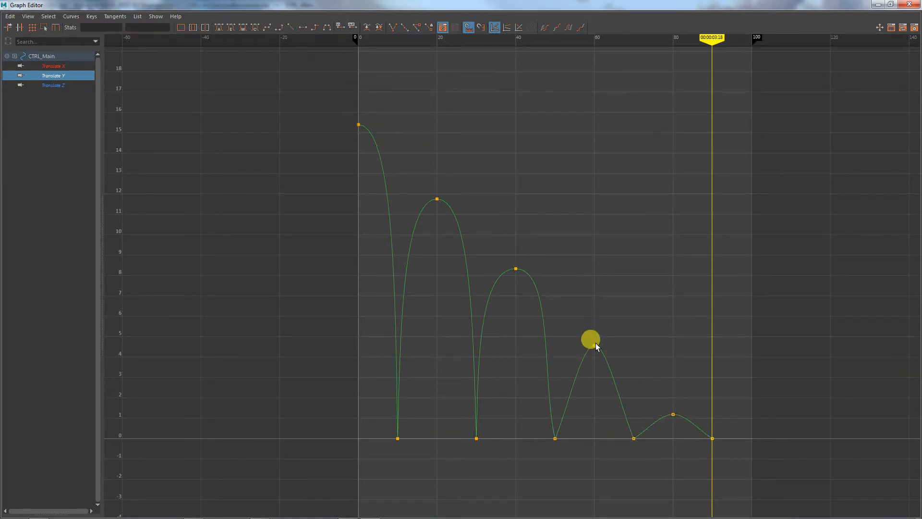
left_click(595, 346)
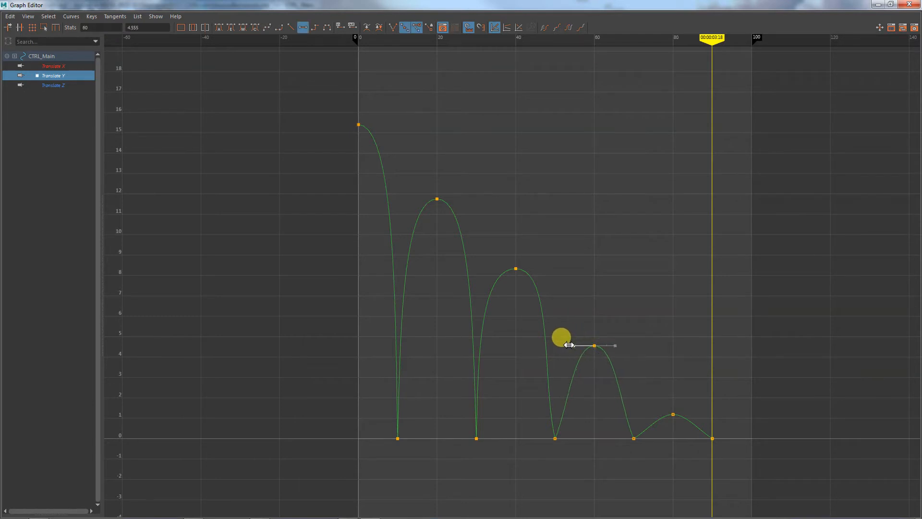
left_click(671, 413)
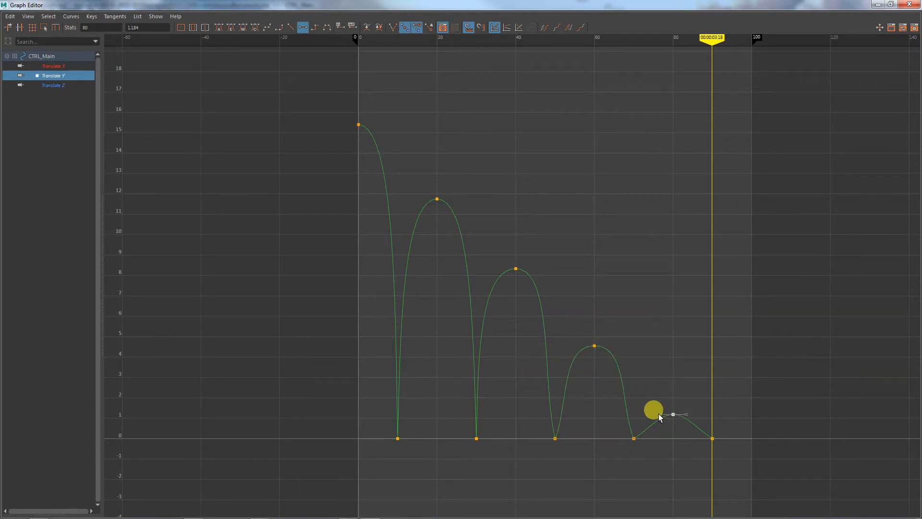
mouse_move(659, 417)
left_mouse_down()
mouse_move(630, 410)
mouse_move(641, 414)
left_mouse_up()
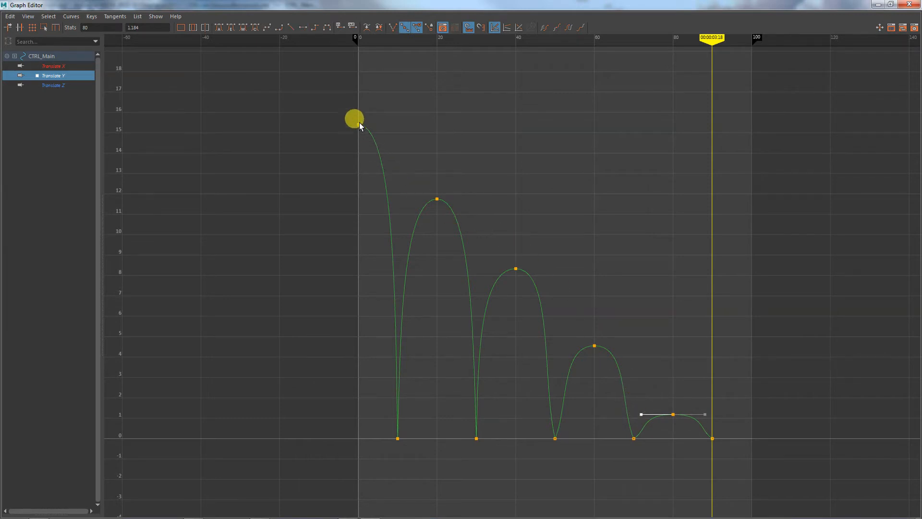
Raise the Translate Y peak at frame 60 to about 4.862 and the one at frame 80 to about 2.528.
left_click(673, 413)
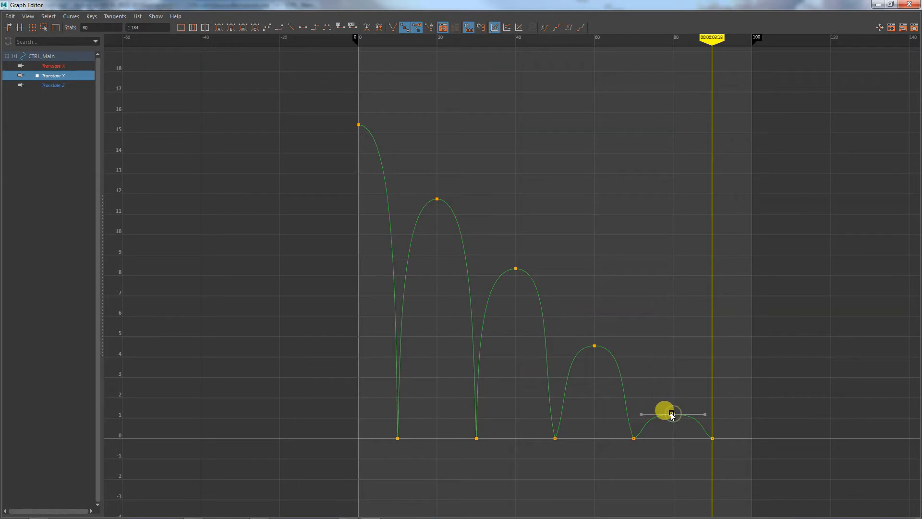
left_click_drag(673, 414, 672, 398)
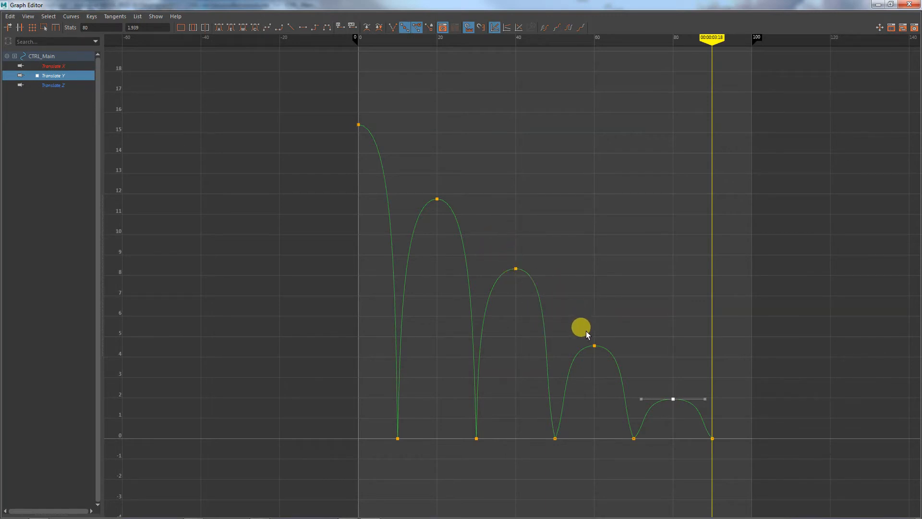
left_click(594, 346)
middle_click_drag(594, 348, 594, 339)
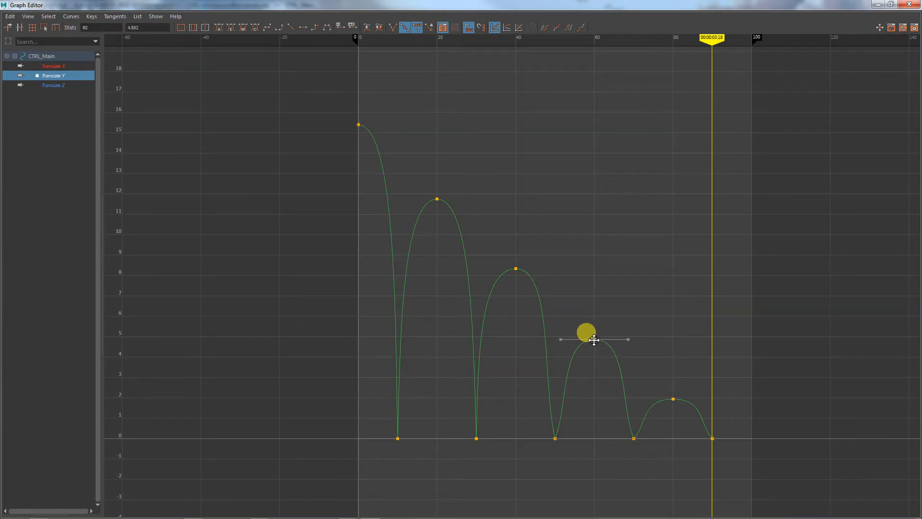
left_click(674, 399)
middle_click_drag(674, 400, 671, 387)
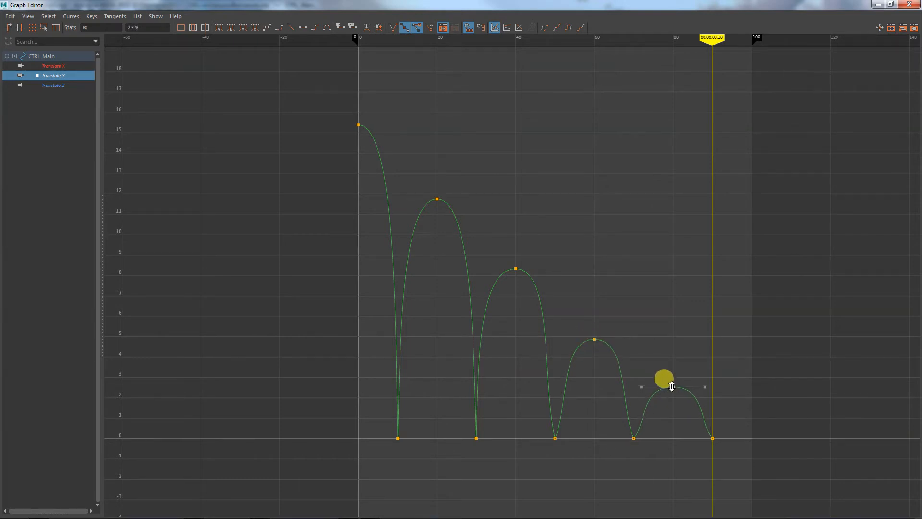
Break the tangents of the Translate Y key at frame 50 and pull both handles inward to steepen the contact.
left_click(555, 438)
left_click(389, 26)
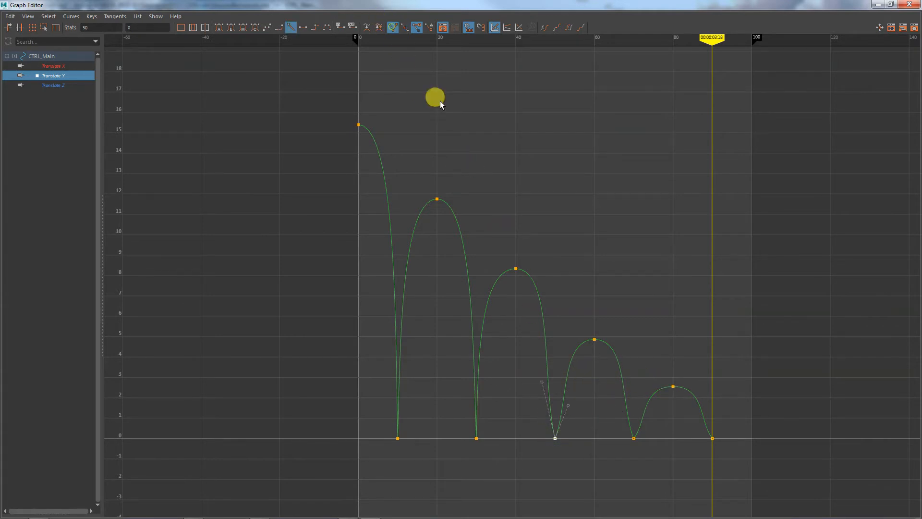
middle_click_drag(544, 382, 568, 402)
left_click(565, 405)
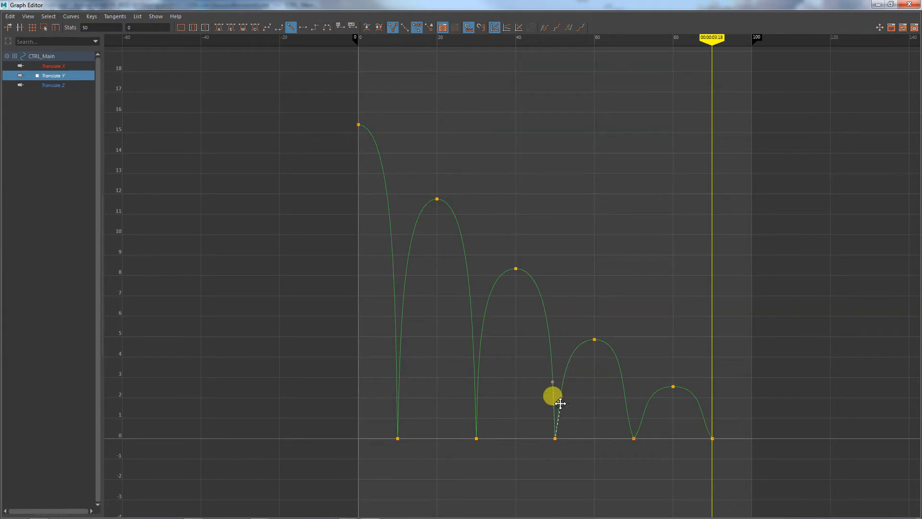
Break the tangents of the Translate Y keys at frames 70 and 90, steepen their handles, and minimize the Graph Editor.
left_click(634, 438)
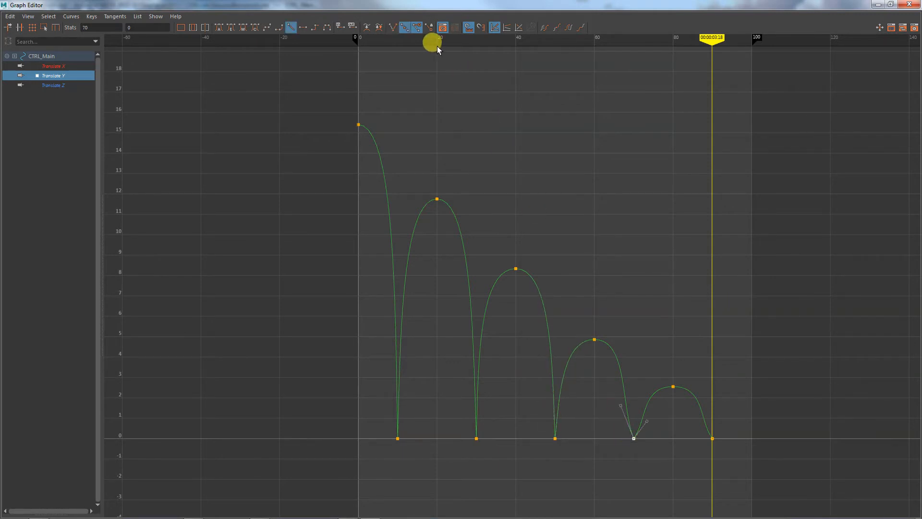
left_click(393, 28)
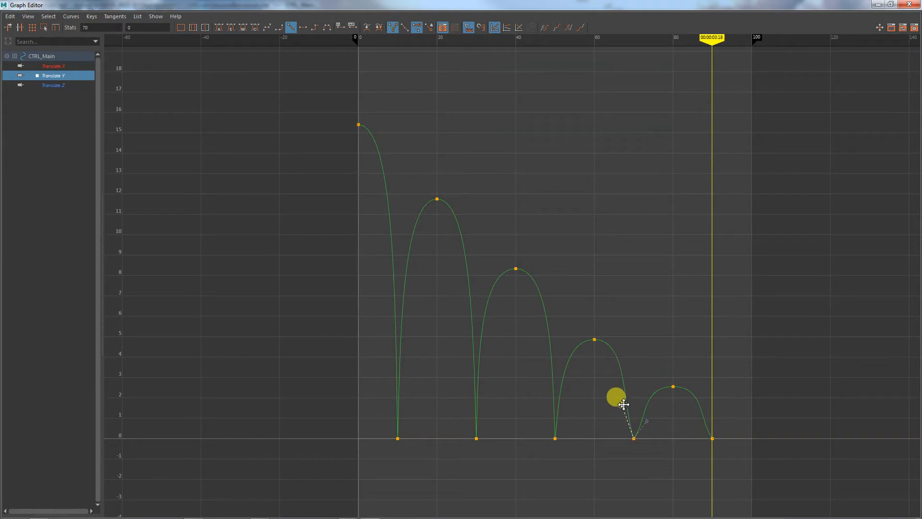
left_click_drag(623, 404, 630, 404)
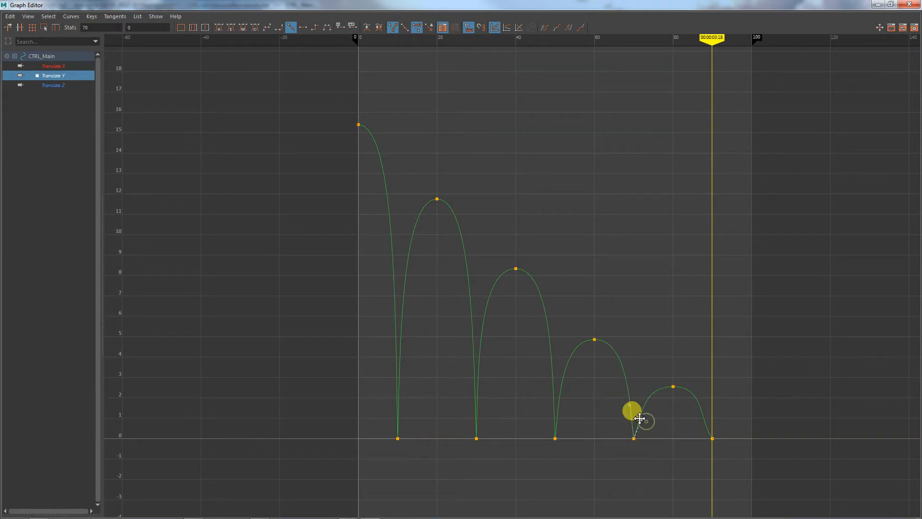
left_click(712, 439)
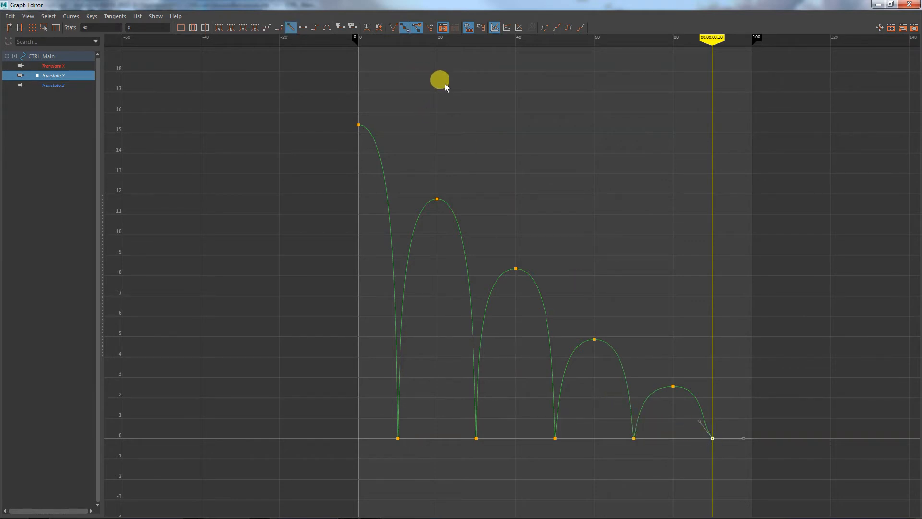
left_click(390, 28)
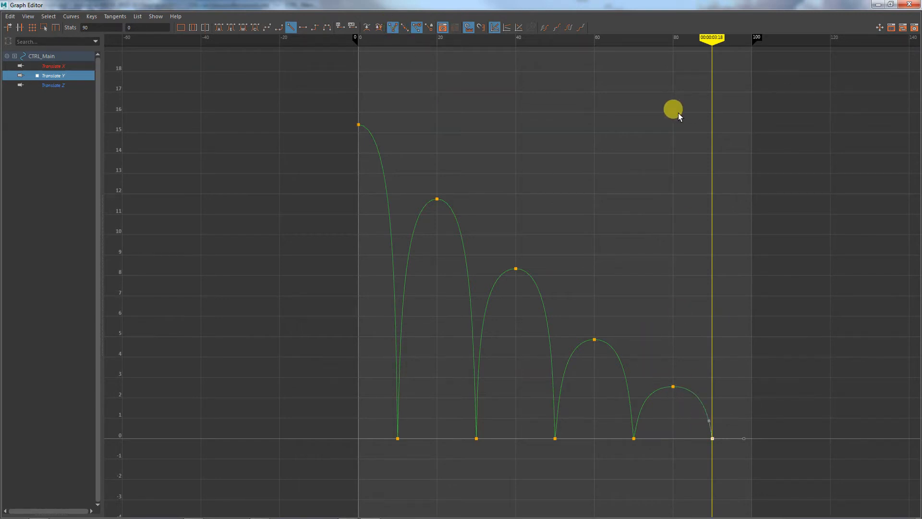
left_click(879, 4)
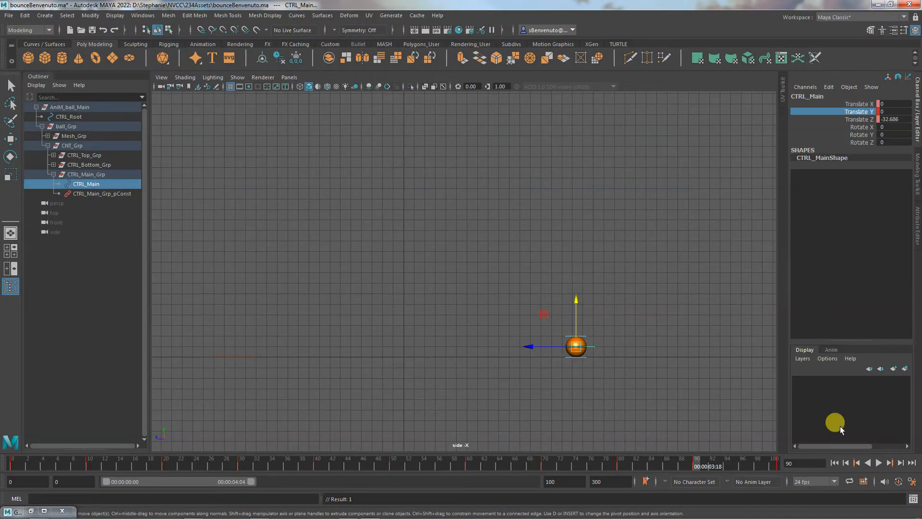
Play the animation from frame 0 to check the reshaped bounces.
left_click(834, 462)
left_click(876, 463)
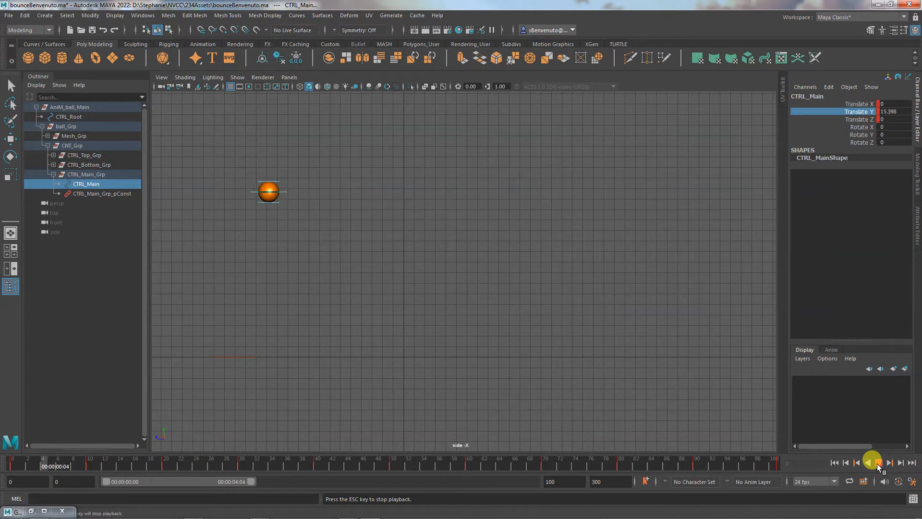
left_click(877, 463)
Deselect the control, hide the NURBS curves in the side view, and show them again.
left_click(320, 140)
left_click(237, 77)
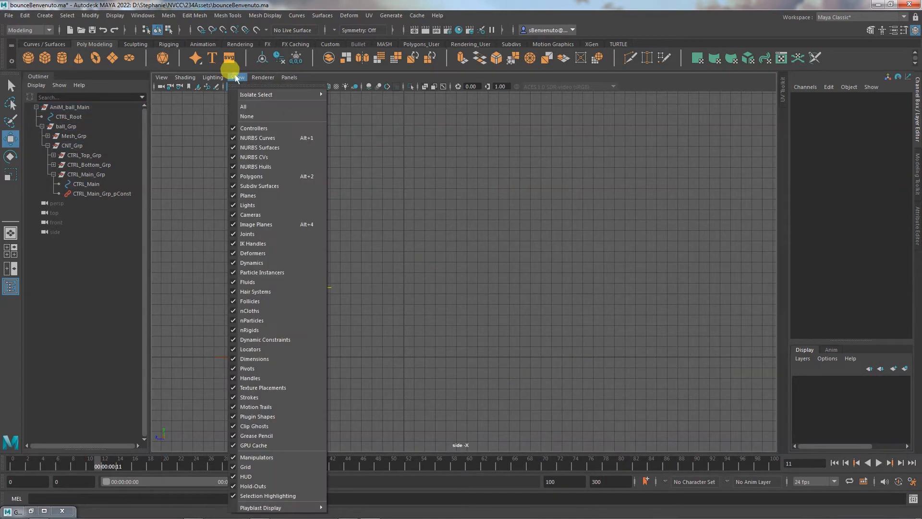
left_click(237, 114)
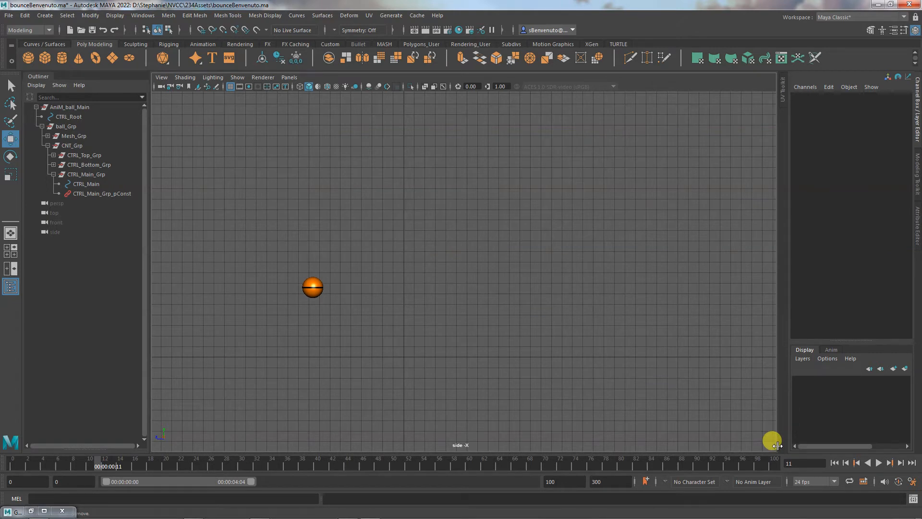
left_click(237, 77)
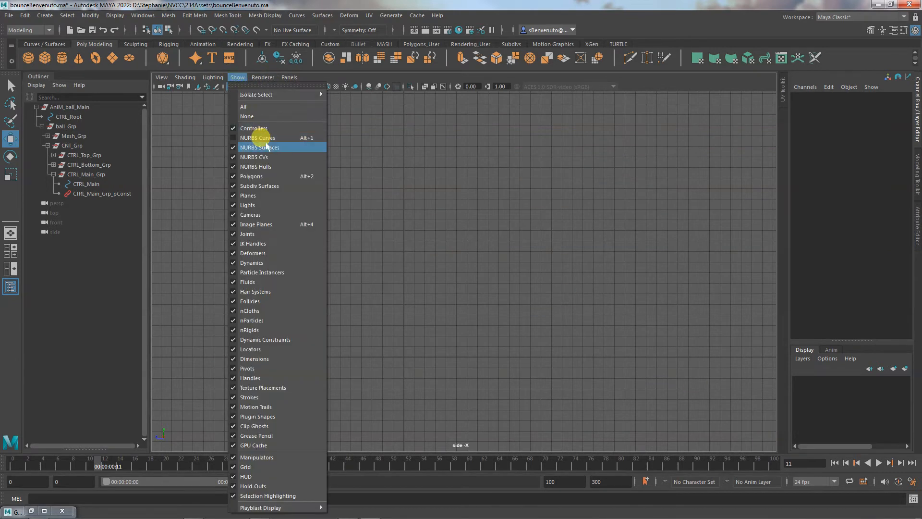
left_click(277, 140)
Select CTRL_Main with the Select tool active and hide the NURBS curves in the side view.
left_click(320, 285)
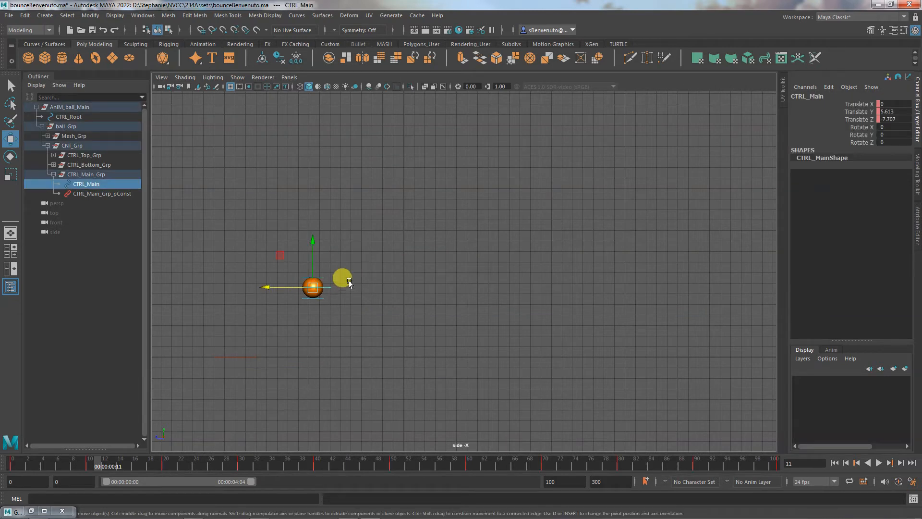
key("q")
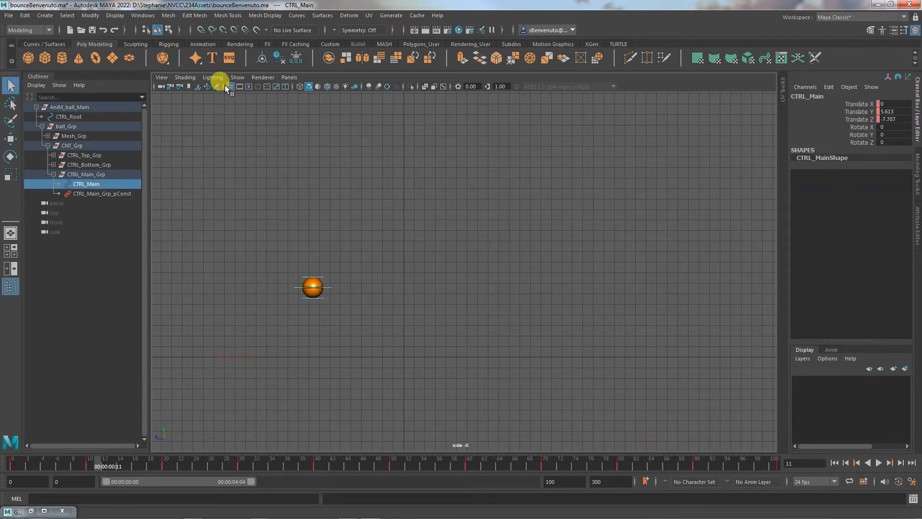
left_click(238, 78)
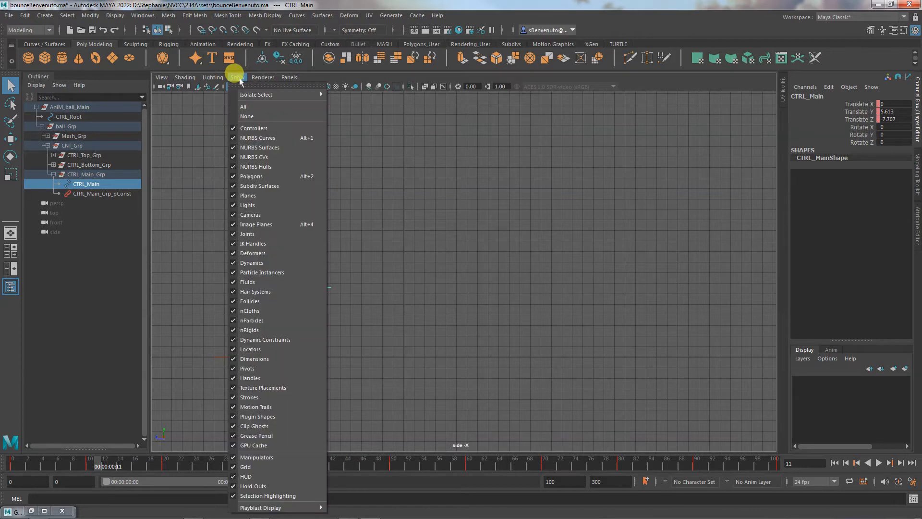
left_click(241, 129)
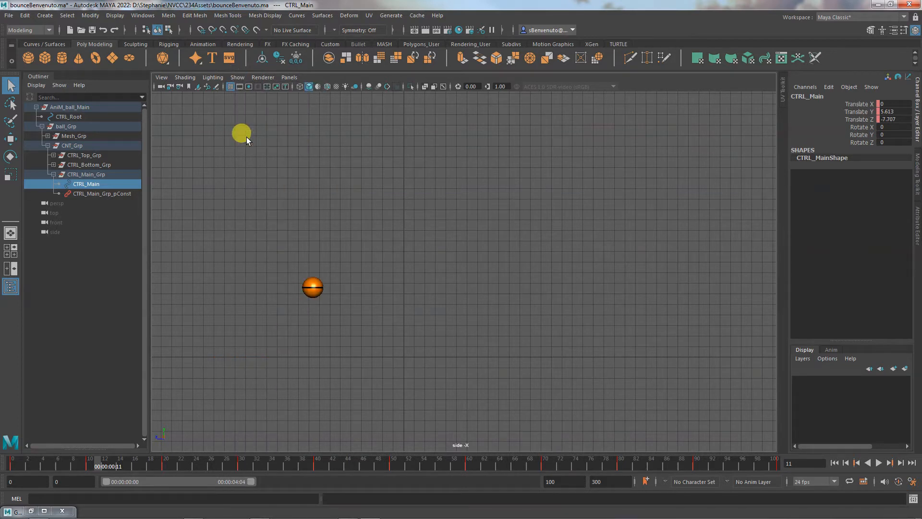
Play the animation from the first frame with the control curves hidden.
left_click(835, 463)
left_click(878, 463)
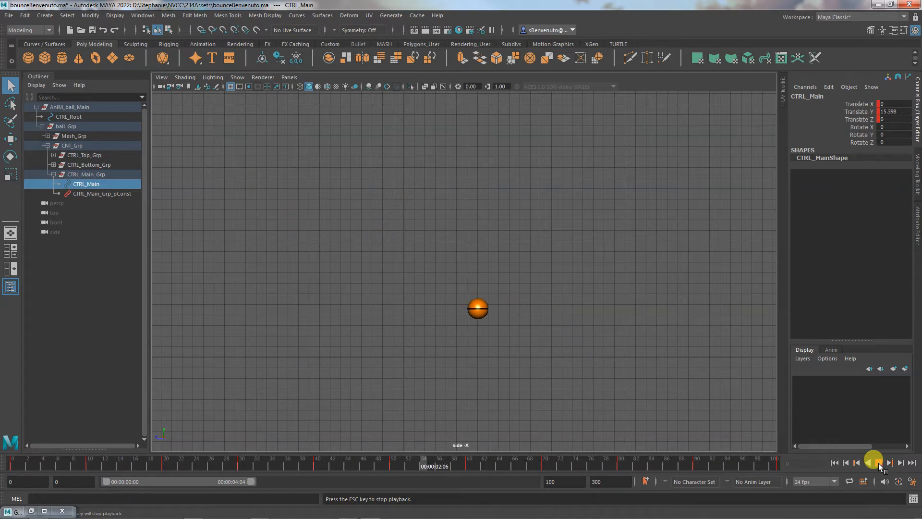
left_click(878, 463)
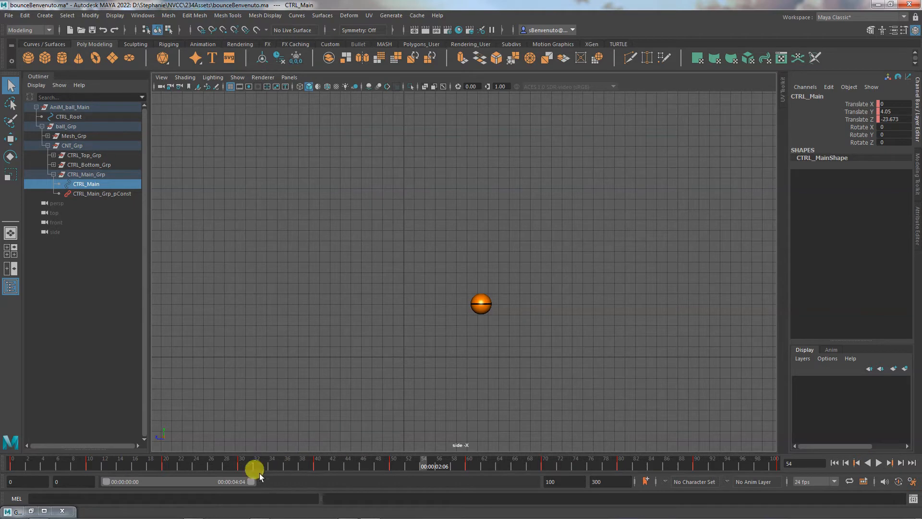
Extend the end of the playback range to frame 151.
left_click_drag(254, 482, 328, 487)
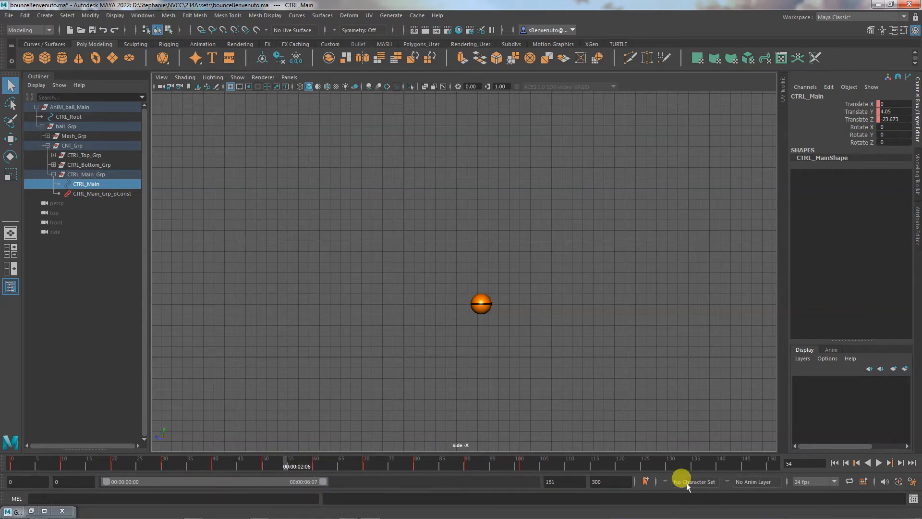
Play the bounce animation from the first frame twice in the side view, stopping it each time.
left_click(835, 463)
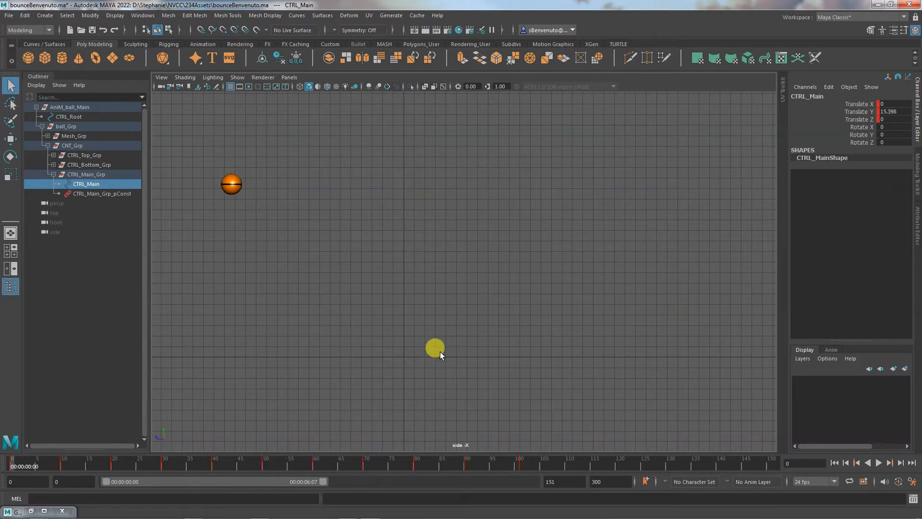
left_click(877, 463)
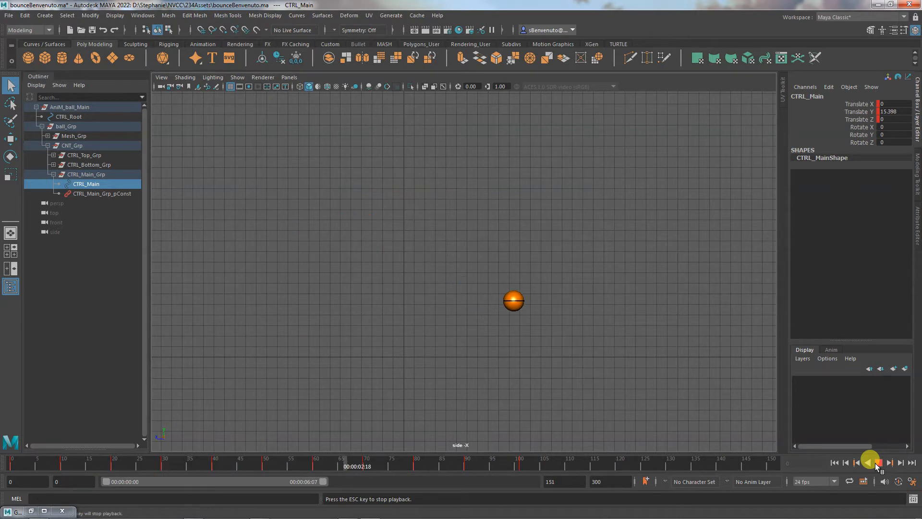
left_click(878, 462)
middle_click_drag(560, 376, 532, 380, "alt")
left_click(833, 462)
left_click(877, 463)
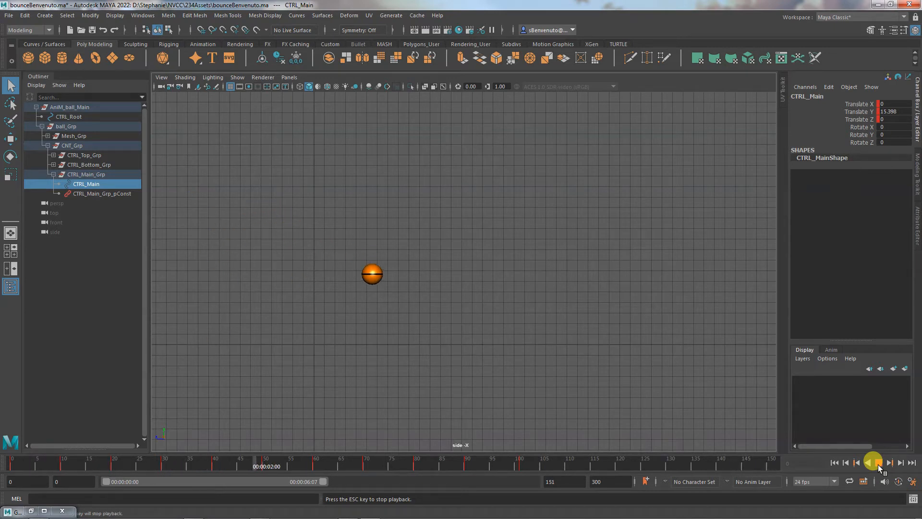
left_click(878, 463)
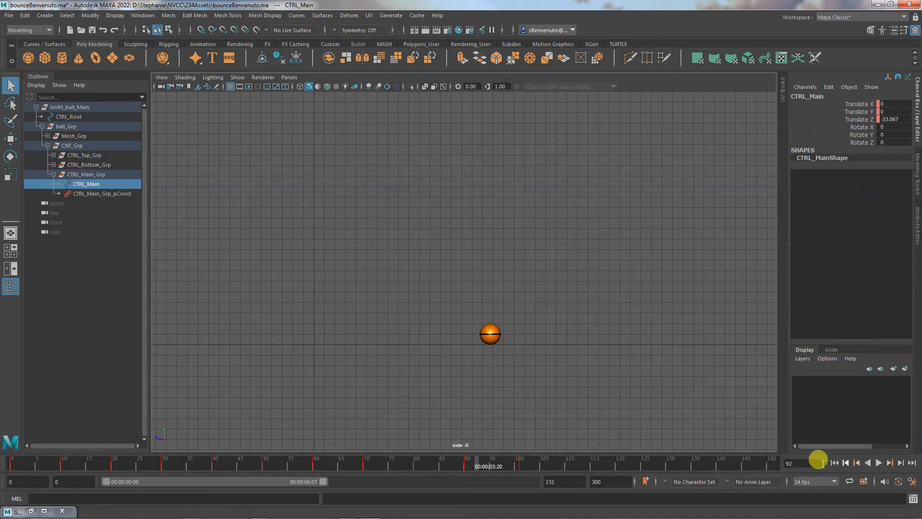
Isolate CTRL_Main's Translate Y curve in the Graph Editor and select all of its keys.
left_click(43, 510)
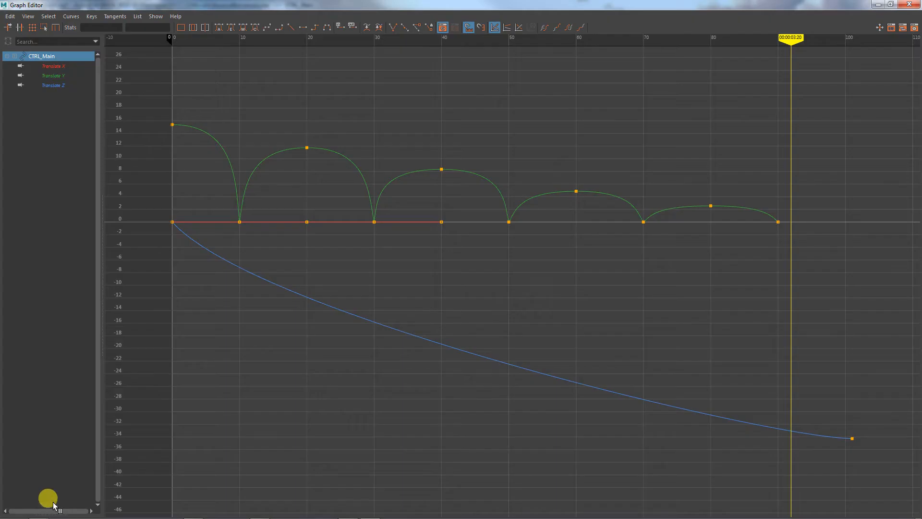
left_click(44, 79)
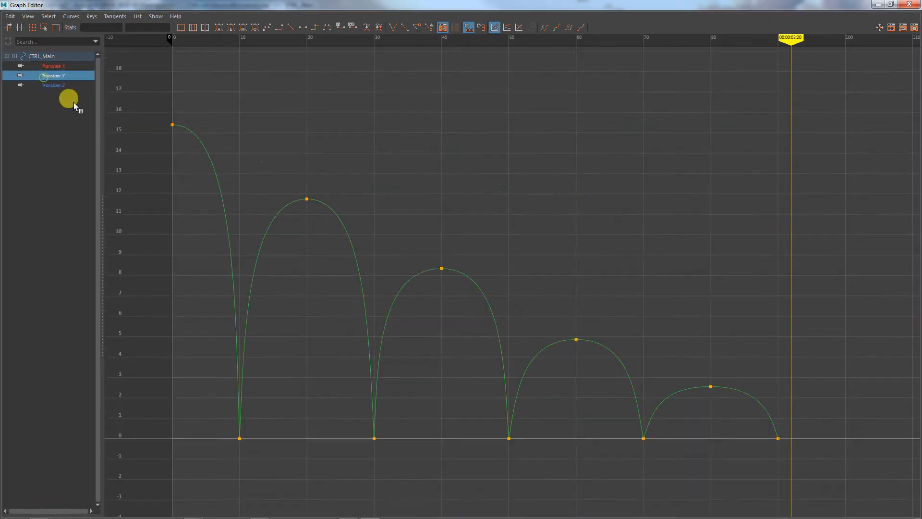
left_click_drag(110, 105, 802, 464)
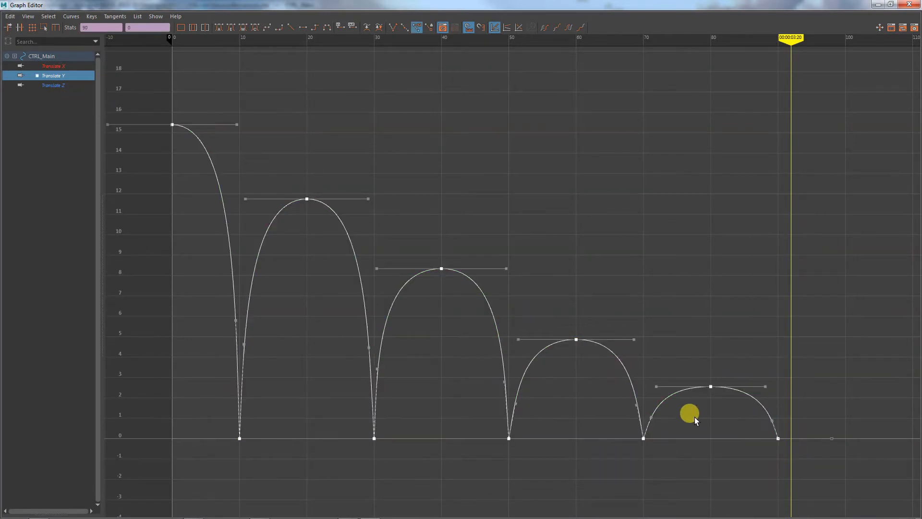
middle_click_drag(691, 405, 669, 376, "alt")
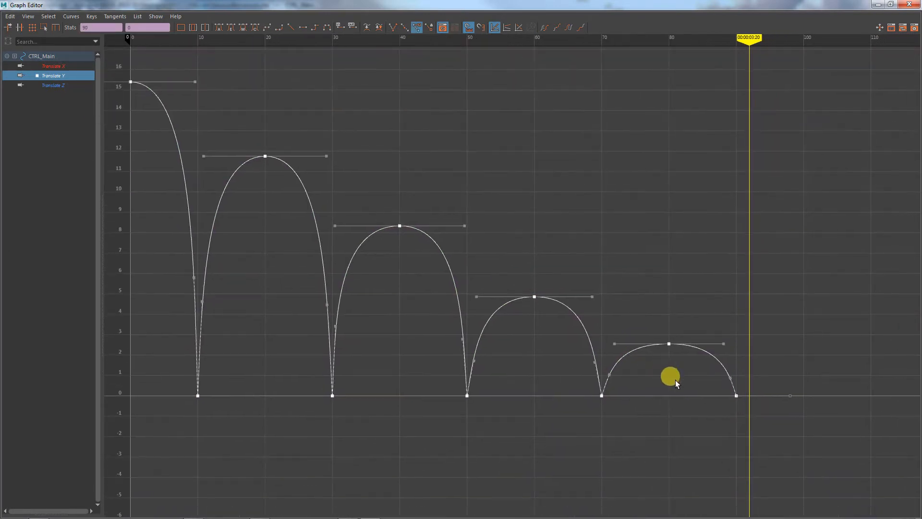
mouse_move(669, 377)
right_mouse_down("alt")
mouse_move(619, 368)
mouse_move(661, 383)
right_mouse_up("alt")
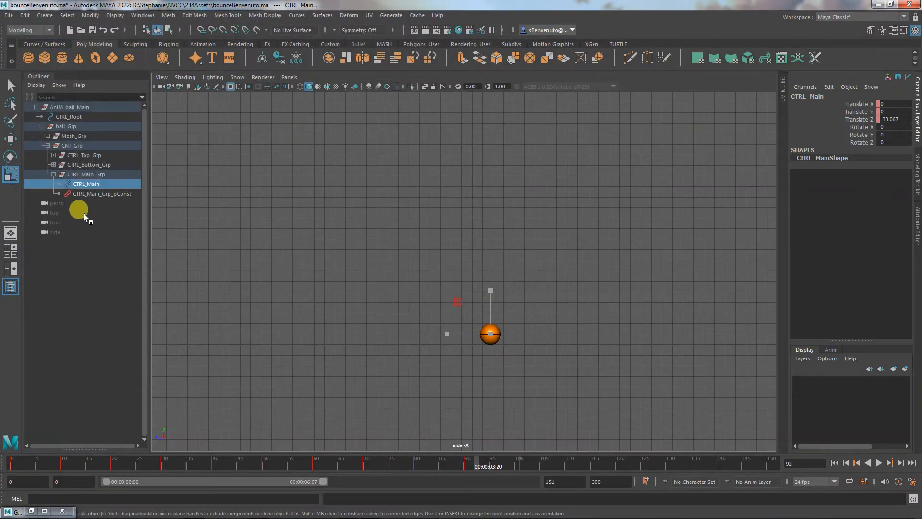
Reselect all Translate Y keys and activate the Scale Keys Tool.
left_click(11, 175)
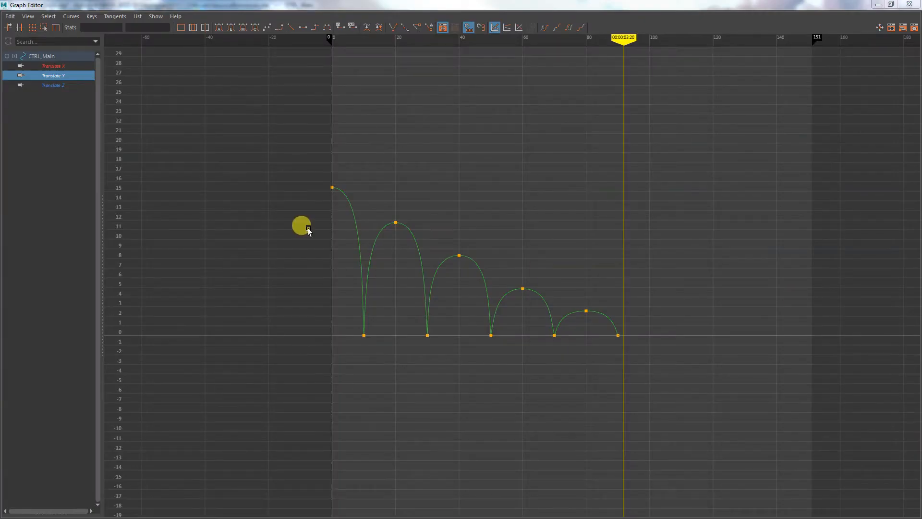
left_click_drag(253, 132, 710, 418)
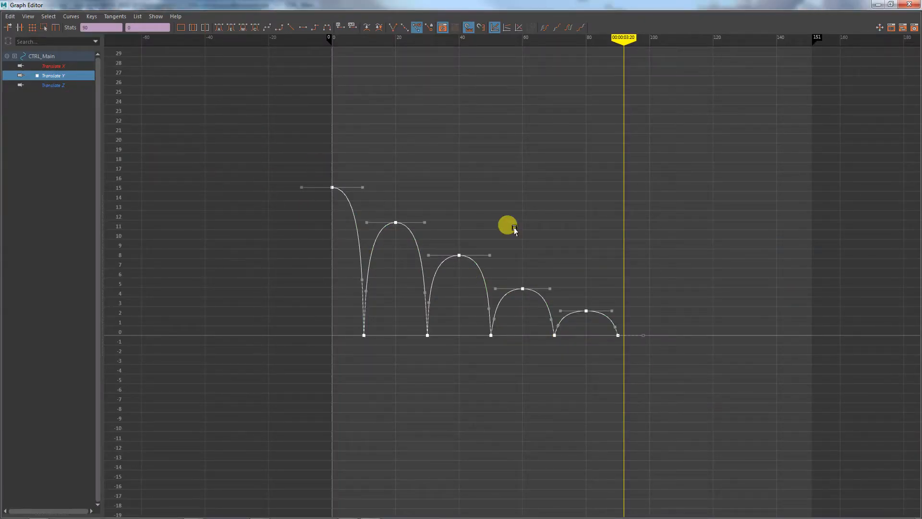
left_click(10, 16)
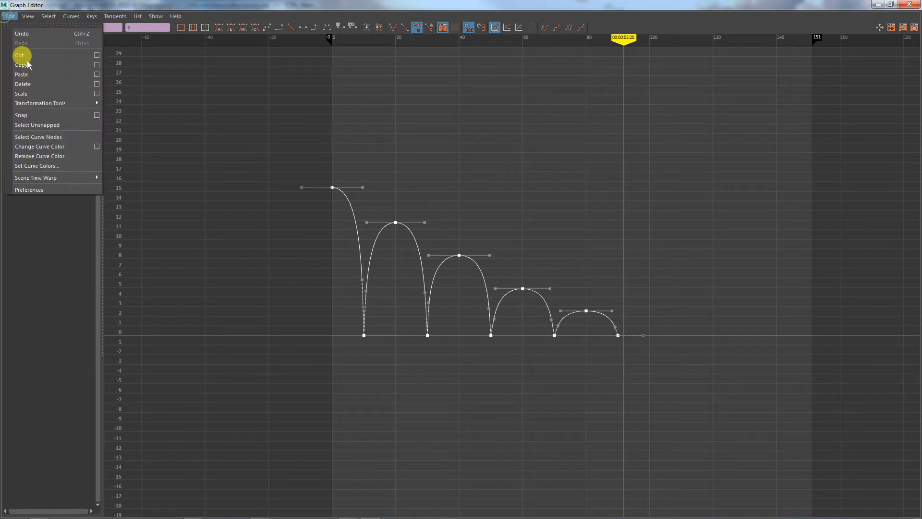
mouse_move(58, 104)
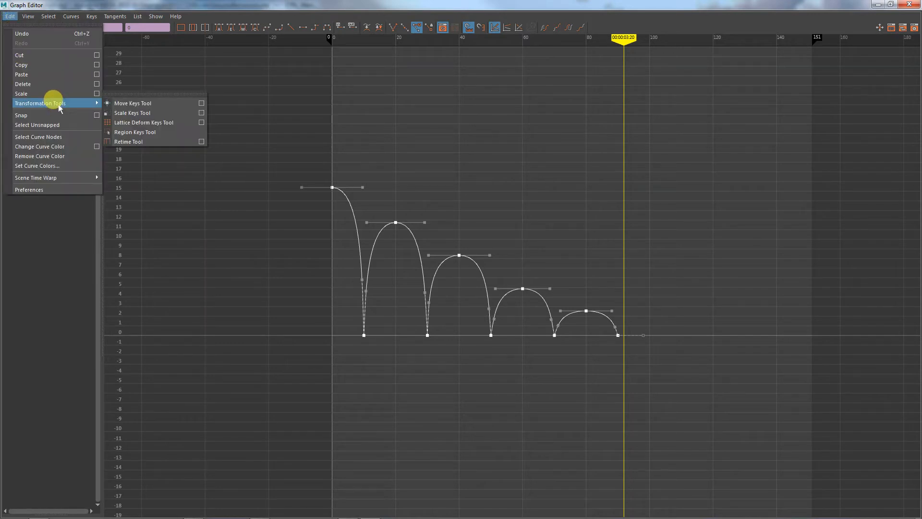
left_click(142, 113)
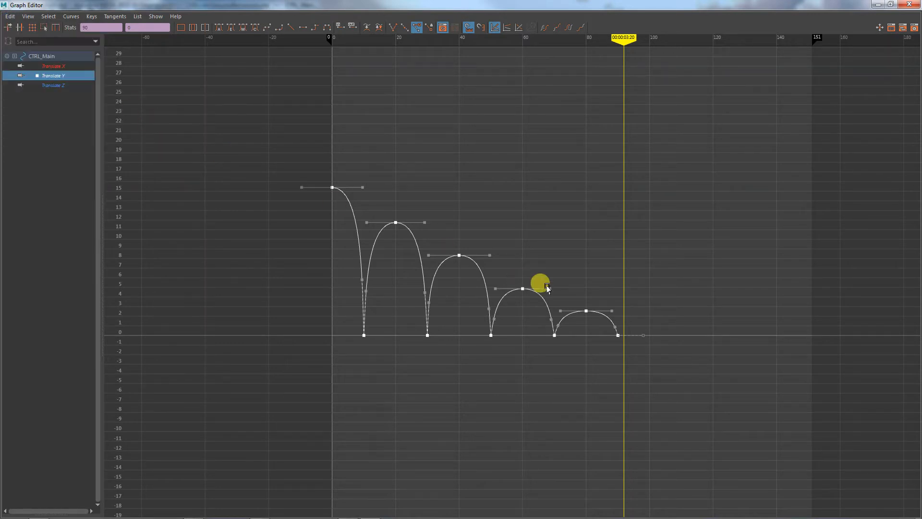
Try the Manipulator type for the Scale Keys Tool on all Translate Y keys and return it to Gestural.
left_click(619, 332)
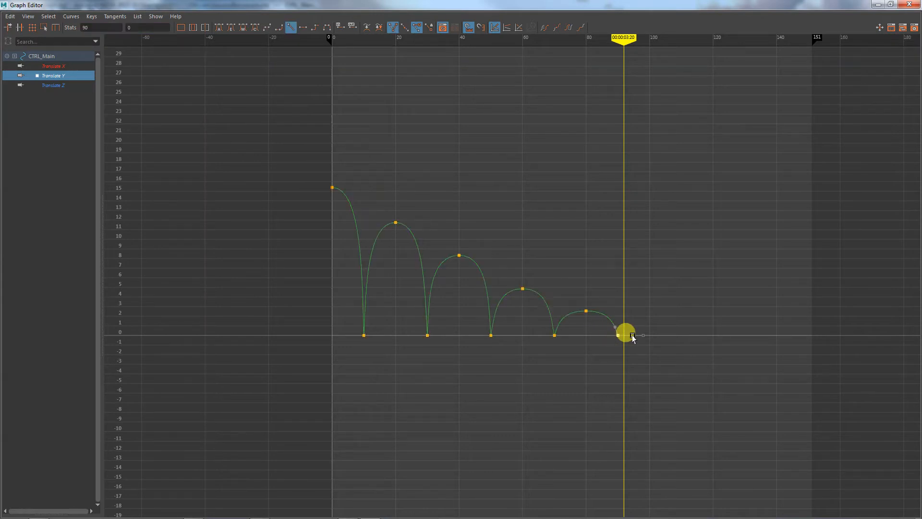
left_click_drag(324, 169, 733, 406)
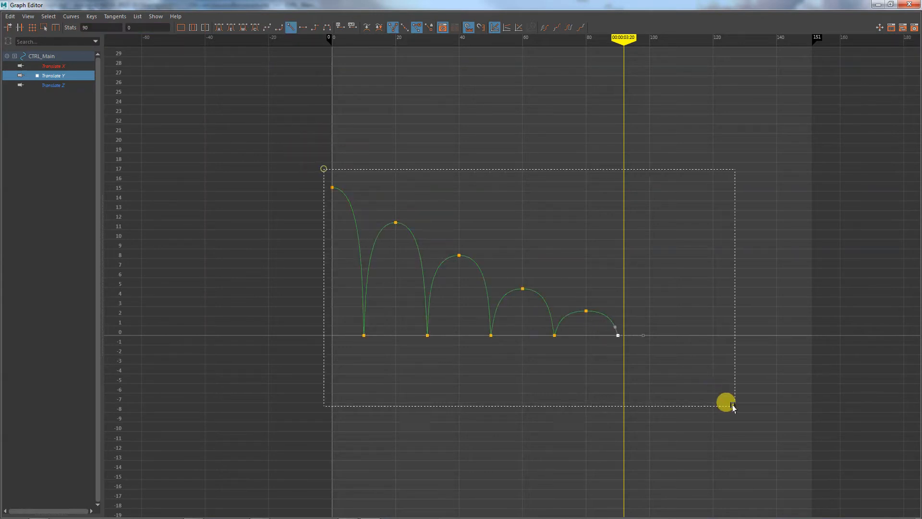
left_click(10, 17)
mouse_move(53, 103)
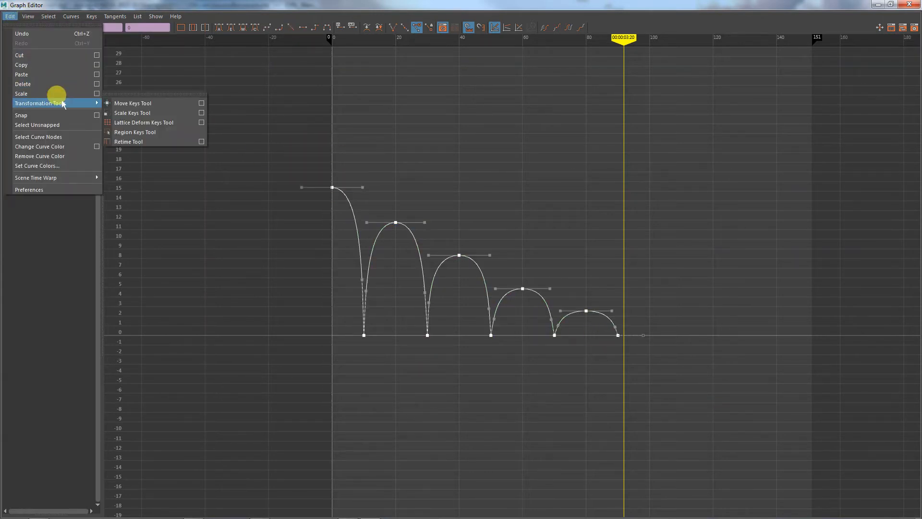
left_click(201, 112)
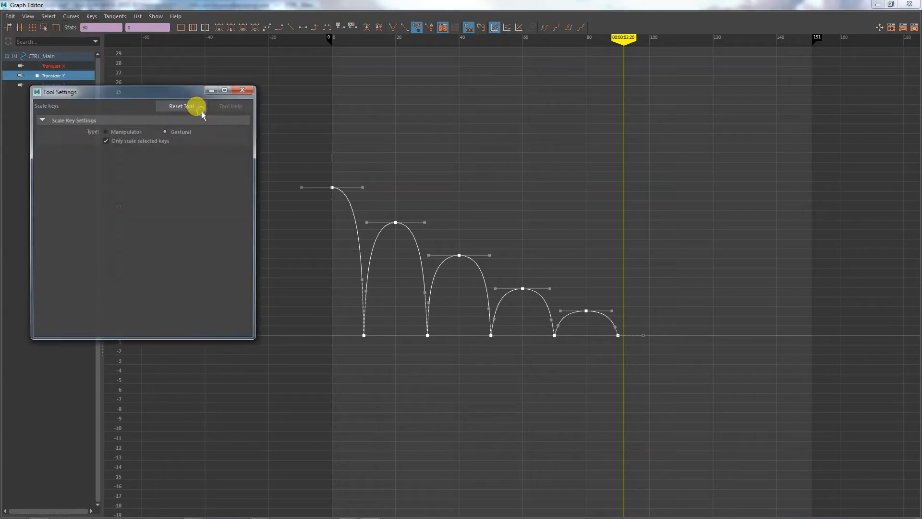
left_click(125, 132)
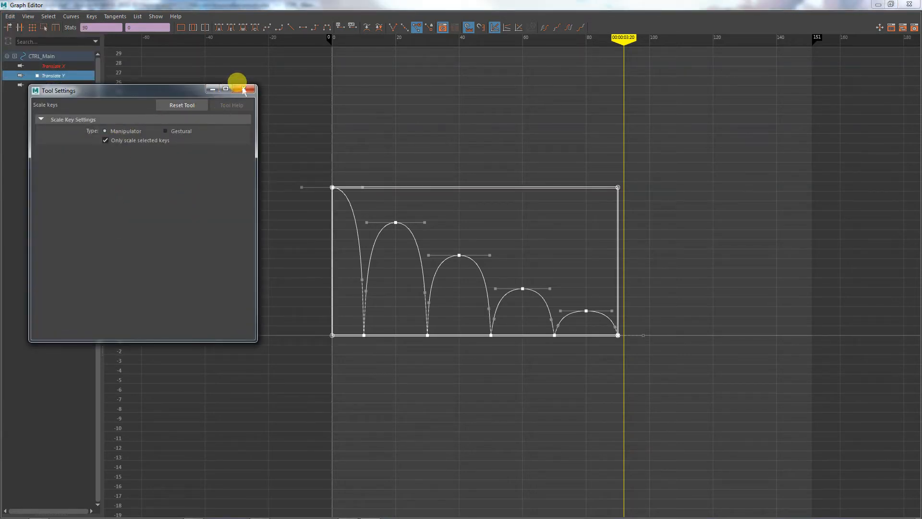
left_click(177, 132)
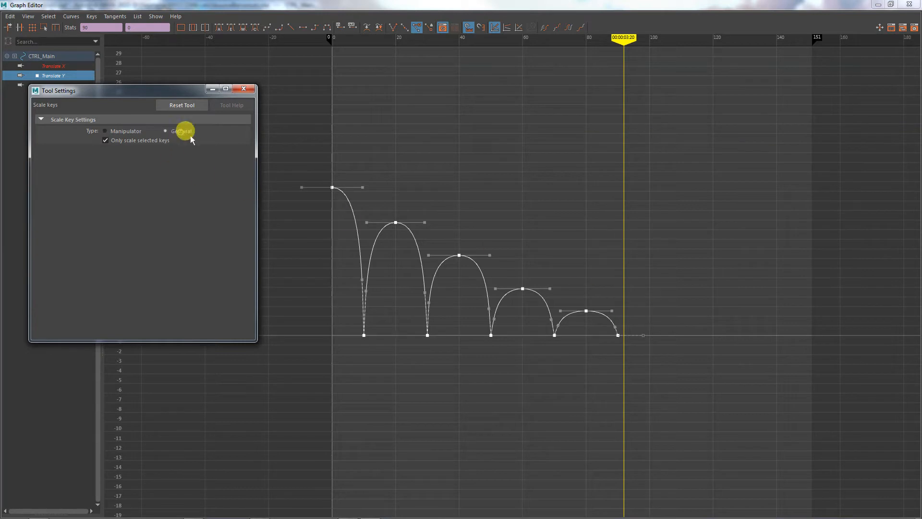
Try to scale the Translate Y keys in time from the last key, and clear the key selection.
middle_click(616, 336)
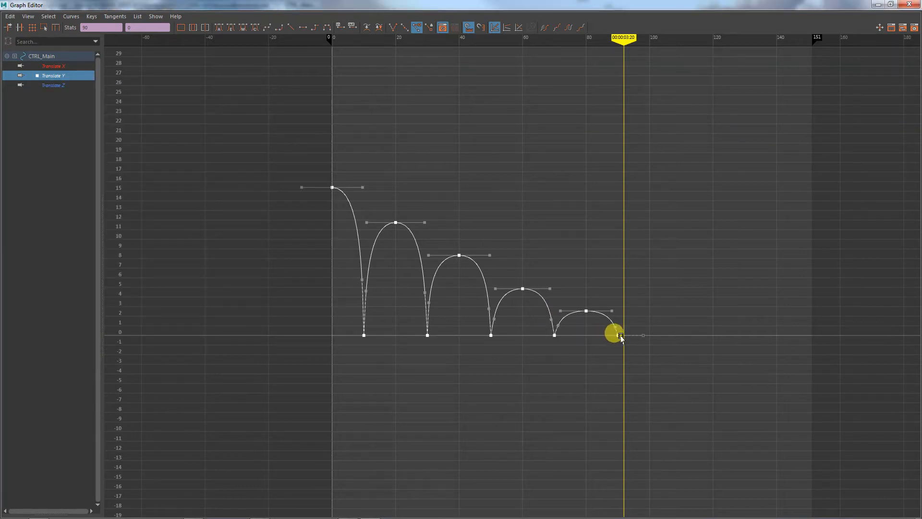
left_click_drag(621, 336, 563, 330)
left_click_drag(289, 168, 641, 386)
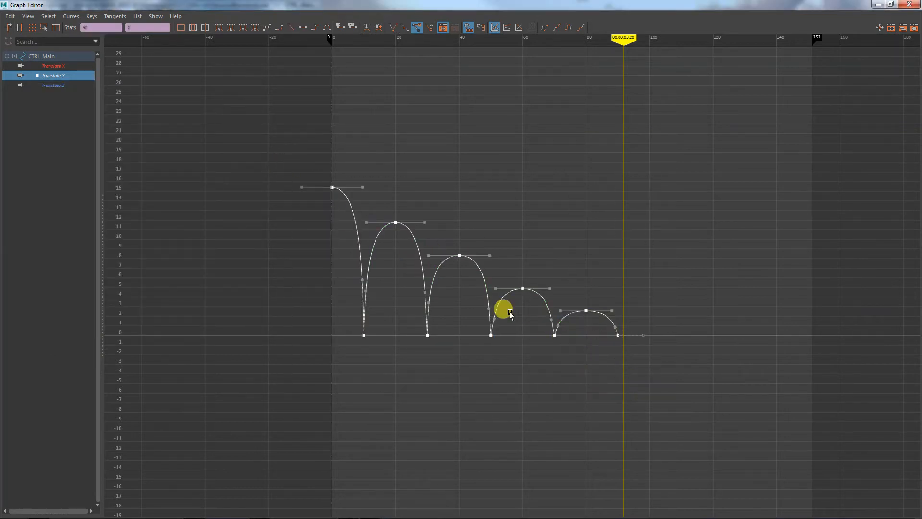
left_click(331, 187)
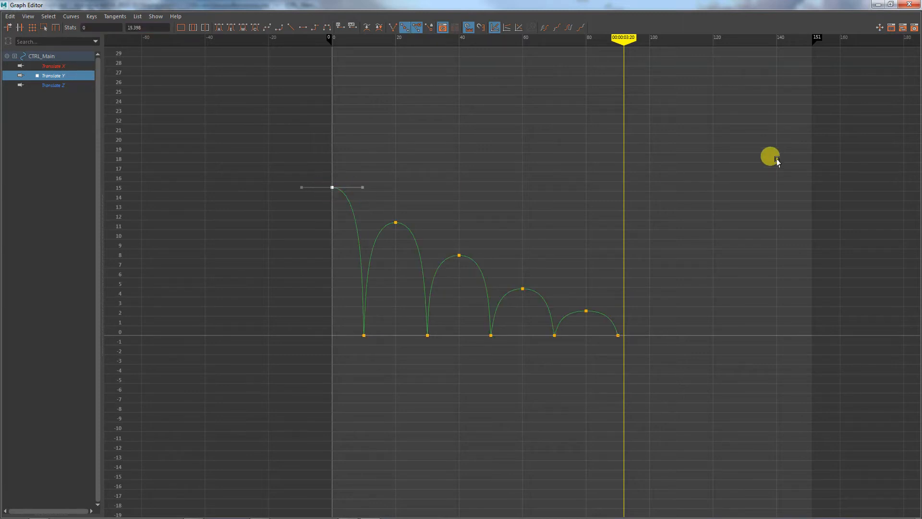
left_click(878, 4)
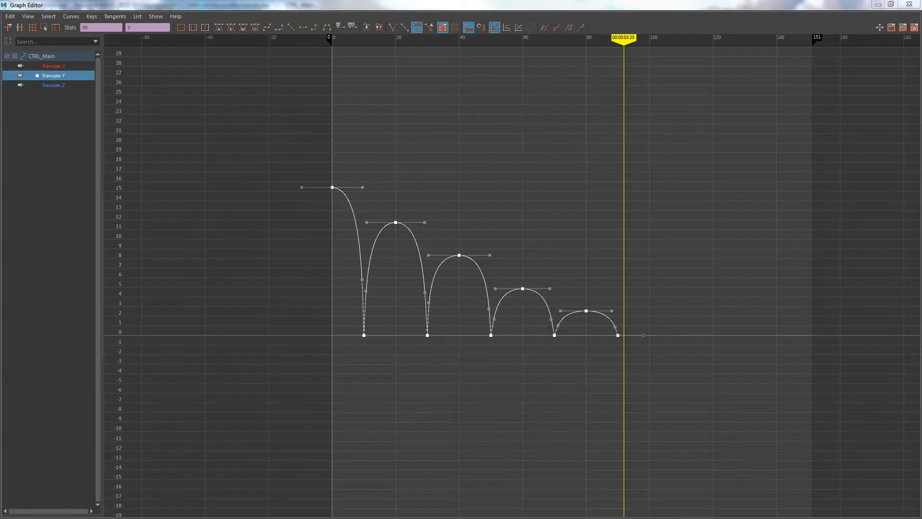
left_click(687, 402)
left_click(504, 383)
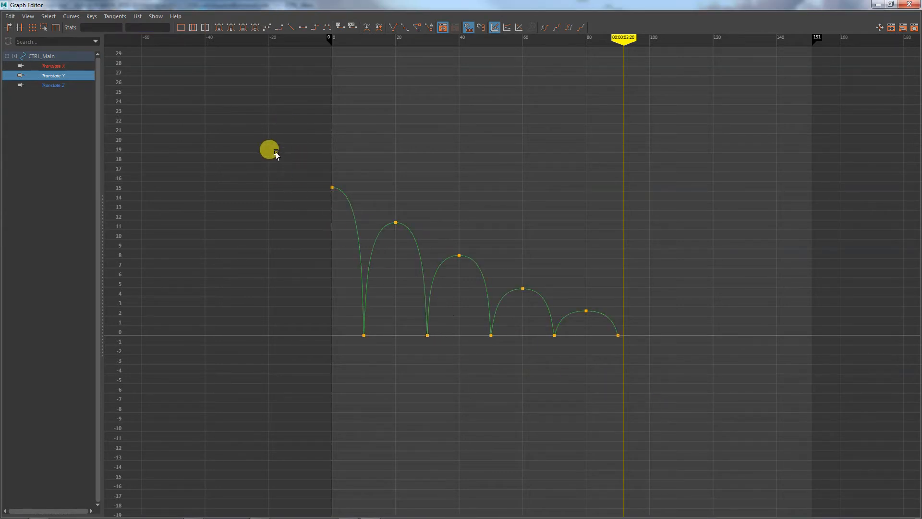
Select every key on the Translate Y curve and close the Scale Keys Tool settings.
left_click_drag(280, 152, 730, 404)
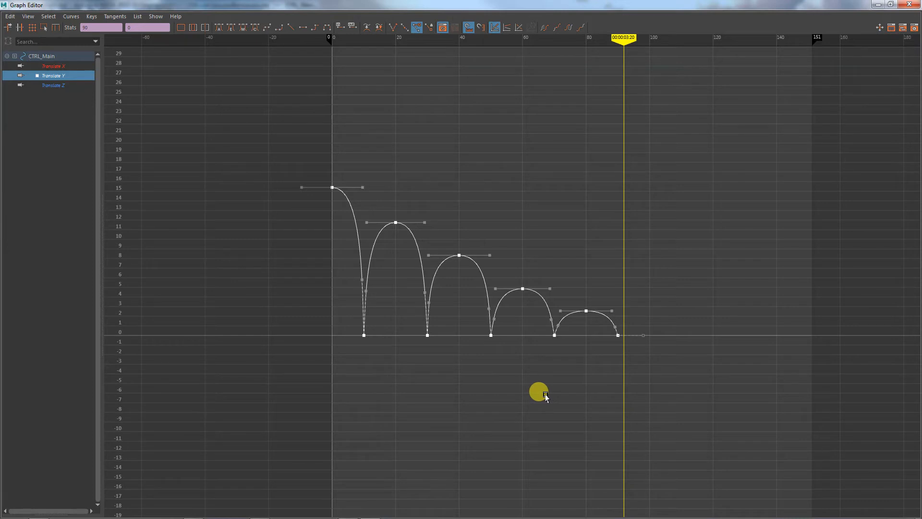
left_click(877, 4)
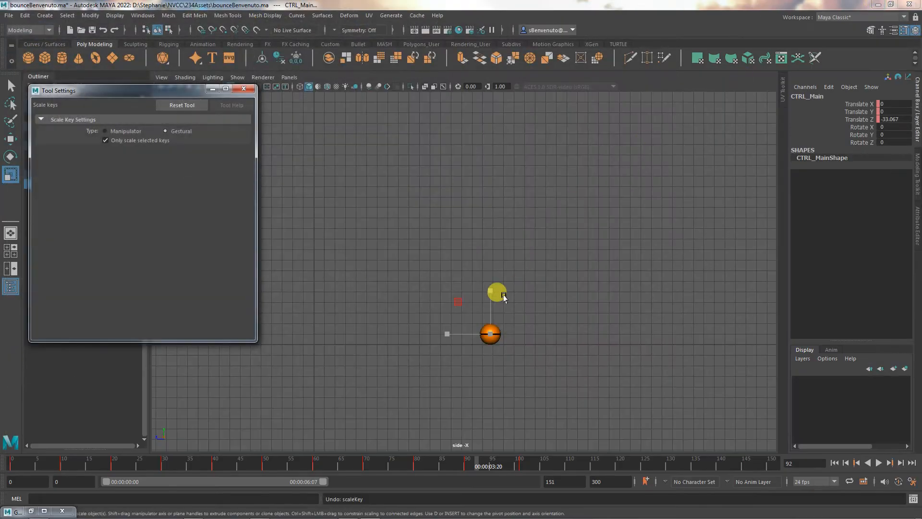
left_click(243, 88)
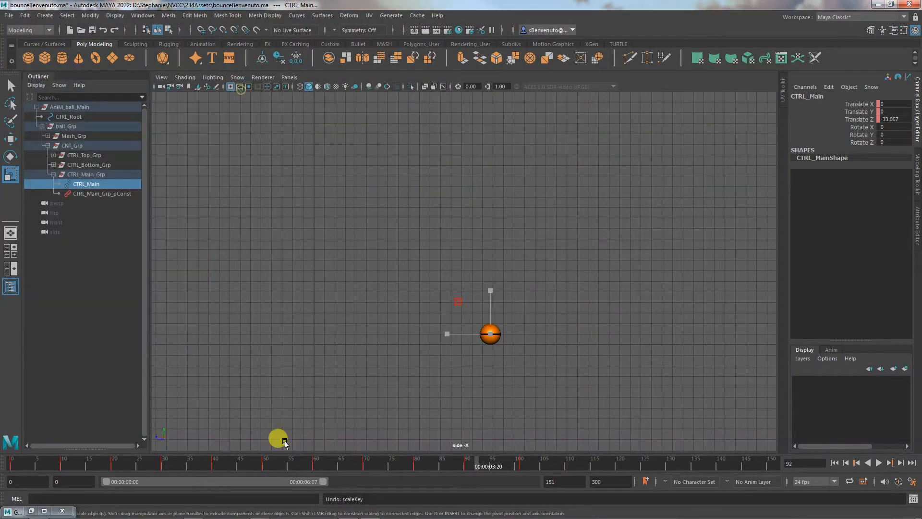
Scale all Translate Y keys in time from the frame 0 key, stretching the last key to about frame 155, and minimize the Graph Editor.
left_click(31, 510)
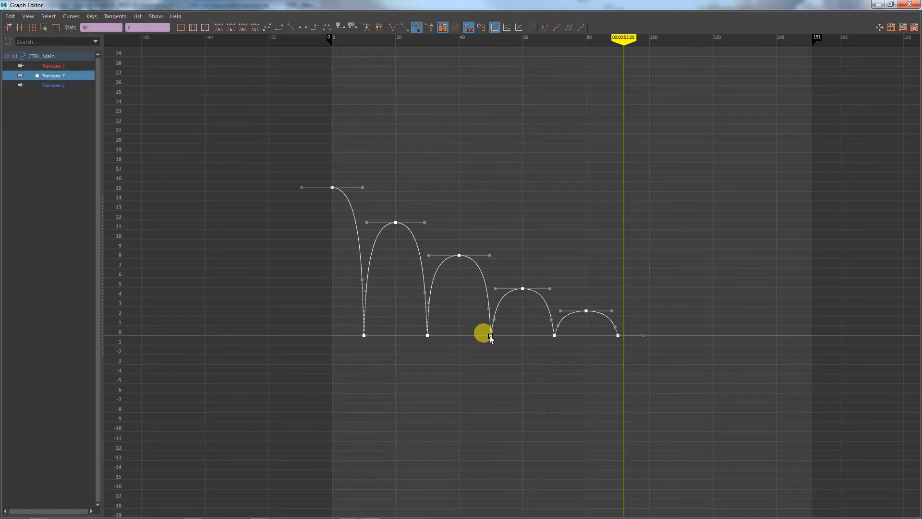
mouse_move(495, 330)
left_mouse_down()
mouse_move(502, 332)
mouse_move(485, 331)
mouse_move(506, 331)
left_mouse_up()
key("ctrl+z")
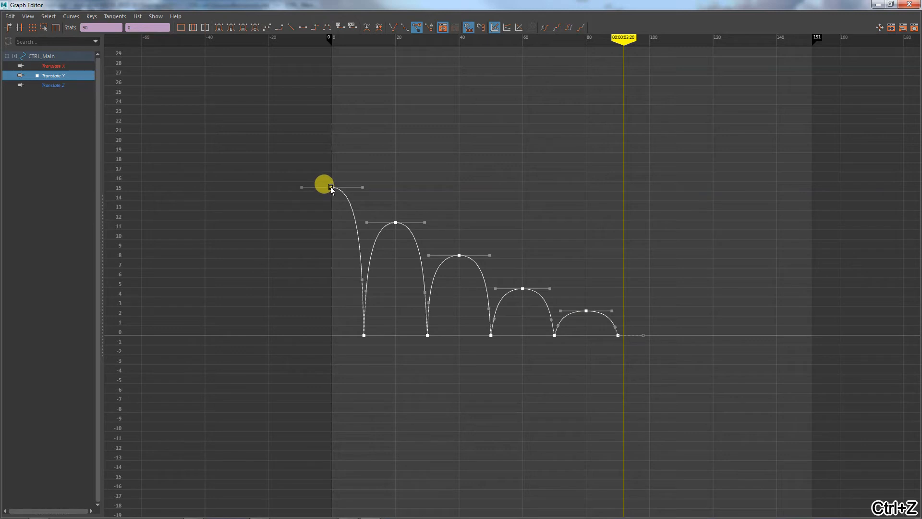
left_click_drag(331, 187, 350, 189)
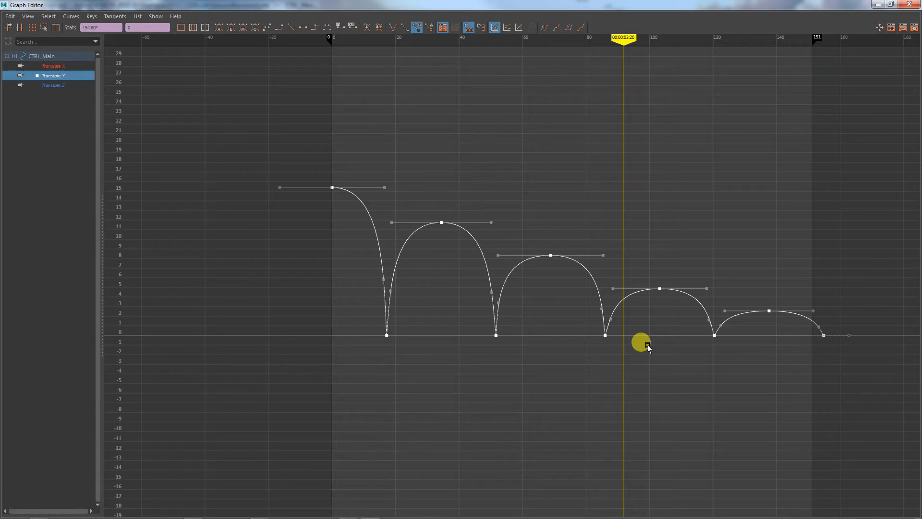
left_click(878, 5)
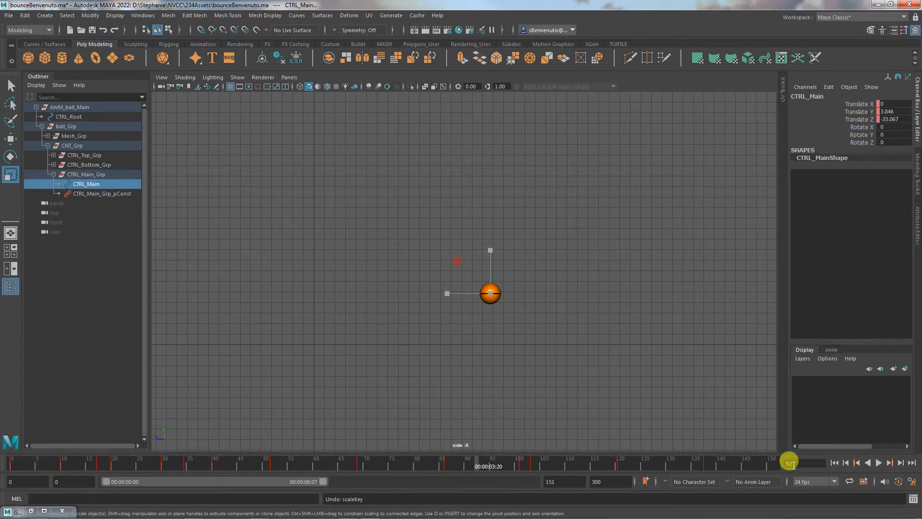
Play the animation from the first frame to check the bounce timing.
left_click(833, 463)
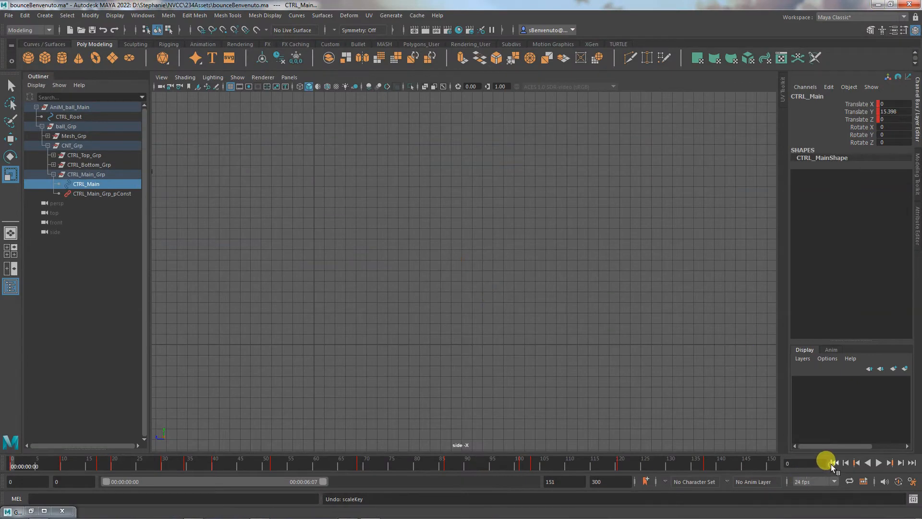
left_click(878, 462)
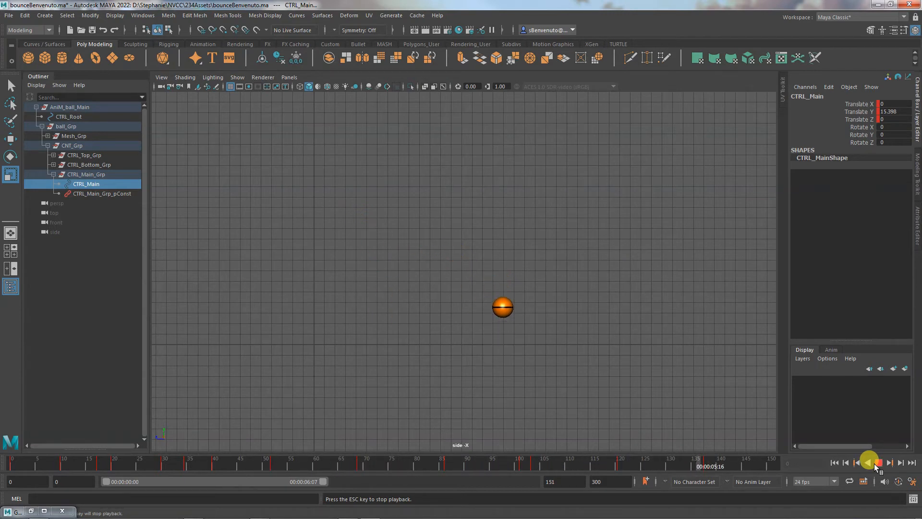
left_click(875, 463)
Compress the Translate Y keys in time about the first key in the Graph Editor so the last key lands at about frame 121.
left_click(45, 511)
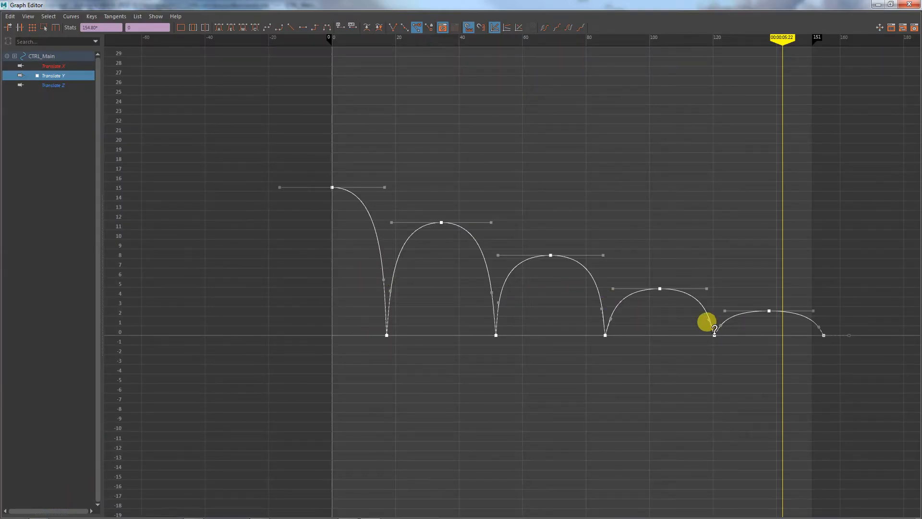
middle_click_drag(714, 329, 708, 336, "shift")
key("ctrl+z")
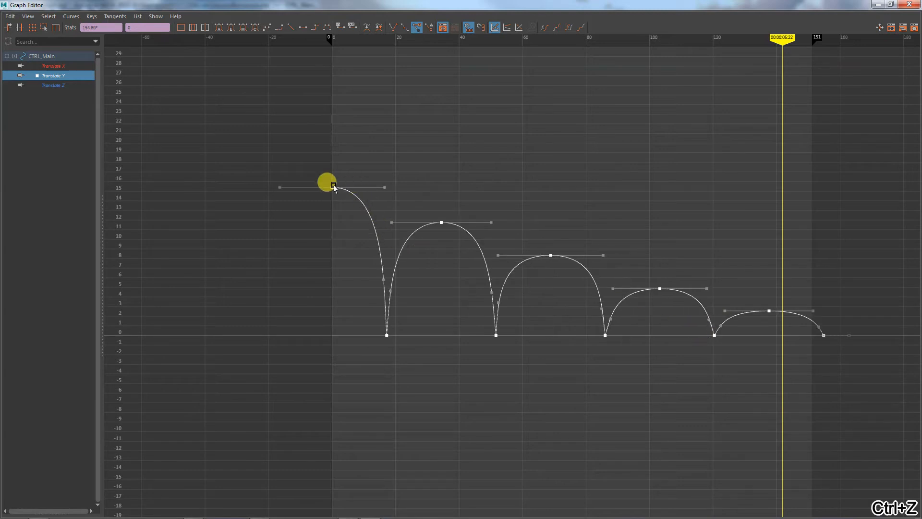
middle_click_drag(330, 181, 316, 180, "shift")
left_click(878, 5)
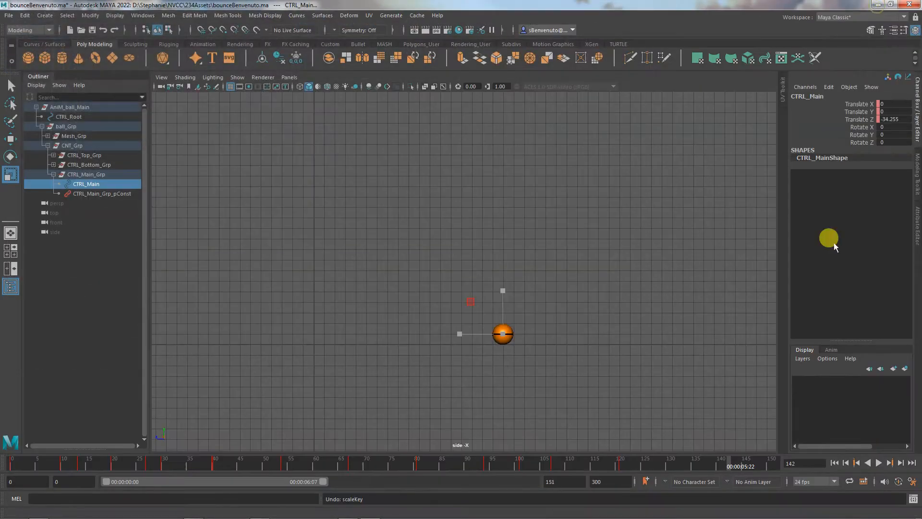
Replay the animation from frame 0 to review the compressed bounce timing.
left_click(833, 463)
left_click(878, 462)
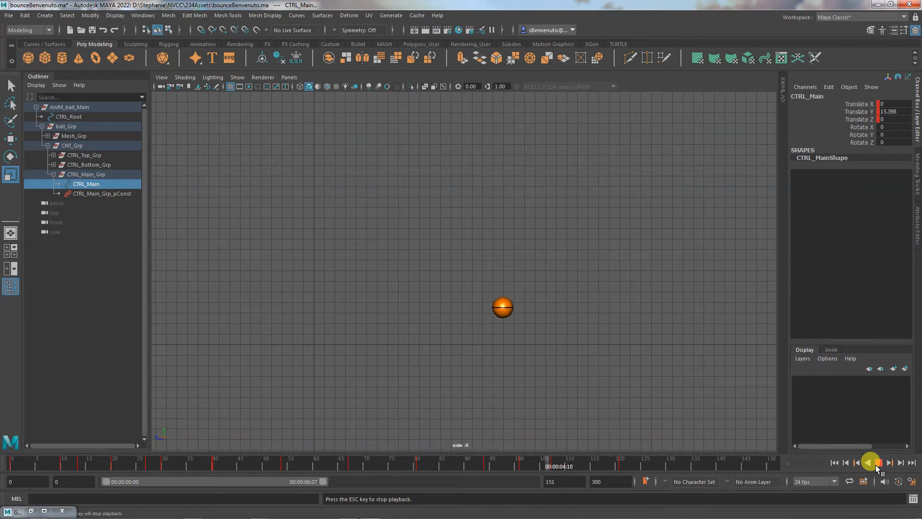
left_click(877, 463)
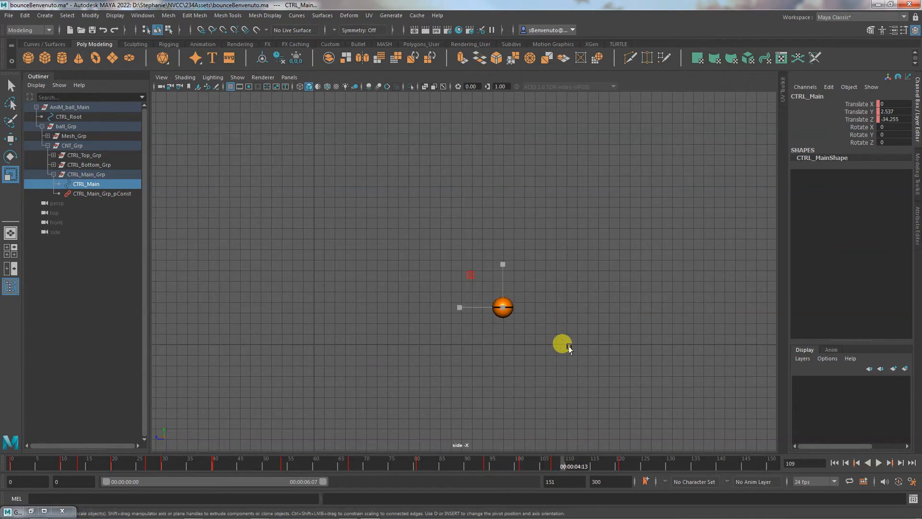
Set the Time Slider preferences to play every frame with a maximum playback speed of 24 fps x 1, and save them.
left_click(911, 481)
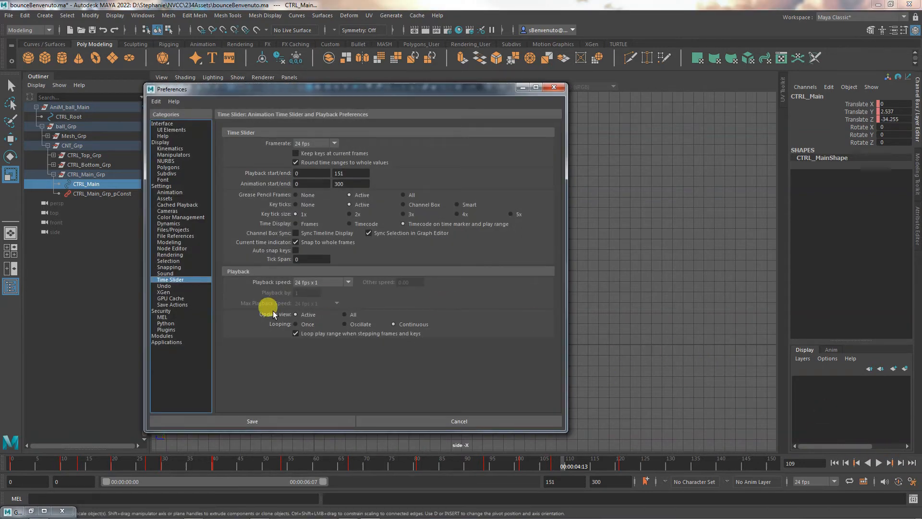
left_click(309, 282)
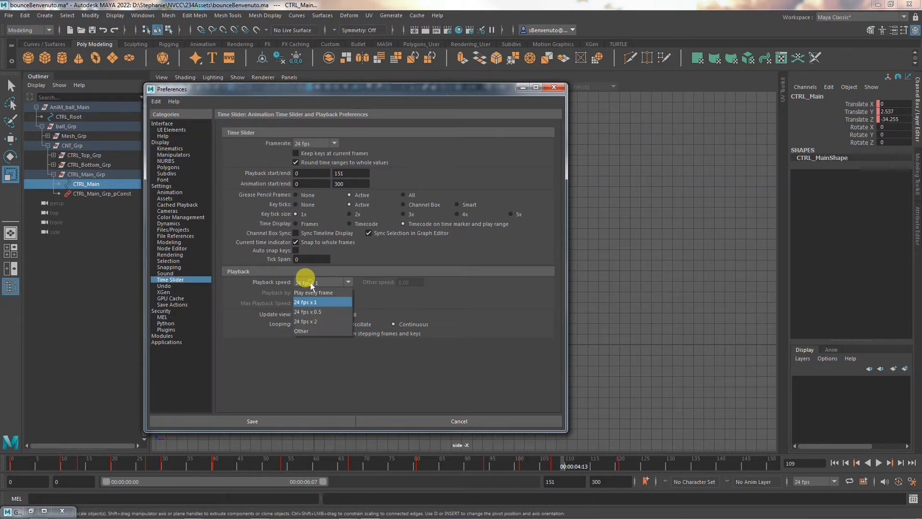
left_click(313, 293)
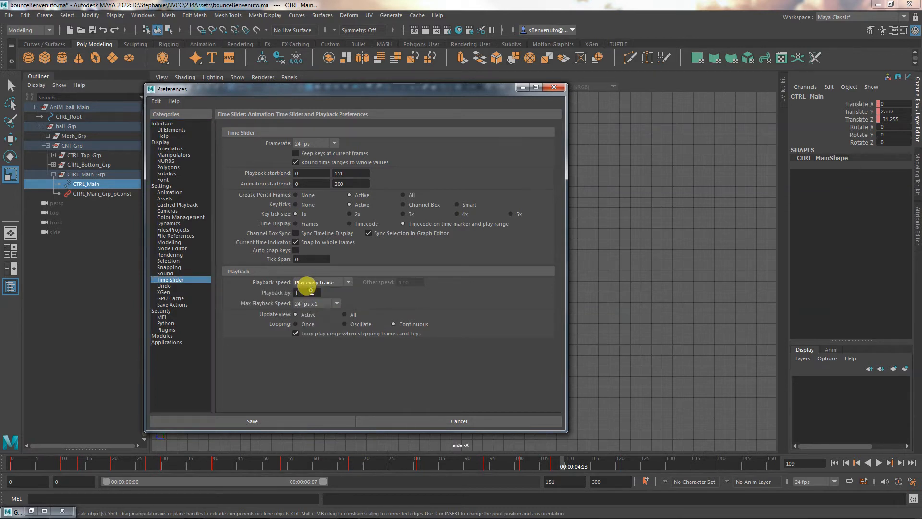
left_click(304, 304)
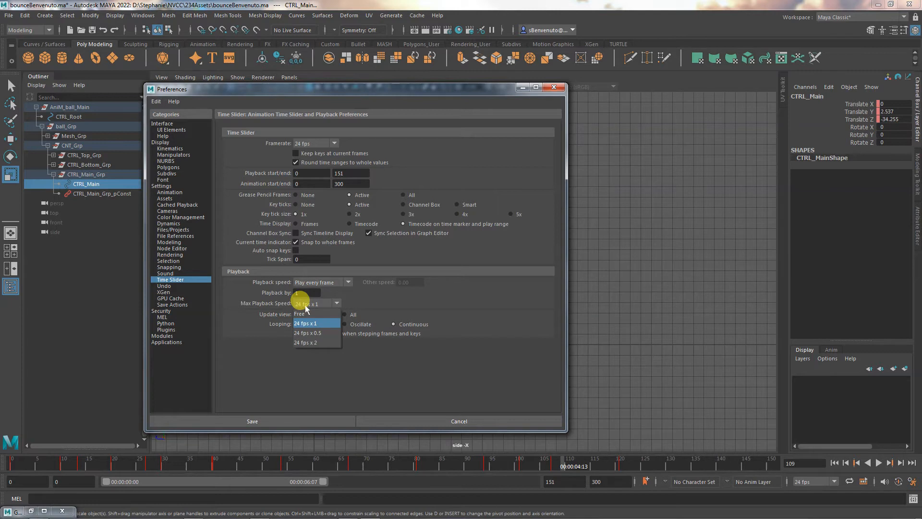
left_click(306, 321)
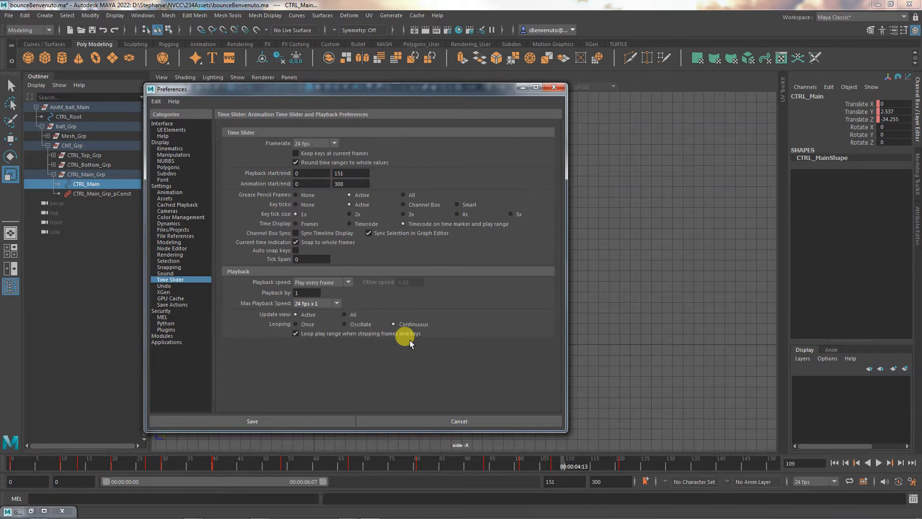
left_click(254, 421)
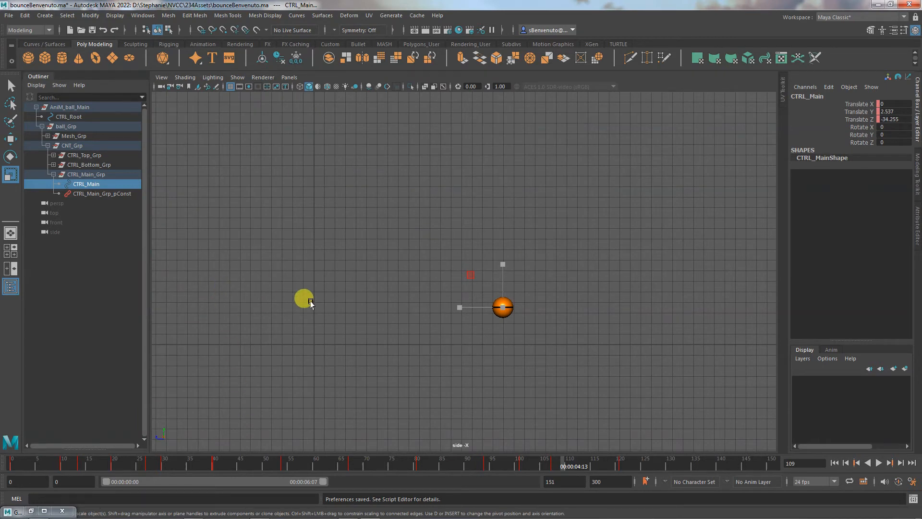
Play the ball bounce from frame 0 with the new playback preferences.
left_click(11, 464)
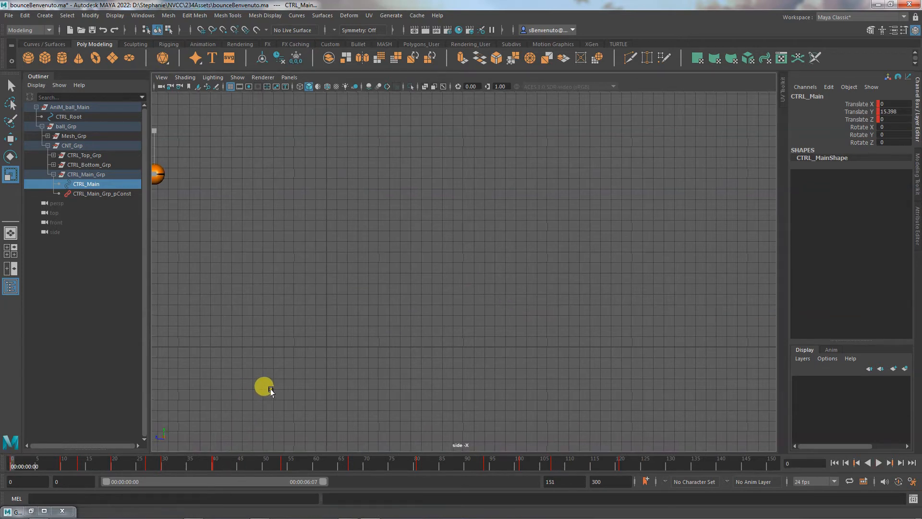
left_click(877, 462)
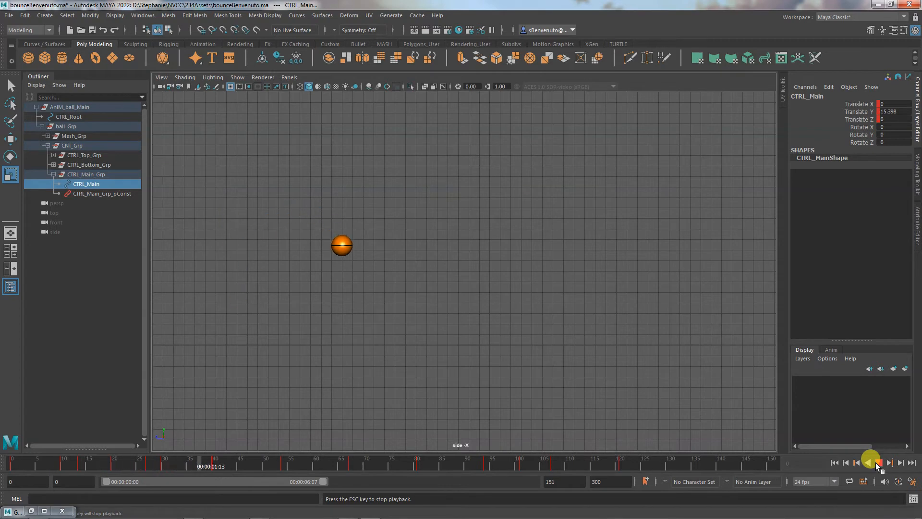
left_click(878, 463)
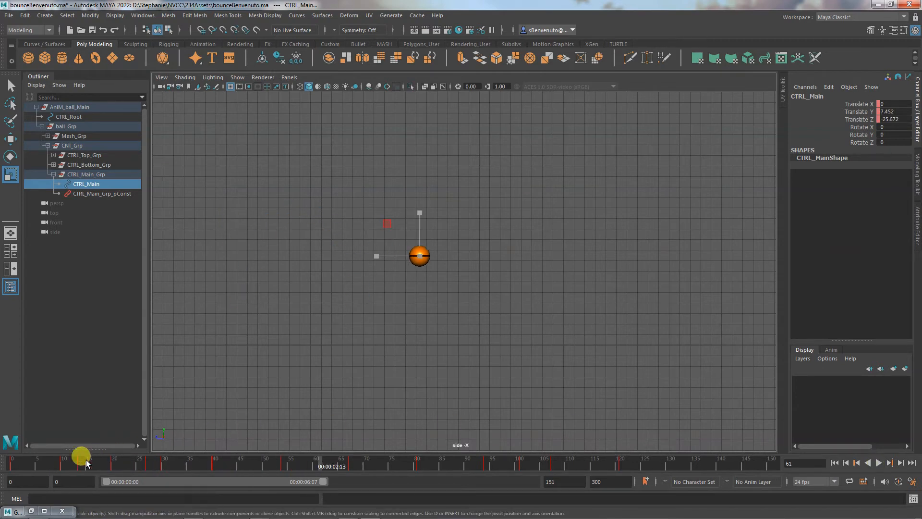
Move the current time through frames 13 and 14 and examine where the first ground-contact key sits on the Translate Y curve.
left_click(30, 463)
mouse_move(30, 465)
left_mouse_down()
mouse_move(230, 469)
mouse_move(77, 462)
left_mouse_up()
left_click(31, 511)
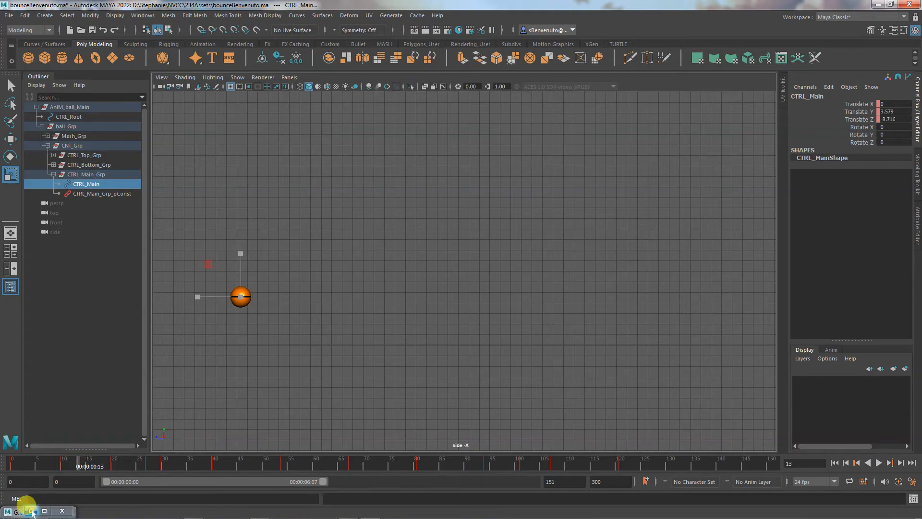
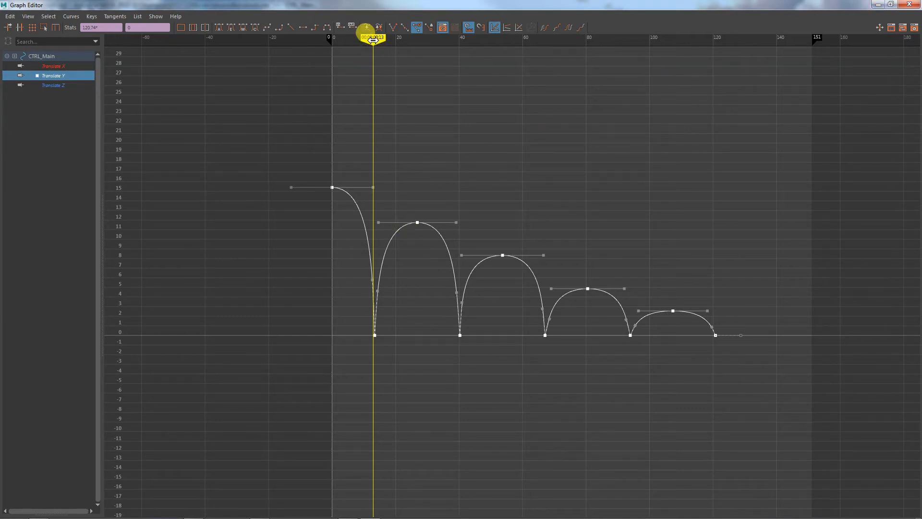
left_click_drag(374, 40, 376, 40)
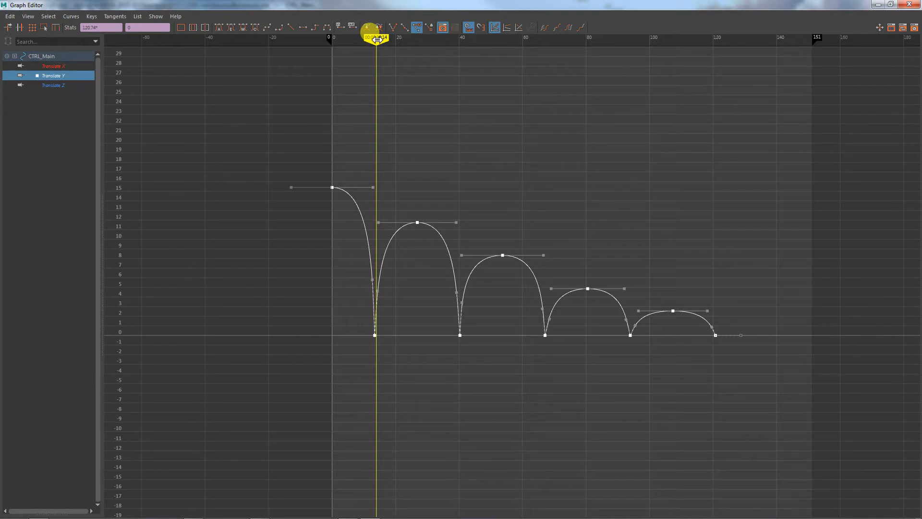
left_click(878, 4)
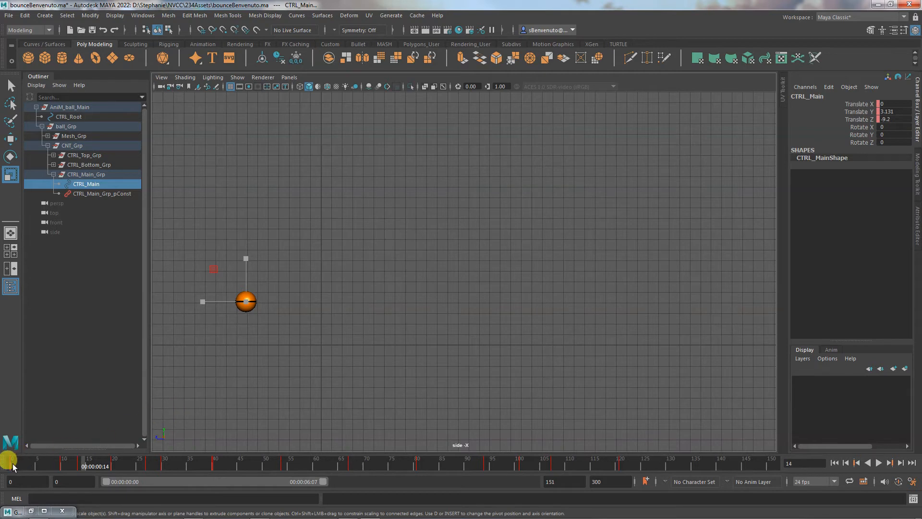
Select the full range of CTRL_Main keys on the timeline, starting at frame 0, and snap them to whole frames.
mouse_move(13, 467)
left_mouse_down()
mouse_move(185, 459)
mouse_move(10, 462)
left_mouse_up()
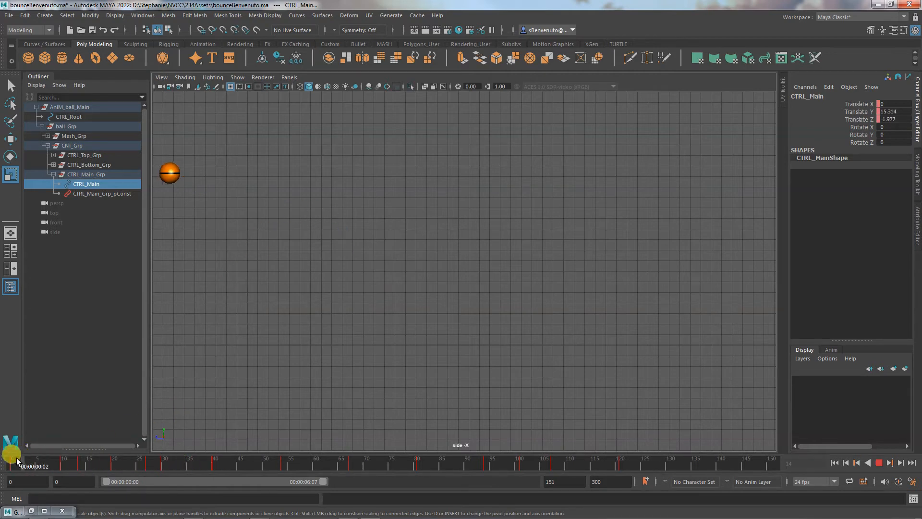
left_click_drag(634, 463, 11, 463, "shift")
right_click(225, 464)
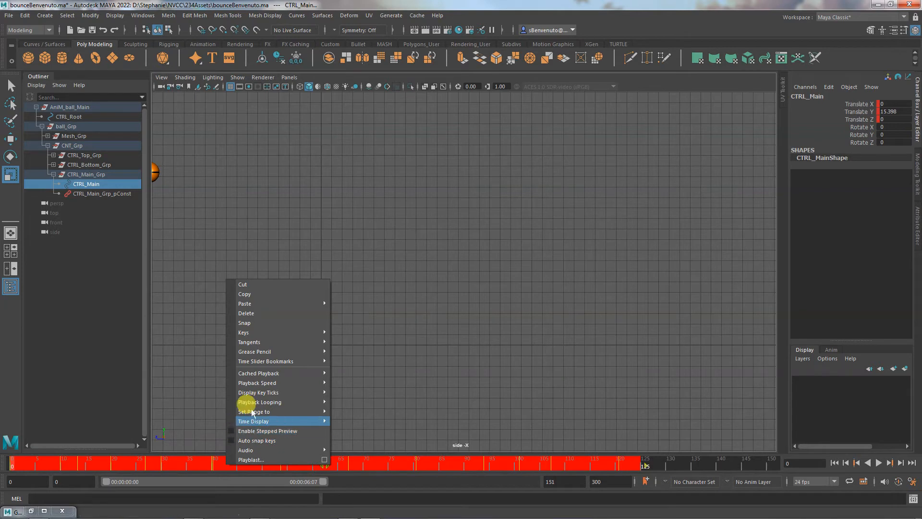
mouse_move(262, 334)
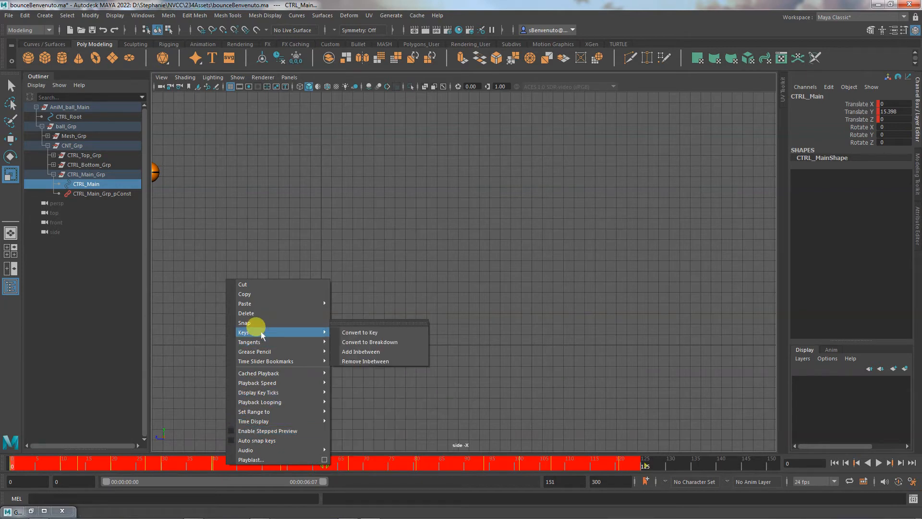
left_click(252, 322)
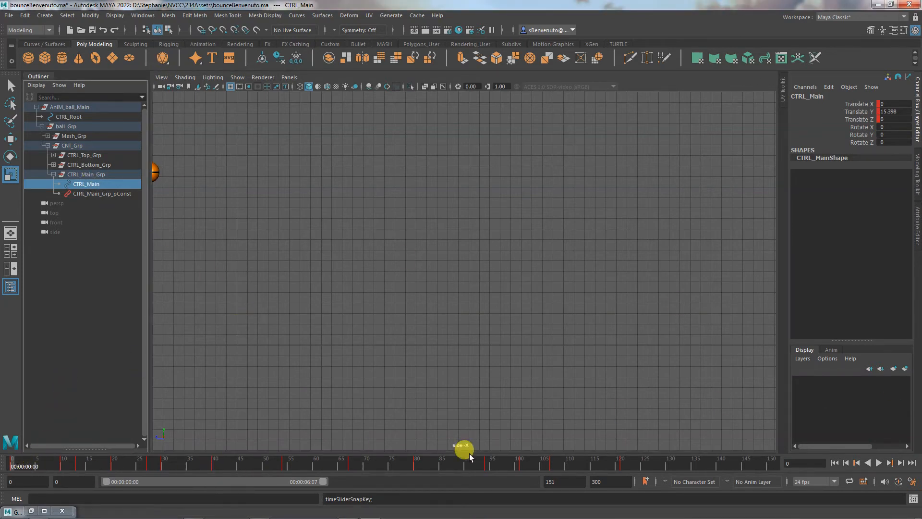
Reselect the keyed range on the timeline and enable Auto snap keys.
left_click_drag(648, 464, 7, 464, "shift")
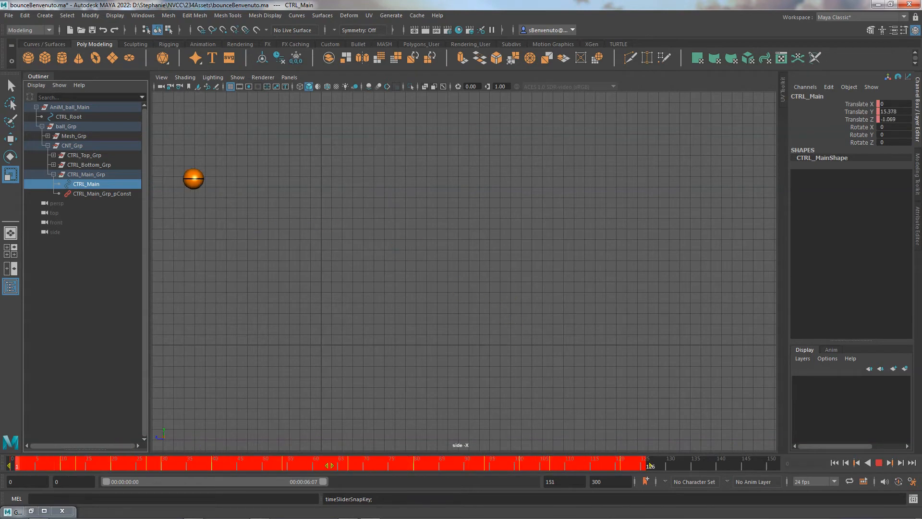
right_click(137, 469)
left_click(154, 442)
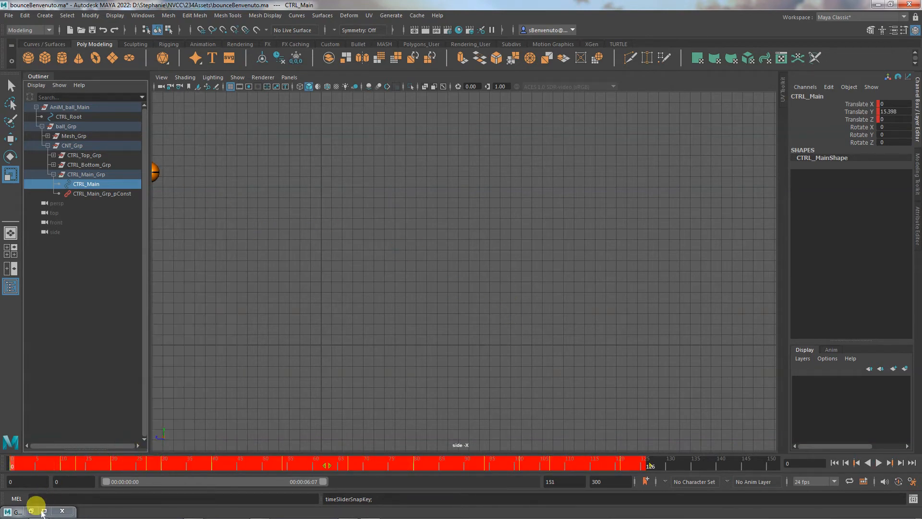
Stretch the Translate Y keys in time about the first key so the last lands on frame 143, and check the contact at frame 47.
left_click(43, 511)
left_click_drag(441, 224, 741, 383)
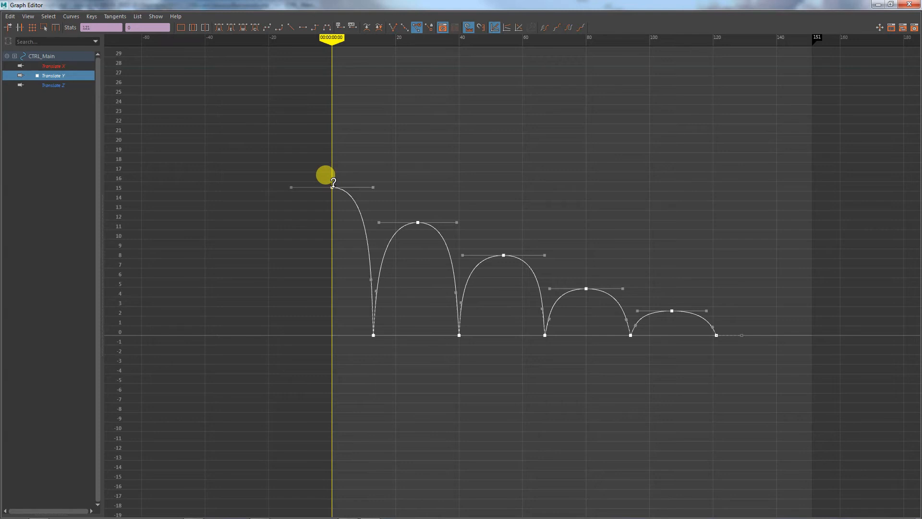
middle_click_drag(332, 187, 336, 192)
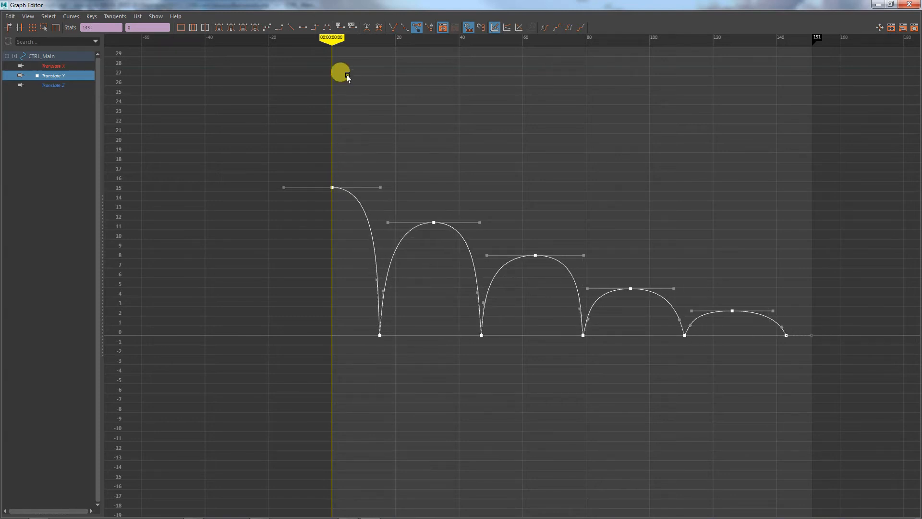
left_click_drag(332, 39, 481, 63)
left_click(878, 4)
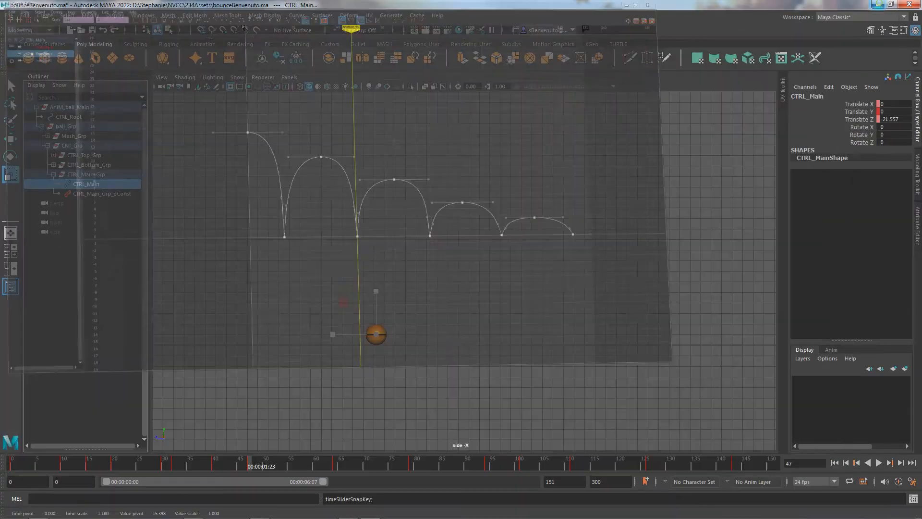
Play the stretched animation from the start to judge the slower bounce.
left_click(8, 463)
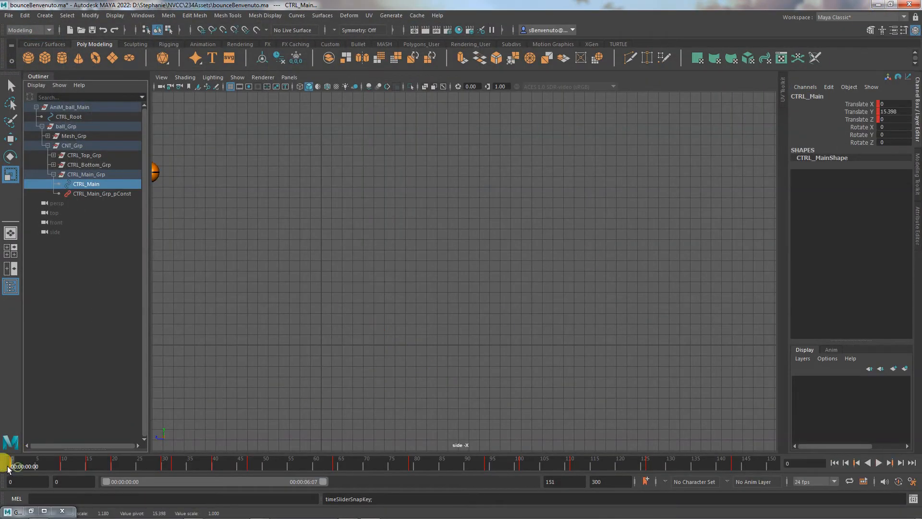
left_click(879, 462)
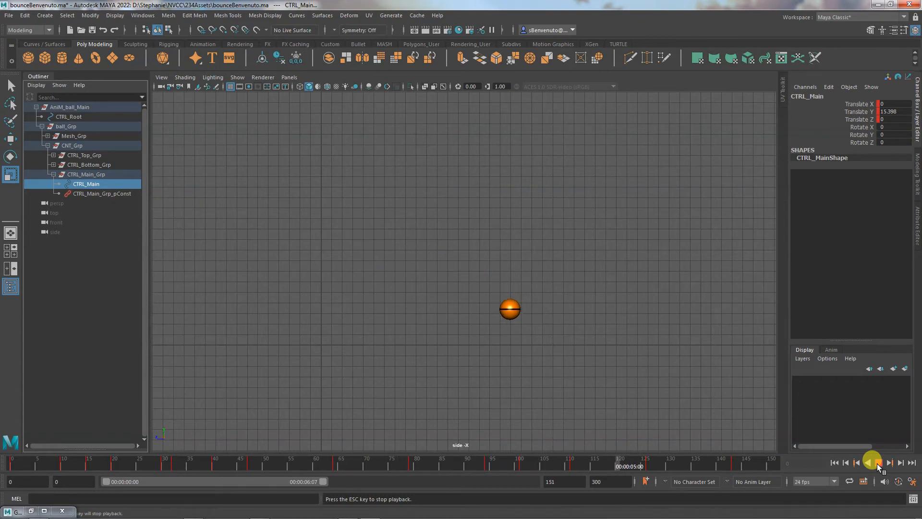
left_click(878, 463)
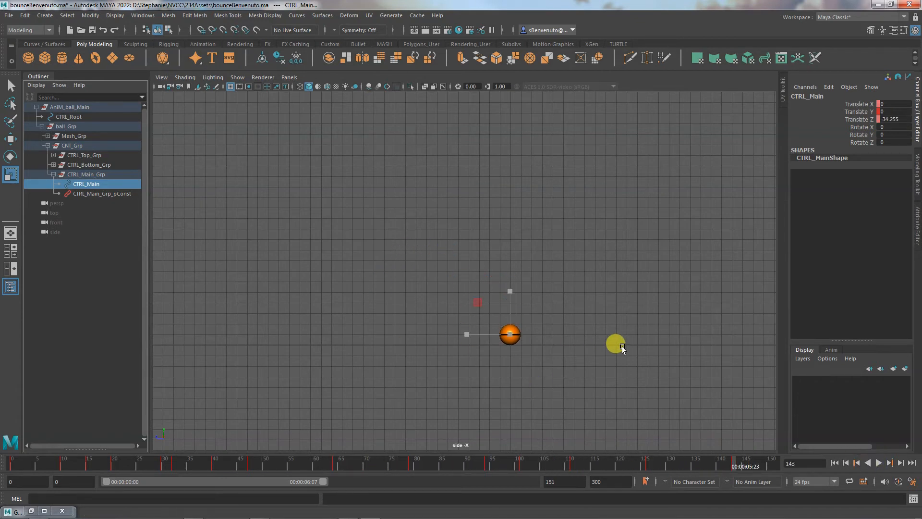
Scale the Translate Y keys in time about the first key so the last lands on frame 112, and return to the Maya windows.
left_click(19, 510)
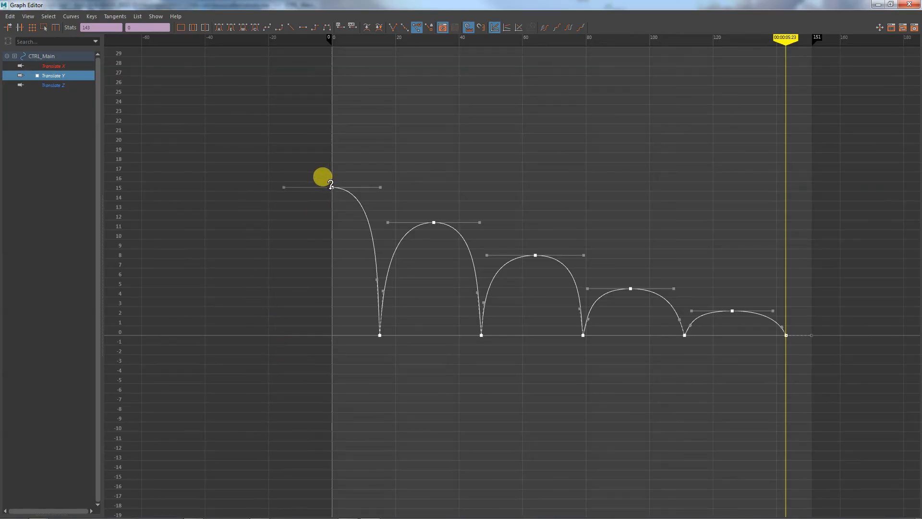
left_click_drag(331, 185, 327, 189)
left_click(878, 4)
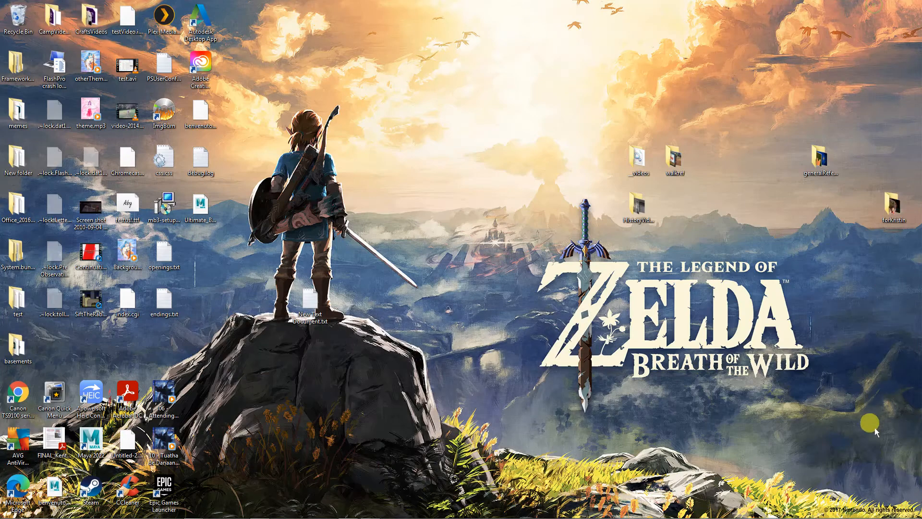
left_click(366, 509)
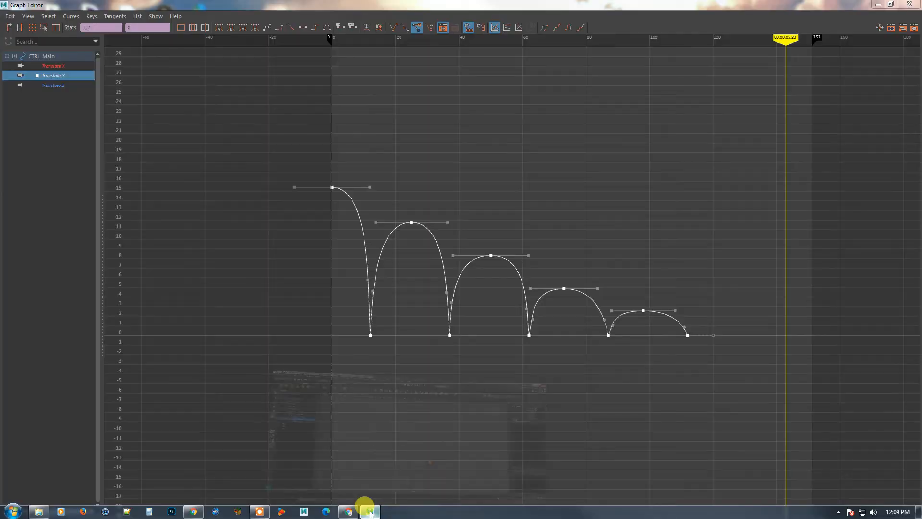
Play the retimed animation from the start to judge the bounce speed.
left_click(877, 4)
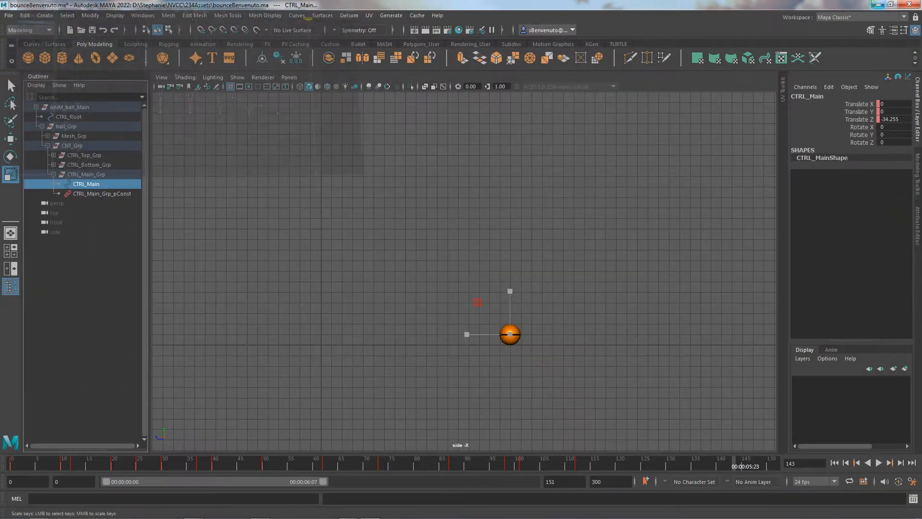
left_click(834, 460)
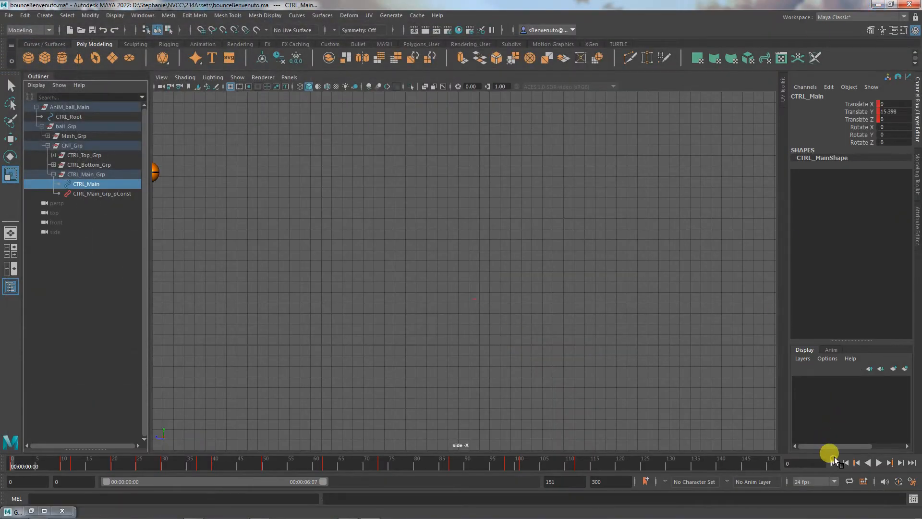
left_click(880, 466)
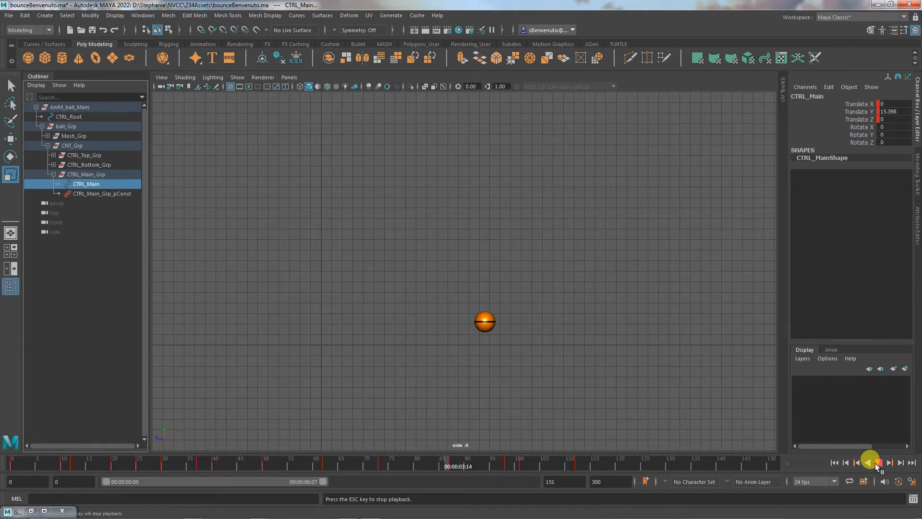
left_click(879, 462)
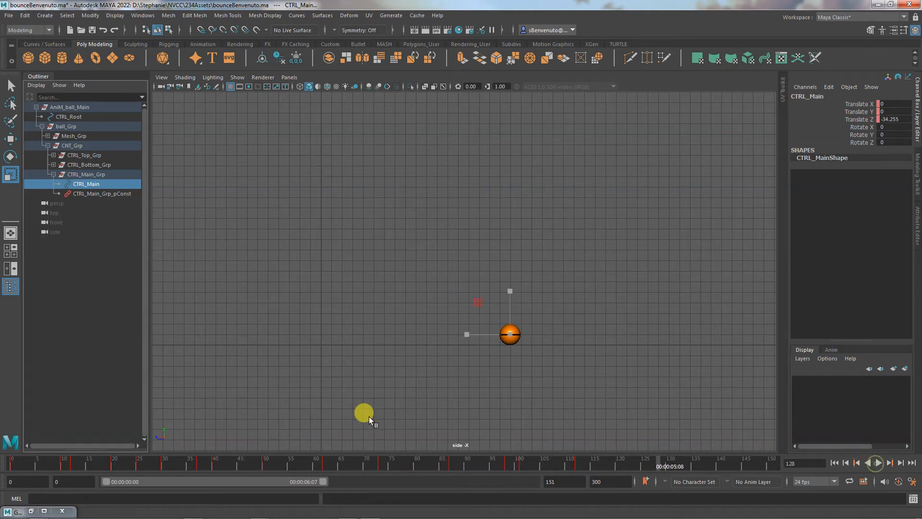
Move the last Translate Z key of CTRL_Main to frame 128 with a value of about -39 in the Graph Editor.
left_click(34, 510)
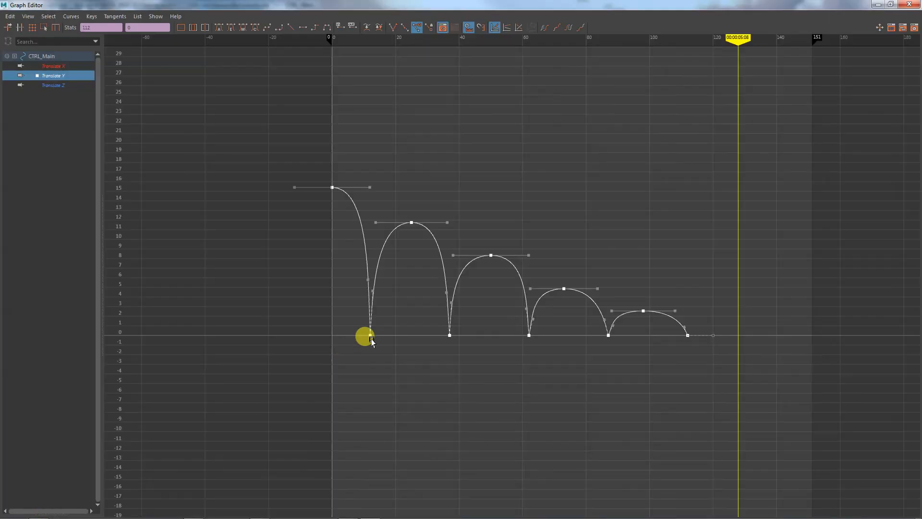
left_click(60, 86)
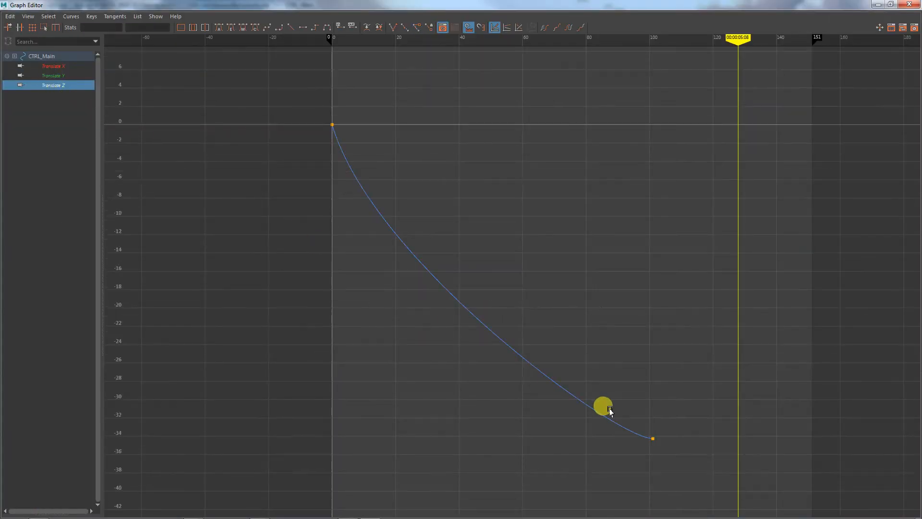
left_click(652, 439)
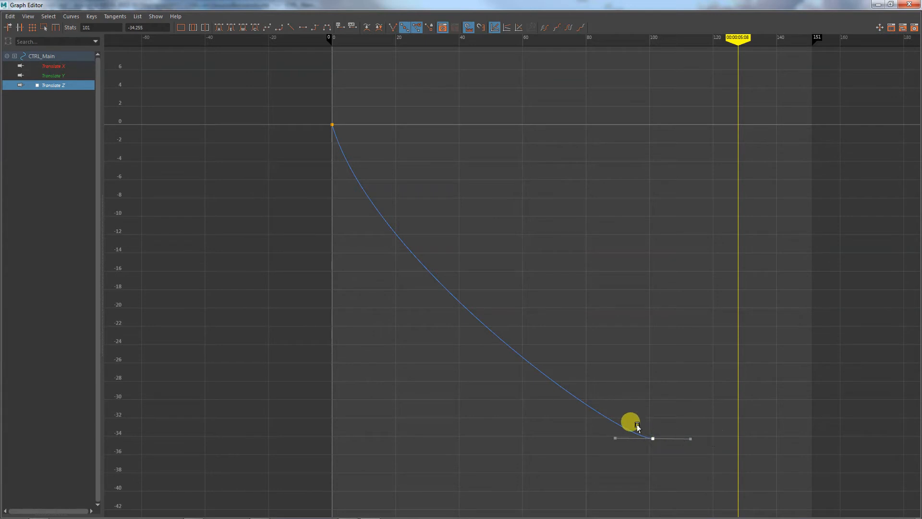
left_click_drag(634, 422, 738, 481)
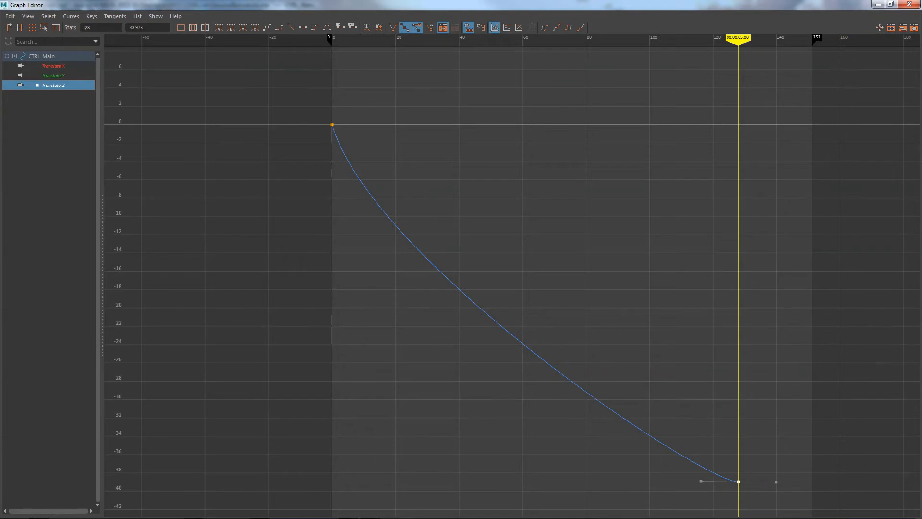
Play the animation from the start to check the extended forward travel against the bounces.
left_click(878, 4)
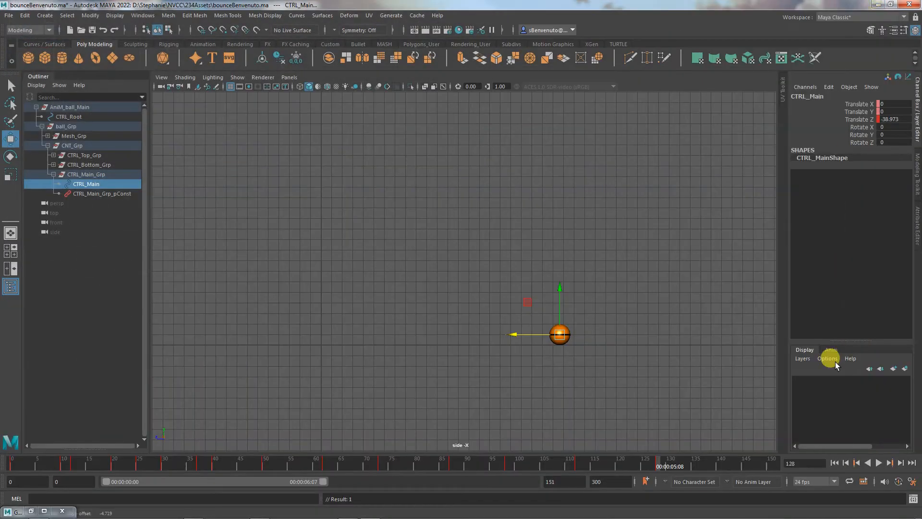
left_click(836, 461)
left_click(879, 463)
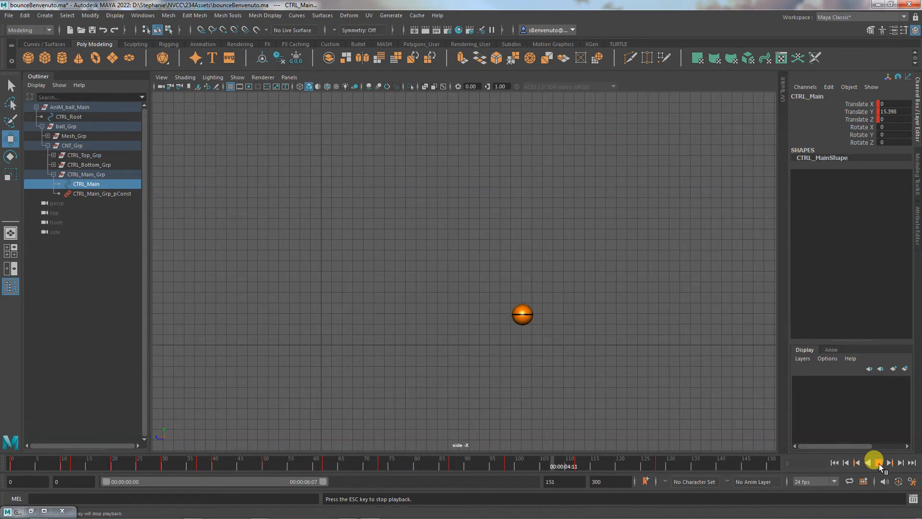
left_click(879, 463)
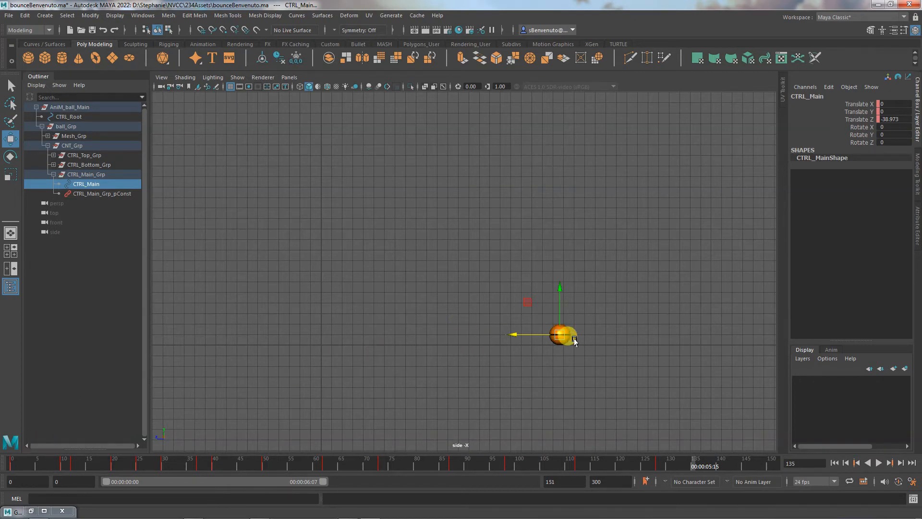
Select CTRL_Root in the perspective view and set its Ball Type to Simple.
left_click(564, 351)
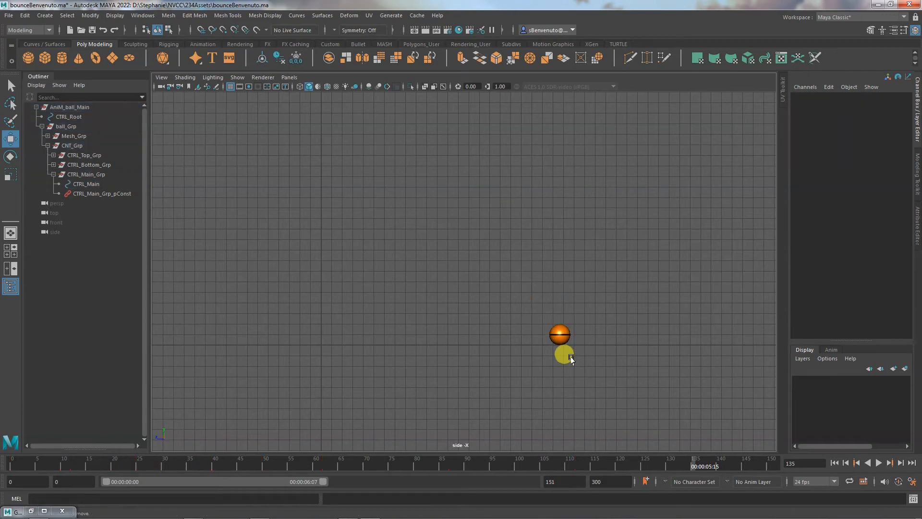
left_click(84, 194)
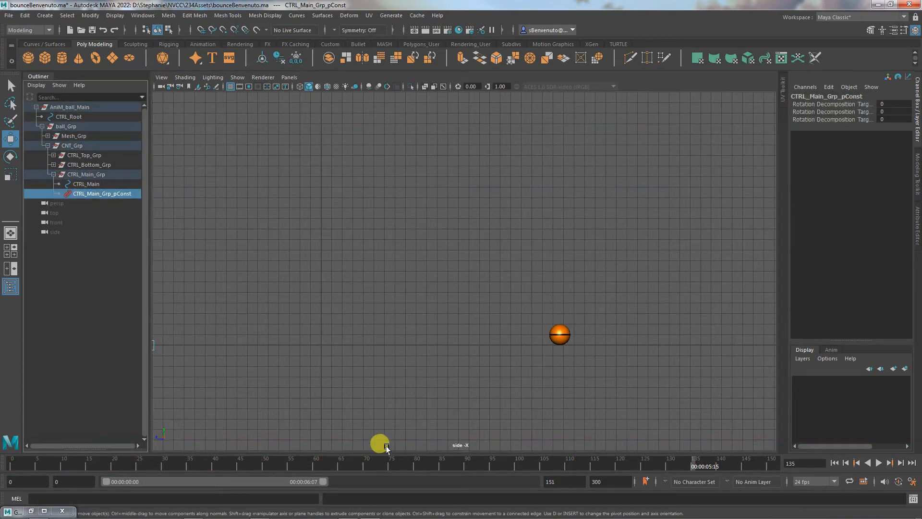
key("space")
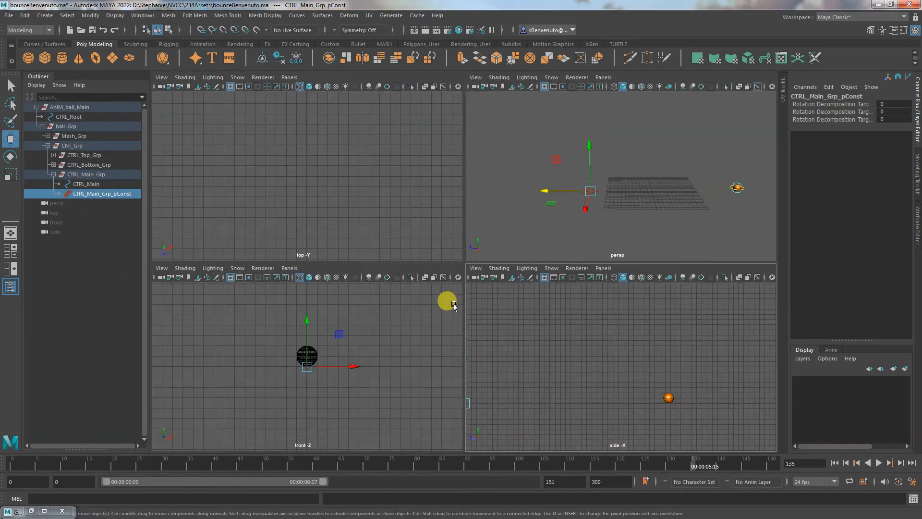
key("space")
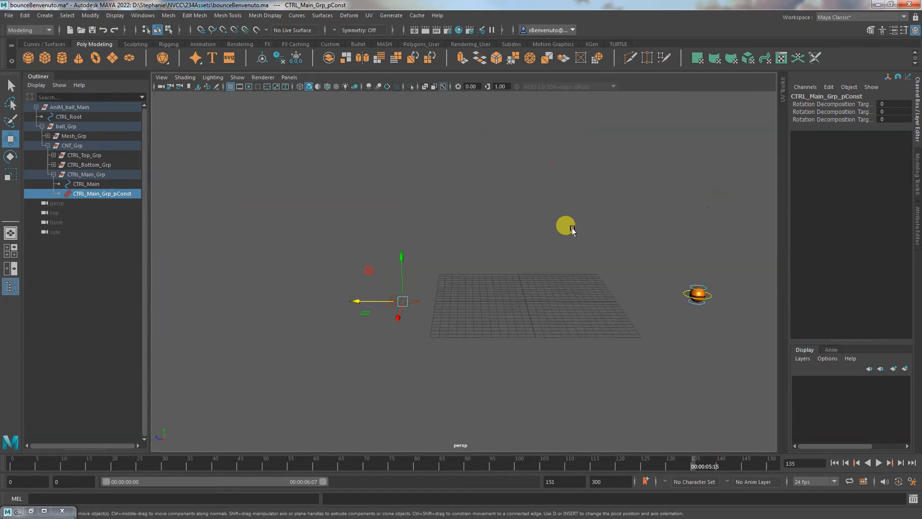
left_click(404, 301)
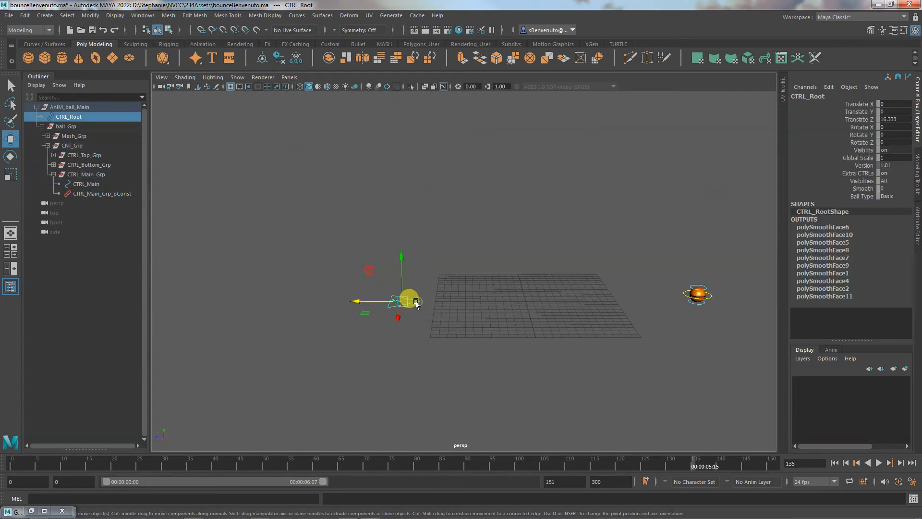
left_click(889, 196)
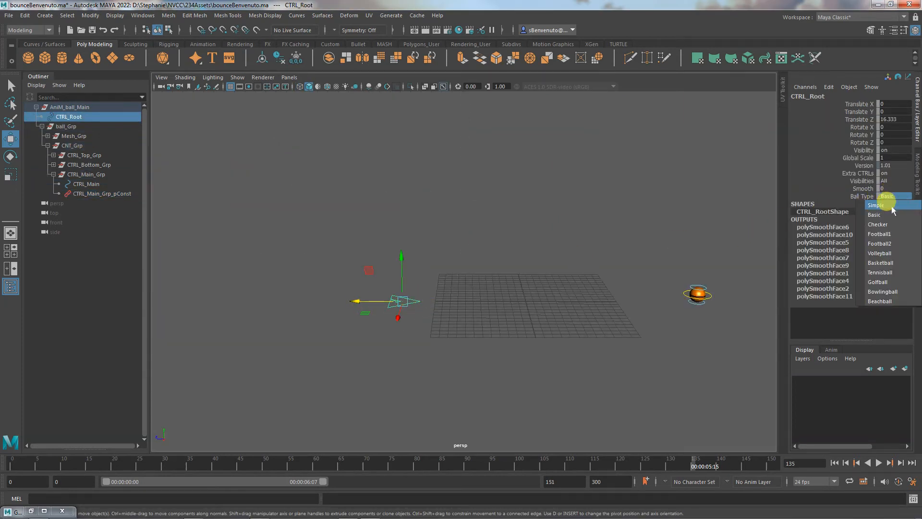
left_click(891, 206)
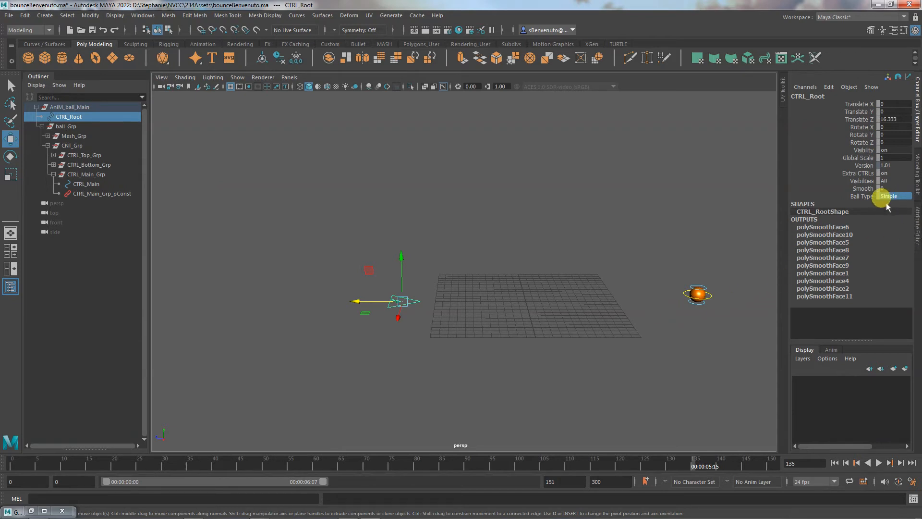
Return to the side view and play the animation from the start with the simple ball.
middle_click_drag(675, 336, 562, 337, "alt")
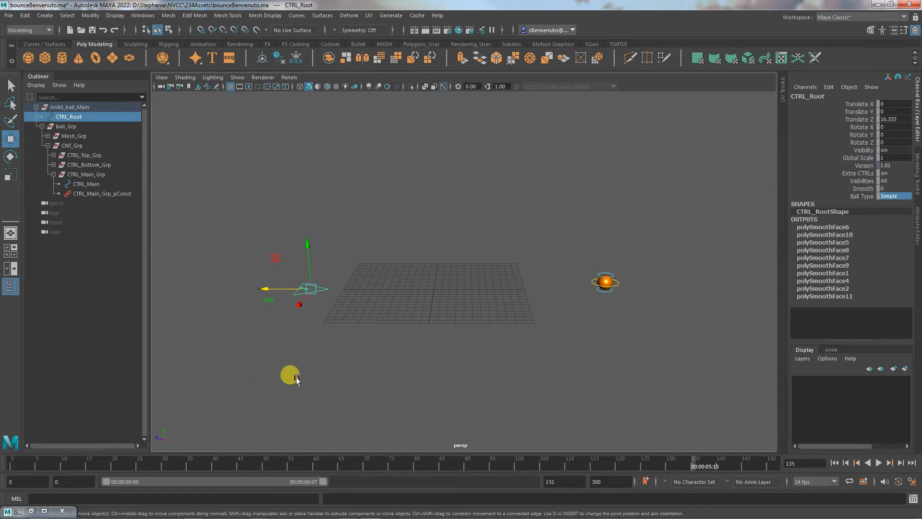
key("space")
key("space")
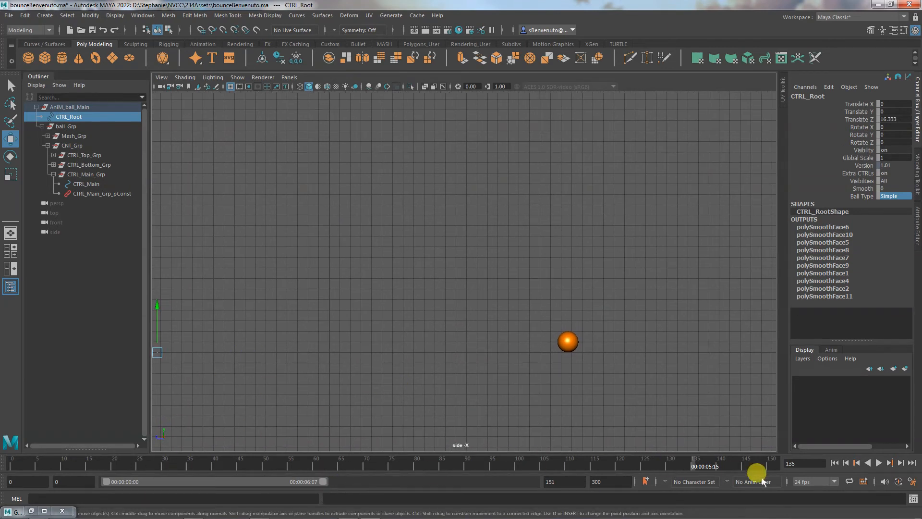
left_click(835, 462)
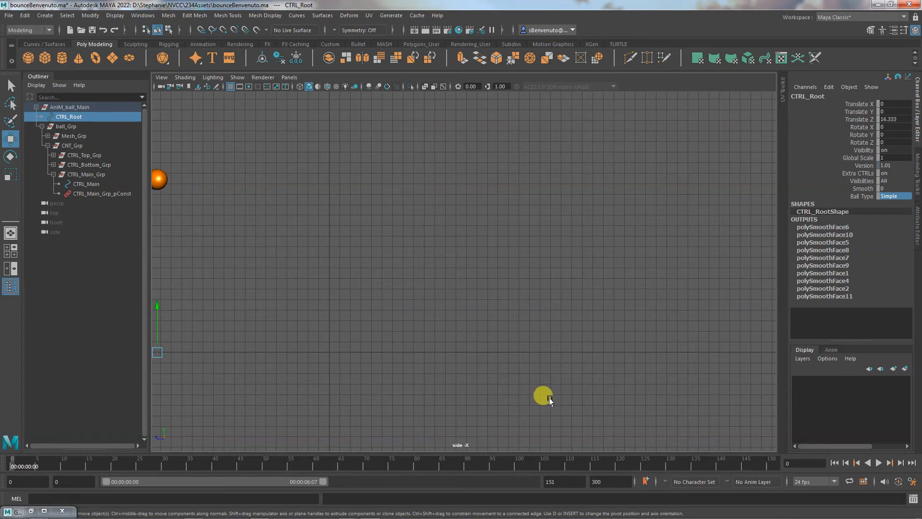
left_click(876, 464)
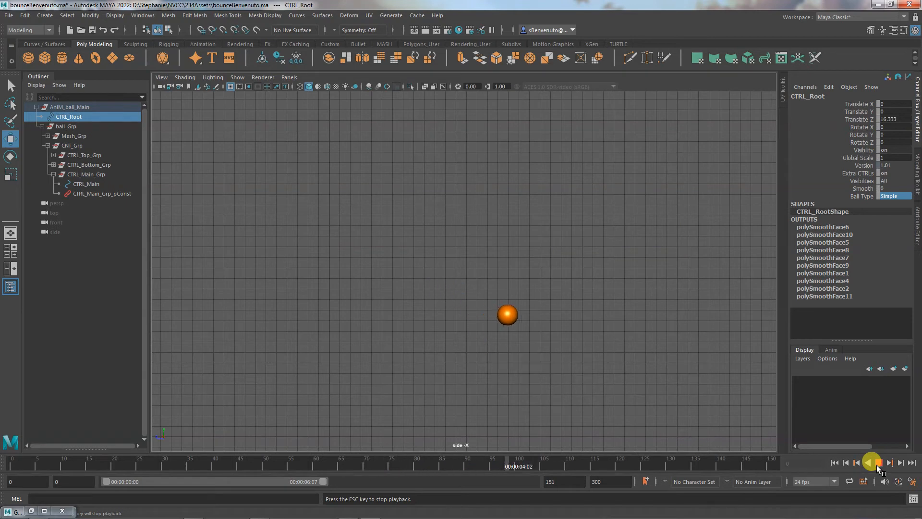
left_click(877, 464)
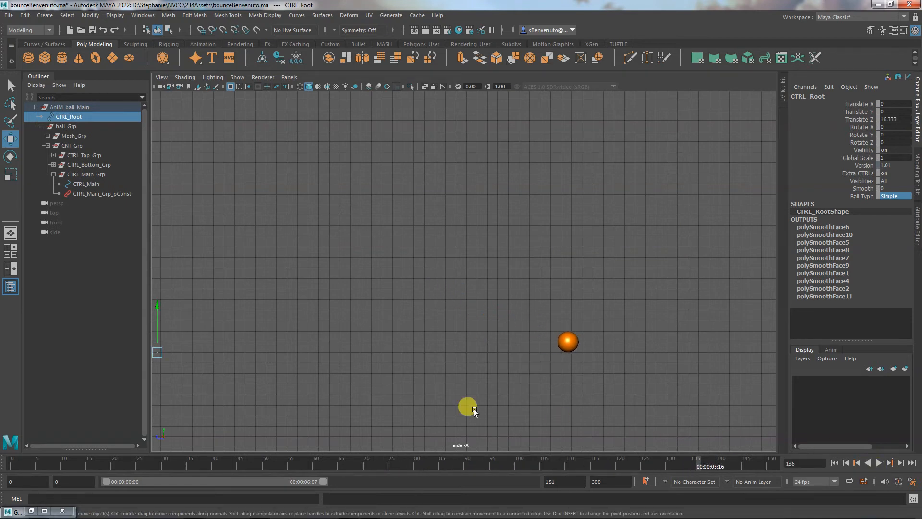
Reselect CTRL_Main and delete all its Translate X keys in the Graph Editor.
left_click(46, 511)
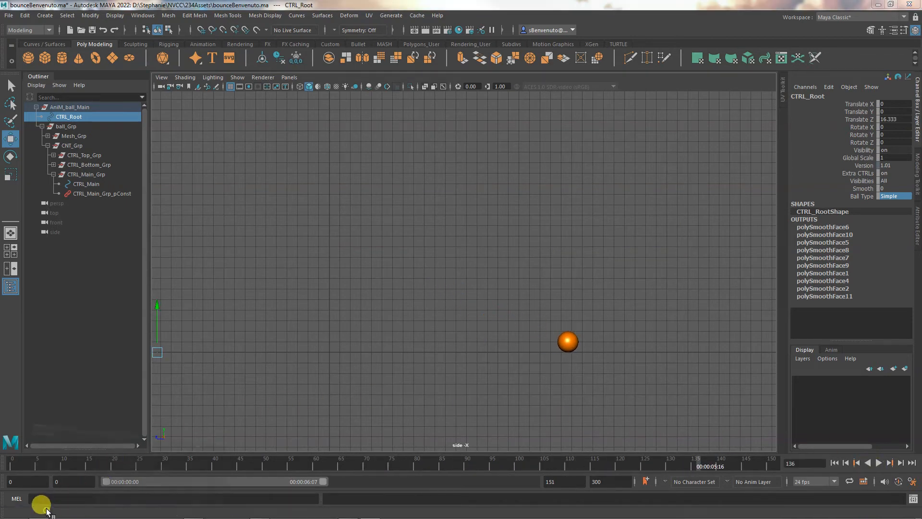
left_click(878, 4)
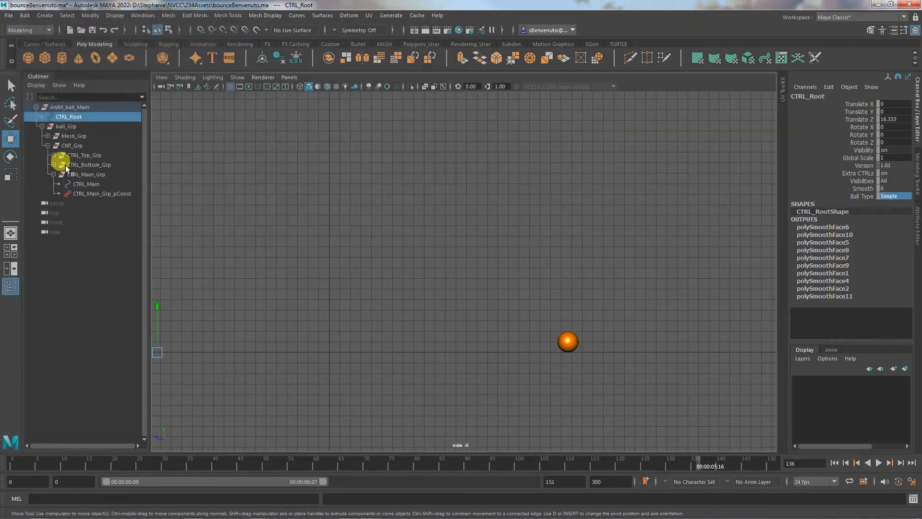
left_click(77, 184)
left_click(44, 510)
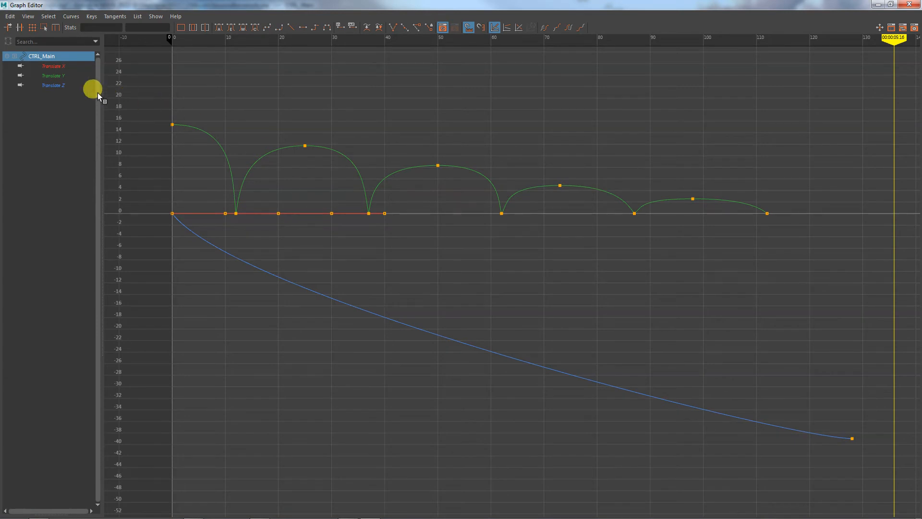
left_click(55, 76)
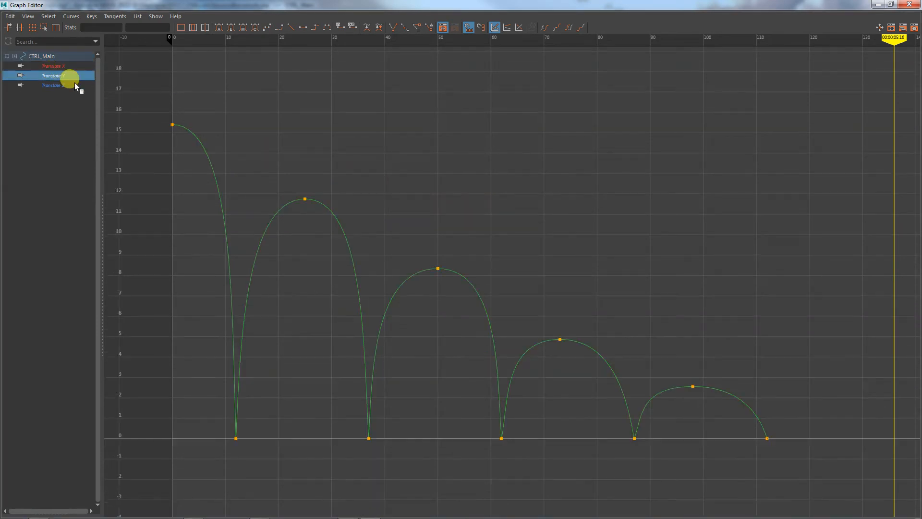
left_click(55, 67)
left_click_drag(134, 218, 461, 359)
key("Delete")
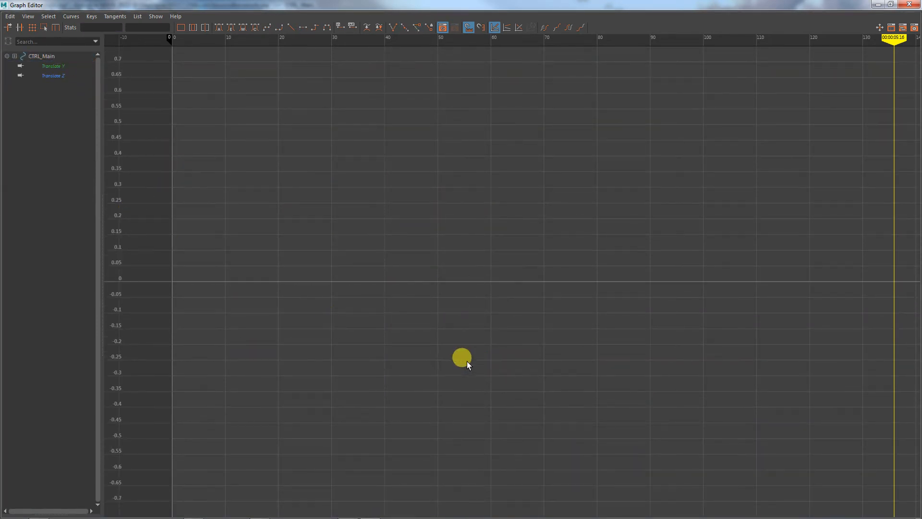
Scale all Translate Y keys in time about the first key so the last lands on frame 101.
left_click(53, 66)
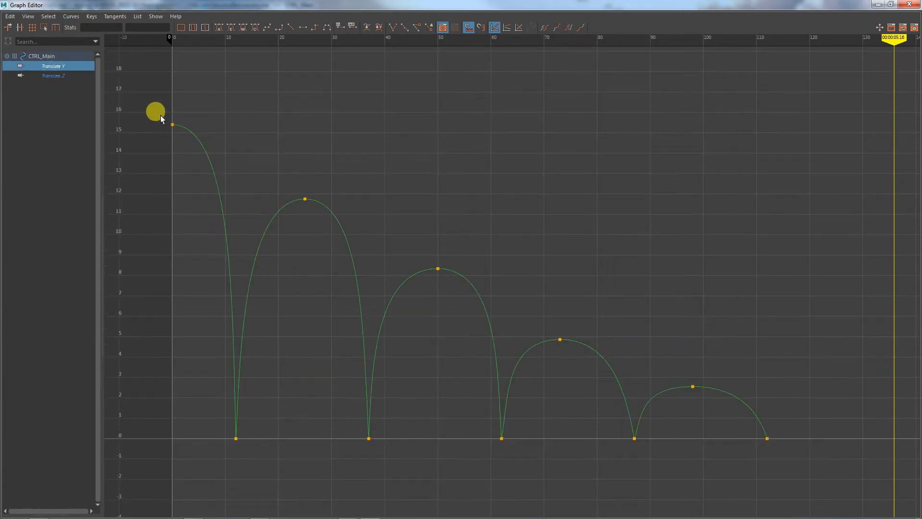
left_click_drag(148, 107, 788, 483)
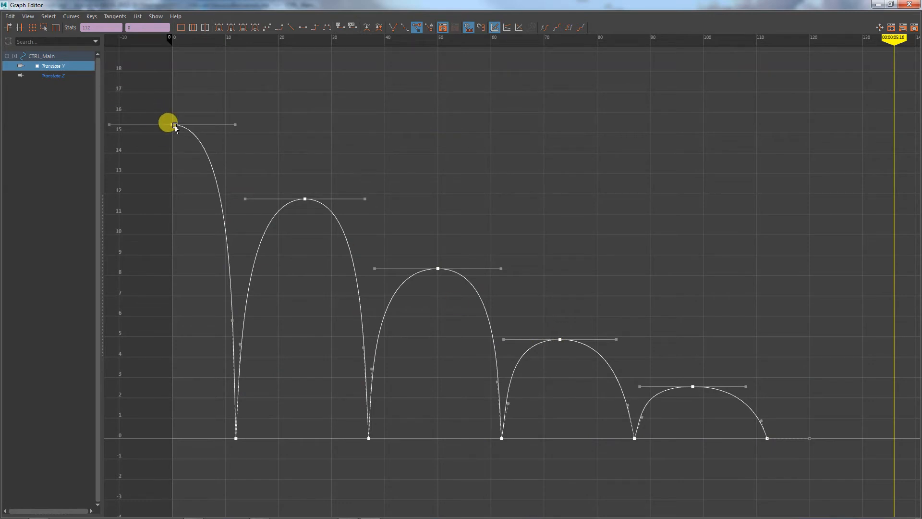
middle_click_drag(172, 124, 172, 125, "shift")
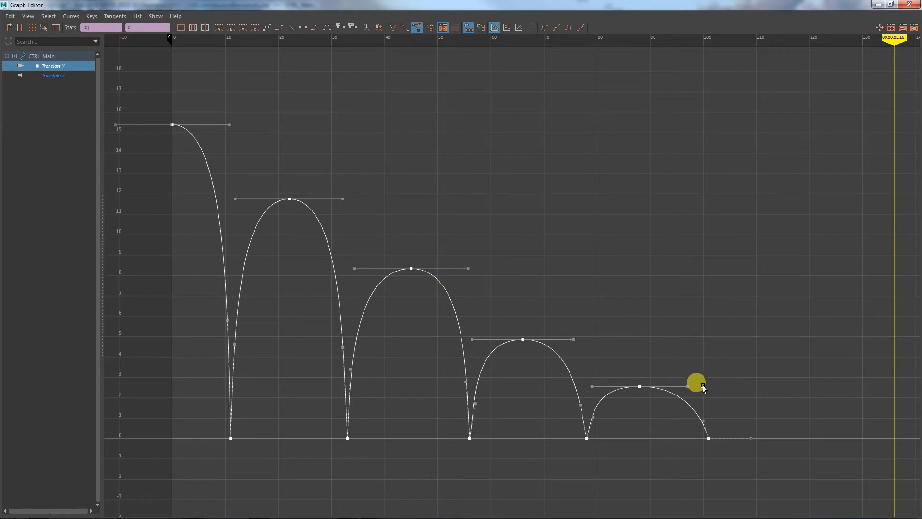
Shift the last two peak keys of the Translate Y curve to frames 89 and 67, keeping their heights.
left_click(640, 387)
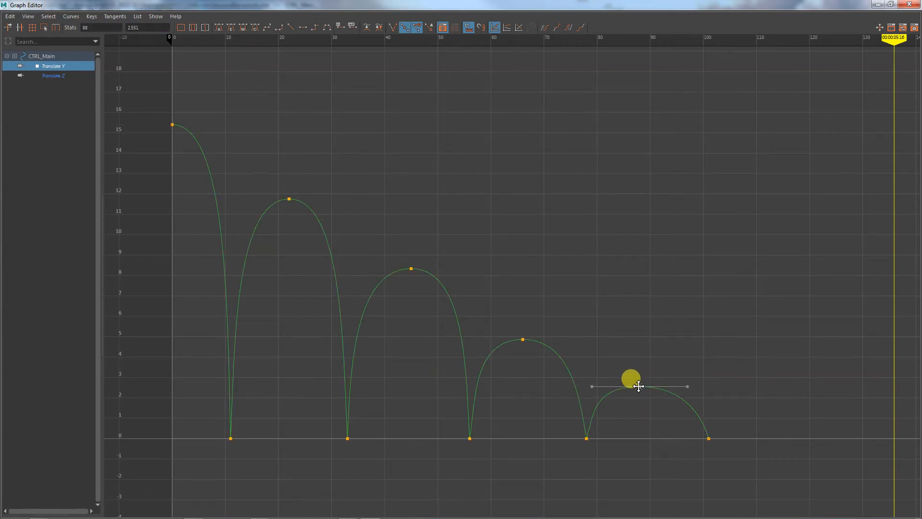
middle_click_drag(642, 386, 646, 386)
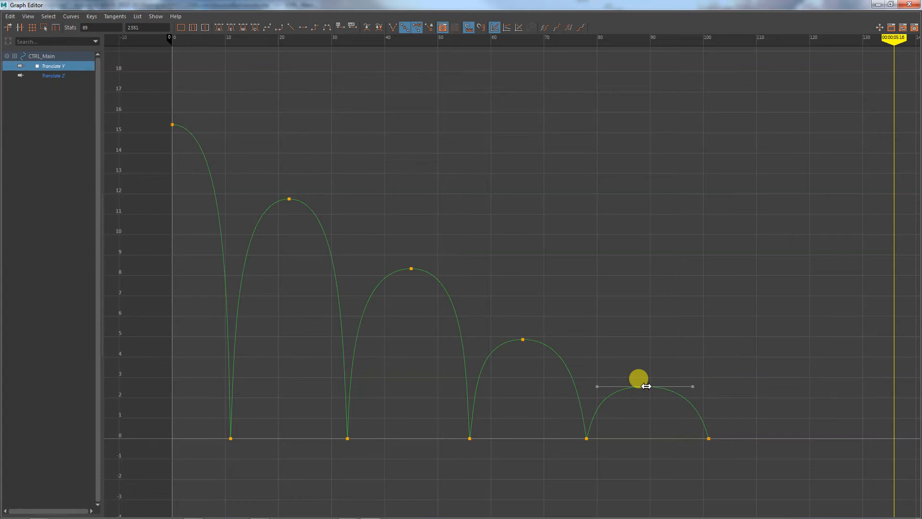
left_click(523, 340)
middle_click_drag(523, 335, 531, 340)
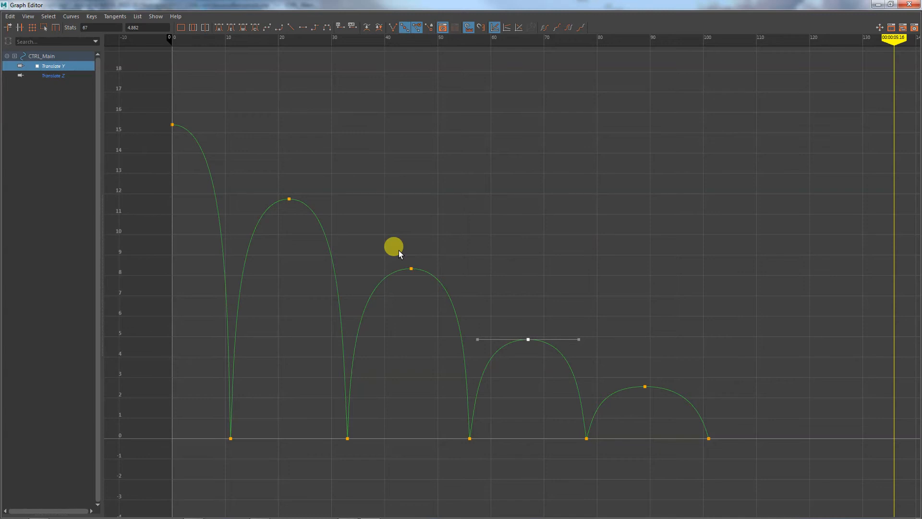
Slightly shorten the tangent handles of the Translate Y peak keys at frames 67 and 89.
left_click(579, 339)
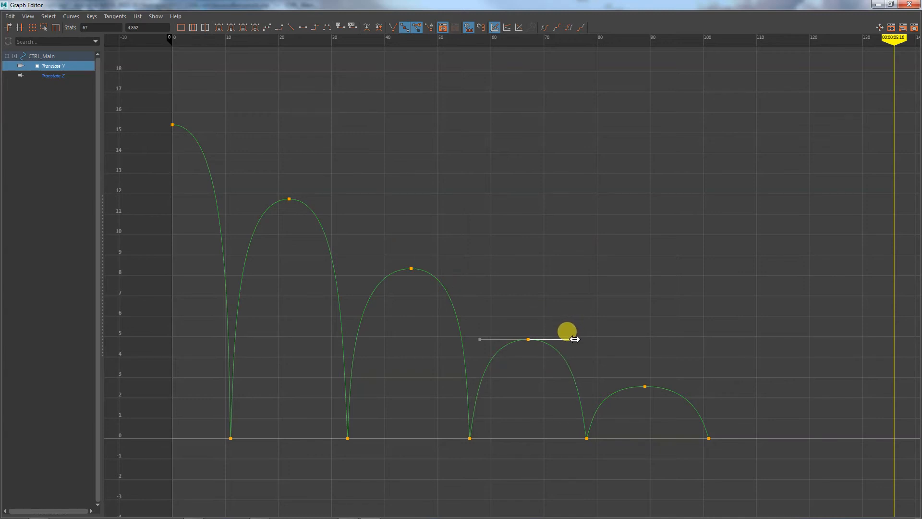
left_click(693, 386)
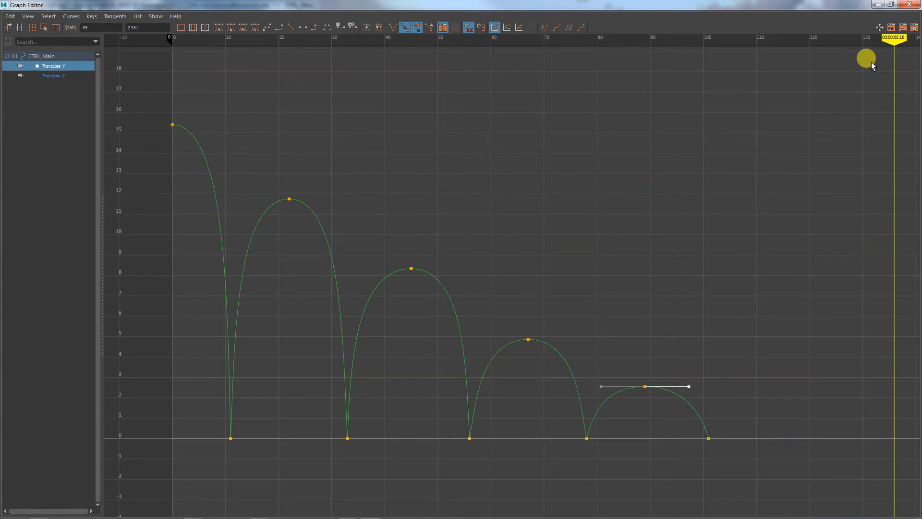
left_click(878, 4)
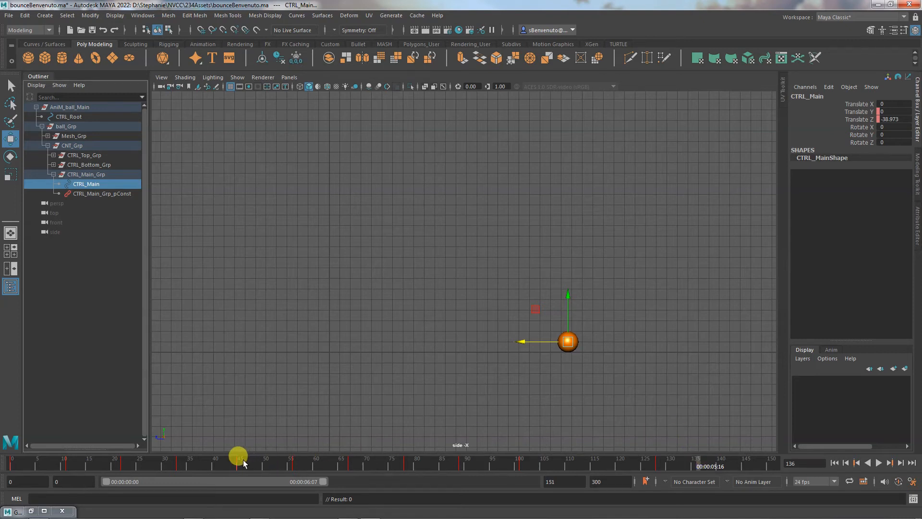
Raise the ball to a low peak at frame 113, Translate Y about 0.729, and key only that channel.
left_click_drag(243, 462, 582, 467)
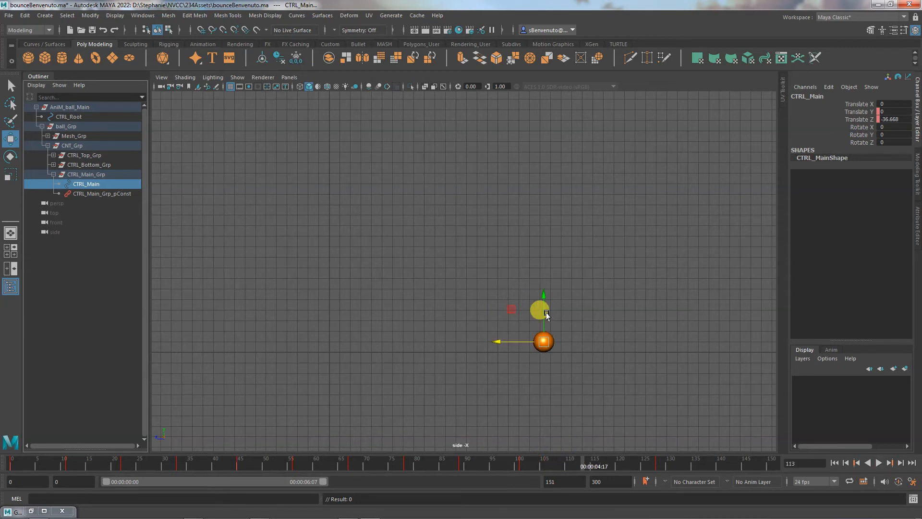
left_click_drag(544, 308, 544, 302)
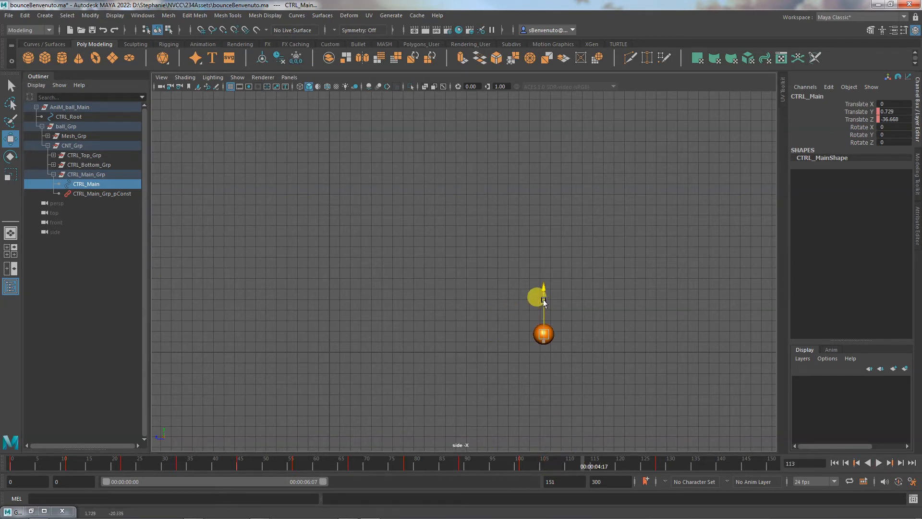
left_click(860, 112)
right_click(860, 112)
left_click(859, 131)
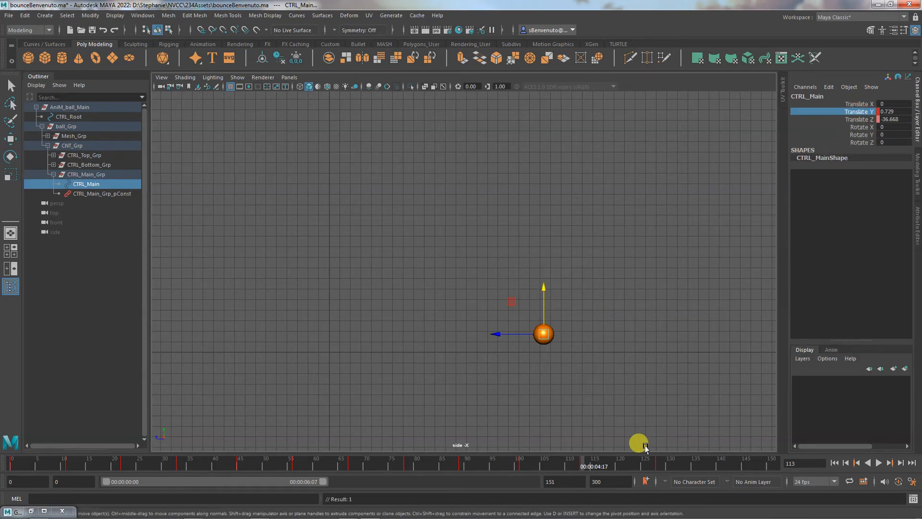
At frame 126, set Translate Y to 0 and key that channel.
left_click(646, 462)
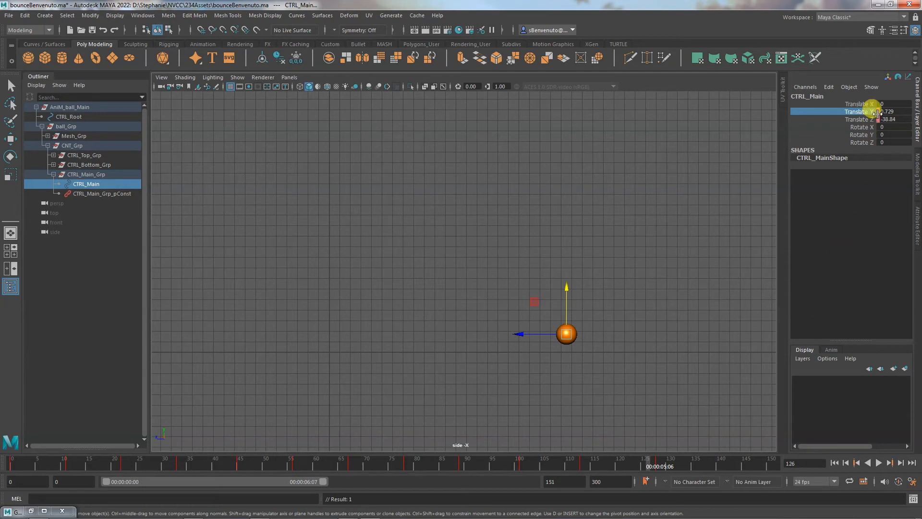
double_click(896, 112)
type("0")
key("Return")
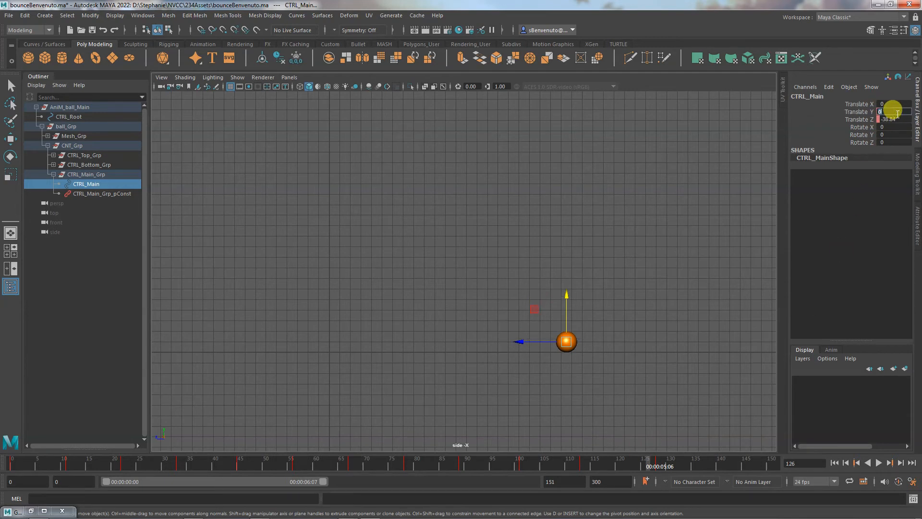
left_click(867, 112)
right_click(867, 114)
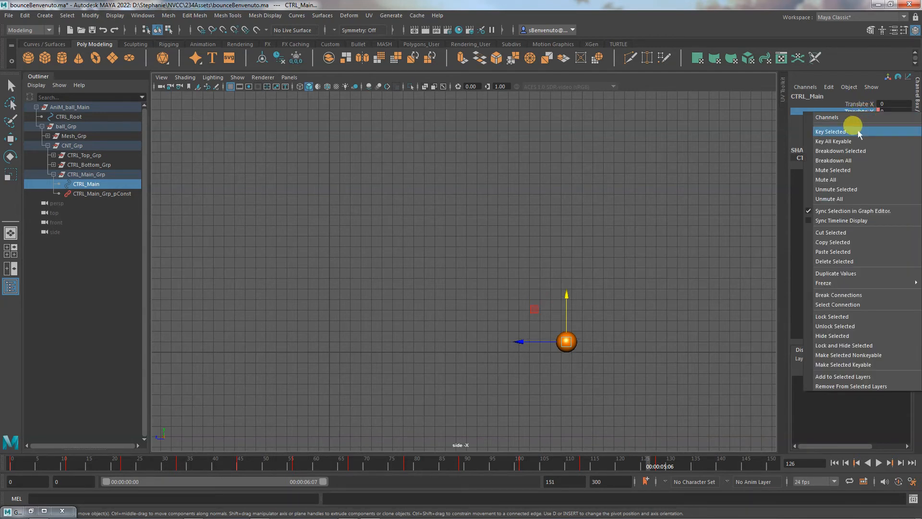
left_click(812, 128)
In the Graph Editor, apply linear tangents to the Translate Y contact keys at frames 101 and 126.
left_click(44, 511)
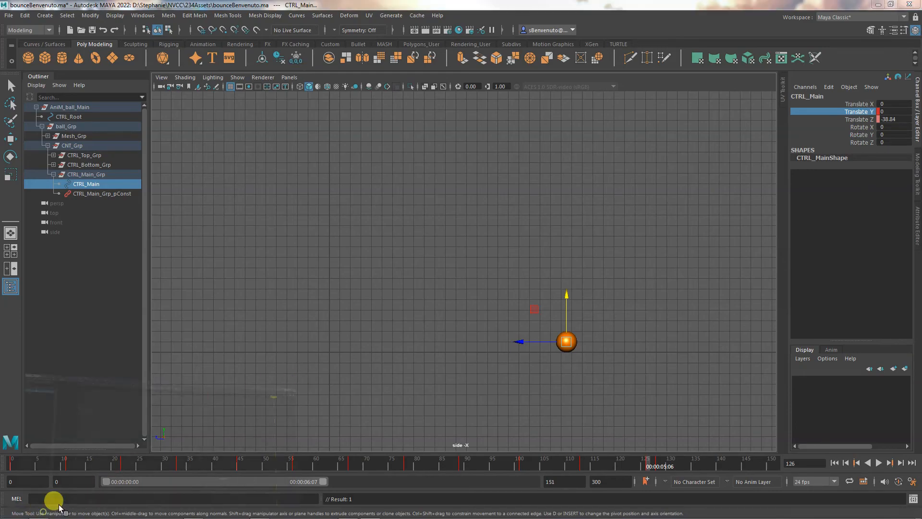
left_click(764, 418)
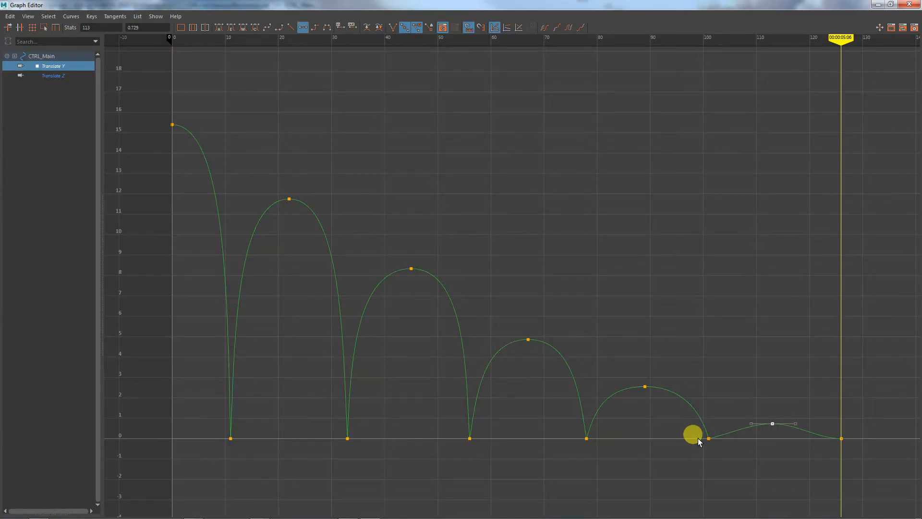
left_click_drag(741, 453, 742, 452)
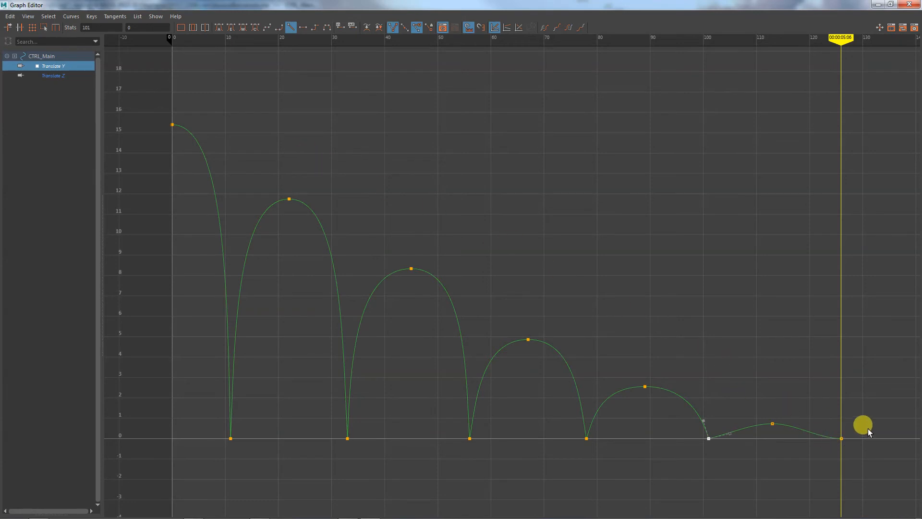
left_click_drag(868, 428, 813, 450, "shift")
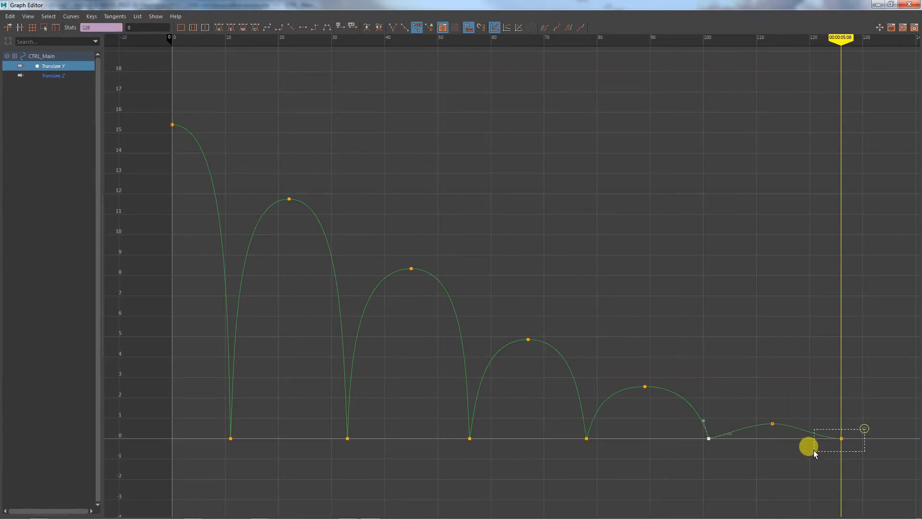
left_click(290, 28)
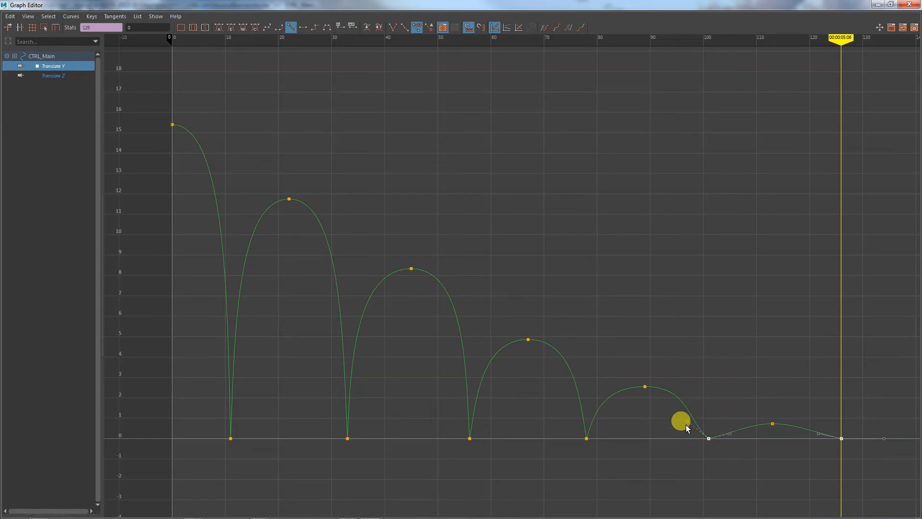
Widen the frame 113 peak's tangents and reshape the handles of the contact keys at 101 and 126, breaking their tangents for a rounded final bounce.
left_click_drag(797, 442, 731, 423)
left_click(708, 438)
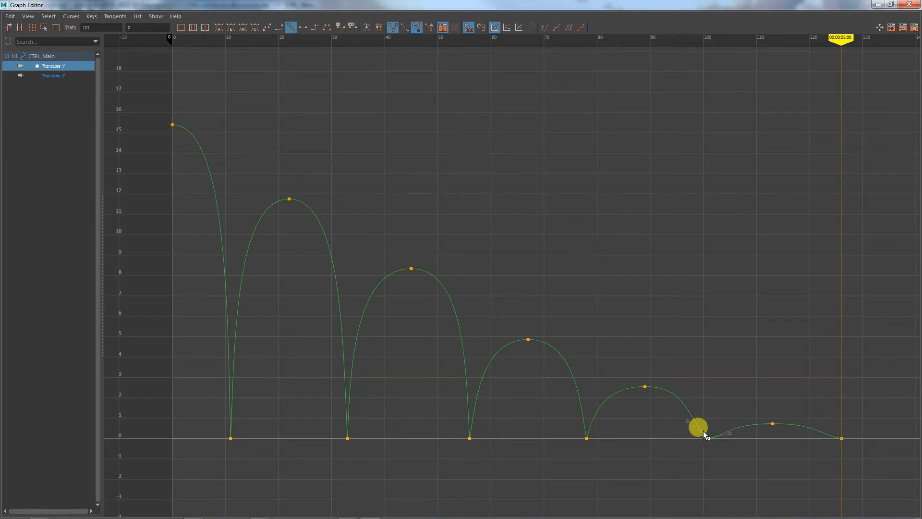
left_click_drag(686, 422, 728, 431)
left_click(730, 434)
left_click(840, 438)
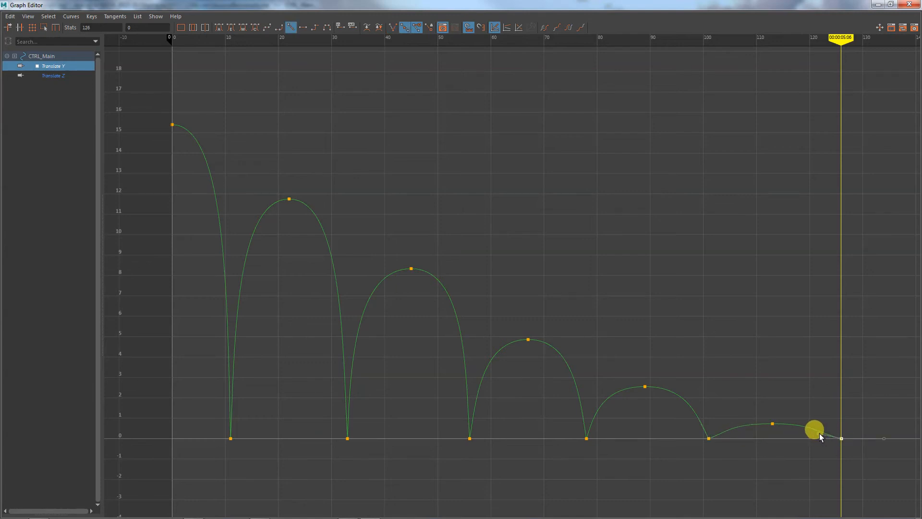
left_click(393, 27)
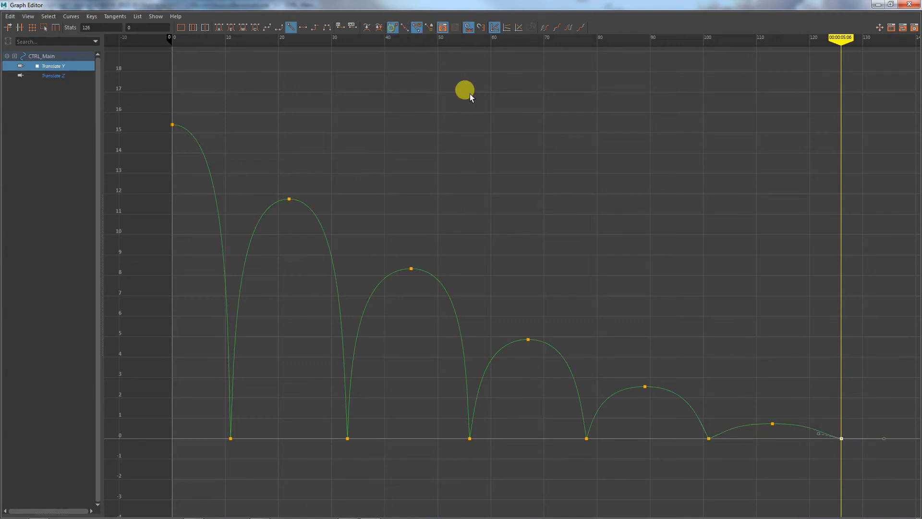
left_click(818, 429)
left_click(773, 423)
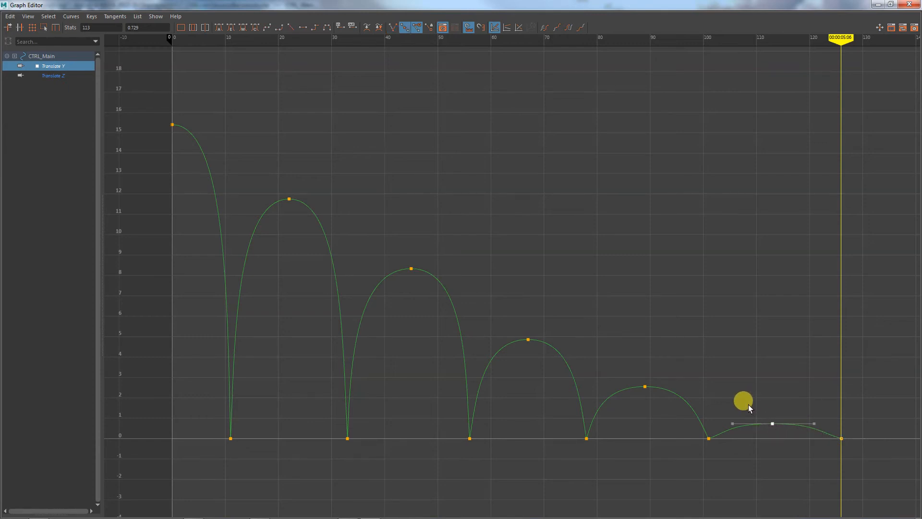
Compress the last two Translate Y bounces in time about frame 78 to end on 118, and the final bounce to end on 115.
left_click_drag(616, 354, 860, 468)
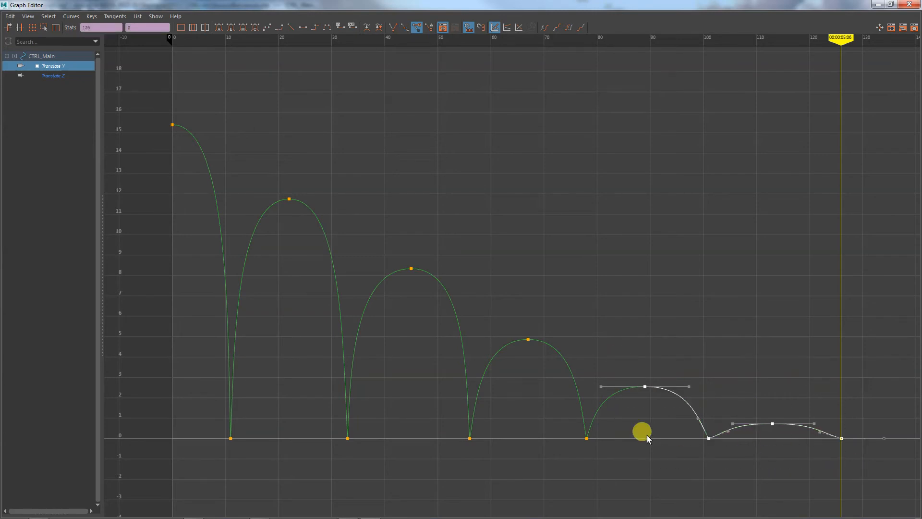
left_click_drag(578, 460, 868, 370)
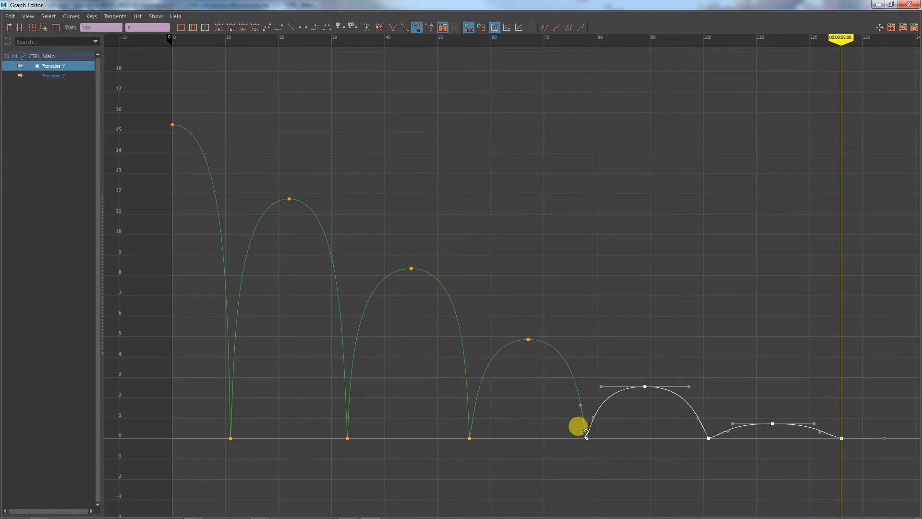
middle_click_drag(586, 434, 581, 440, "shift")
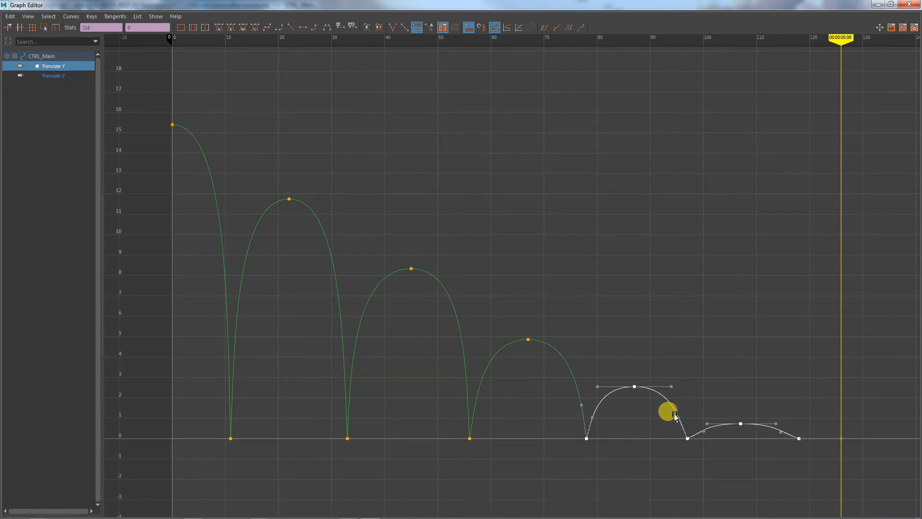
left_click_drag(687, 399, 822, 483)
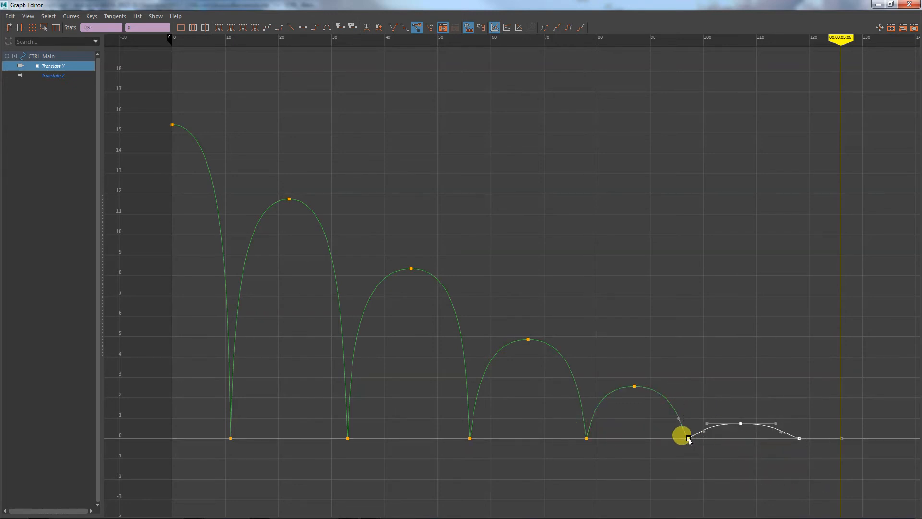
middle_click_drag(687, 433, 686, 439, "shift")
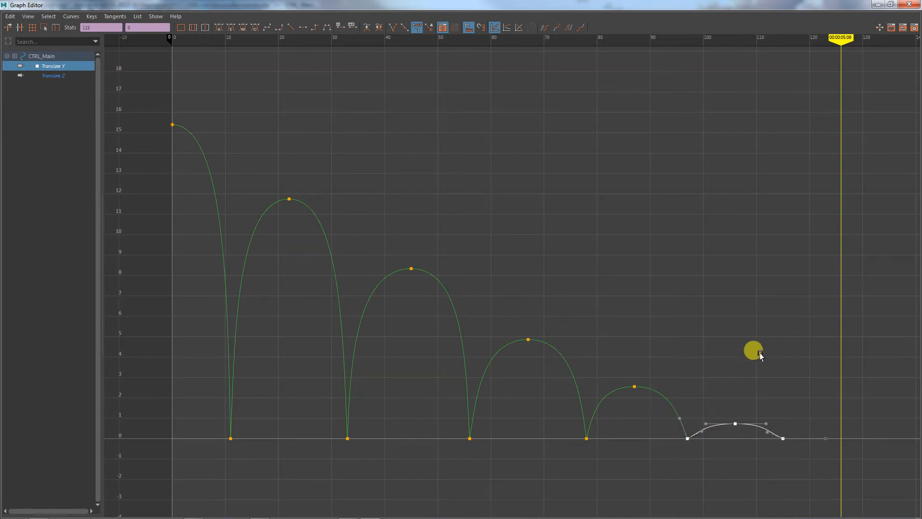
Play the animation from the first frame to check the timing of the shortened last bounces.
left_click(878, 4)
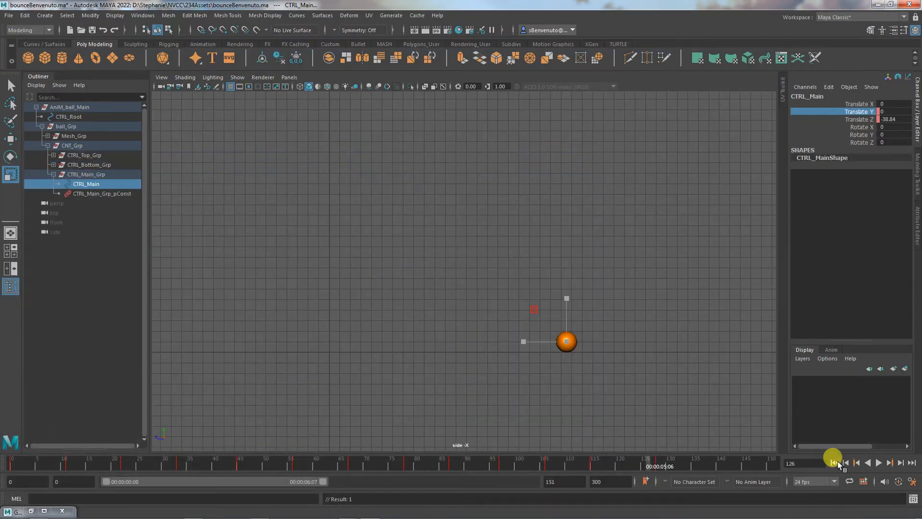
left_click(834, 462)
left_click(878, 463)
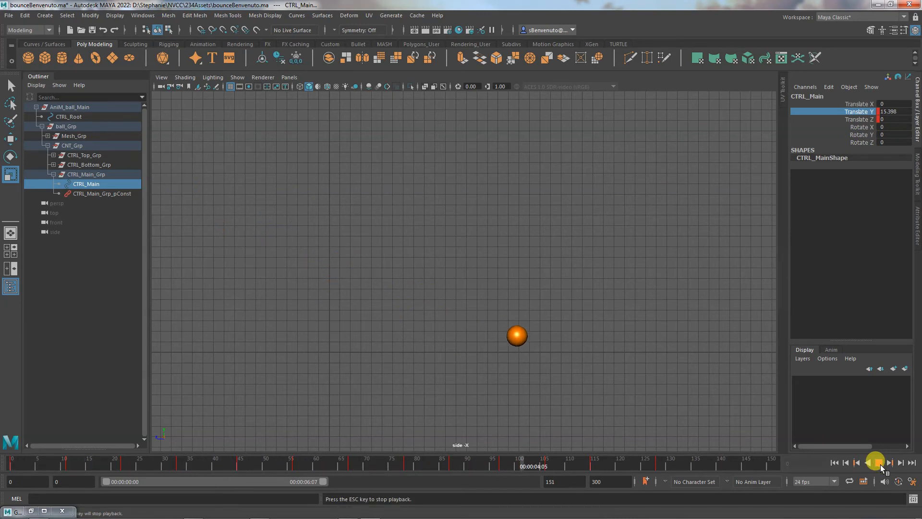
left_click(878, 463)
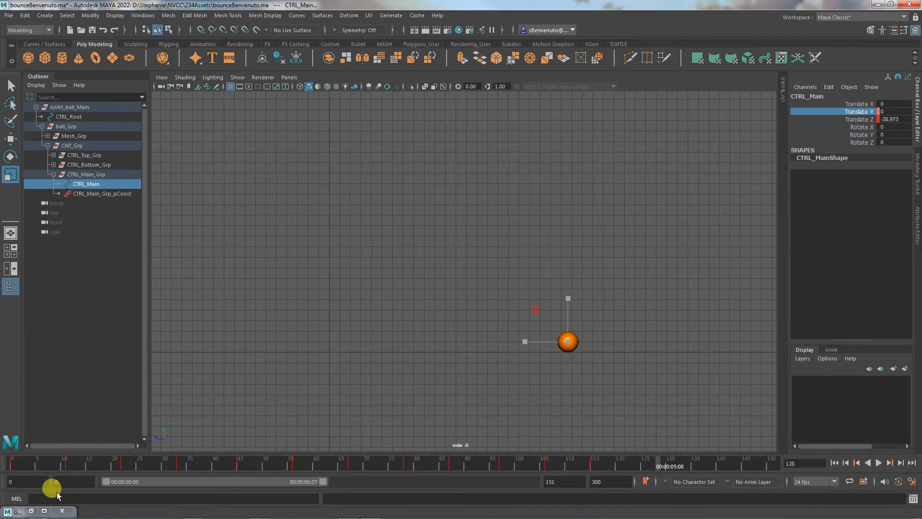
Compress the last two bounces further about frame 78 so their middle contact lands on frame 92, and shrink the final bounce to end near frame 101.
left_click(44, 510)
left_click_drag(570, 323, 819, 501)
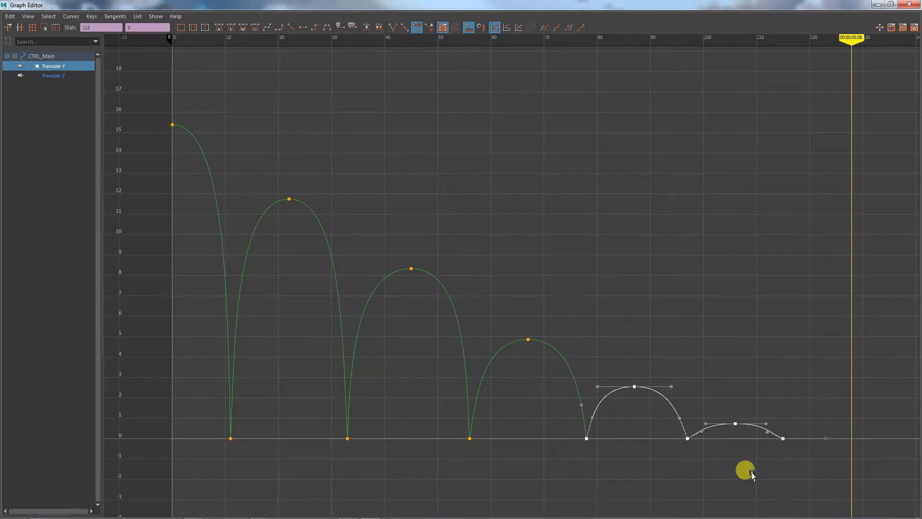
left_click_drag(588, 435, 759, 470)
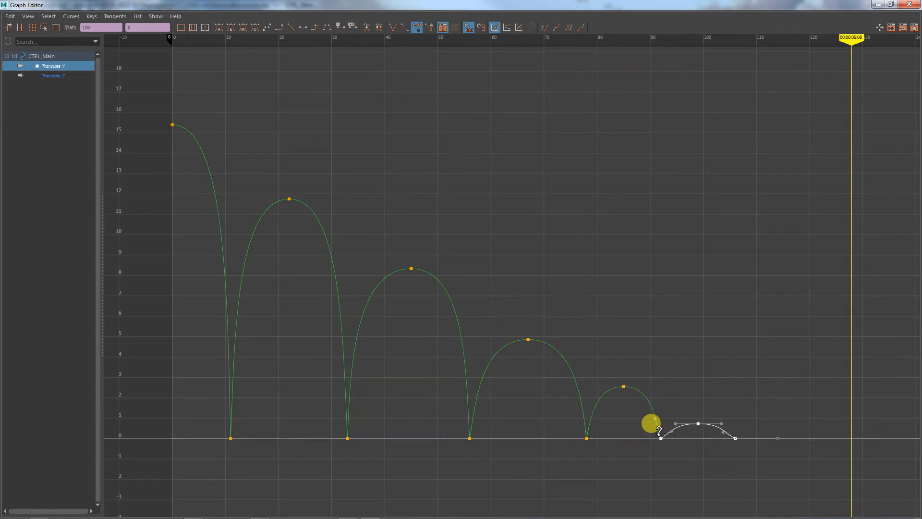
left_click_drag(658, 430, 650, 438)
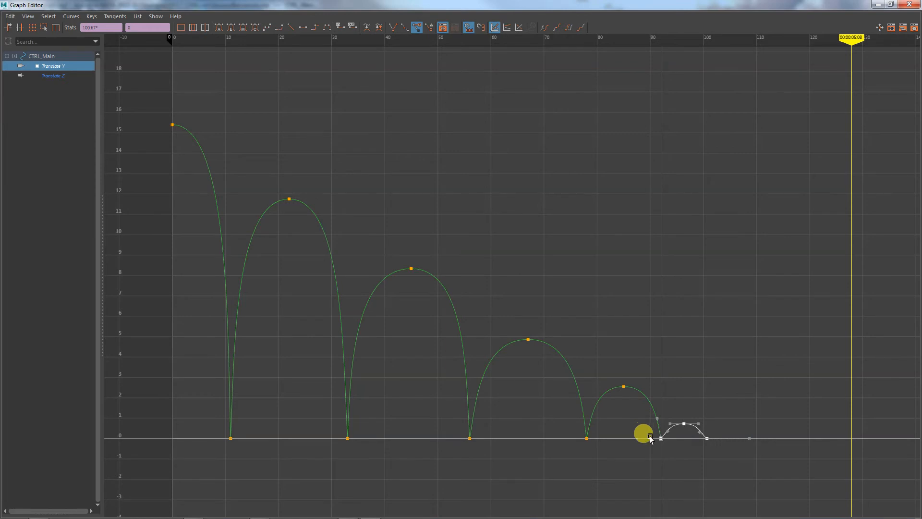
Shift the final Translate Y contact key to frame 100, keeping its height at 0.
left_click(586, 438)
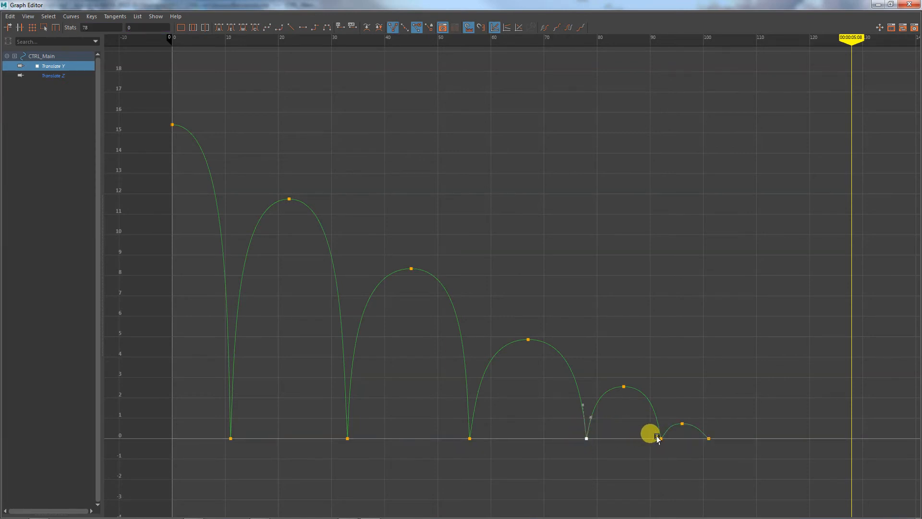
left_click(710, 436)
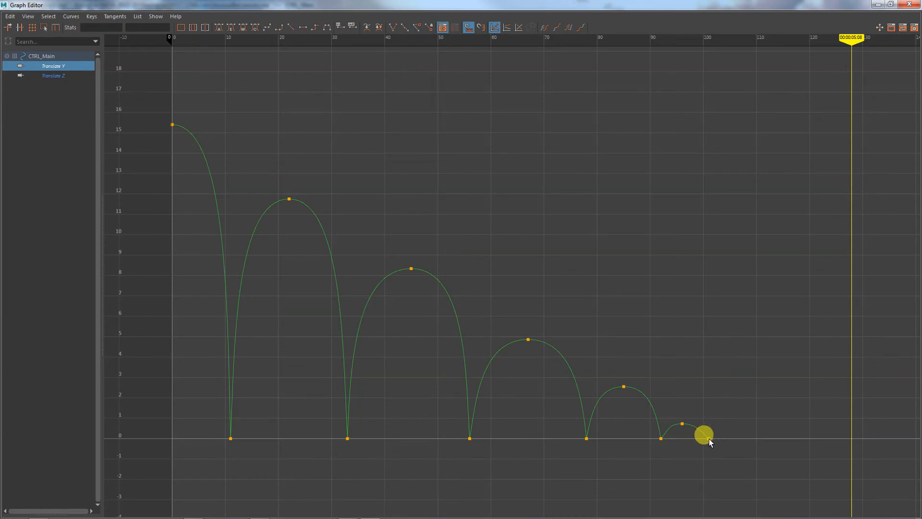
middle_click_drag(707, 432, 699, 436, "shift")
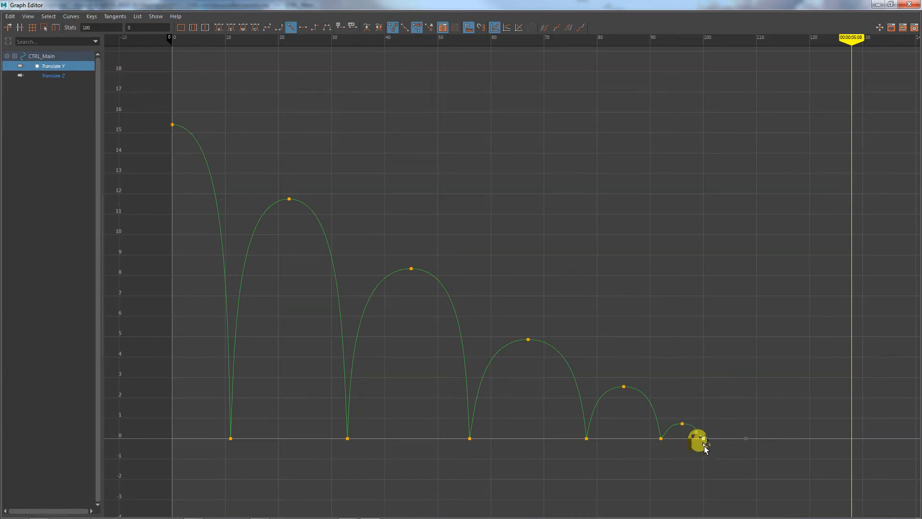
Play the animation twice from the first frame to review the tightened ending.
left_click(878, 5)
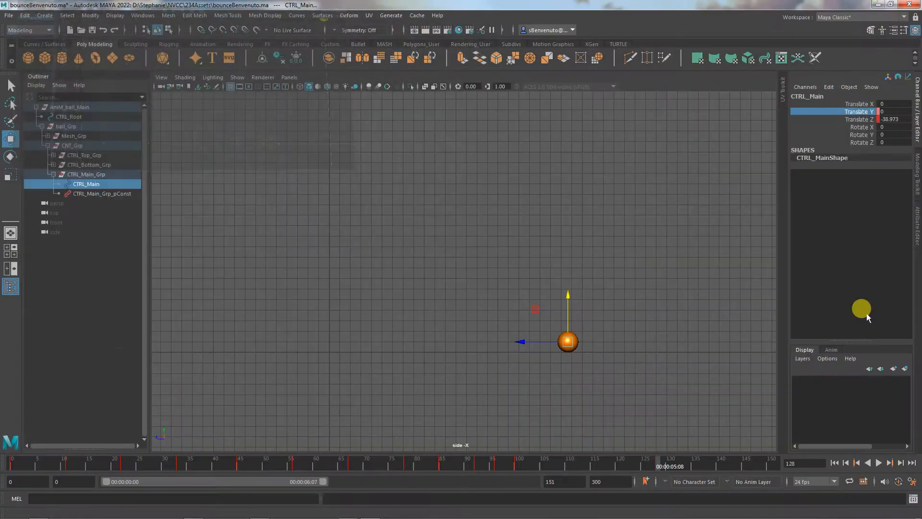
left_click(835, 462)
left_click(880, 461)
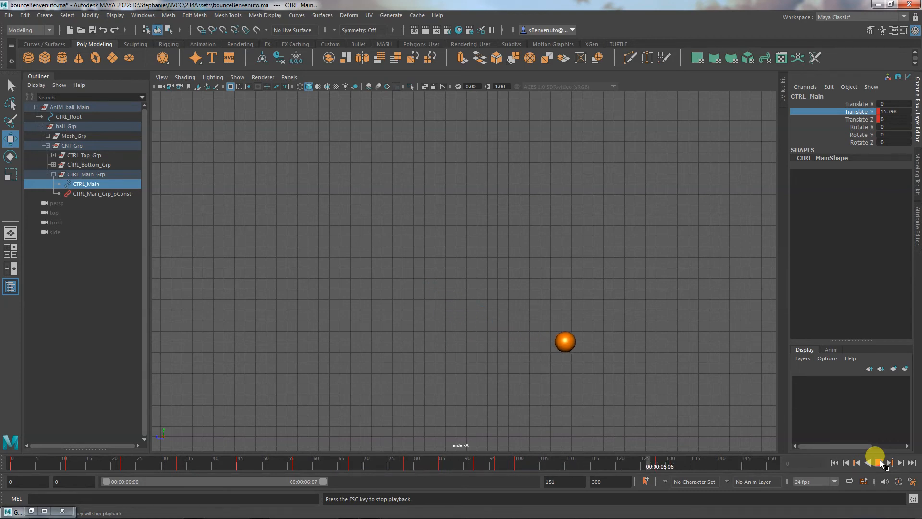
left_click(881, 462)
left_click(834, 462)
left_click(876, 462)
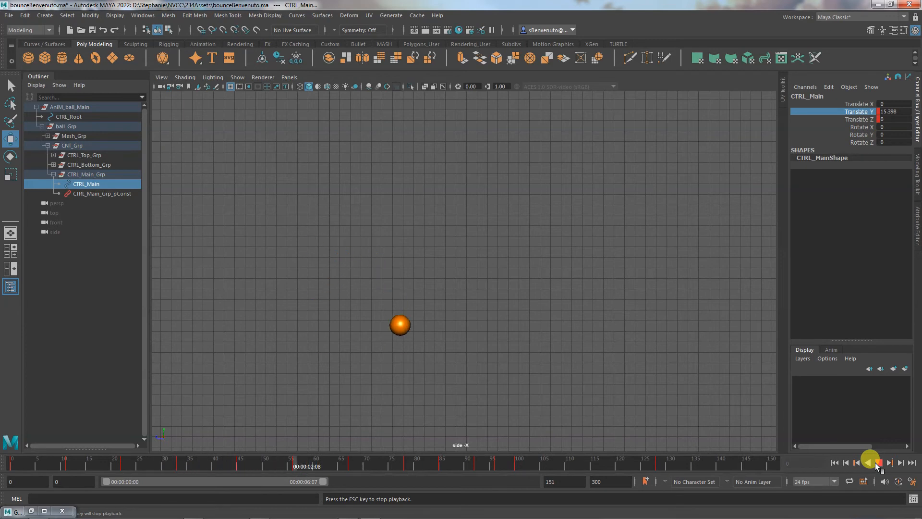
Stop playback and shift the Translate Y keys from the fourth arc's peak onward one frame earlier, so the final contact lands on frame 99.
left_click(875, 462)
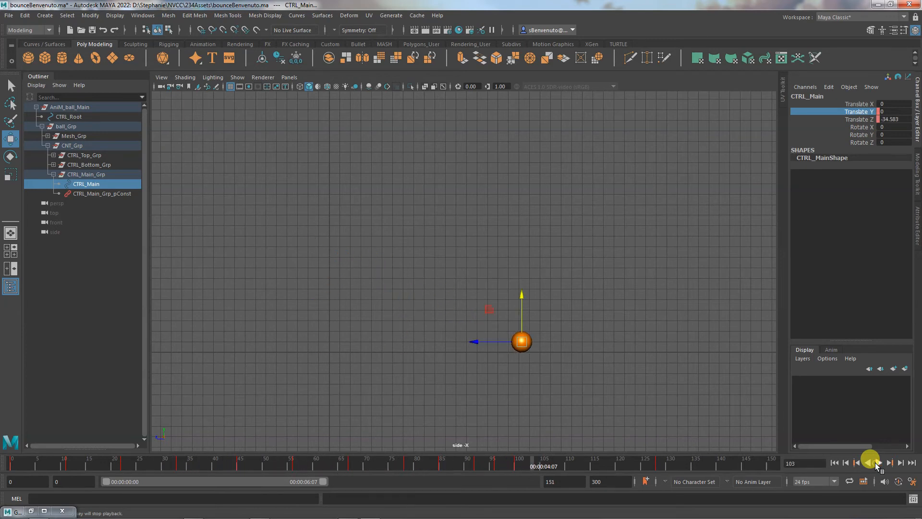
left_click(45, 510)
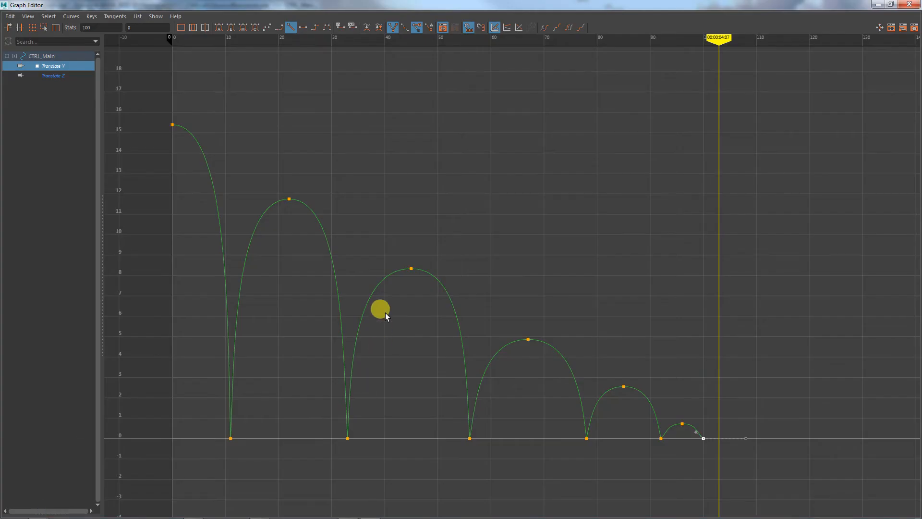
left_click_drag(490, 274, 728, 483)
left_click_drag(427, 463, 790, 327)
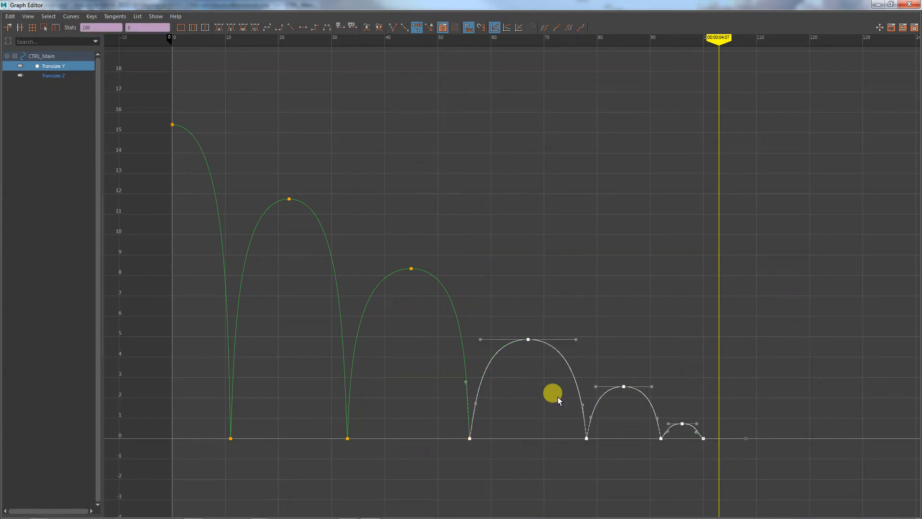
left_click_drag(491, 289, 737, 474)
middle_click_drag(587, 437, 581, 436, "shift")
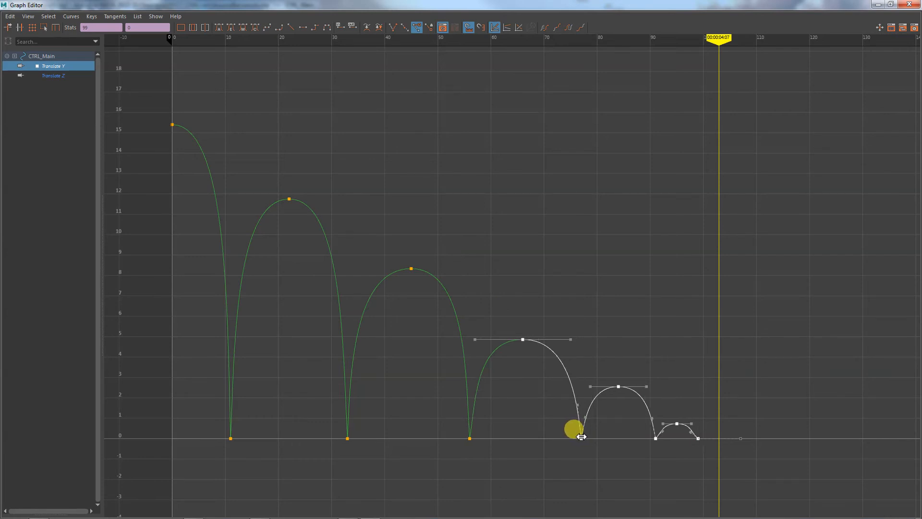
Shift the last two bounces one frame earlier, then shift everything from the third arc's peak onward to end on frame 97.
left_click_drag(566, 457, 741, 358)
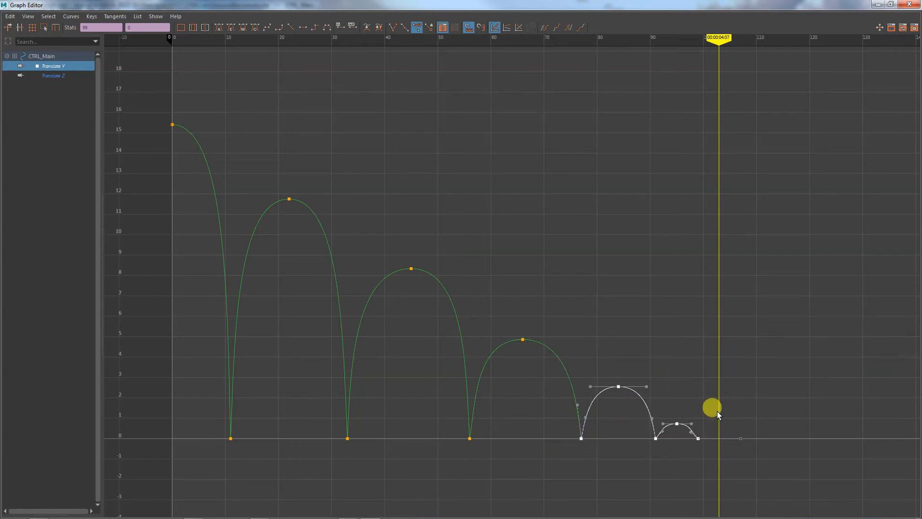
middle_click_drag(574, 429, 569, 430, "shift")
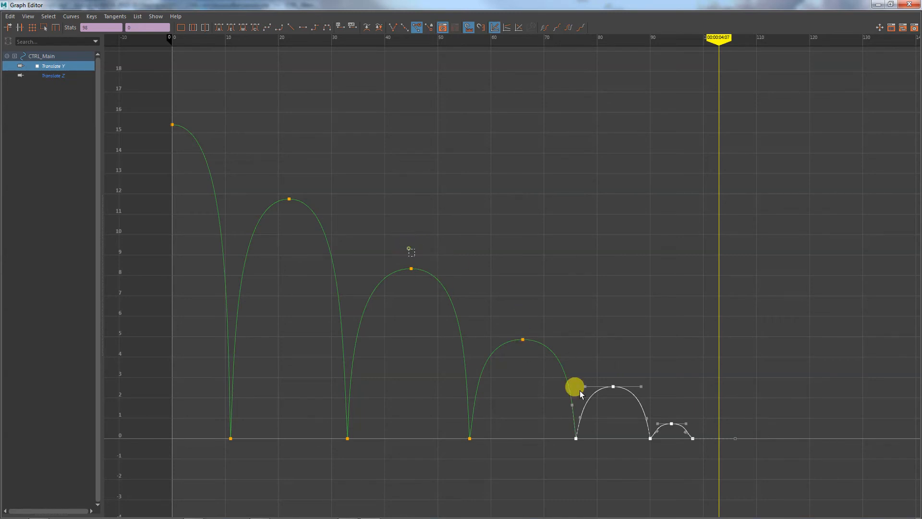
left_click_drag(410, 249, 765, 502)
middle_click_drag(468, 431, 457, 454, "shift")
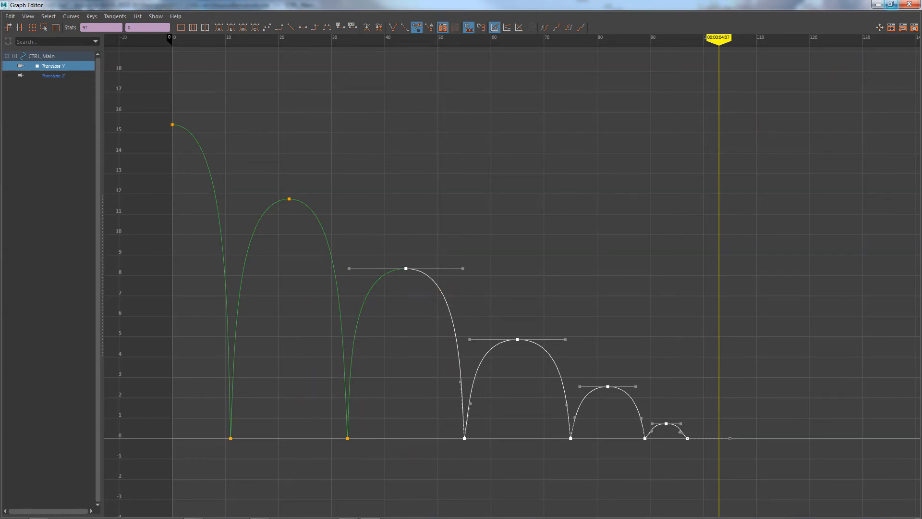
Play the animation from the first frame to check the tightened bounces, and save the scene.
left_click(909, 4)
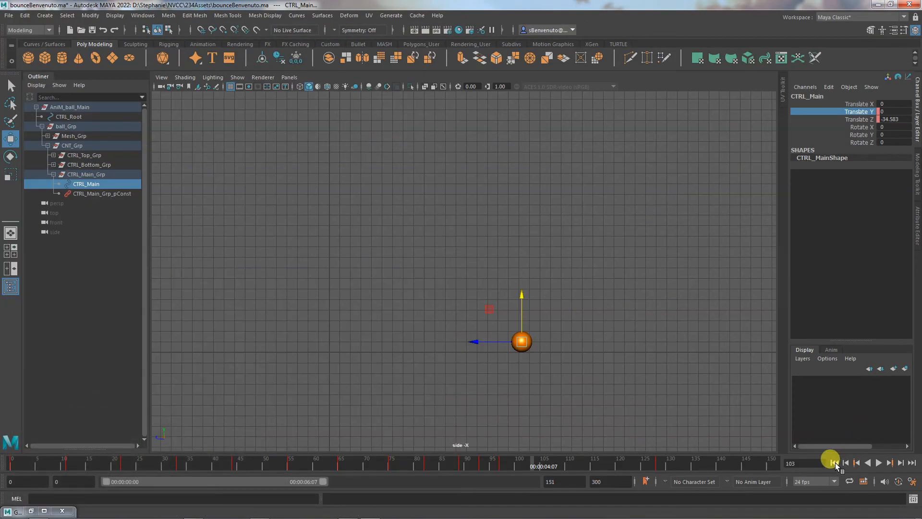
left_click(835, 463)
left_click(878, 462)
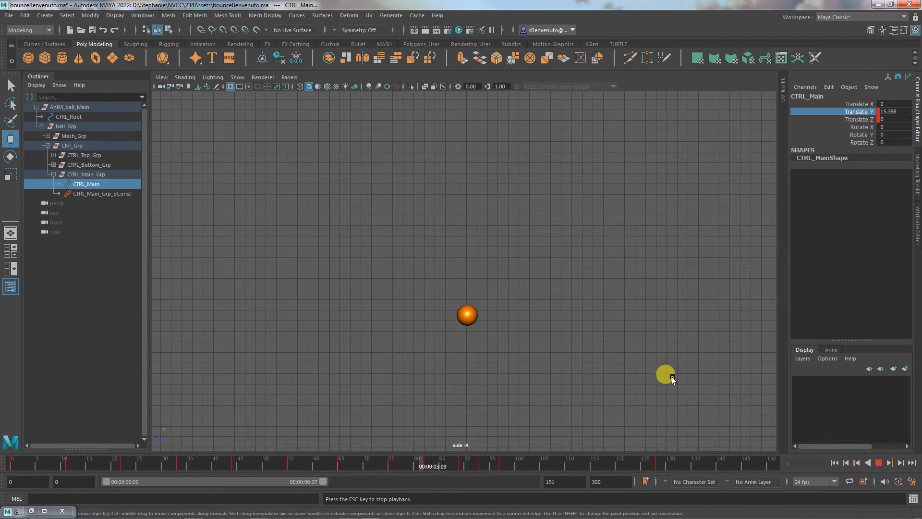
left_click(878, 462)
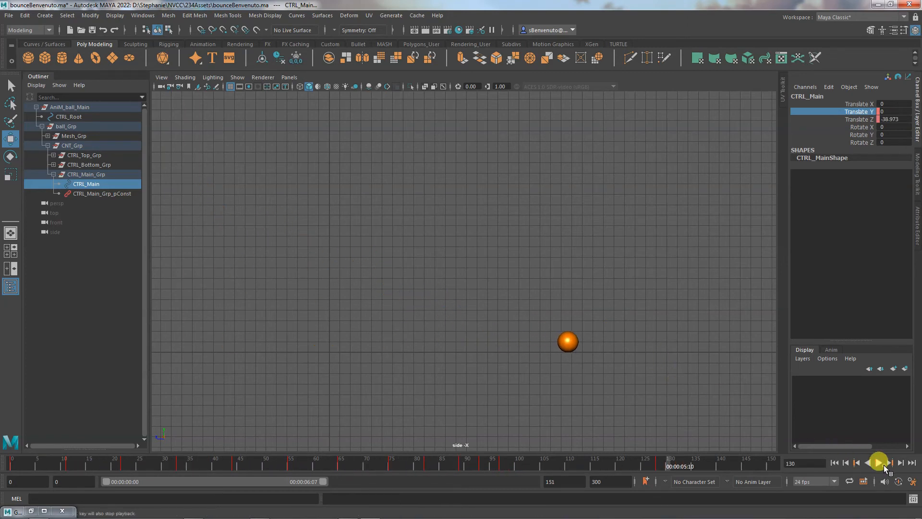
left_click(7, 16)
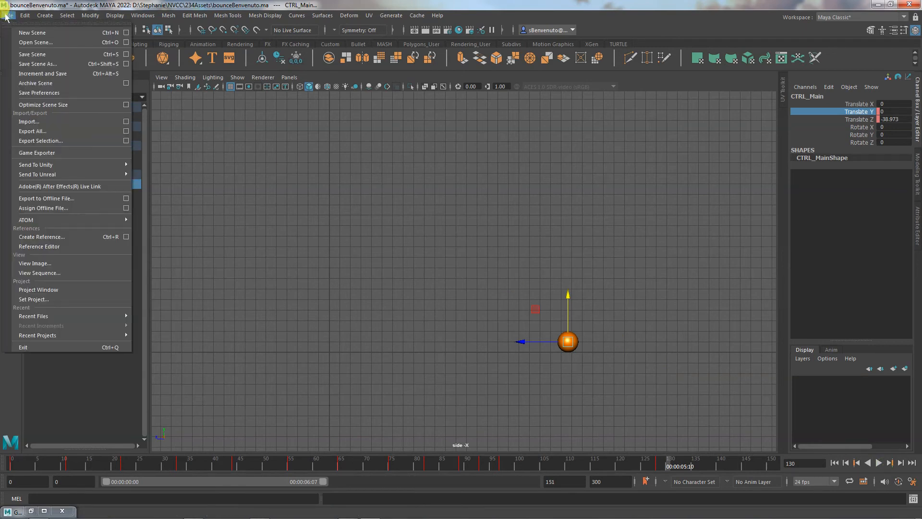
left_click(34, 54)
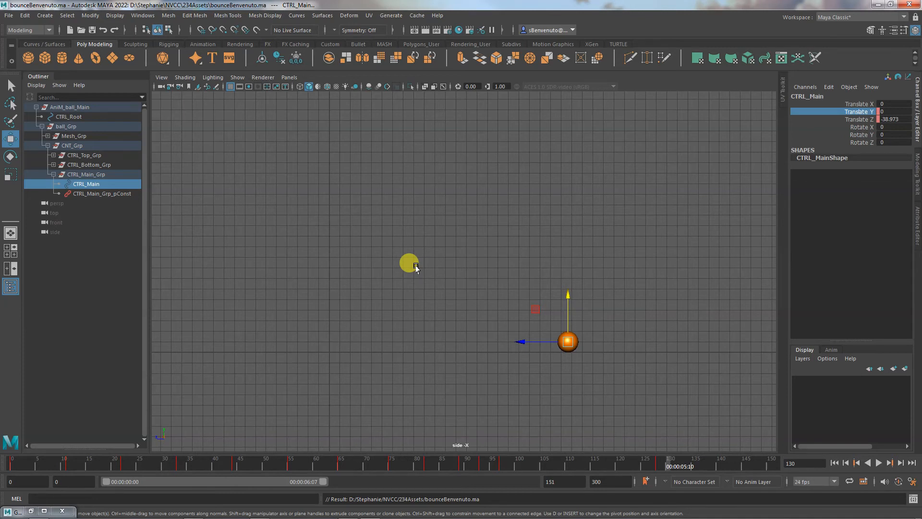
Examine the Translate Z curve and its last key in the Graph Editor.
left_click(44, 511)
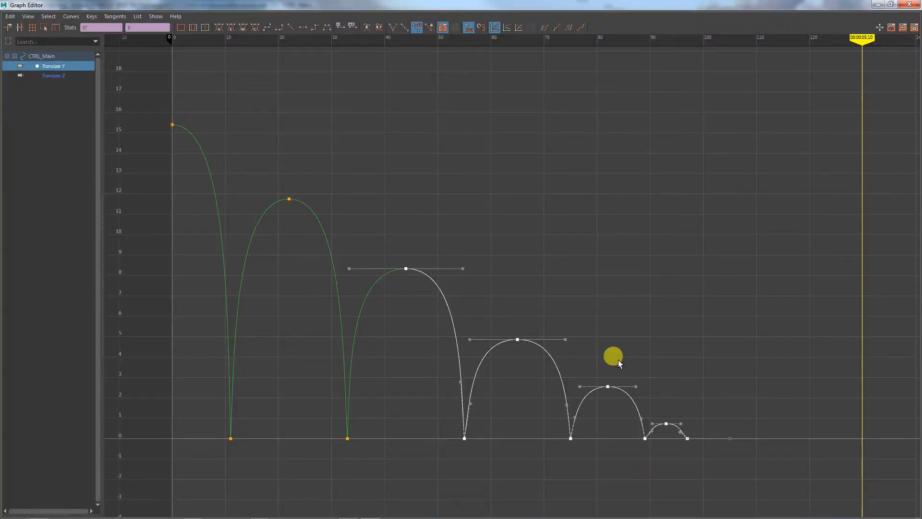
left_click(54, 75)
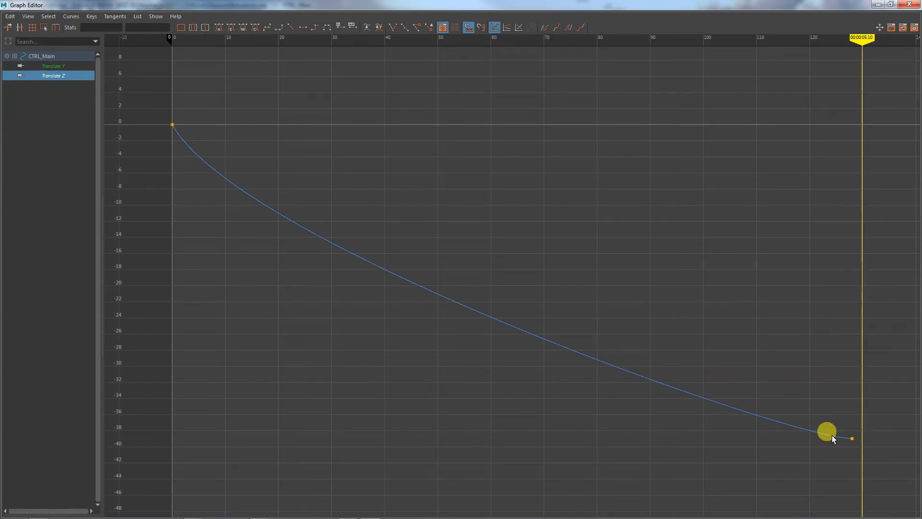
left_click(848, 437)
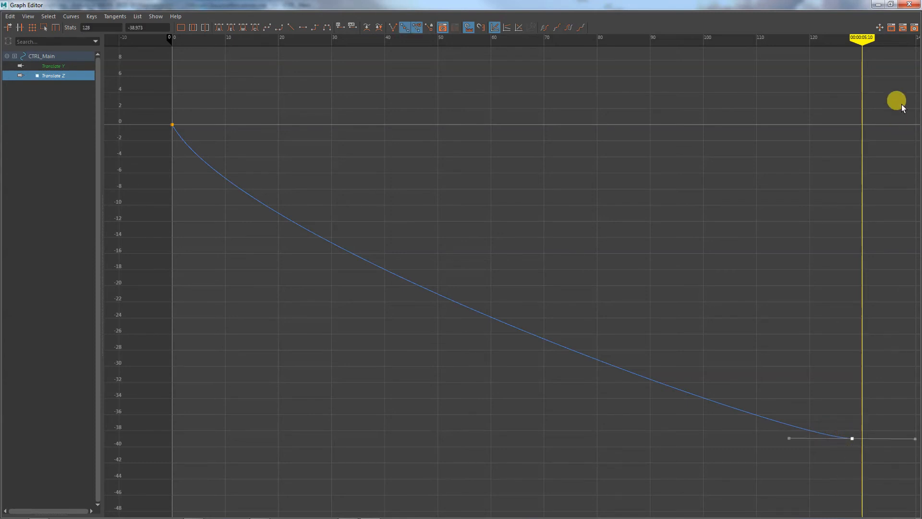
left_click(878, 4)
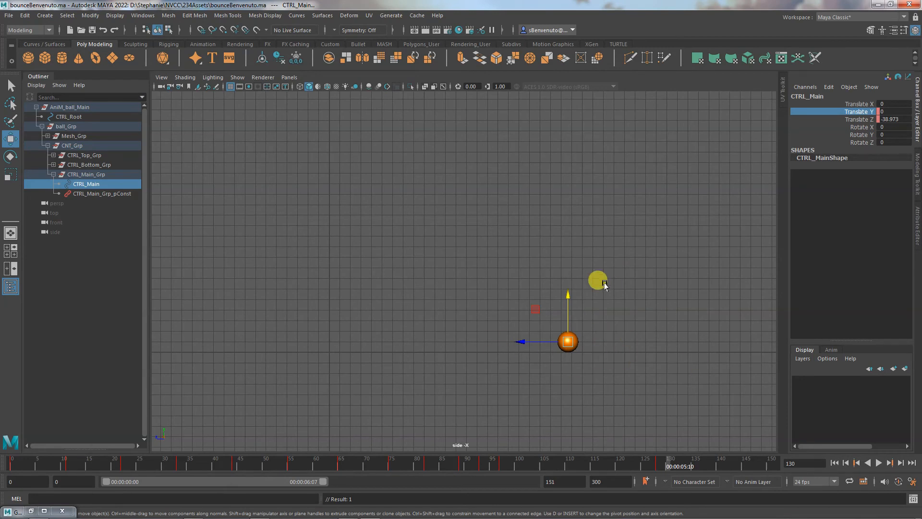
Switch to the full perspective view and set the Ball Type of CTRL_Root to Basic.
key("space")
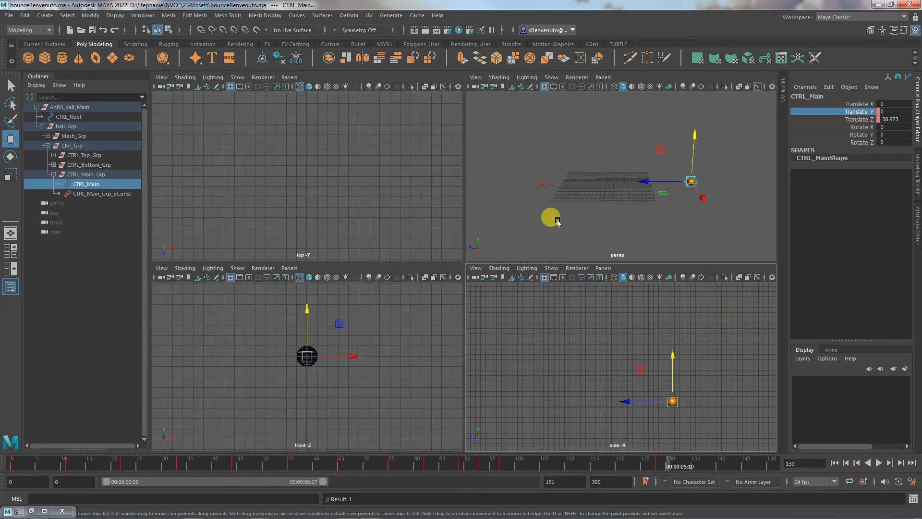
key("space")
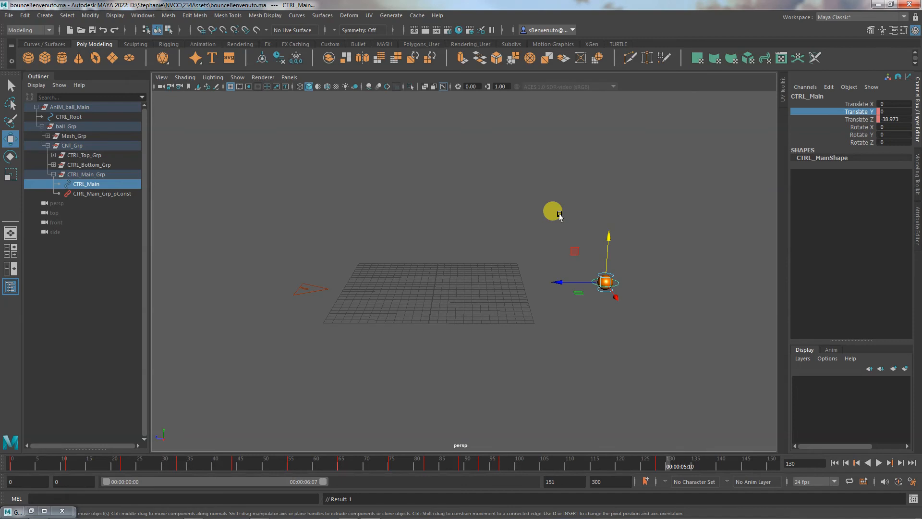
left_click(309, 291)
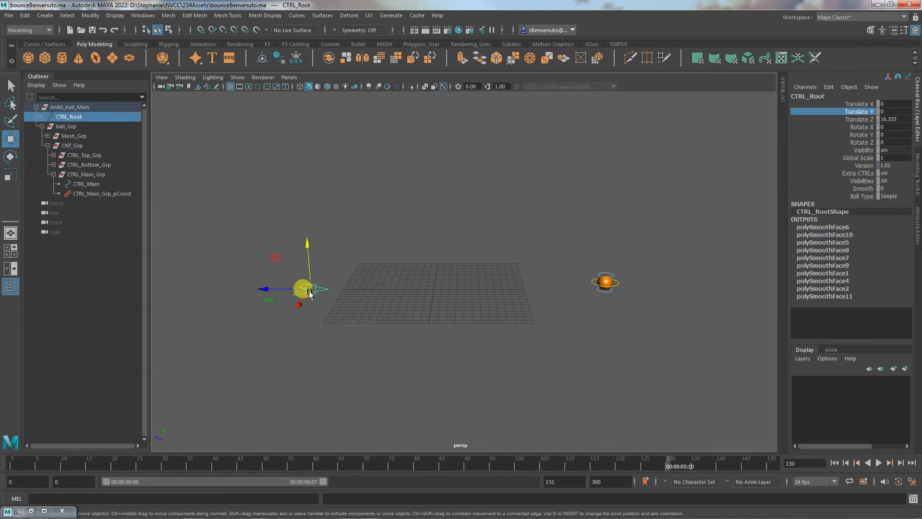
left_click(886, 196)
left_click(891, 212)
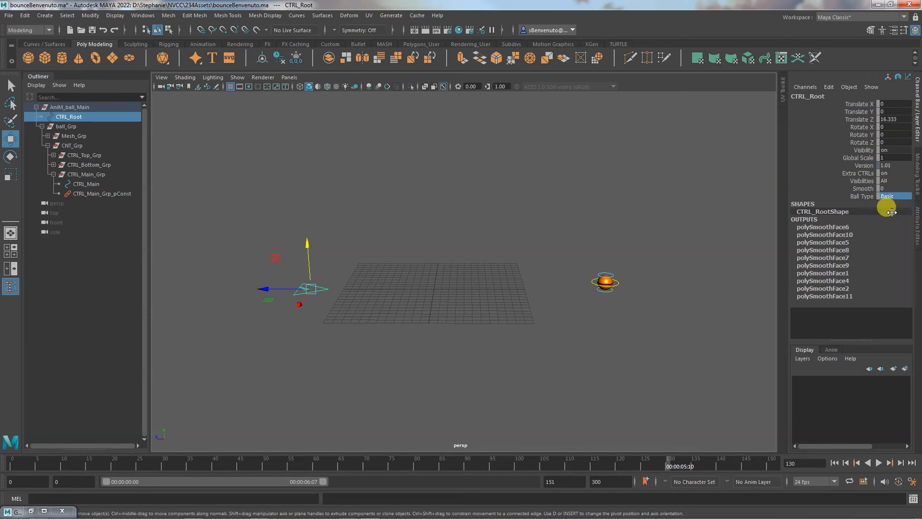
Return to frame 0 and select the ball's CTRL_Main control.
left_click_drag(103, 465, 11, 465)
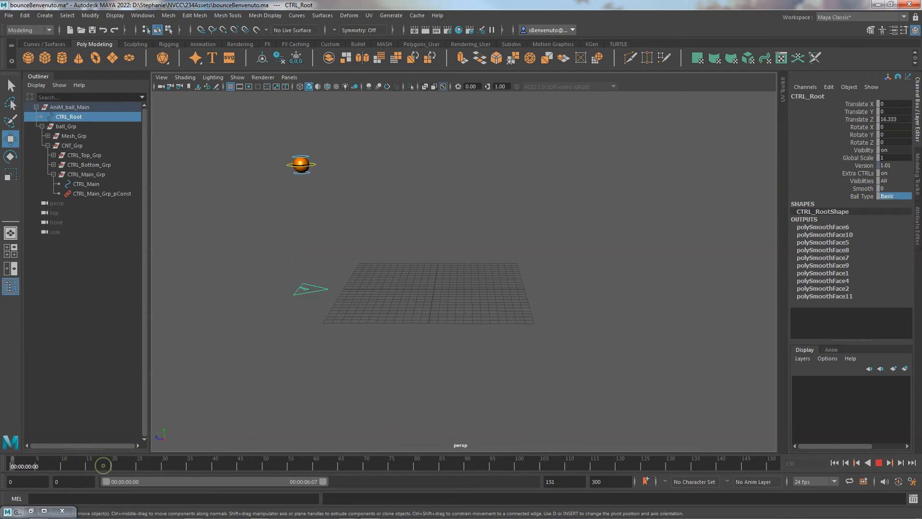
left_click(310, 165)
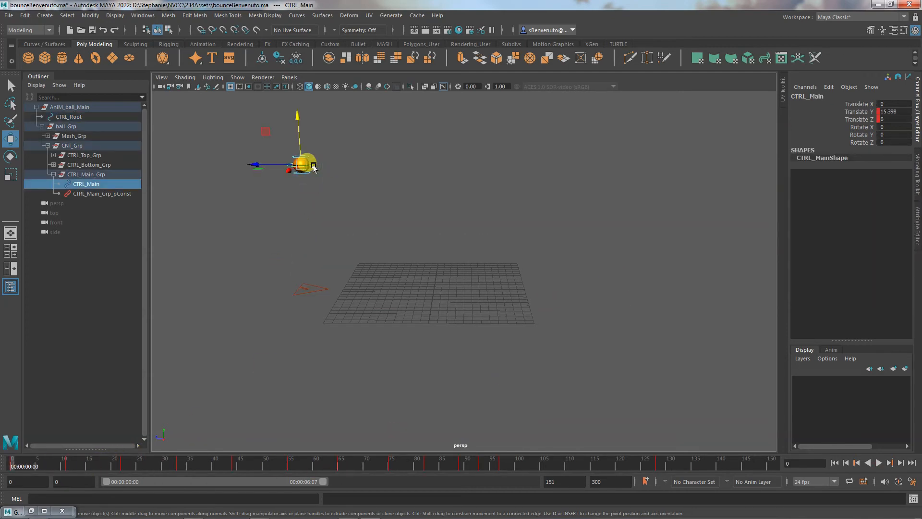
left_click(42, 511)
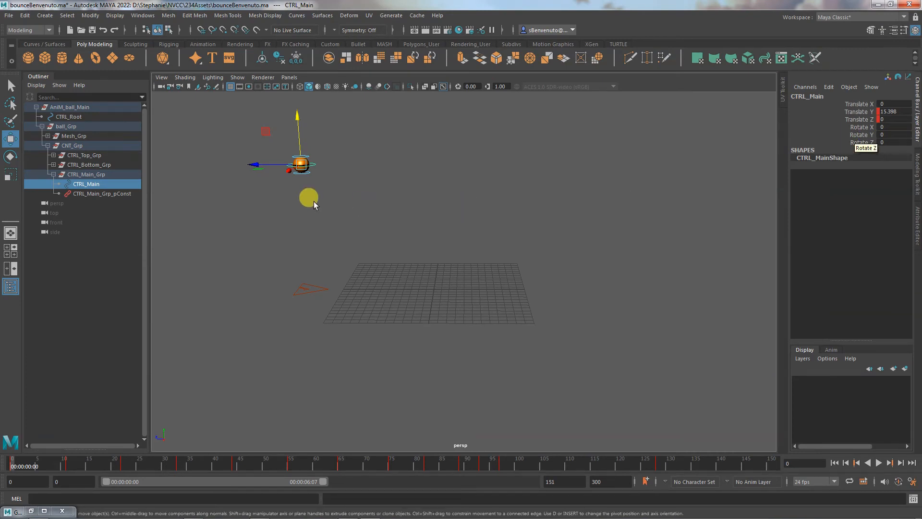
Try rotating the ball slightly about its X axis, and undo the rotation.
key("e")
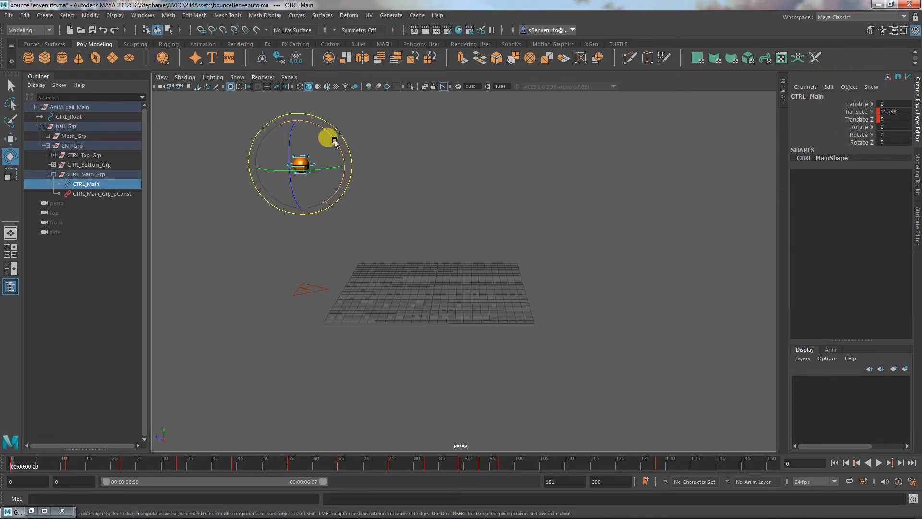
left_click_drag(329, 139, 331, 144)
key("ctrl+z")
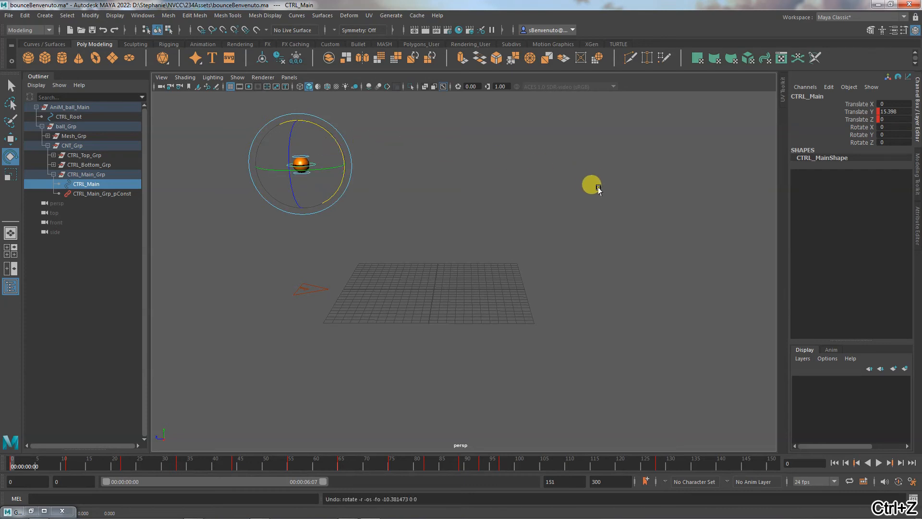
Key CTRL_Main's Rotate X at 0 on frame 0 and at -209.16 on frame 97.
right_click(858, 127)
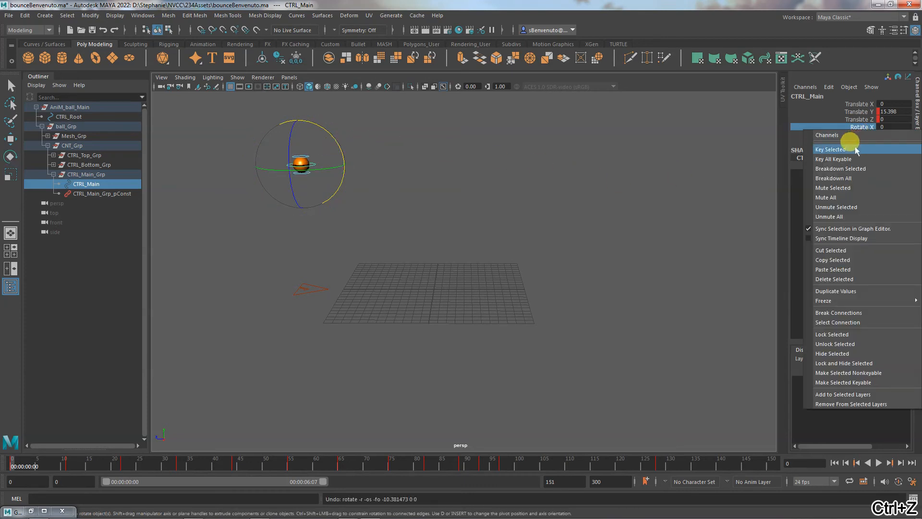
left_click(855, 147)
left_click_drag(460, 459, 501, 465)
key("alt+v")
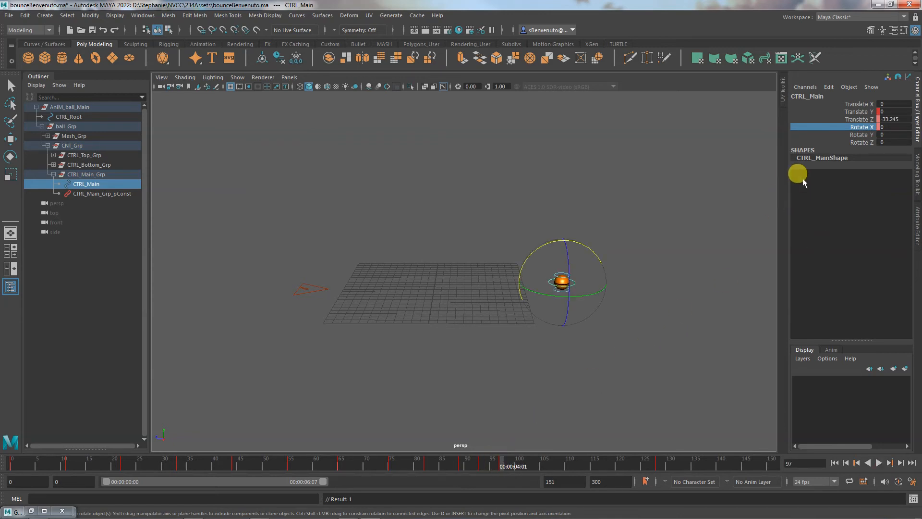
middle_click_drag(841, 148, 752, 178)
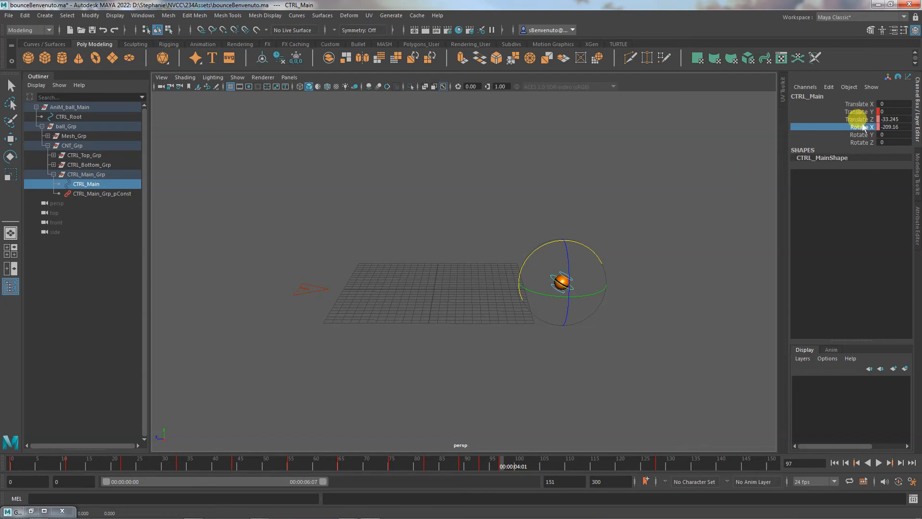
right_click(863, 127)
left_click(846, 140)
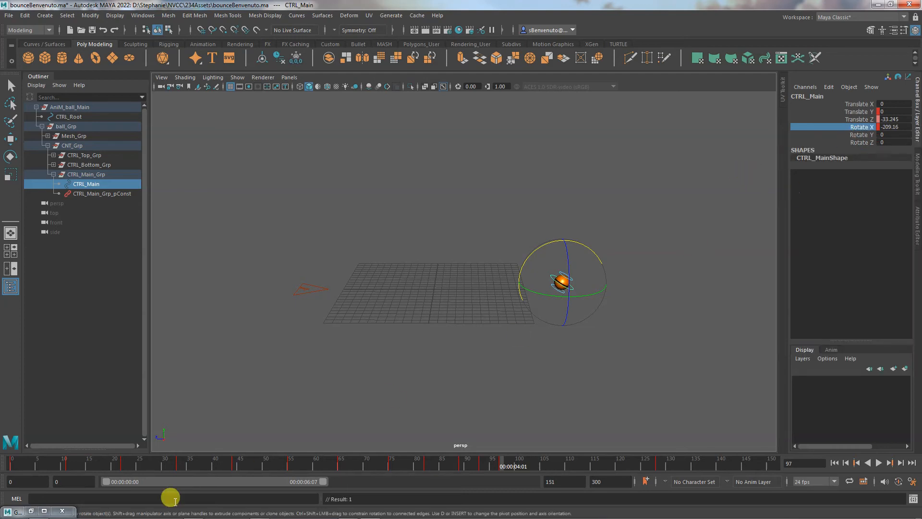
Return to frame 0 with CTRL_Main selected and hide NURBS curves in the perspective view.
left_click_drag(43, 463, 10, 462)
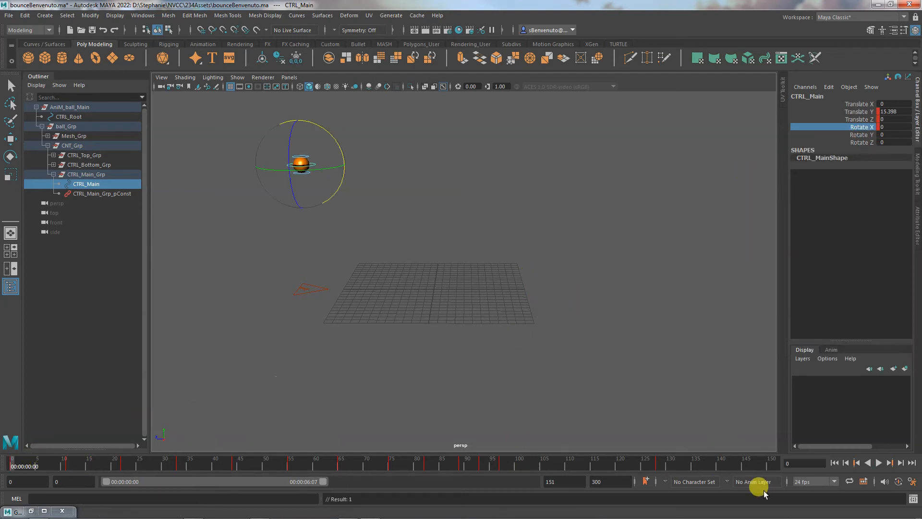
left_click(596, 350)
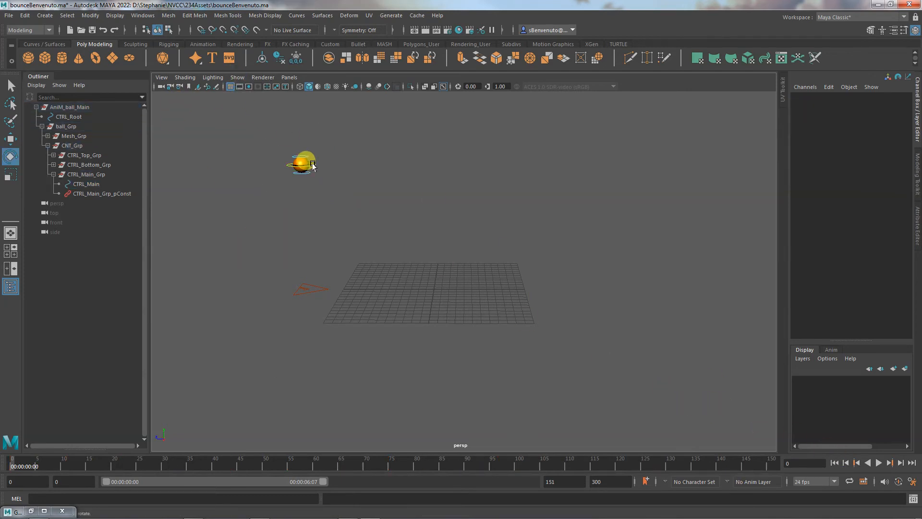
left_click(313, 165)
left_click(237, 77)
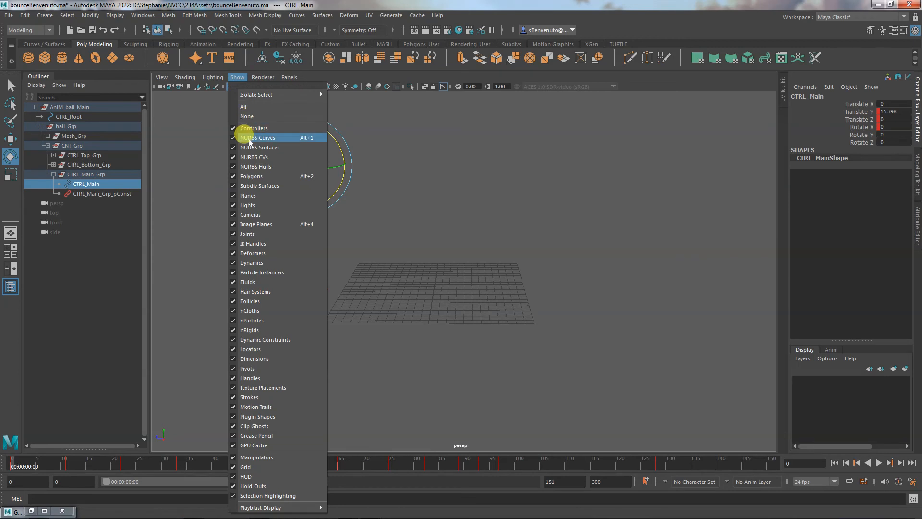
left_click(249, 139)
Hide the rotation manipulator and play the animation to check the ball's spin.
key("q")
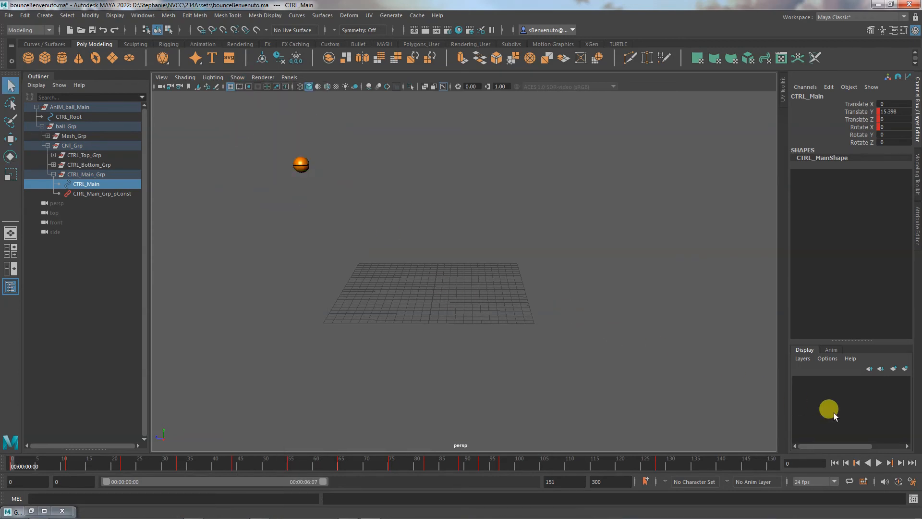
left_click(878, 462)
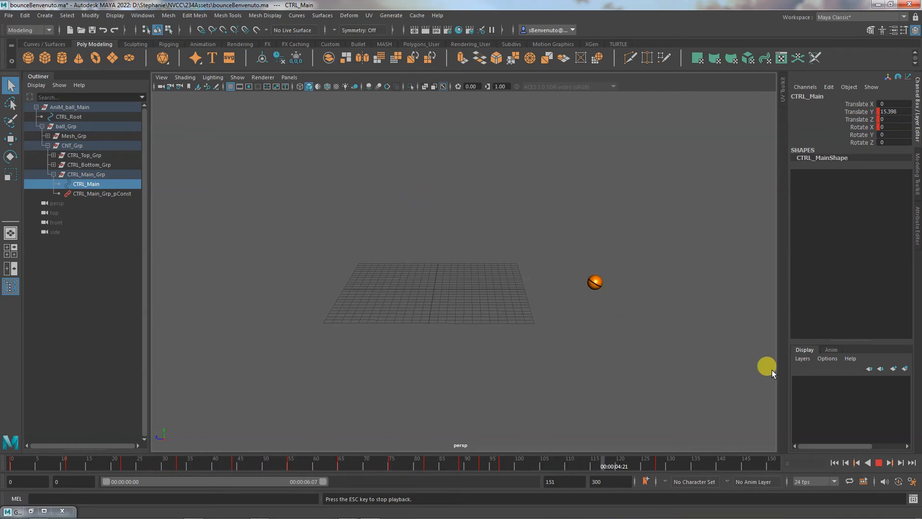
left_click(878, 463)
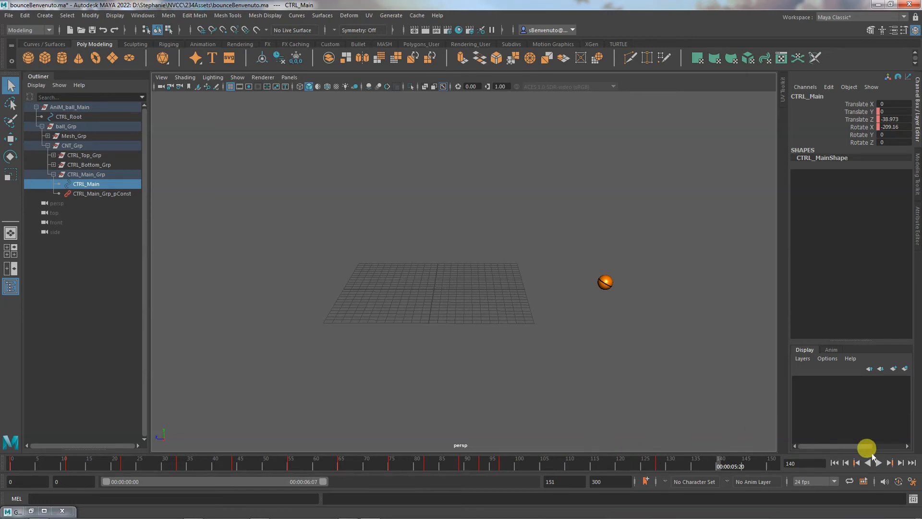
Set CTRL_Main's Rotate X to about -287.64 on frame 97 and key it.
left_click(891, 463)
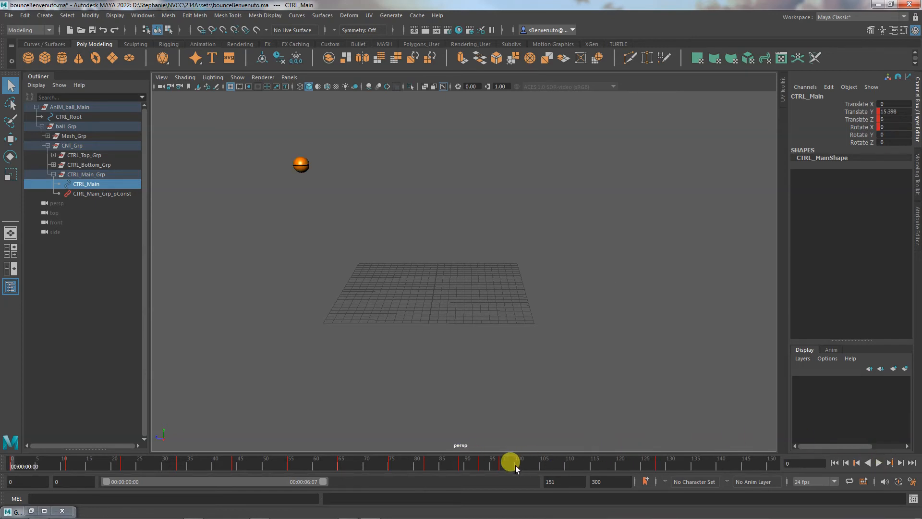
left_click_drag(515, 465, 501, 467)
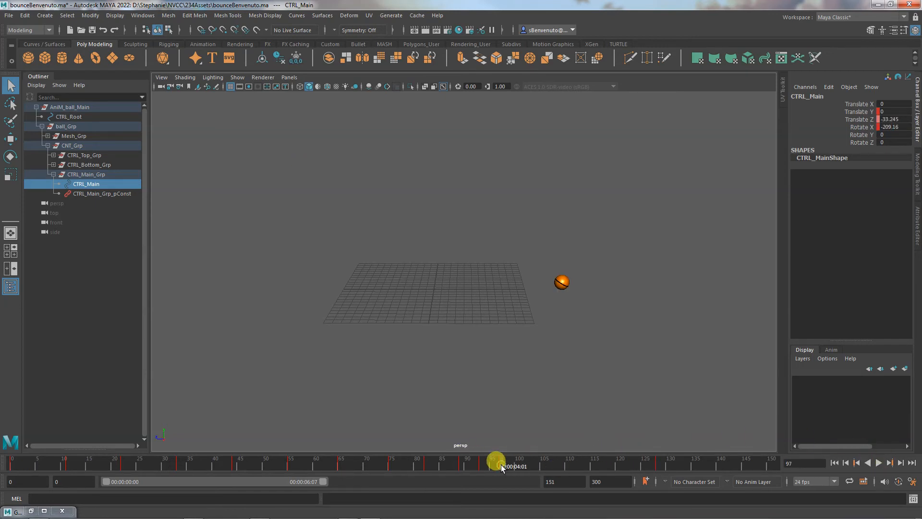
left_click(852, 126)
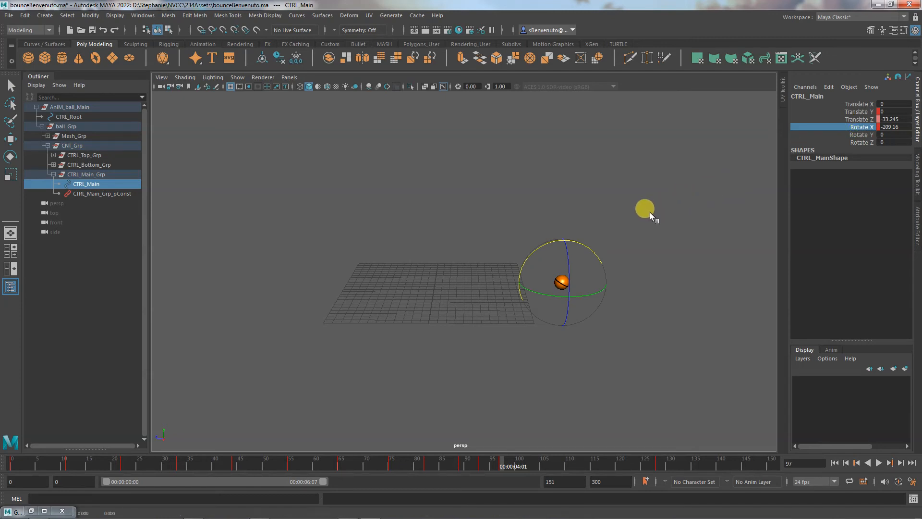
middle_click_drag(649, 212, 754, 217)
right_click(857, 127)
left_click(854, 145)
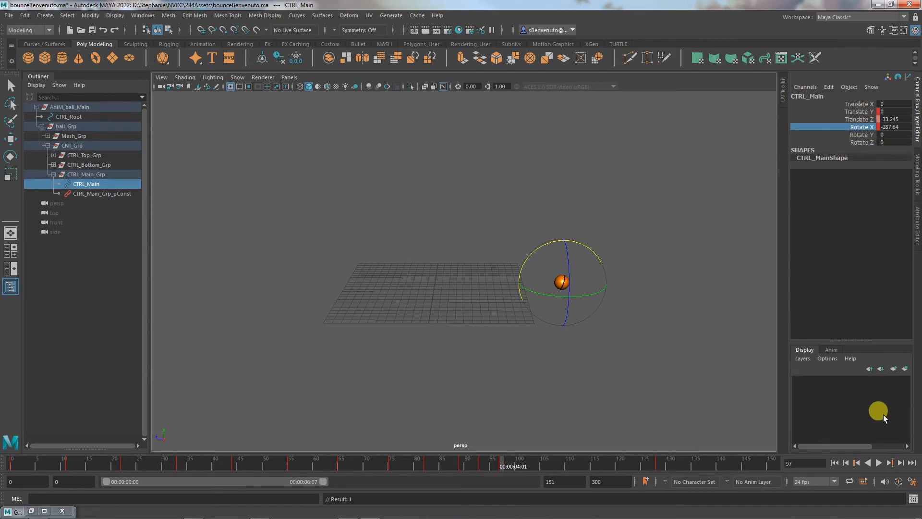
Play the animation from frame 0, scrub back to frame 49, and replay it to check the ball's faster spin.
left_click(834, 463)
left_click(875, 462)
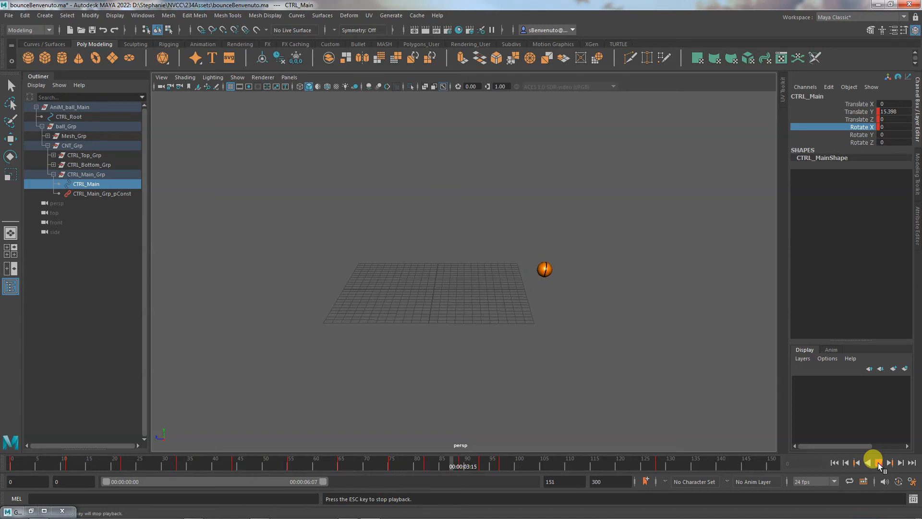
left_click(878, 463)
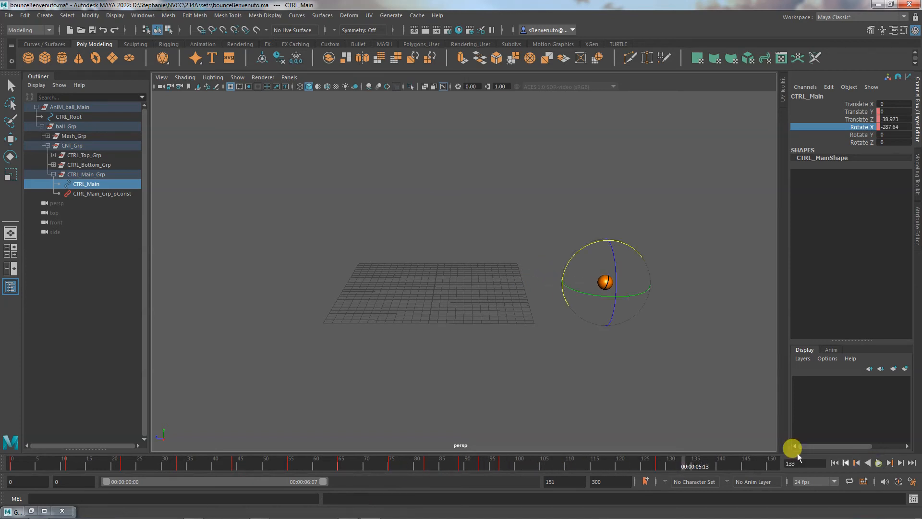
left_click_drag(427, 468, 260, 468)
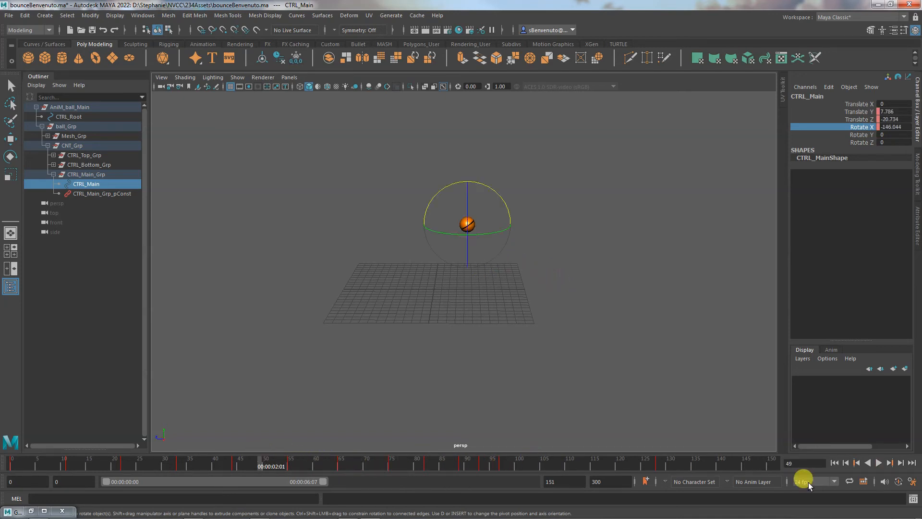
left_click(879, 462)
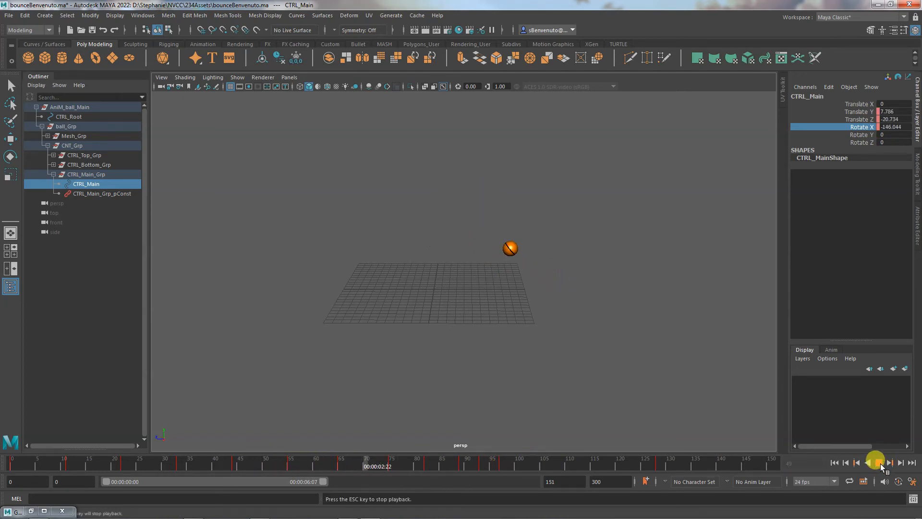
left_click(881, 464)
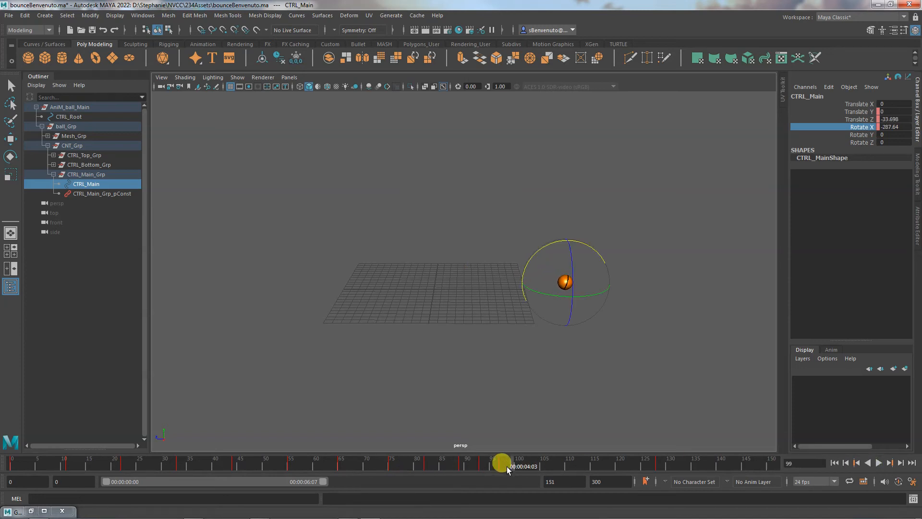
Key CTRL_Main's current Rotate X value on frame 89.
mouse_move(450, 463)
left_mouse_down()
mouse_move(484, 464)
mouse_move(462, 464)
left_mouse_up()
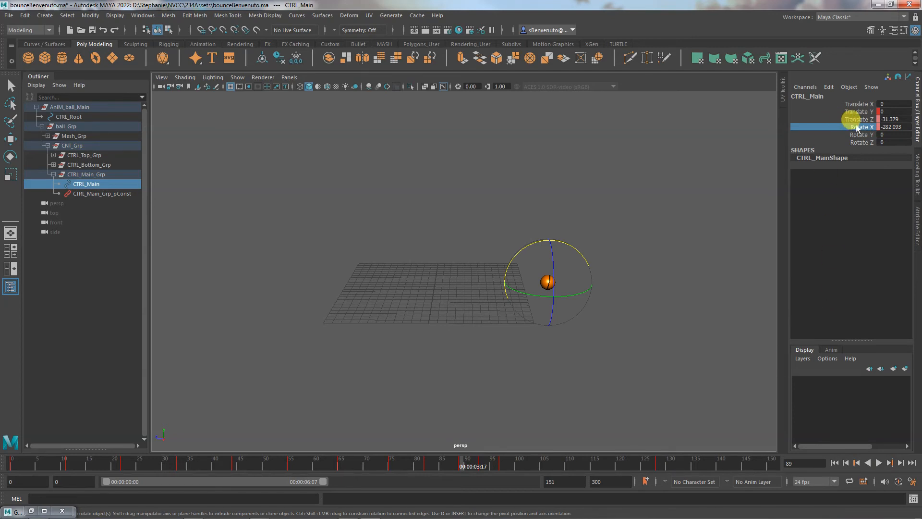
right_click(858, 128)
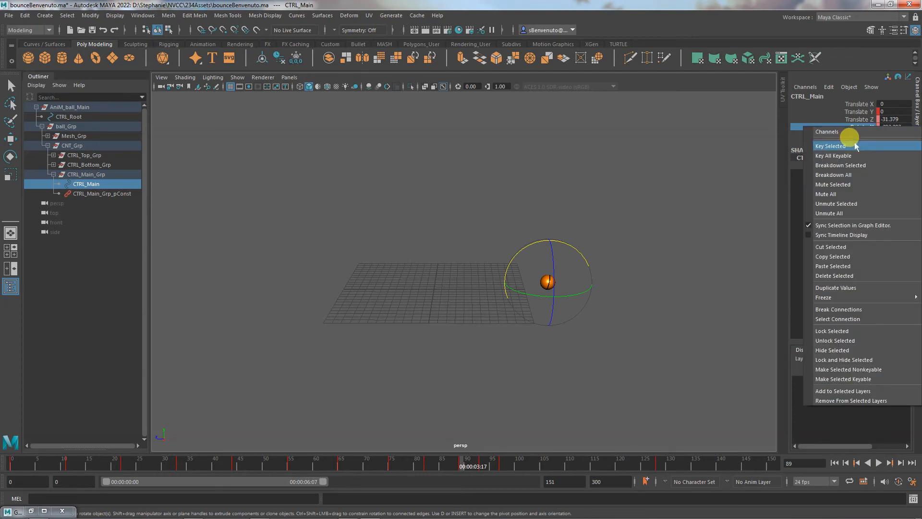
left_click(849, 144)
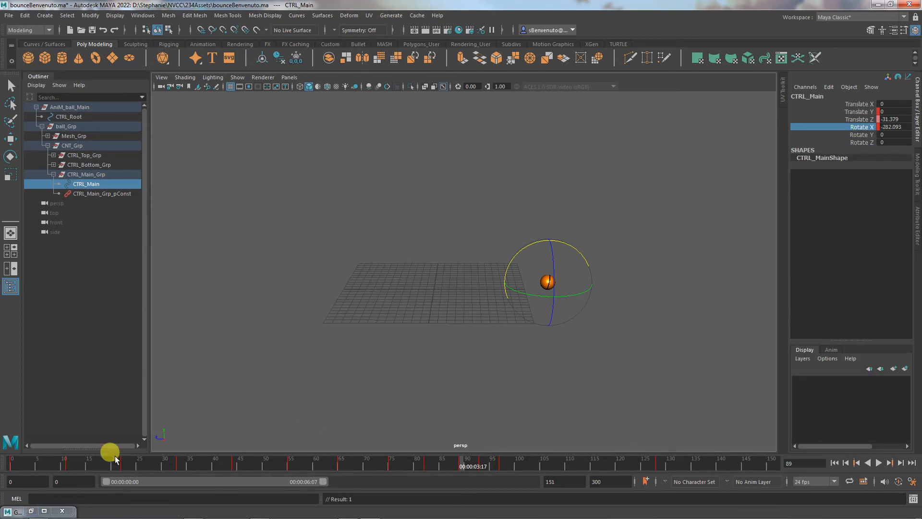
Examine CTRL_Main's Rotate X curve and its end keys in the Graph Editor, and minimize the editor.
left_click(44, 511)
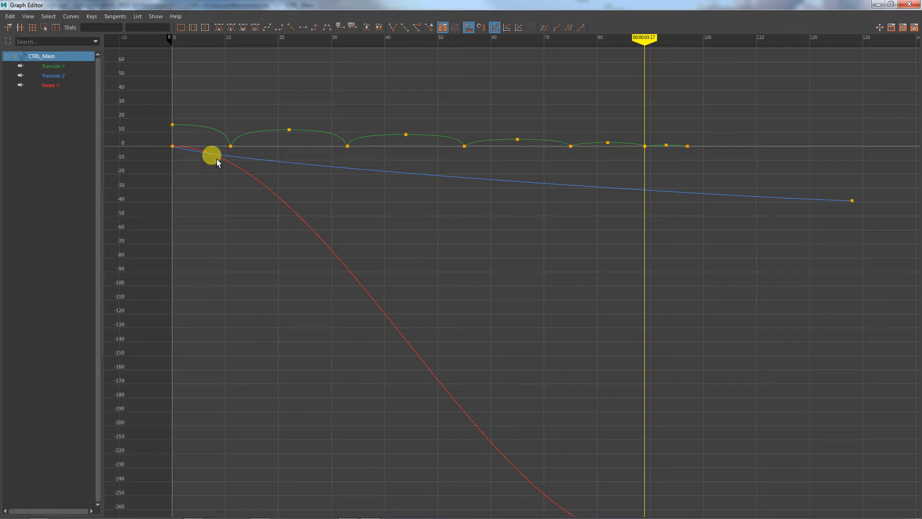
middle_click_drag(267, 364, 250, 267, "alt")
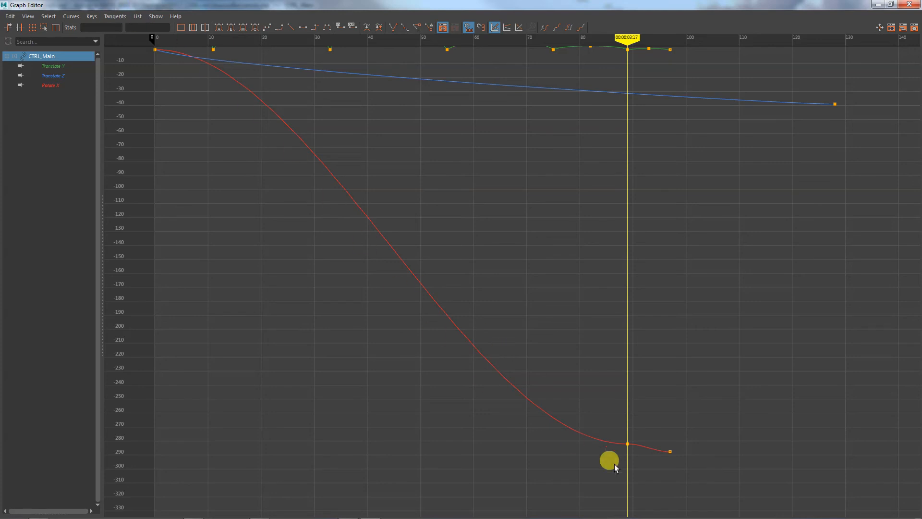
left_click(877, 5)
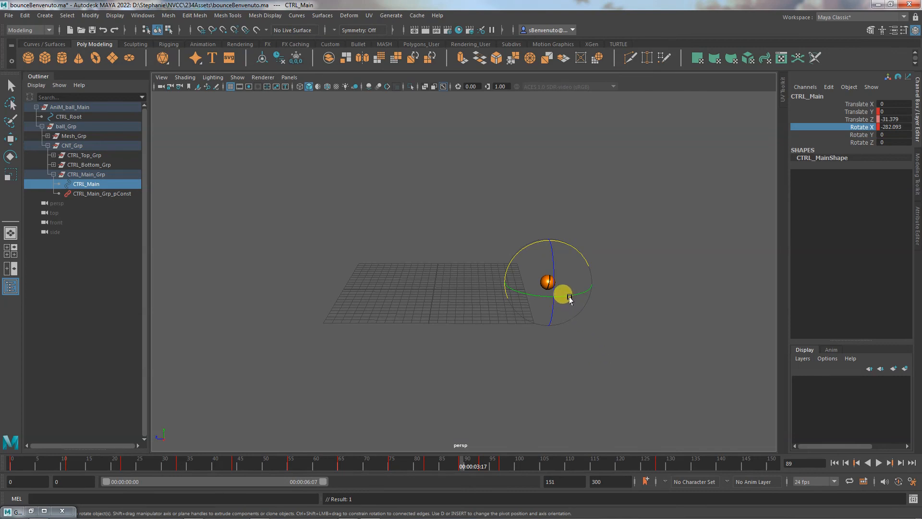
Scrub to frame 118, inspect the ball from another angle, and replay the animation from frame 0.
left_click_drag(461, 459, 607, 464)
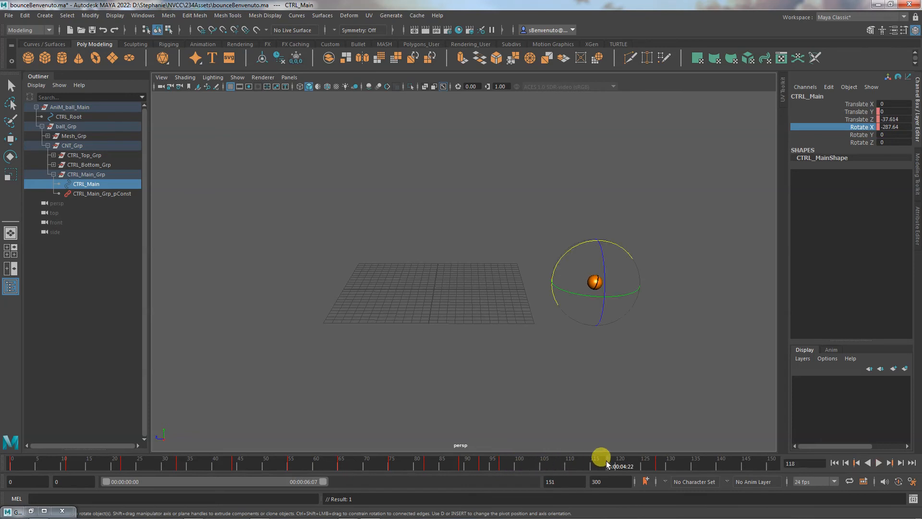
left_click_drag(551, 383, 530, 187, "alt")
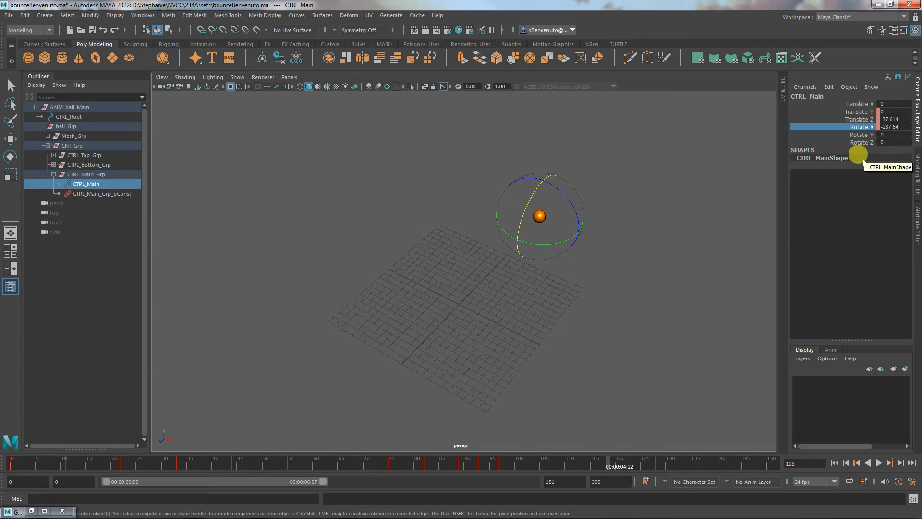
left_click_drag(597, 348, 551, 332, "alt")
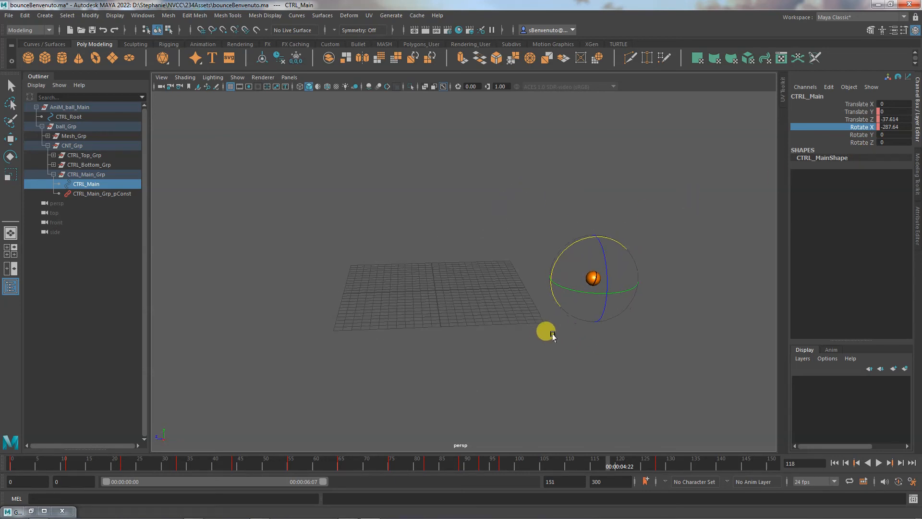
left_click(834, 462)
left_click(878, 463)
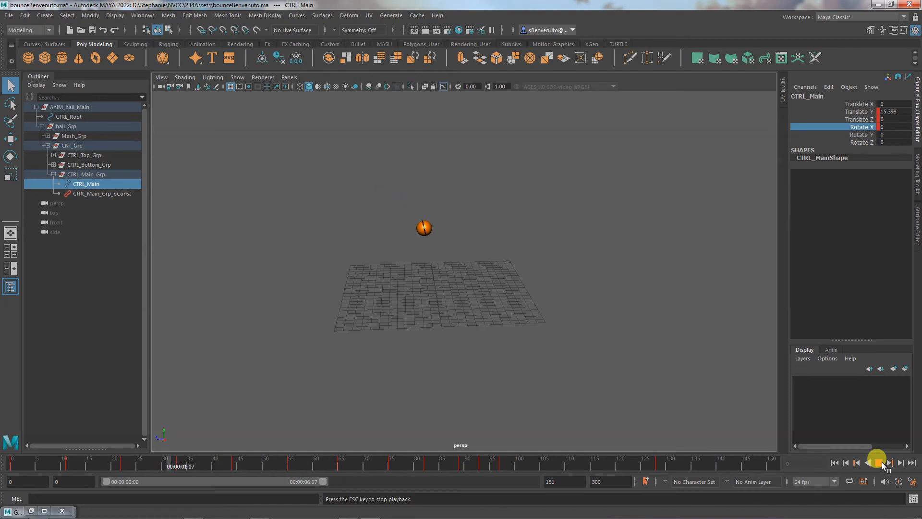
left_click(882, 462)
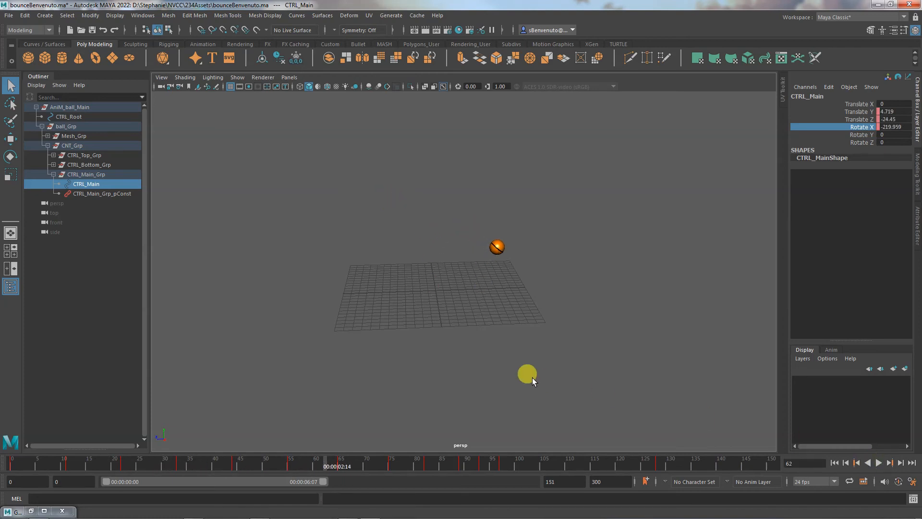
Undo all of CTRL_Main's Rotate X keys and CTRL_Root's Ball Type change.
key("ctrl+z")
key("ctrl+z")
key("ctrl+z")
key("ctrl+z")
key("ctrl+z")
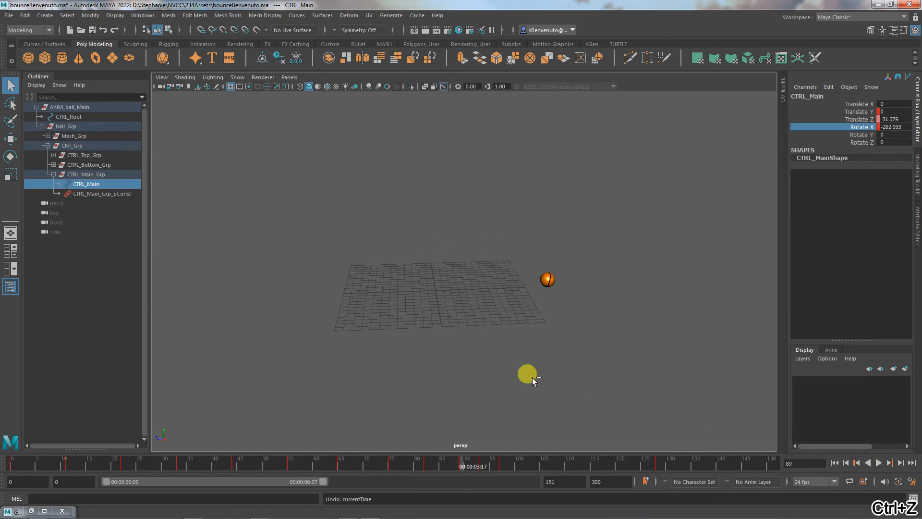
key("ctrl+z")
key("ctrl+z")
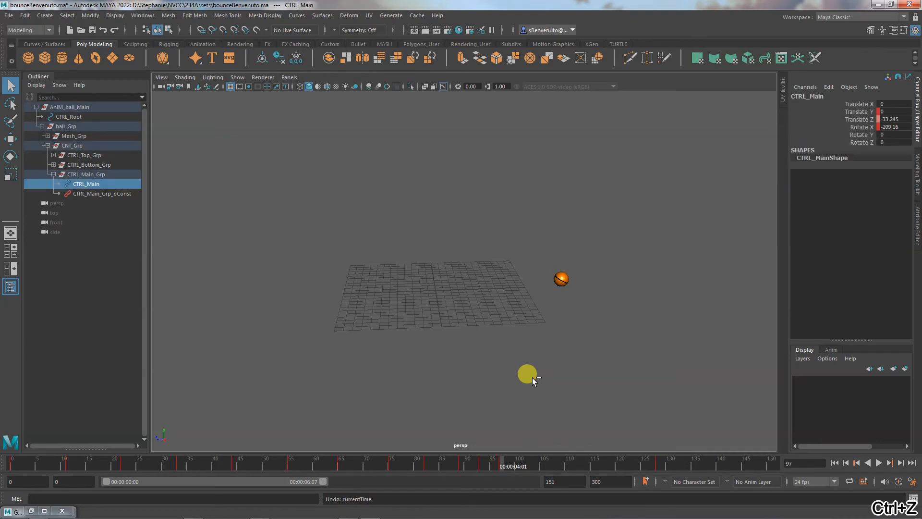
key("ctrl+z")
key("ctrl+z")
key("ctrl+z")
key("ctrl+z")
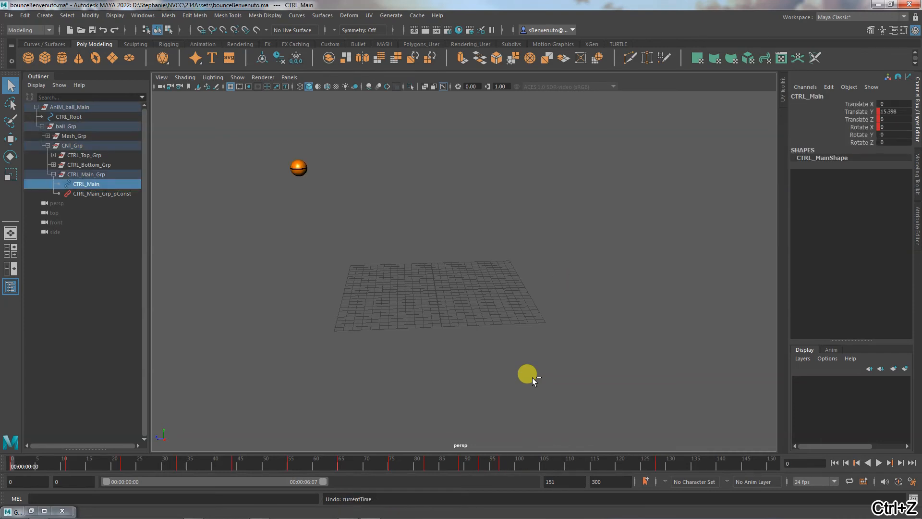
key("ctrl+z")
key("ctrl+z")
key("ctrl+z")
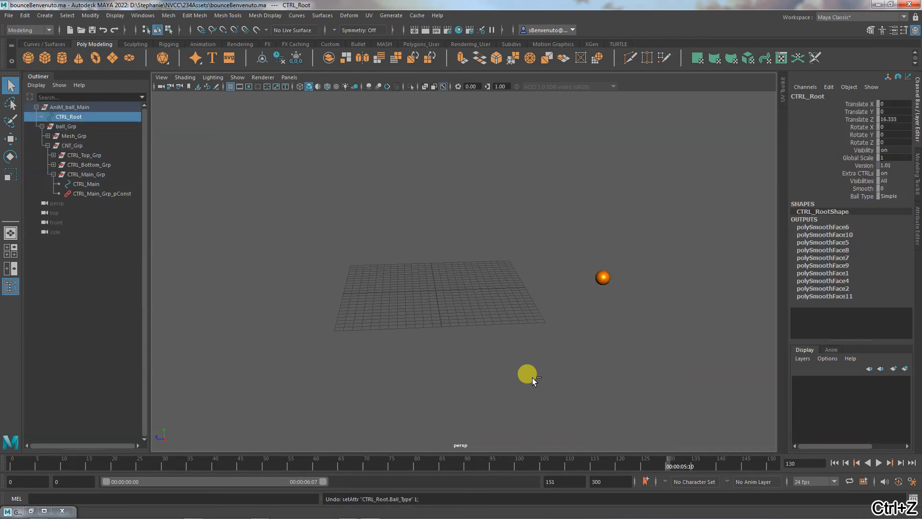
Return to frame 0, show NURBS curves in the perspective view, and select the CTRL_Top control with the Move tool.
left_click_drag(367, 464, 2, 464)
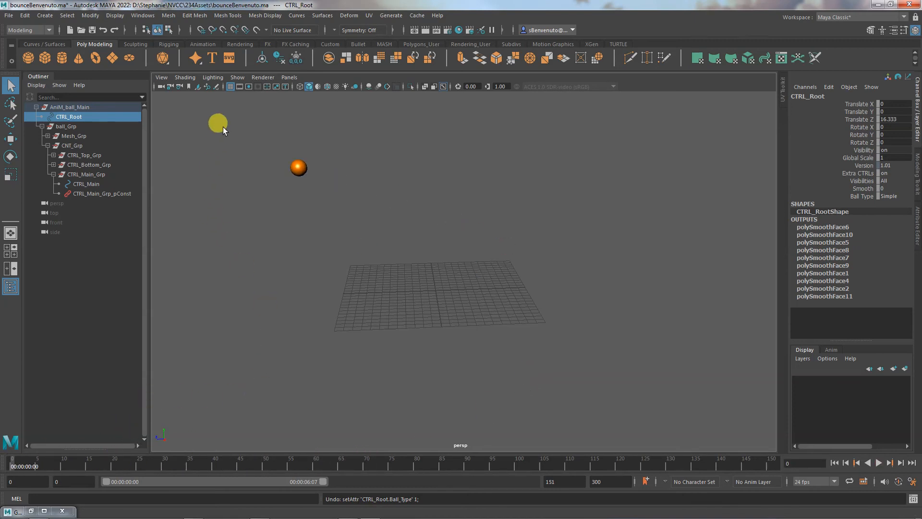
left_click(240, 77)
left_click(257, 138)
left_click(312, 167)
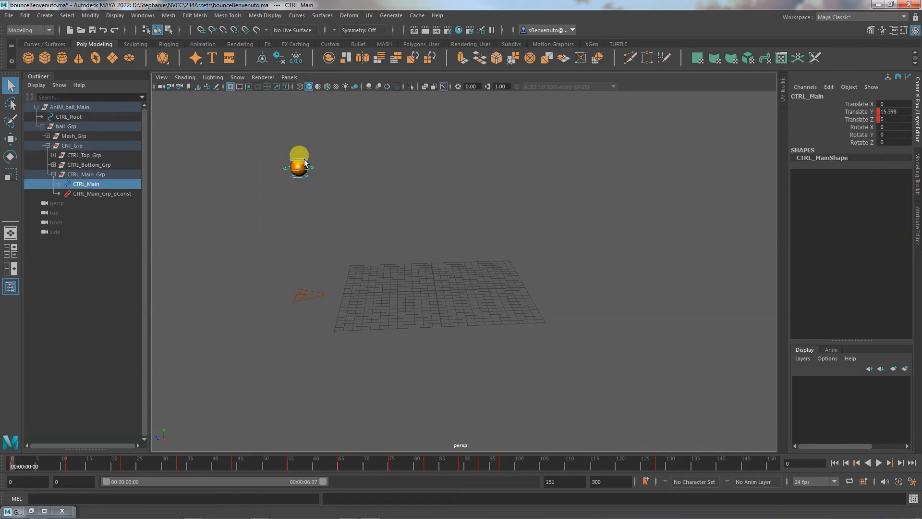
left_click(304, 162)
key("w")
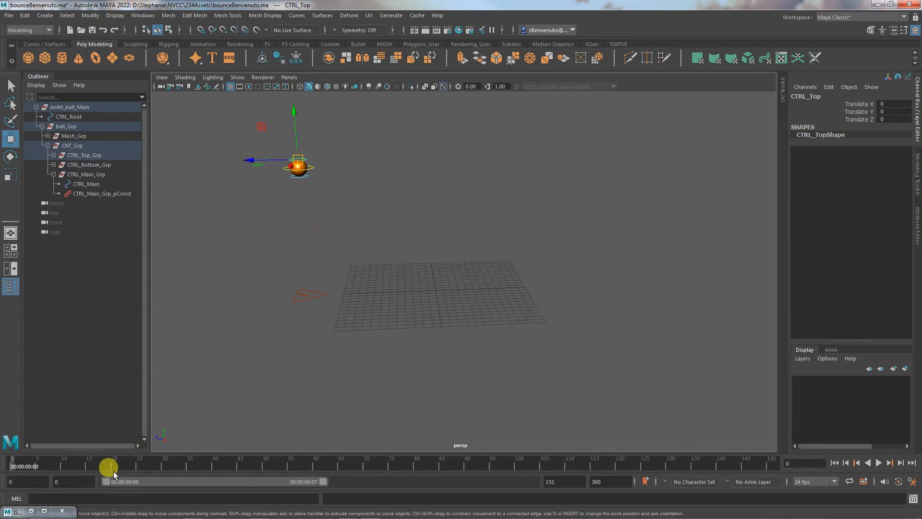
Go to frame 11, where the ball first hits the ground, and check CTRL_Top for animation curves in the Graph Editor.
left_click_drag(109, 467, 66, 466)
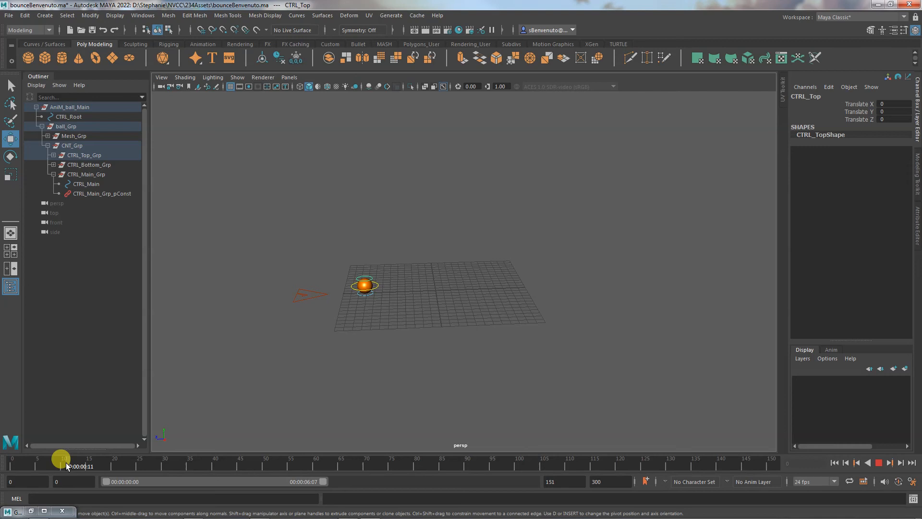
left_click_drag(66, 466, 67, 466)
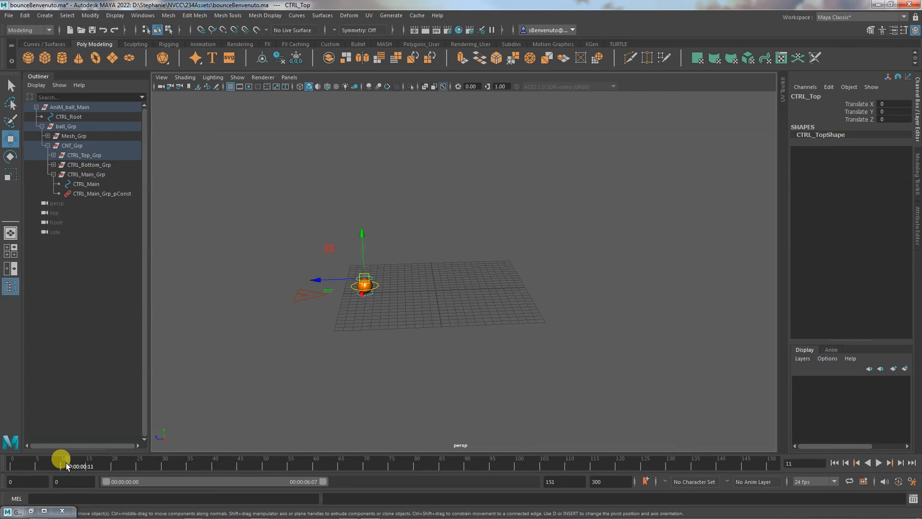
left_click(31, 510)
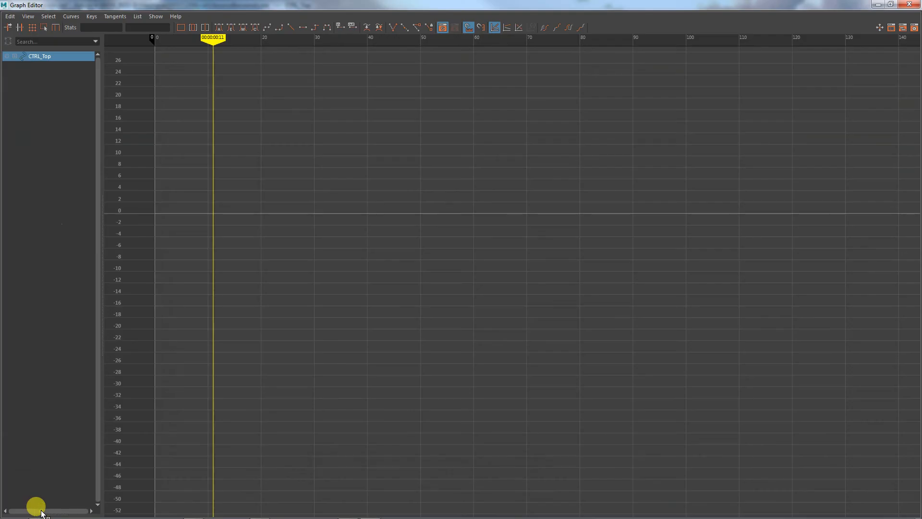
left_click(878, 4)
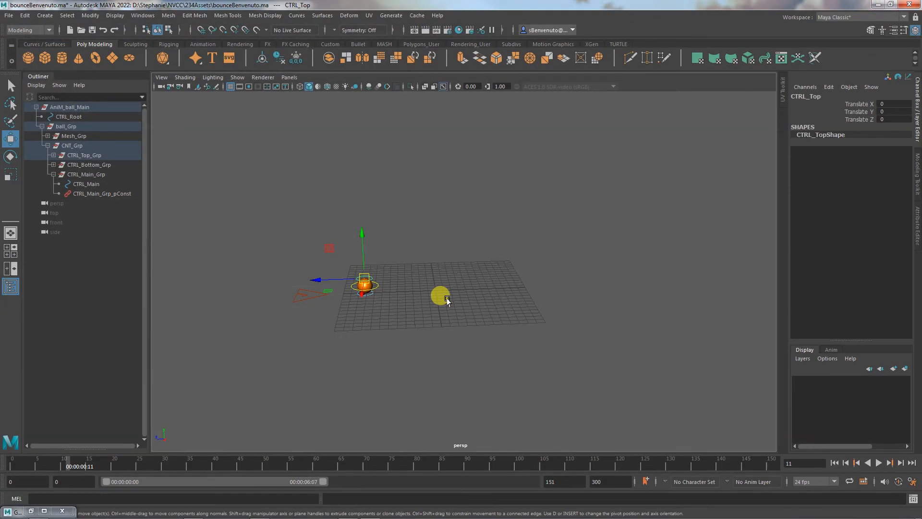
Squash the ball on frame 11 by lowering CTRL_Top to about -0.672 in Translate Y, and key that channel.
right_click_drag(338, 340, 372, 340, "alt")
left_click_drag(371, 340, 402, 338, "alt")
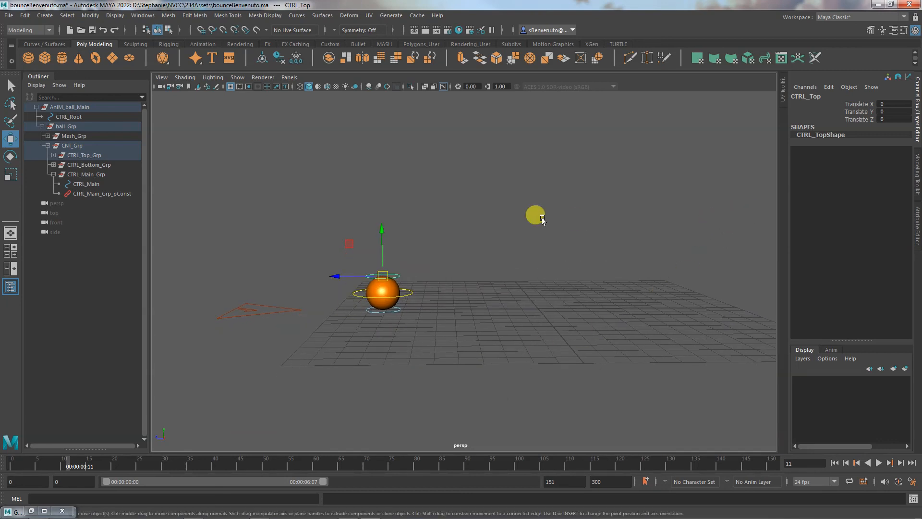
left_click_drag(382, 229, 384, 242)
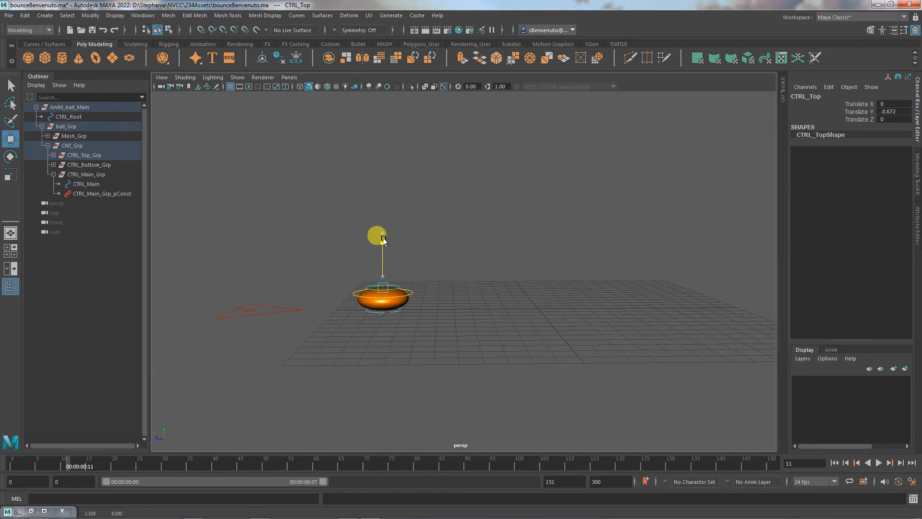
left_click(868, 112)
right_click(868, 113)
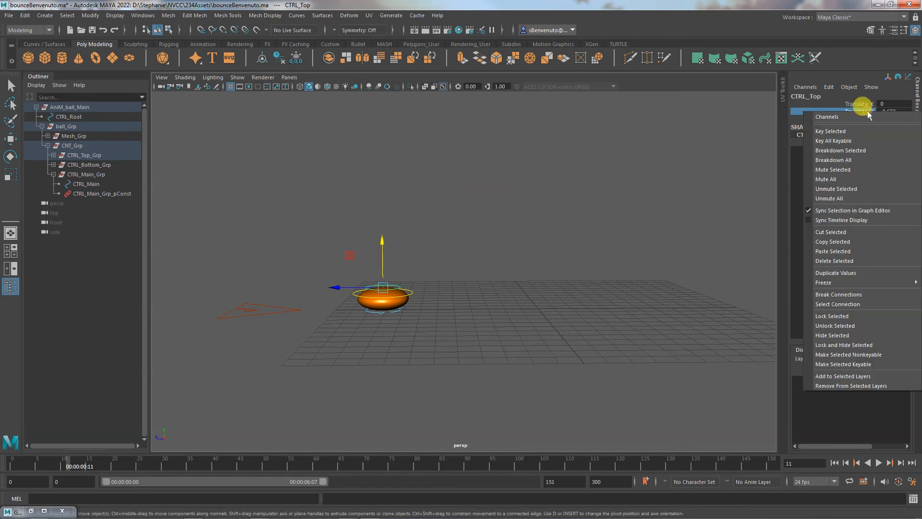
left_click(860, 131)
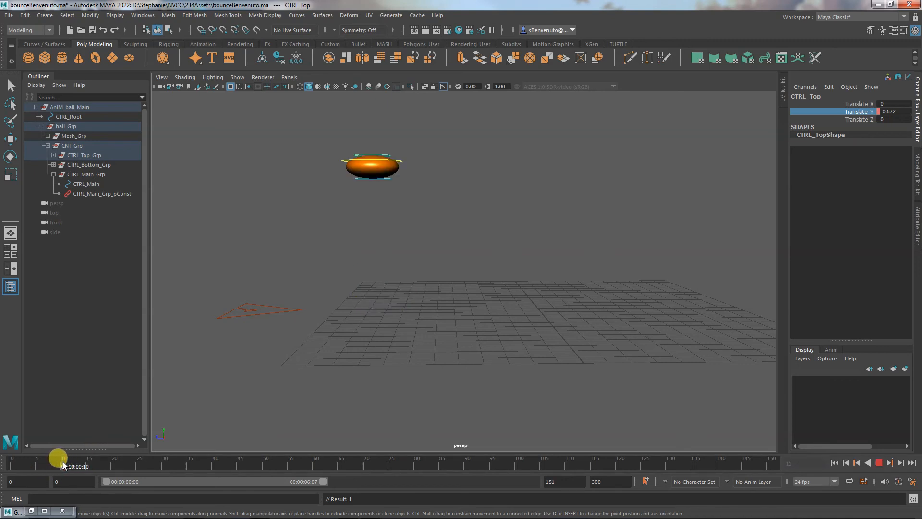
Stretch the ball on frame 10 by raising CTRL_Top to about 0.783 in Translate Y, and key that channel.
left_click_drag(63, 465, 63, 465)
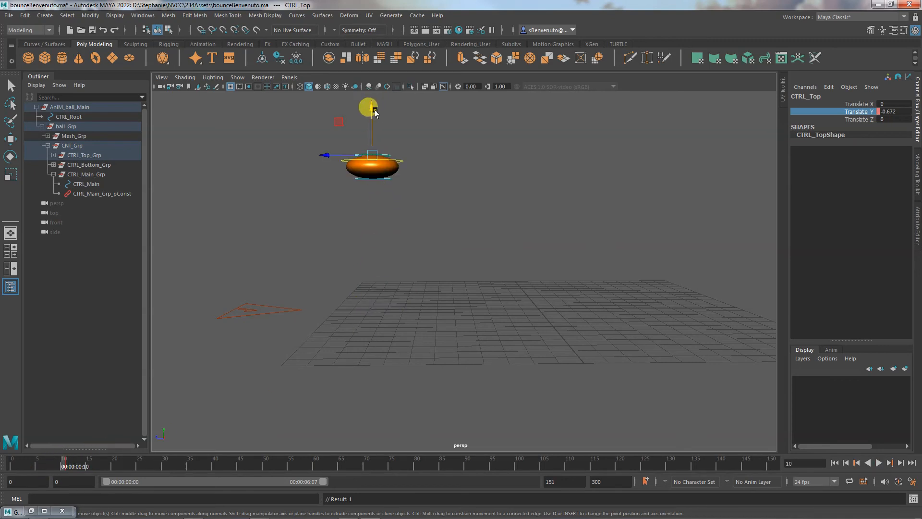
left_click_drag(370, 112, 368, 86)
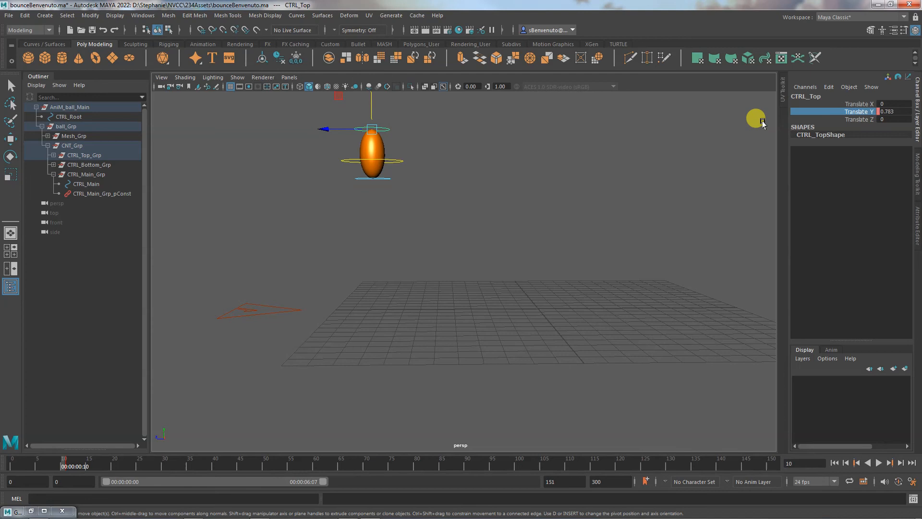
right_click(845, 111)
left_click(839, 131)
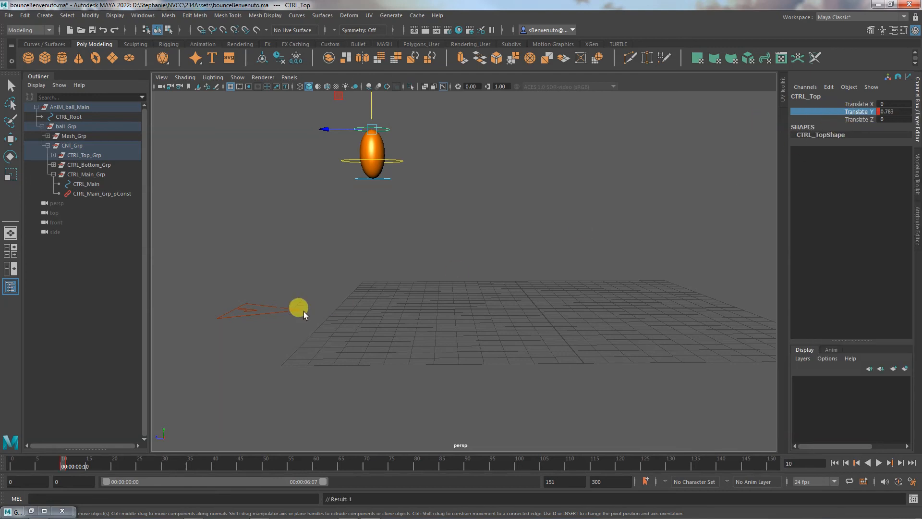
Go to frame 8, set CTRL_Top's Translate Y to 0, and key that channel.
key("alt+v")
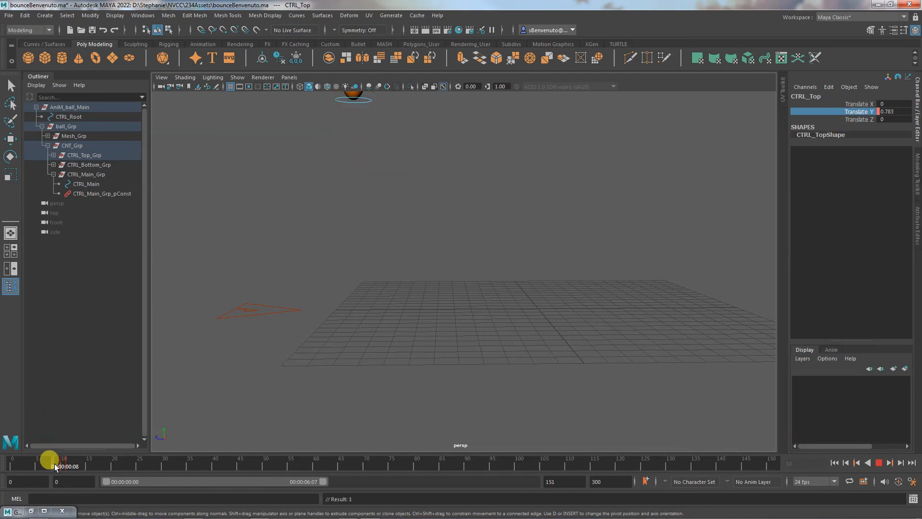
left_click(51, 464)
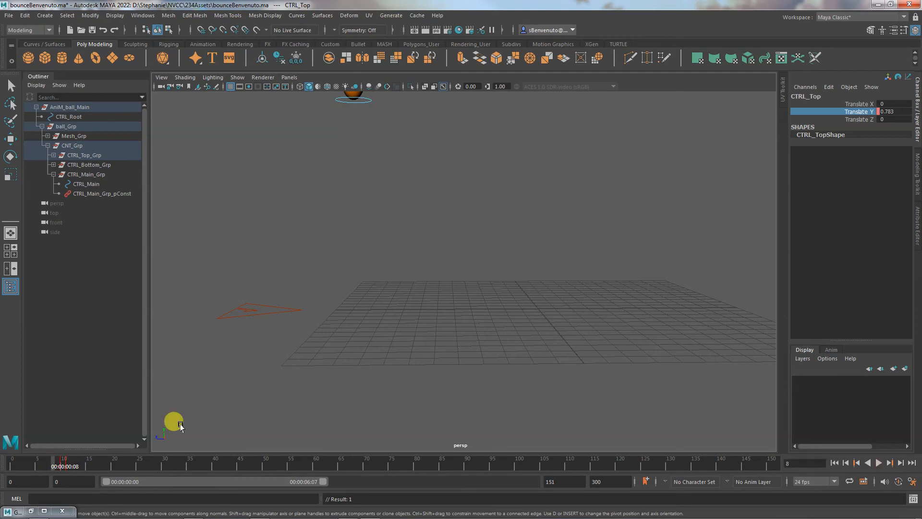
double_click(897, 111)
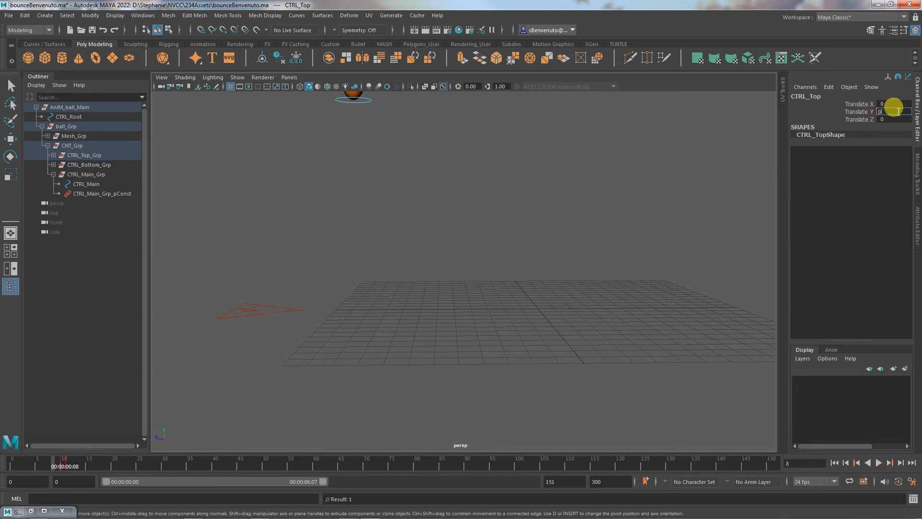
left_click(868, 112)
right_click(865, 115)
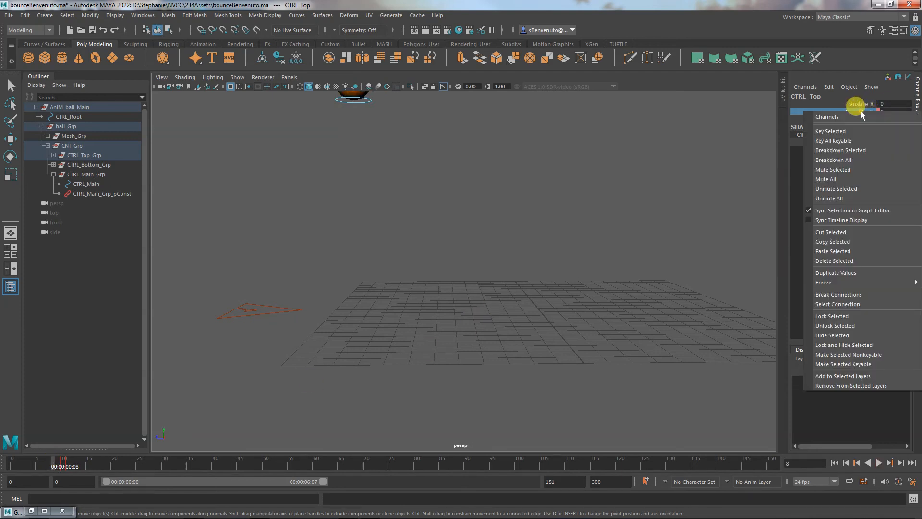
left_click(857, 132)
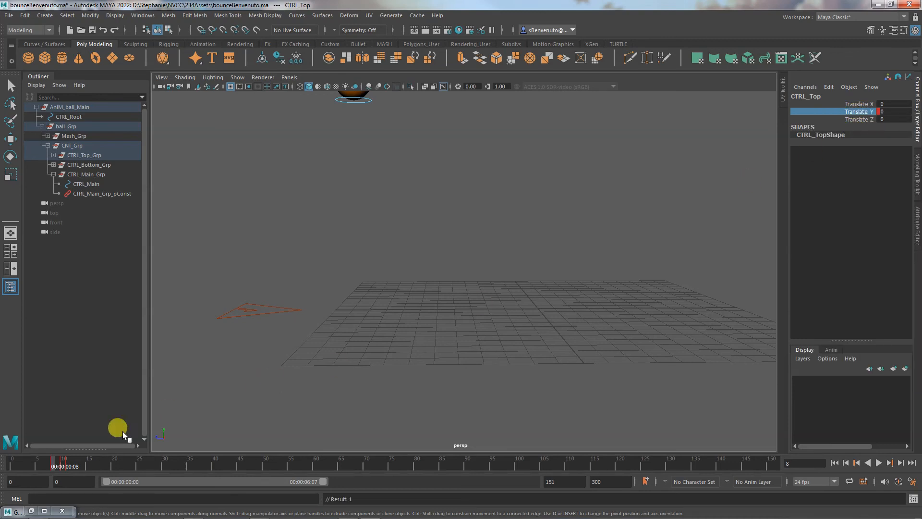
Scrub through the first ground hit up to frame 13 and check CTRL_Top's Translate Y curve in the Graph Editor.
left_click(23, 465)
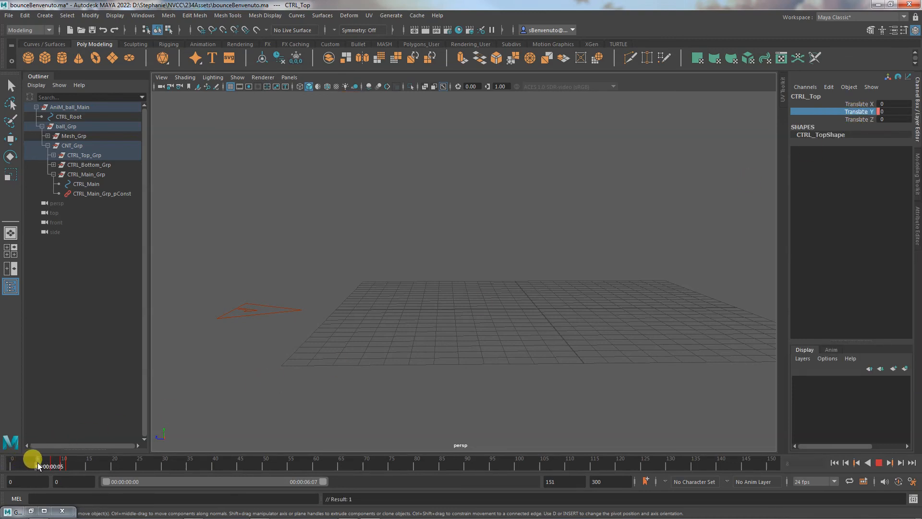
left_click_drag(38, 464, 43, 464)
middle_click_drag(438, 330, 460, 384, "alt")
right_click_drag(458, 386, 394, 378, "alt")
left_click_drag(26, 464, 66, 474)
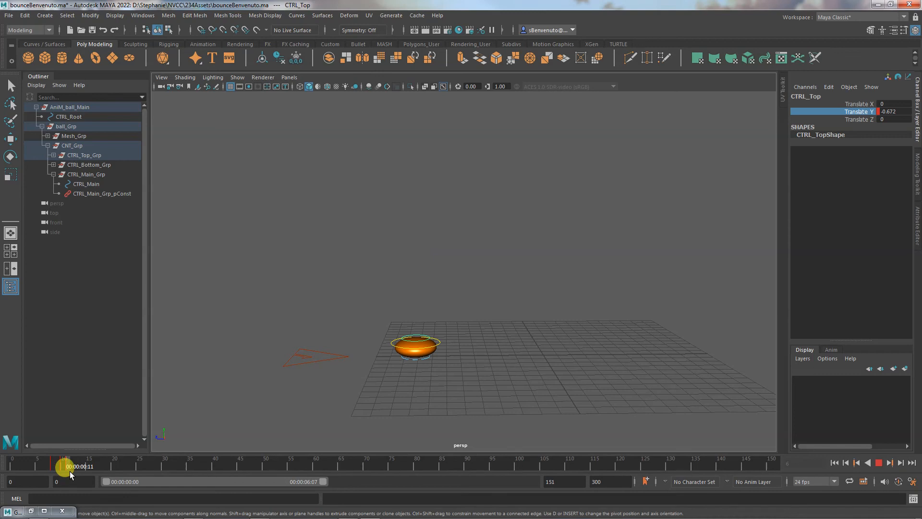
mouse_move(70, 474)
left_mouse_down()
mouse_move(22, 474)
mouse_move(80, 475)
left_mouse_up()
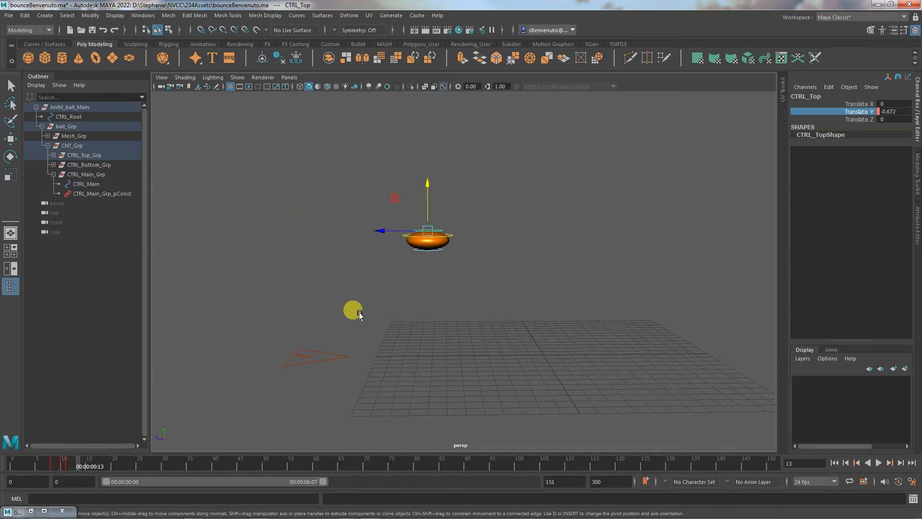
left_click(43, 510)
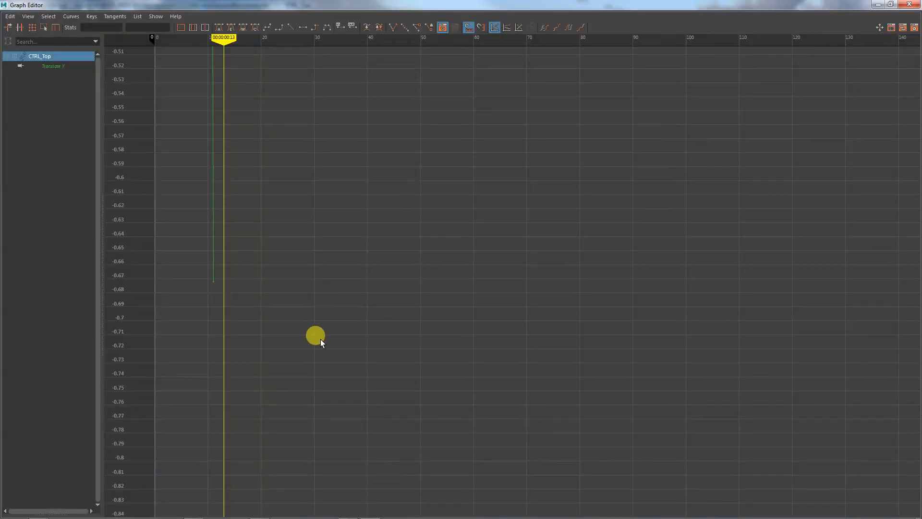
left_click(878, 5)
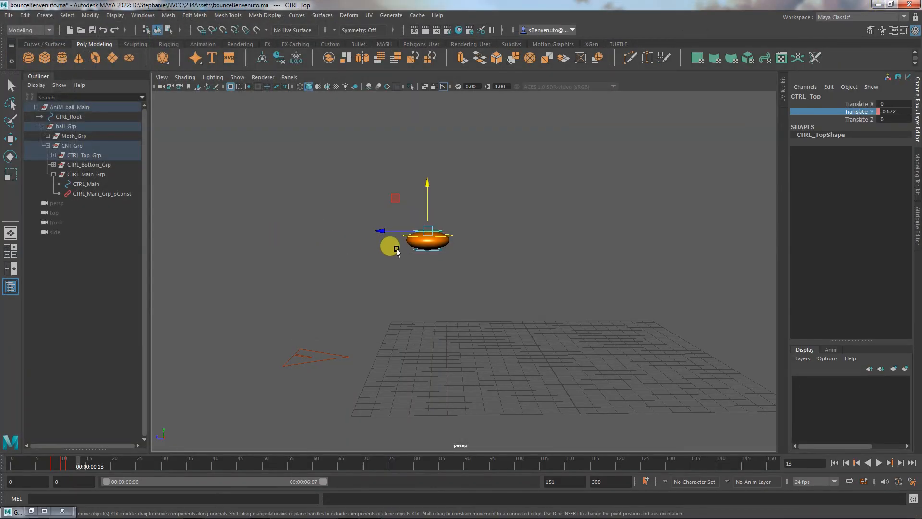
Open CTRL_Main's curves in the Graph Editor and try to widen the incoming Translate Y tangent of the frame 11 key.
left_click(402, 237)
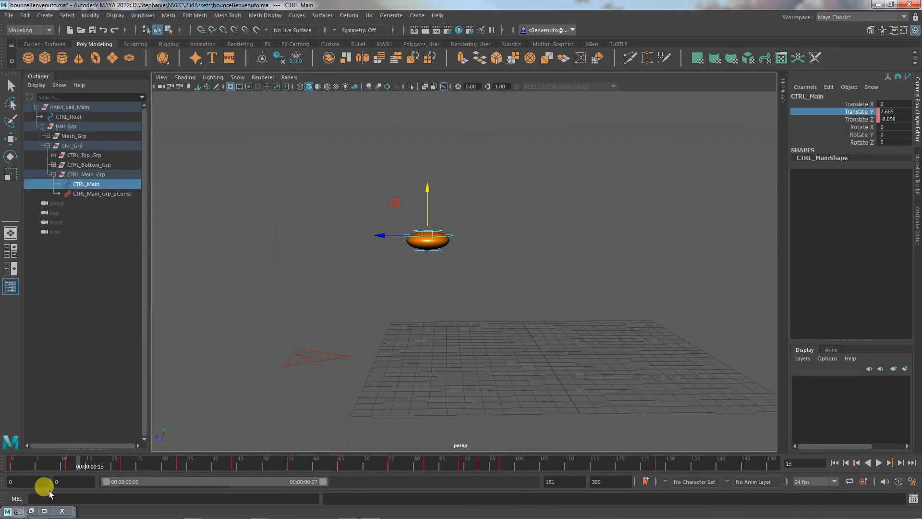
left_click(44, 510)
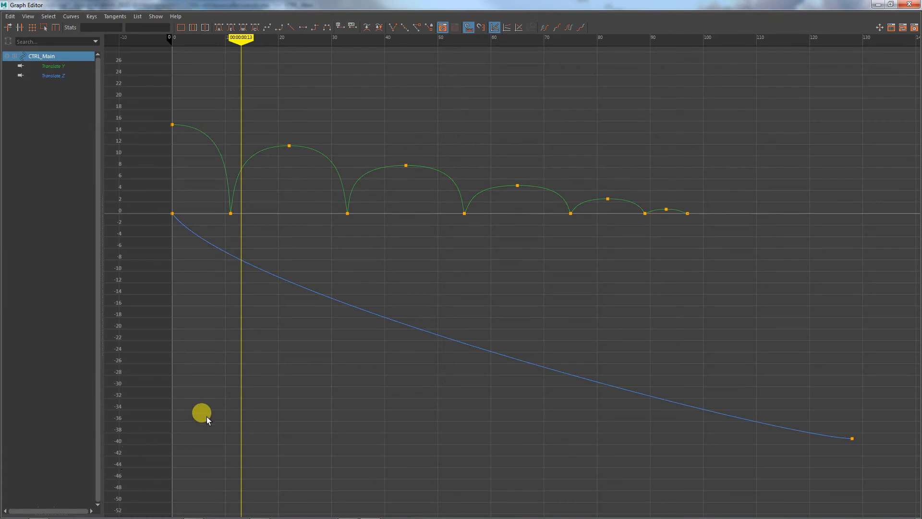
left_click(231, 213)
middle_click_drag(240, 271, 316, 356, "alt")
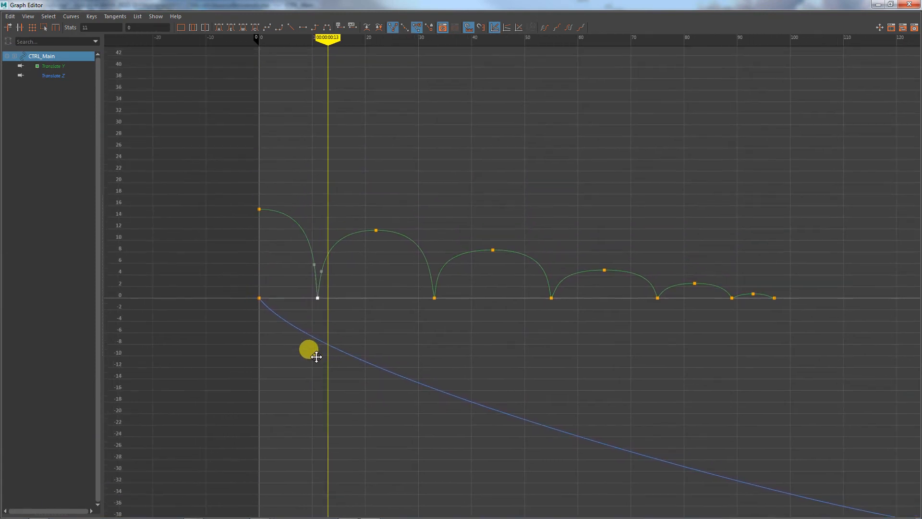
mouse_move(214, 341)
right_mouse_down("alt")
mouse_move(302, 346)
mouse_move(217, 339)
right_mouse_up("alt")
middle_click_drag(251, 338, 331, 346, "alt")
right_click_drag(283, 342, 313, 343, "alt")
middle_click_drag(334, 346, 496, 352, "alt")
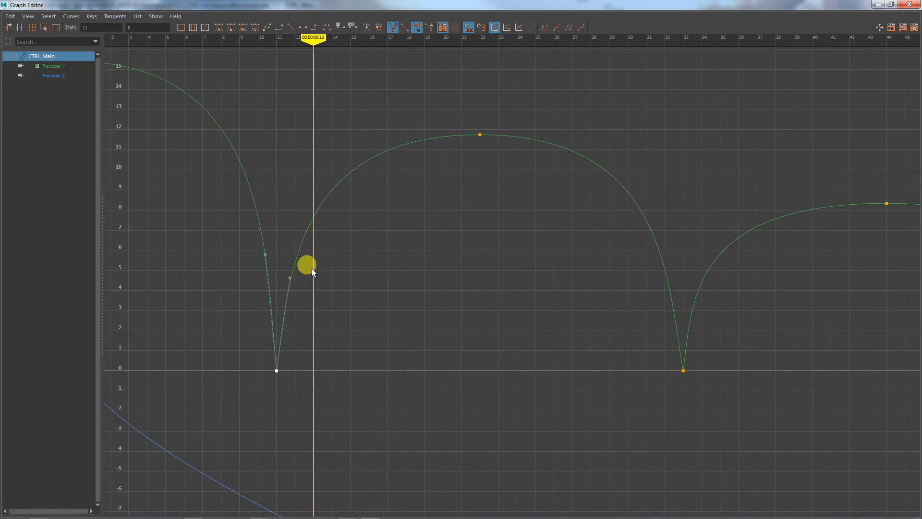
left_click_drag(262, 252, 234, 256)
key("ctrl+z")
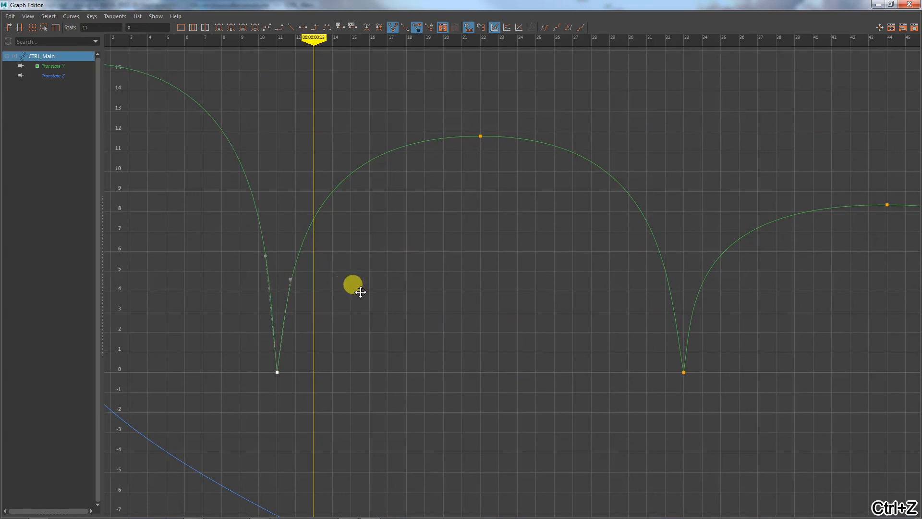
Soften CTRL_Main's Translate Y fall by shortening the frame 0 key's outgoing tangent and widening the frame 11 key's incoming tangent.
middle_click_drag(361, 292, 431, 397, "alt")
left_click(145, 168)
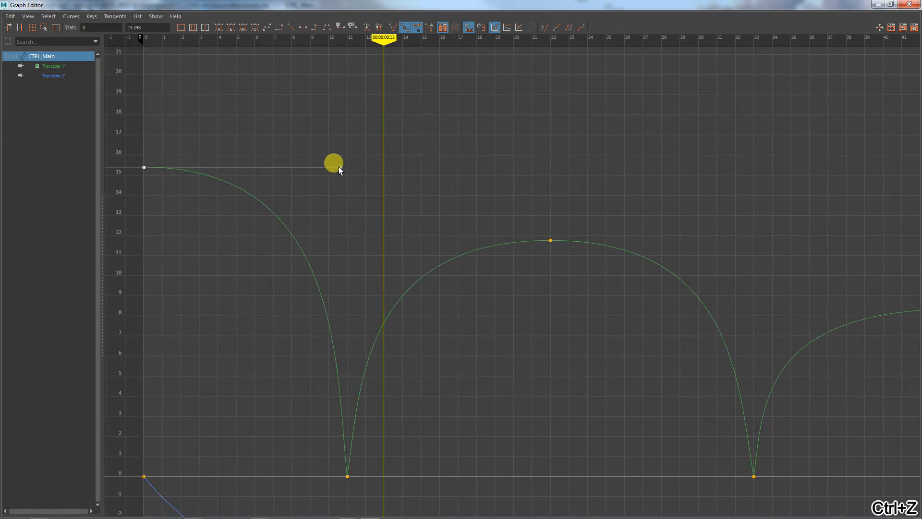
left_click(338, 167)
left_click_drag(339, 166, 297, 167)
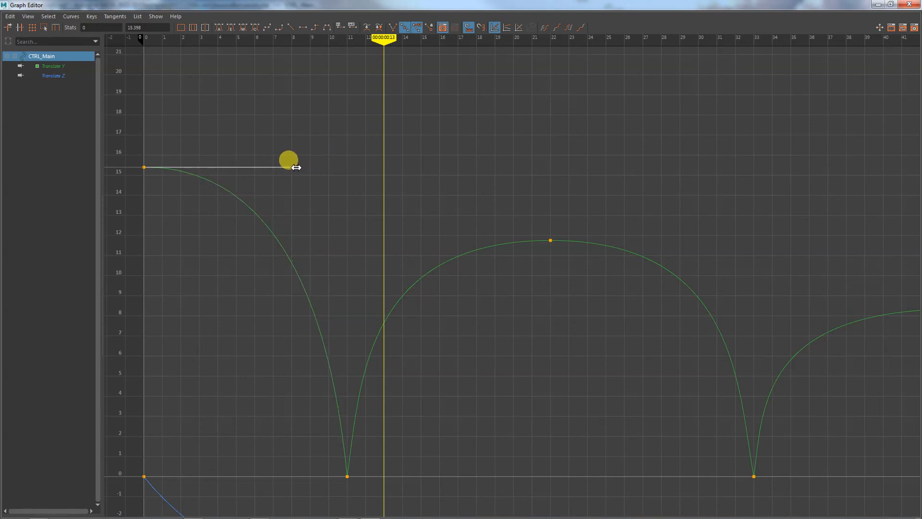
left_click(348, 476)
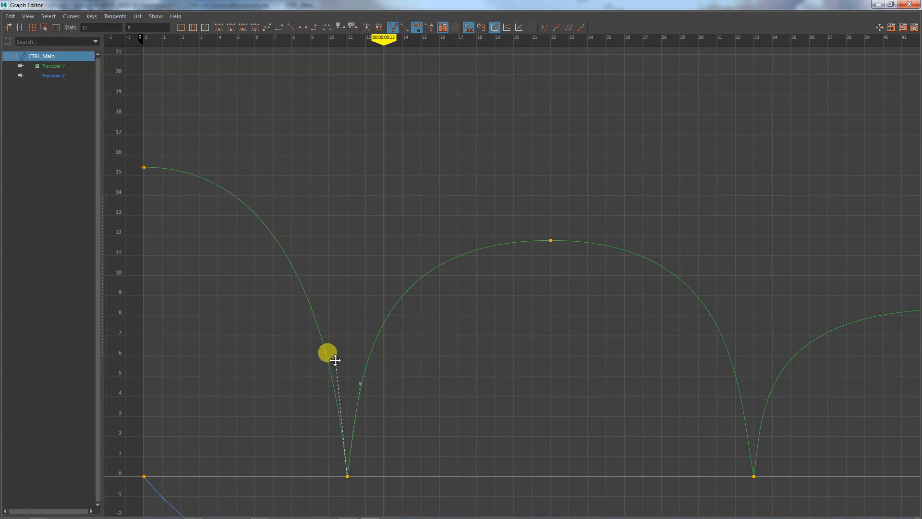
left_click_drag(335, 359, 320, 360)
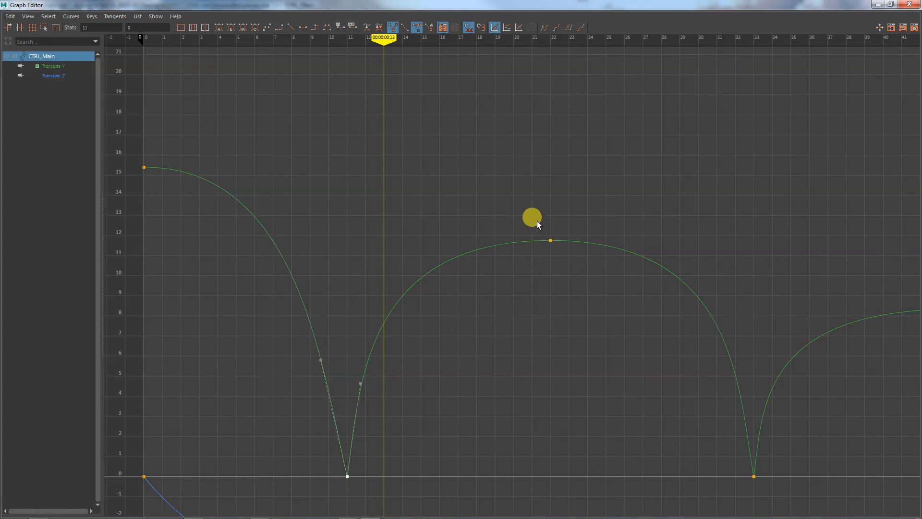
Soften the Translate Y rise by shortening the frame 22 key's incoming tangent and widening the frame 11 key's outgoing tangent.
left_click(550, 240)
left_click_drag(363, 241, 391, 241)
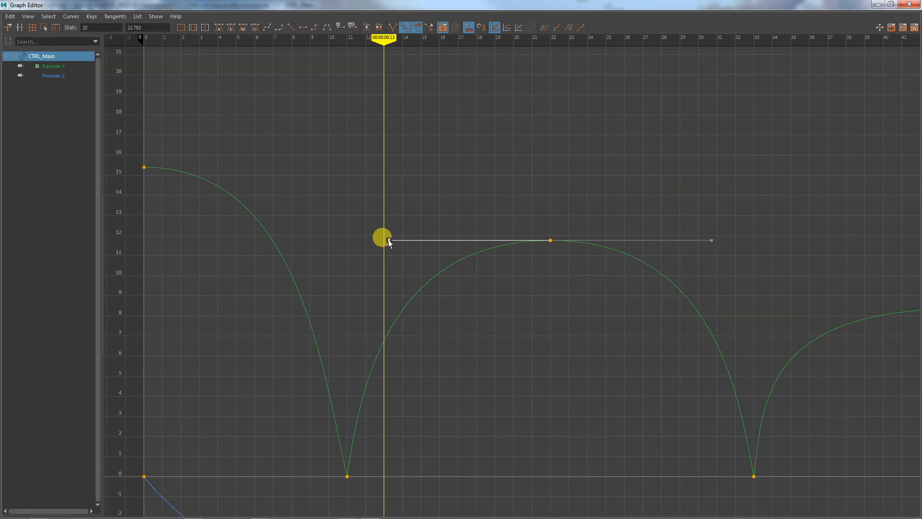
left_click(347, 476)
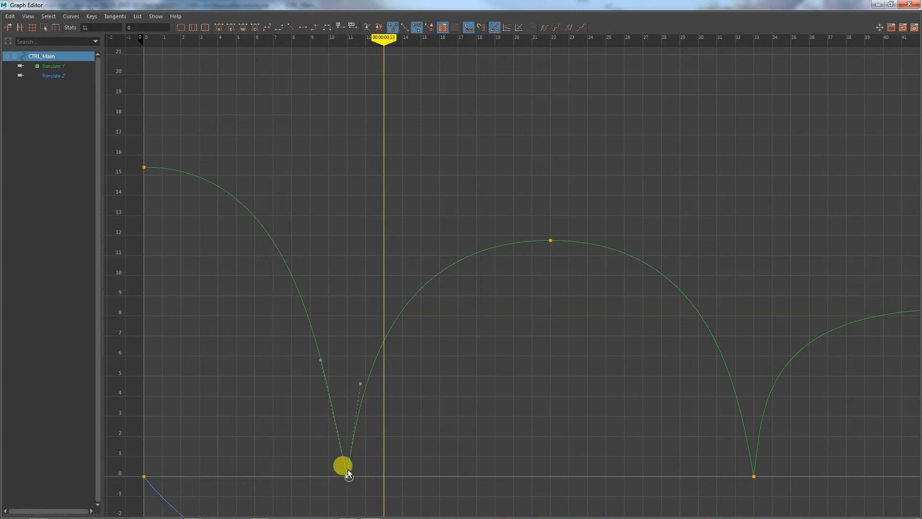
left_click_drag(363, 383, 368, 383)
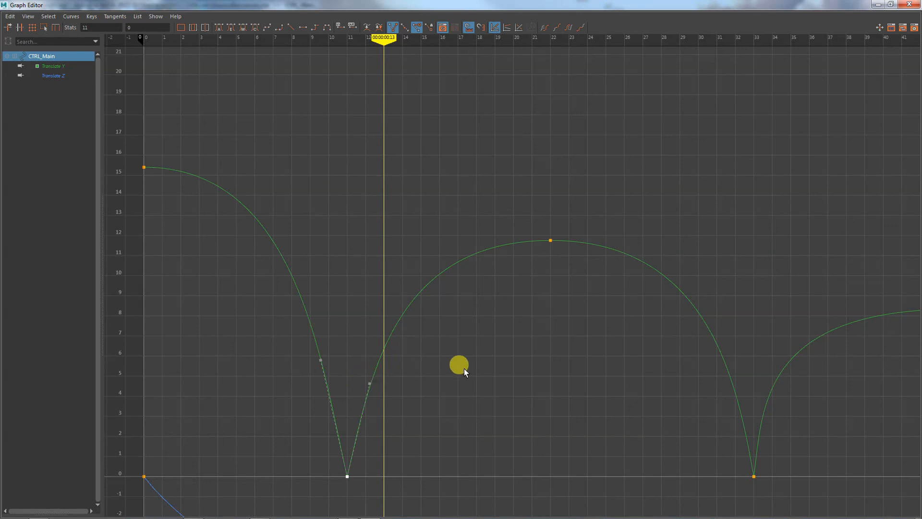
left_click(878, 6)
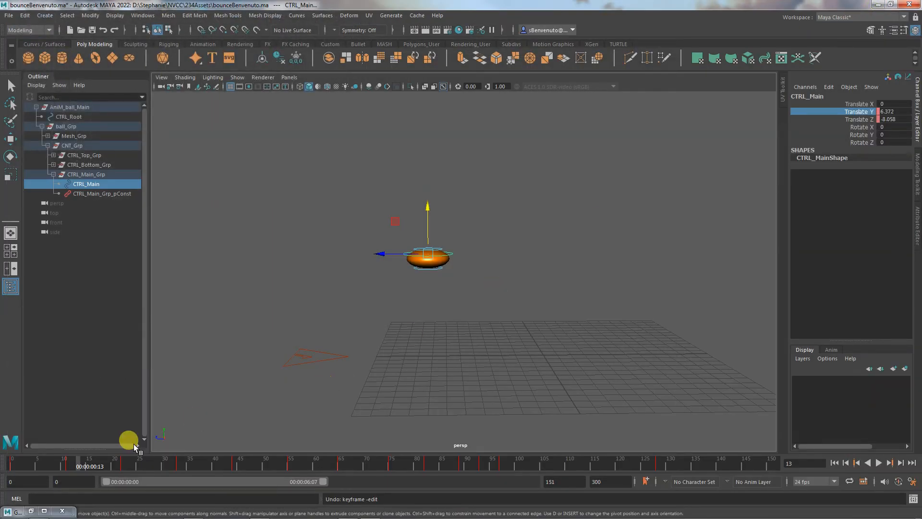
Stretch the ball on frame 12 by raising CTRL_Top to about 0.602 in Translate Y, and key that channel.
left_click_drag(42, 464, 72, 463)
left_click(433, 263)
left_click(427, 284)
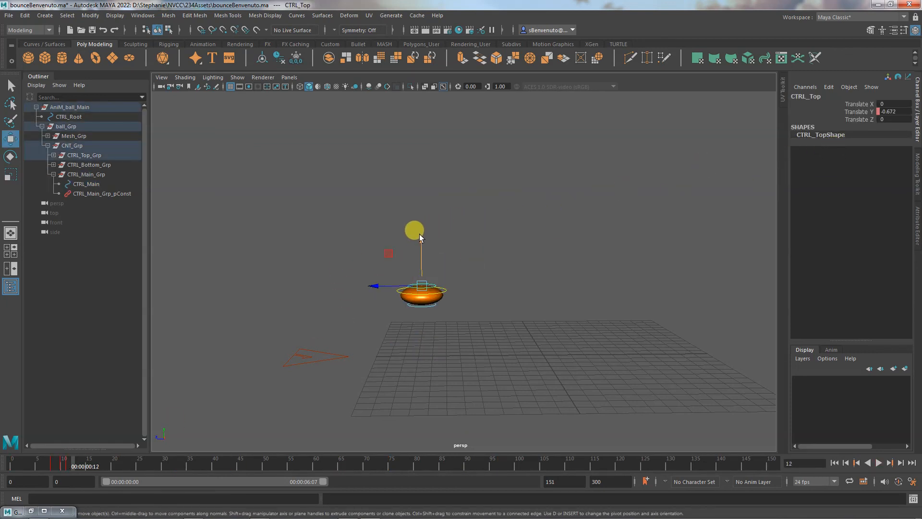
left_click_drag(420, 236, 421, 217)
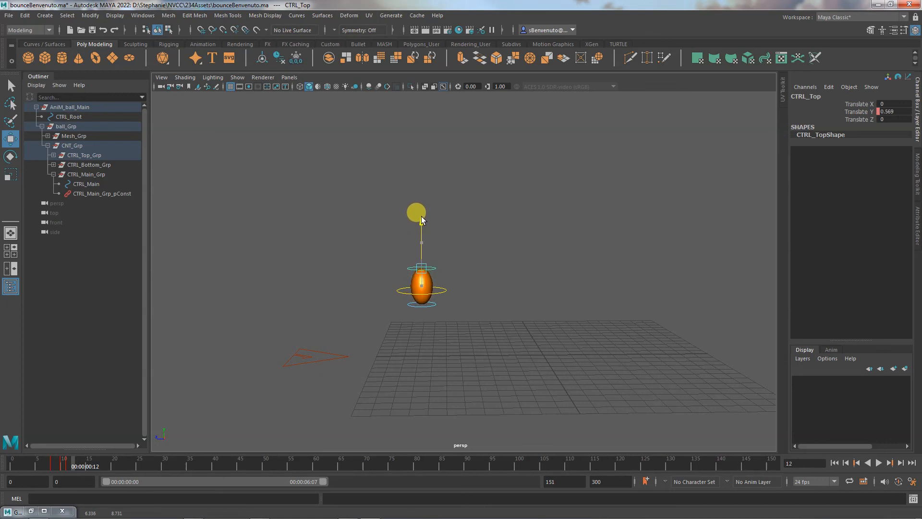
left_click_drag(422, 220, 421, 217)
left_click(843, 112)
right_click_drag(845, 111, 850, 135)
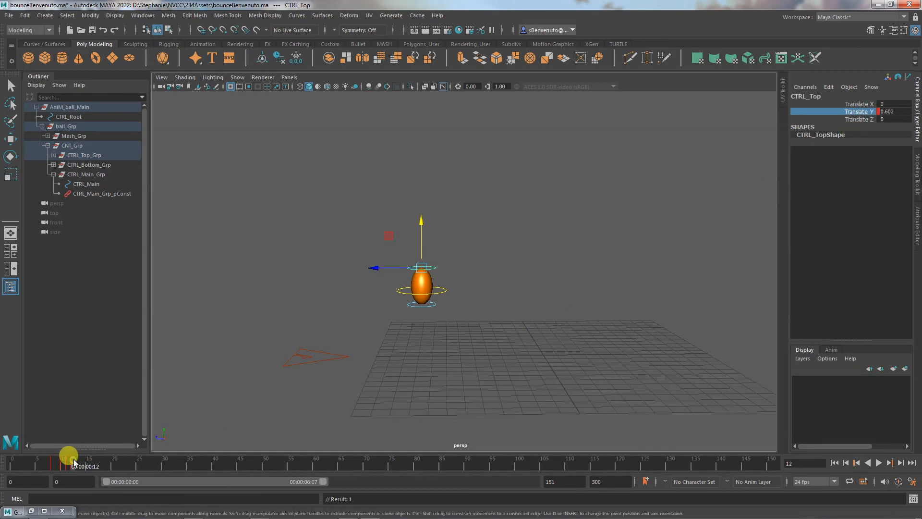
Go to frame 13, set CTRL_Top's Translate Y to 0, and key that channel.
key("alt+v")
key("alt+v")
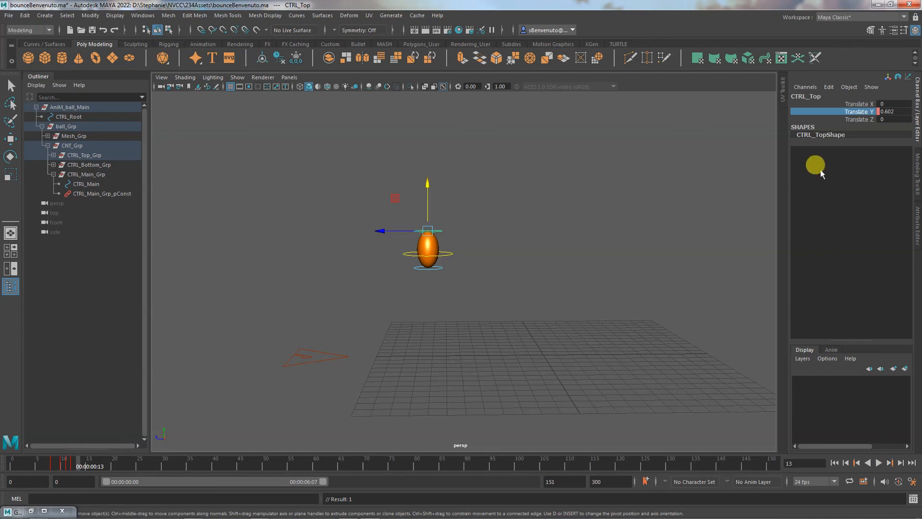
left_click(894, 111)
type("0")
key("Return")
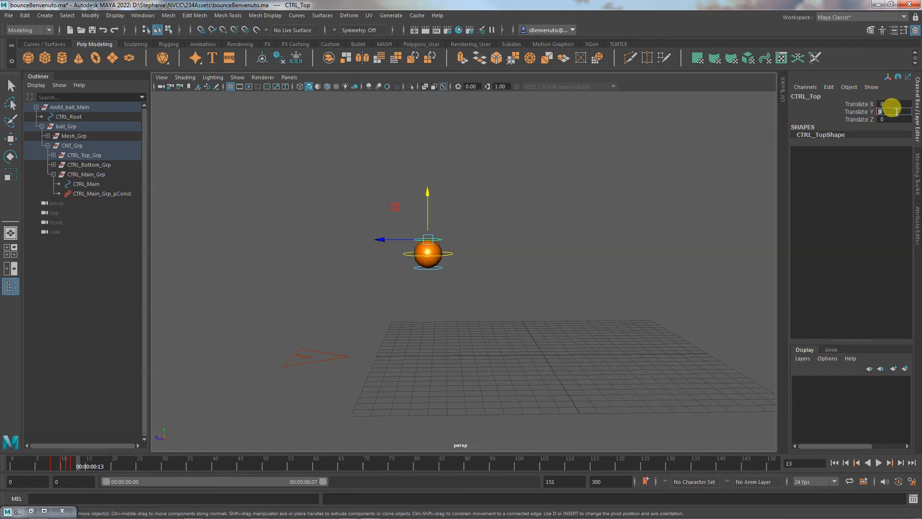
left_click(846, 111)
right_click_drag(845, 111, 850, 135)
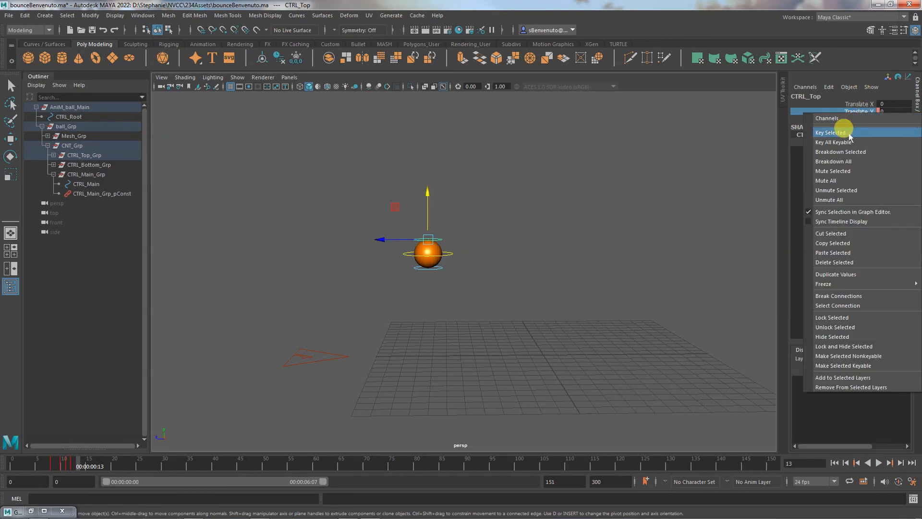
left_click(849, 133)
Play back the animation and scrub between frames 0 and 12 to check the squash and stretch around the first bounce.
mouse_move(22, 464)
left_mouse_down()
mouse_move(91, 464)
mouse_move(12, 465)
left_mouse_up()
left_click(879, 462)
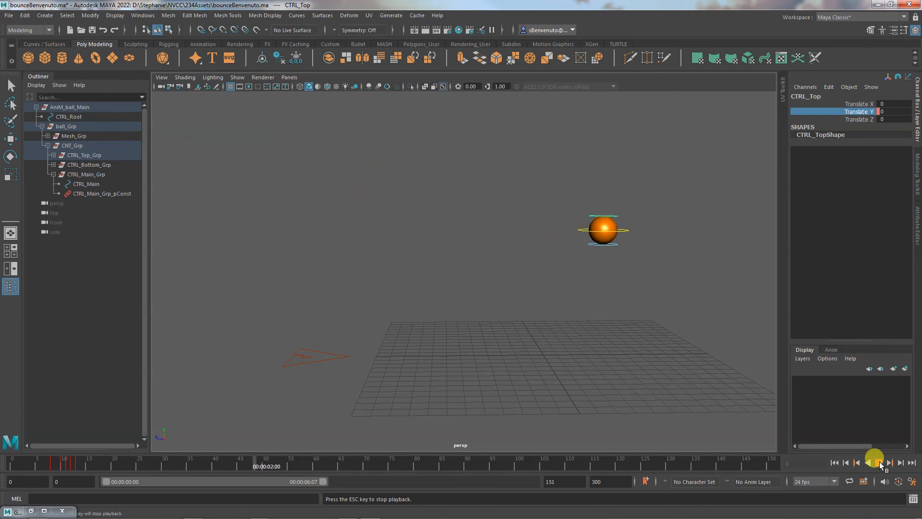
left_click(878, 463)
left_click_drag(20, 461, 72, 463)
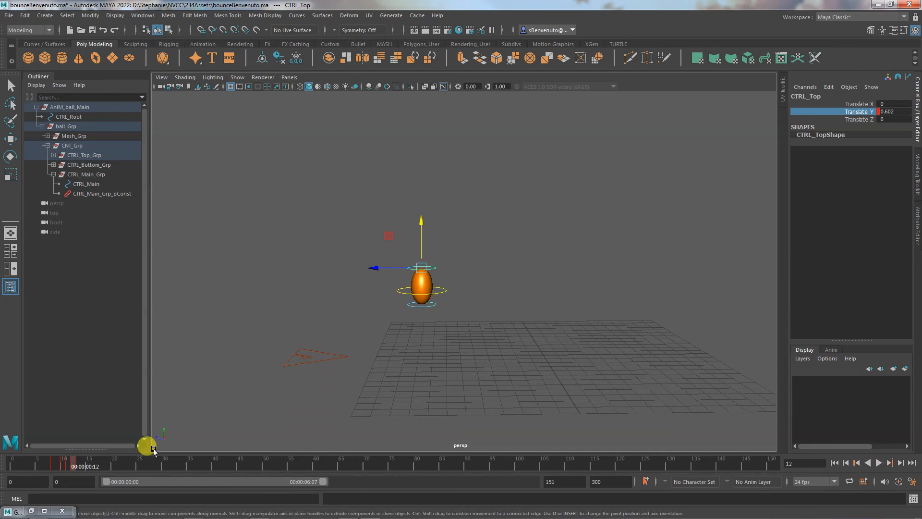
left_click_drag(54, 465, 52, 465)
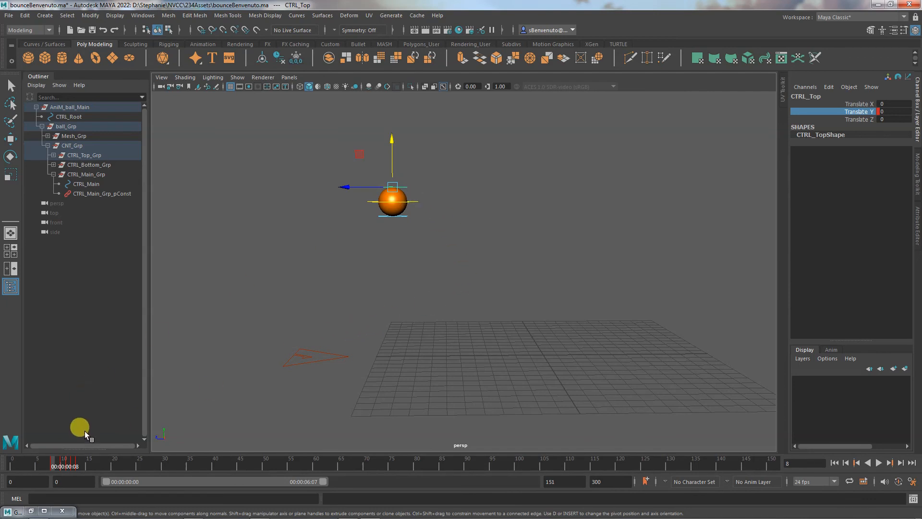
Go to frame 11, select CTRL_Main, and key its Rotate X channel at 0.
left_click(67, 463)
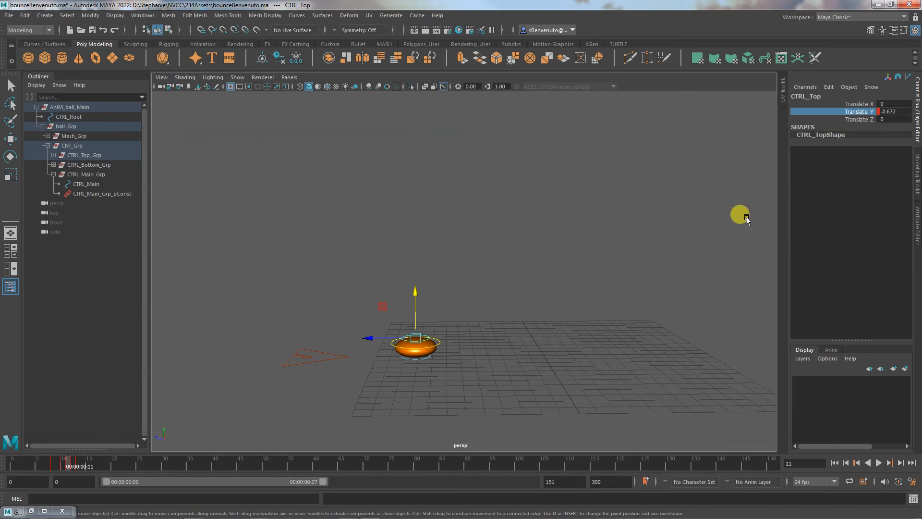
left_click(439, 341)
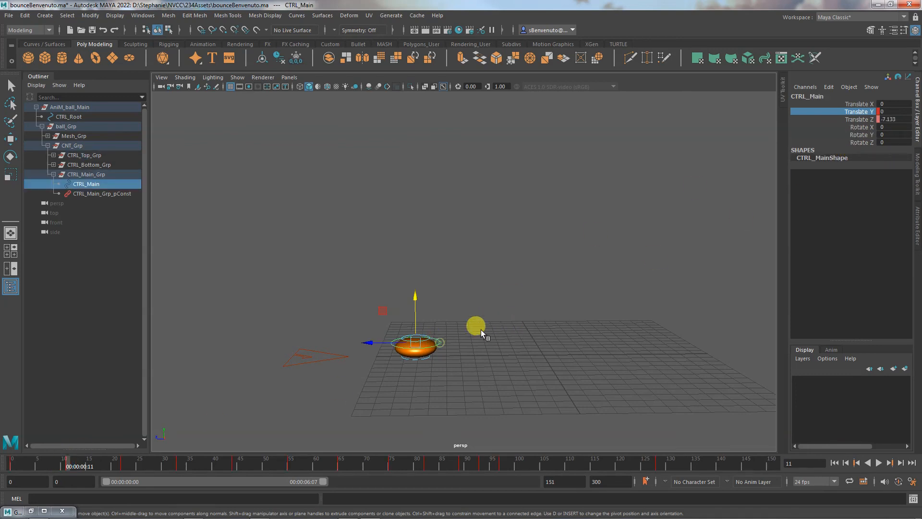
left_click(860, 127)
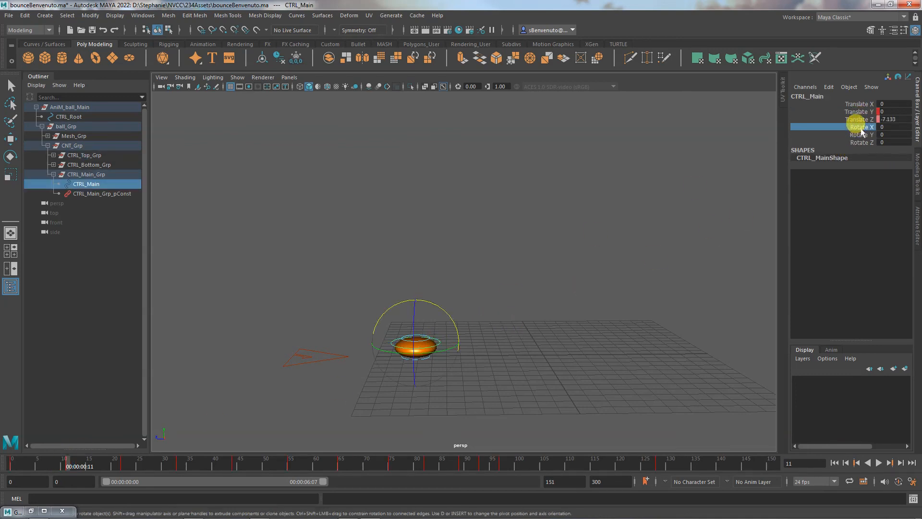
right_click(860, 127)
left_click(856, 145)
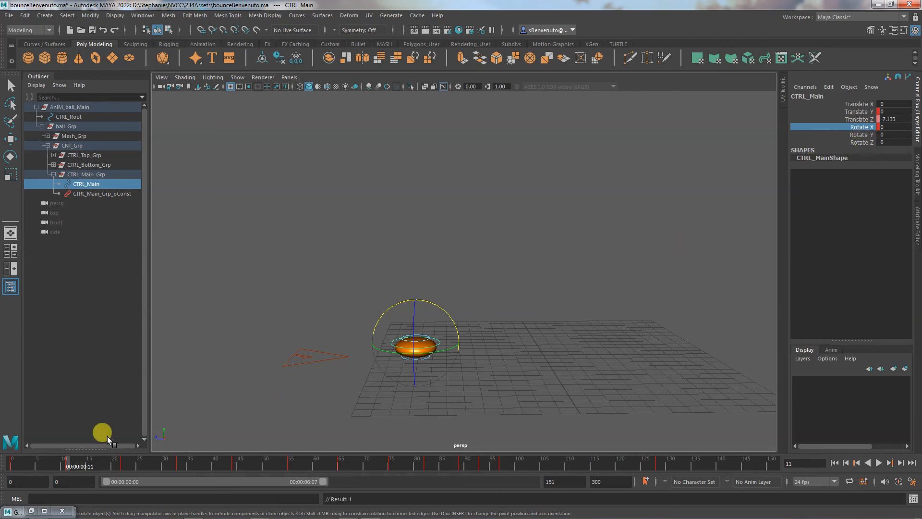
Go to frame 8, tilt CTRL_Main to about 13.314 in Rotate X, and key that channel.
key("alt+v")
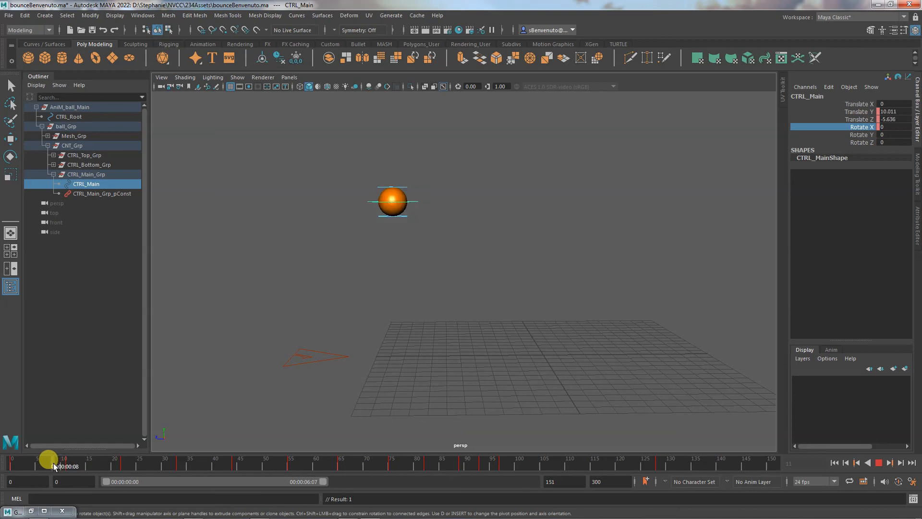
left_click(54, 466)
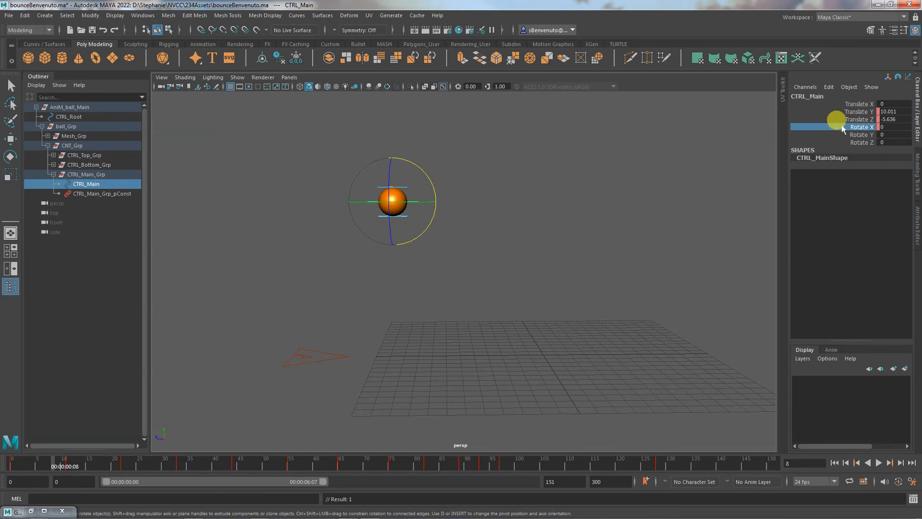
left_click_drag(421, 171, 423, 171)
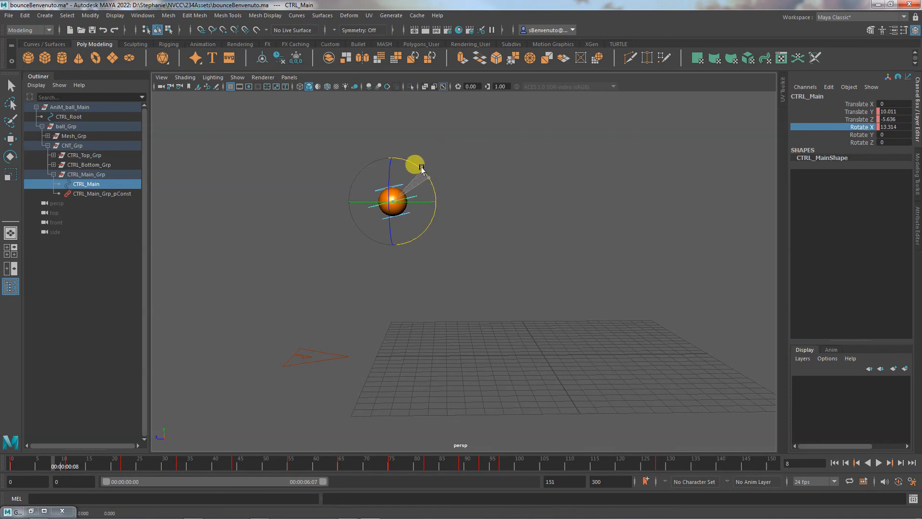
right_click(857, 129)
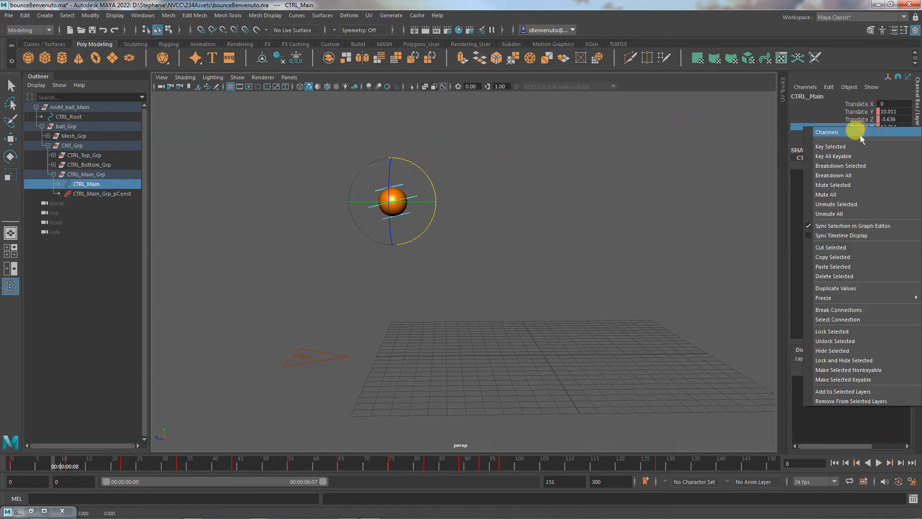
left_click(836, 146)
On frame 13, tilt CTRL_Main the opposite way to about -10.715 in Rotate X, and key that channel.
left_click(10, 463)
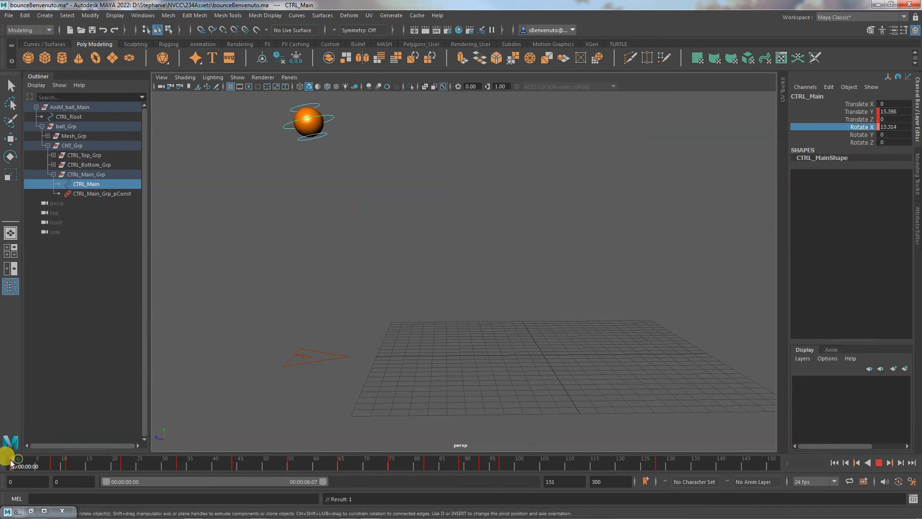
left_click_drag(10, 463, 79, 462)
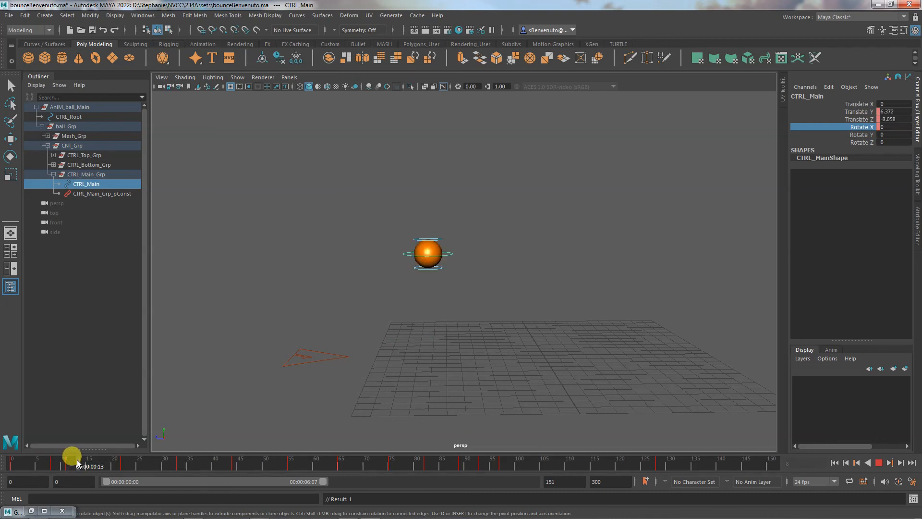
key("e")
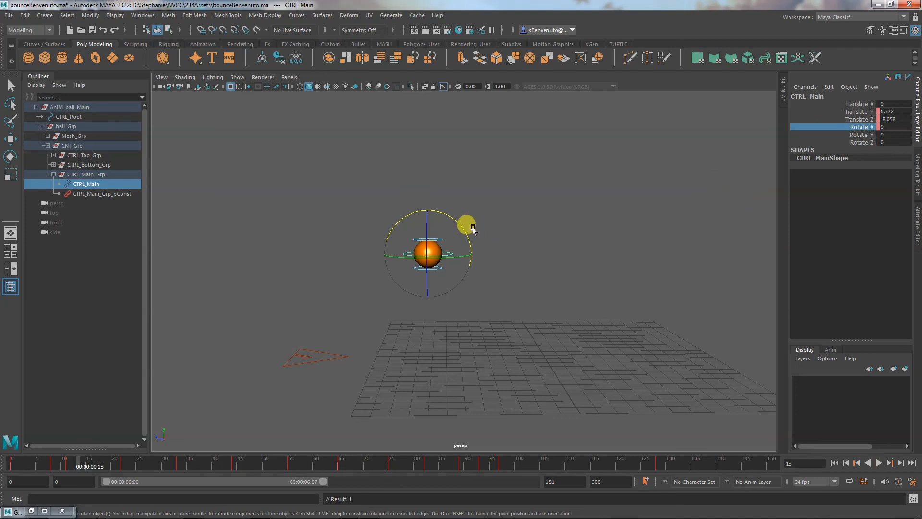
left_click_drag(457, 222, 465, 236)
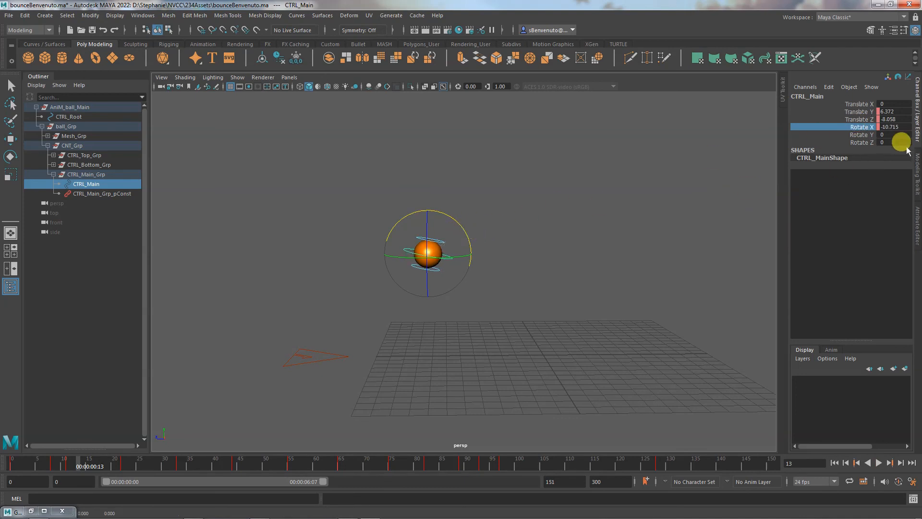
right_click(864, 127)
left_click(851, 145)
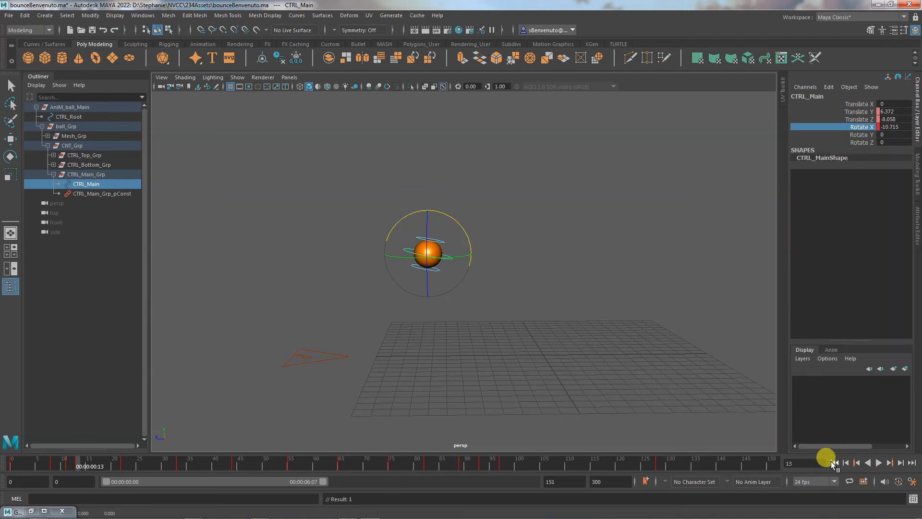
Play back the animation, hide the NURBS curves in the viewport, and replay it to check the ball's motion without controls.
left_click(878, 462)
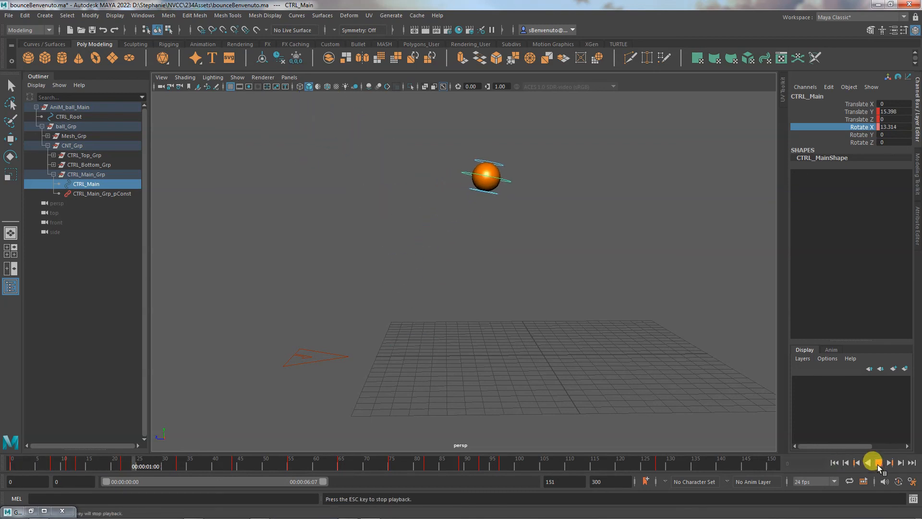
left_click(878, 463)
left_click(237, 77)
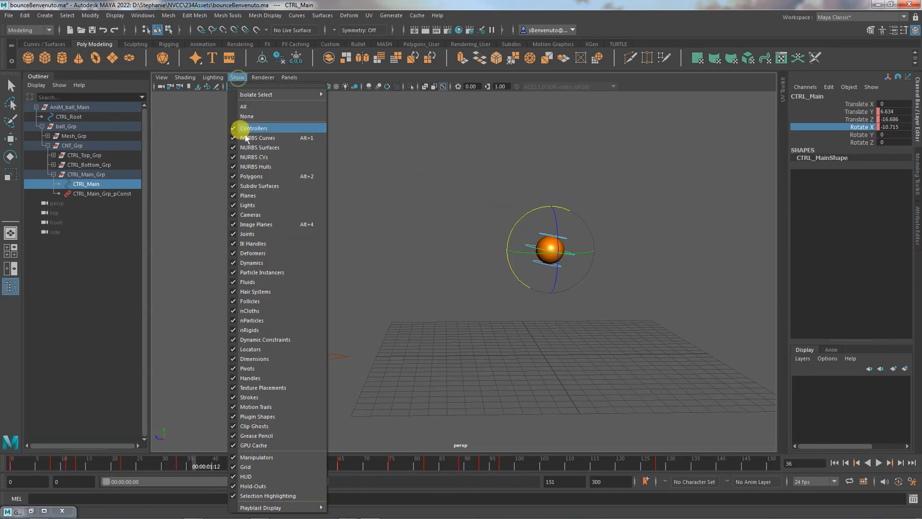
left_click(236, 137)
key("q")
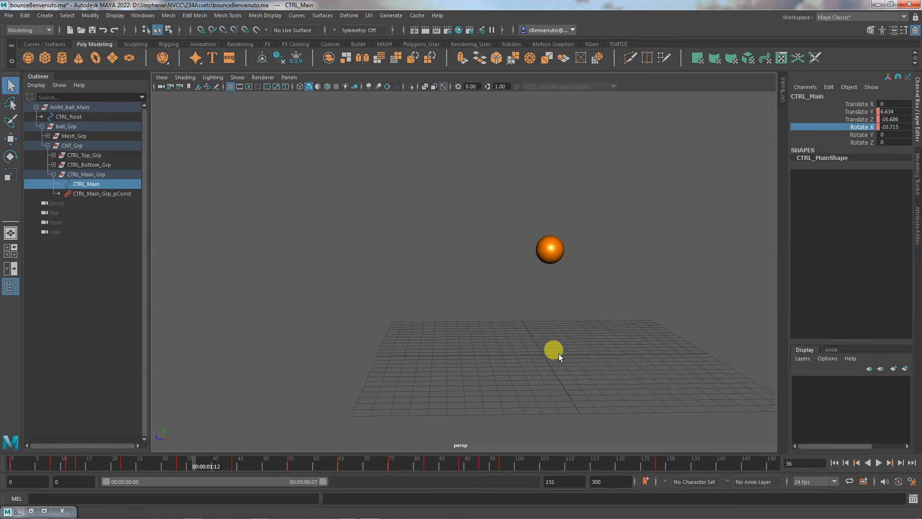
left_click(878, 463)
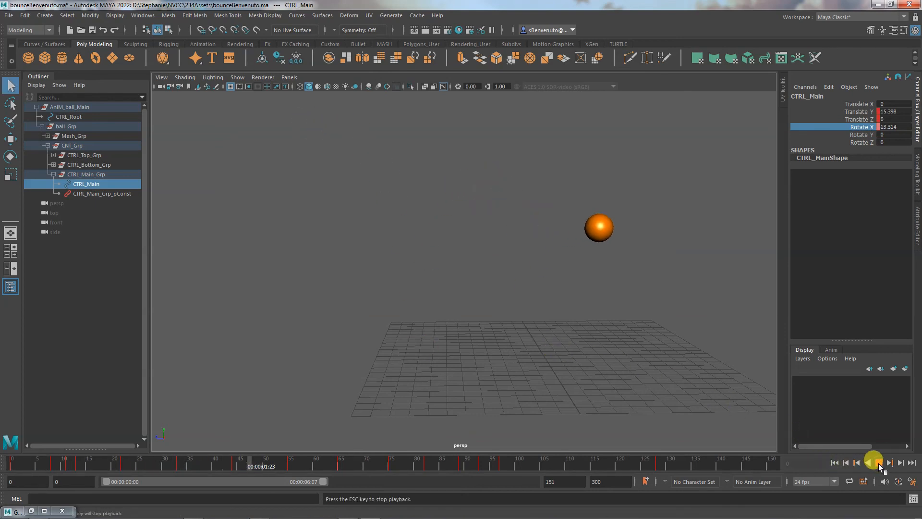
left_click(878, 463)
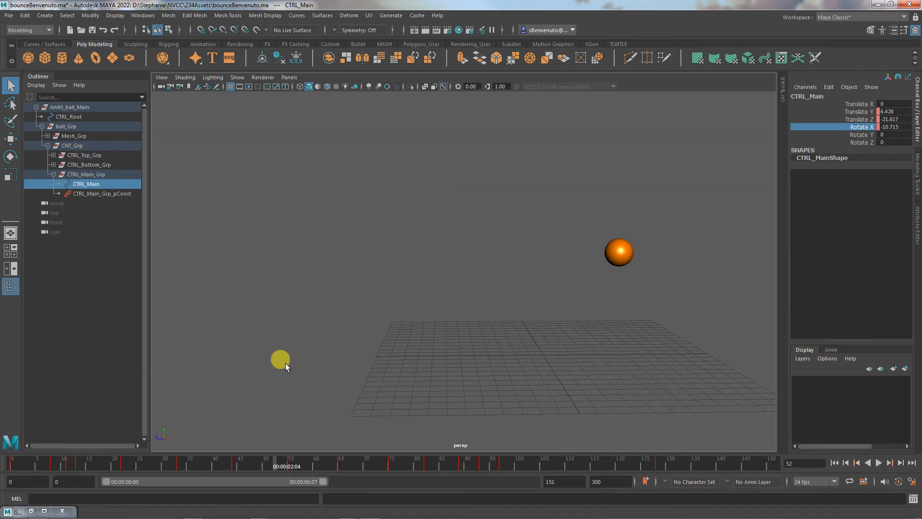
mouse_move(333, 362)
left_mouse_down("alt")
mouse_move(269, 345)
mouse_move(401, 362)
mouse_move(347, 364)
left_mouse_up("alt")
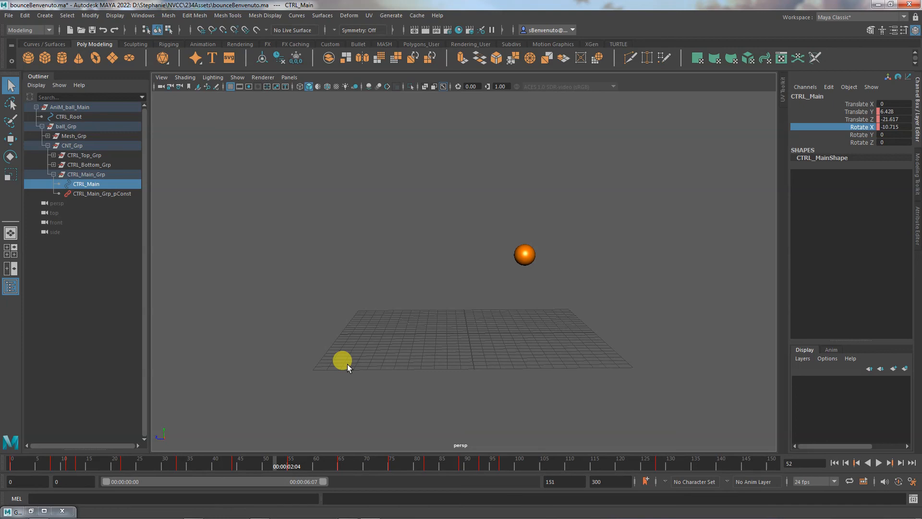
Examine CTRL_Main's Translate Y, Translate Z and Rotate X curves together in the Graph Editor.
left_click(43, 510)
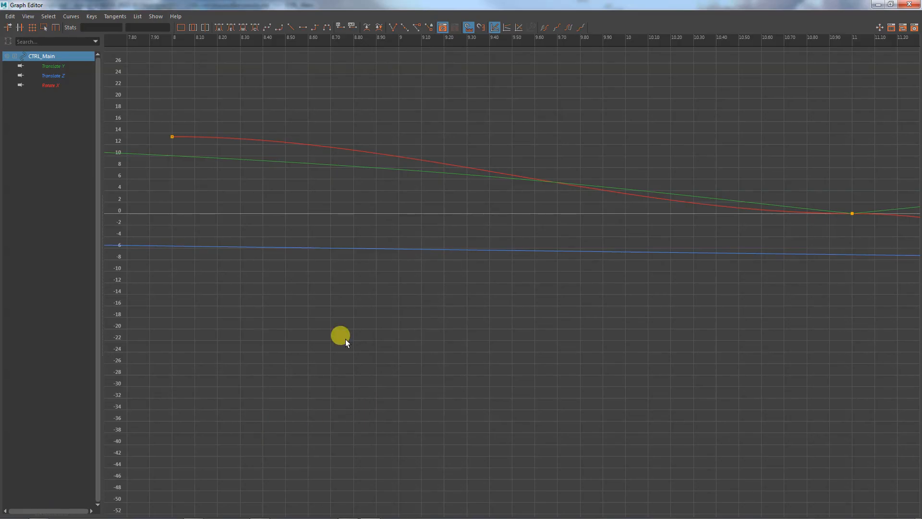
right_click_drag(681, 350, 574, 326, "alt")
left_click(48, 108)
left_click(50, 64)
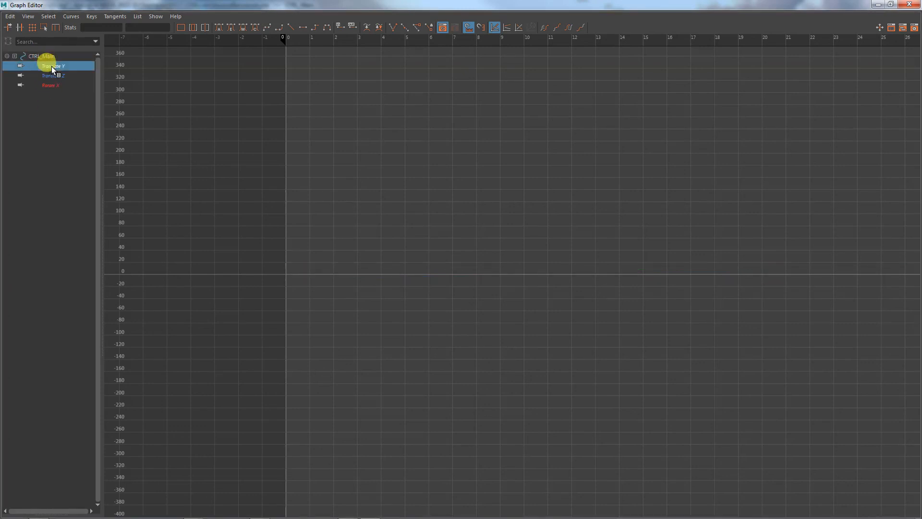
left_click(52, 82, "shift")
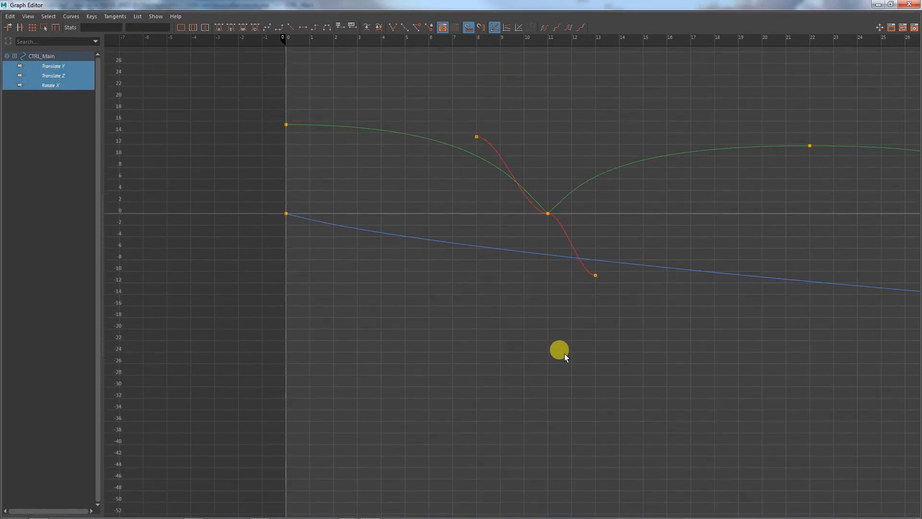
right_click_drag(557, 350, 348, 297, "alt")
key("f")
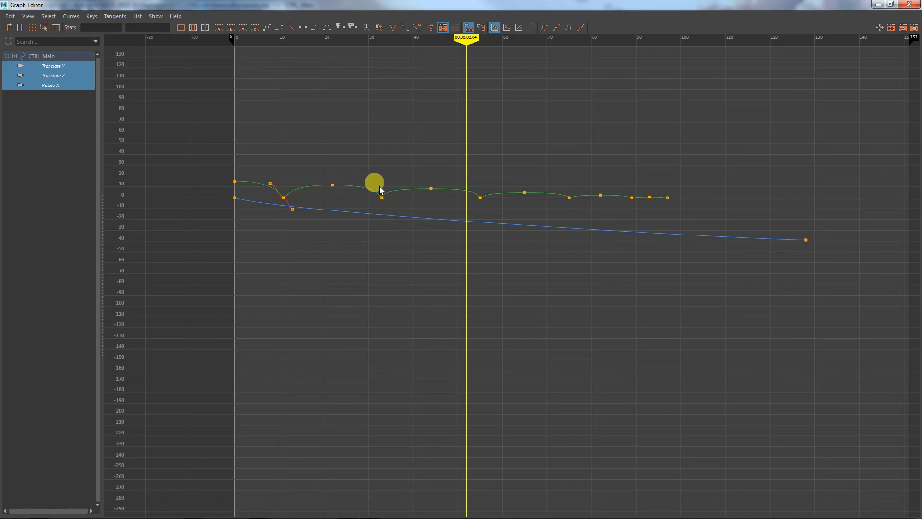
middle_click_drag(309, 261, 385, 313, "alt")
scroll(271, 280, "up", 4)
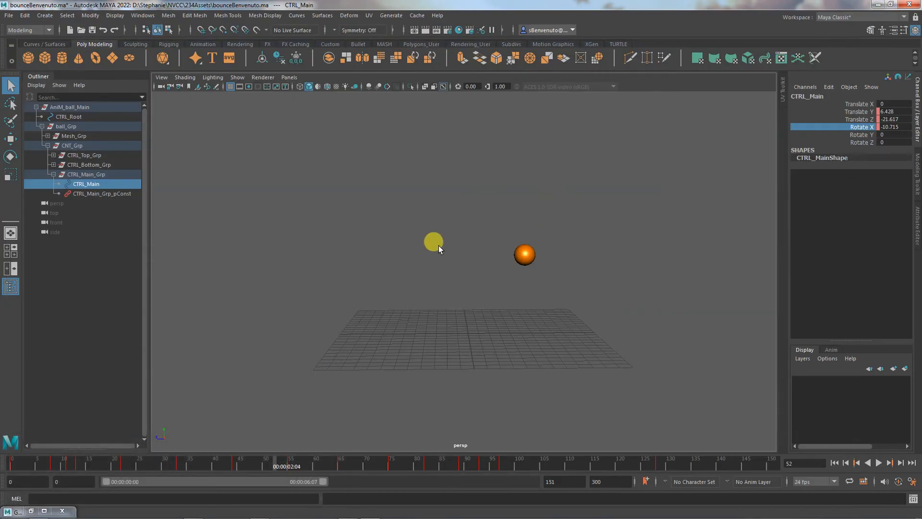
Show the NURBS curves again and add CTRL_Top to the CTRL_Main selection to review both controls' curves in the Graph Editor.
left_click(238, 77)
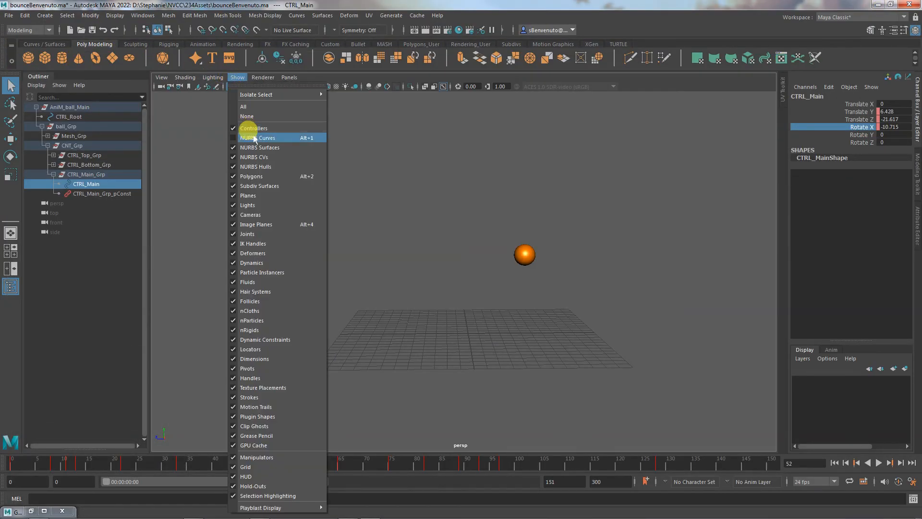
left_click(240, 127)
left_click(537, 246, "shift")
scroll(537, 247, "down", 2)
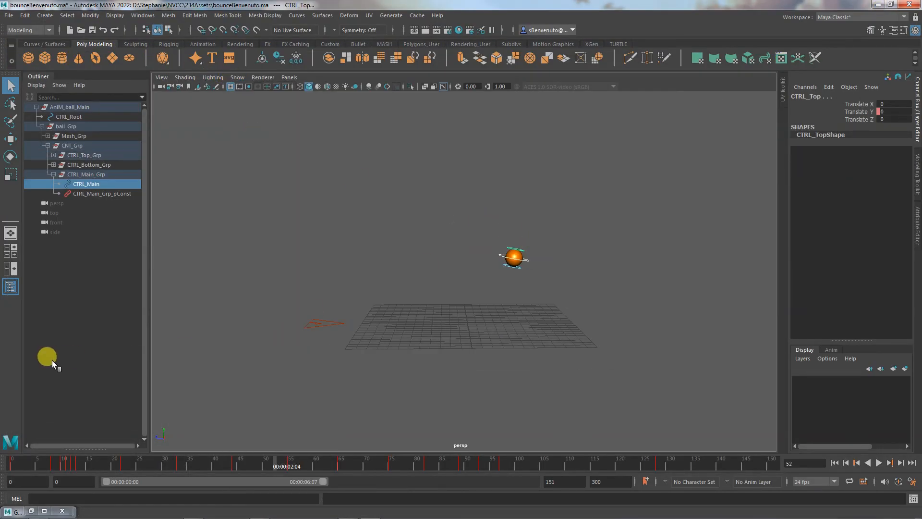
left_click(44, 511)
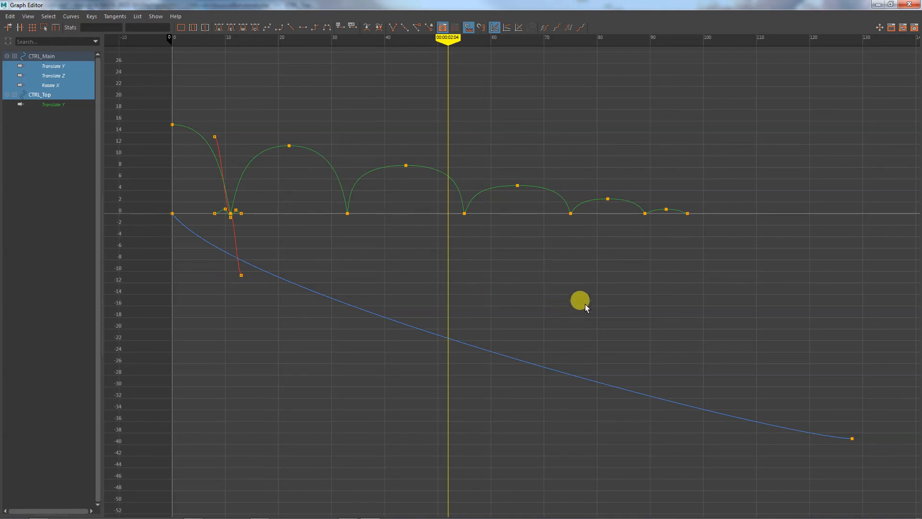
left_click(877, 5)
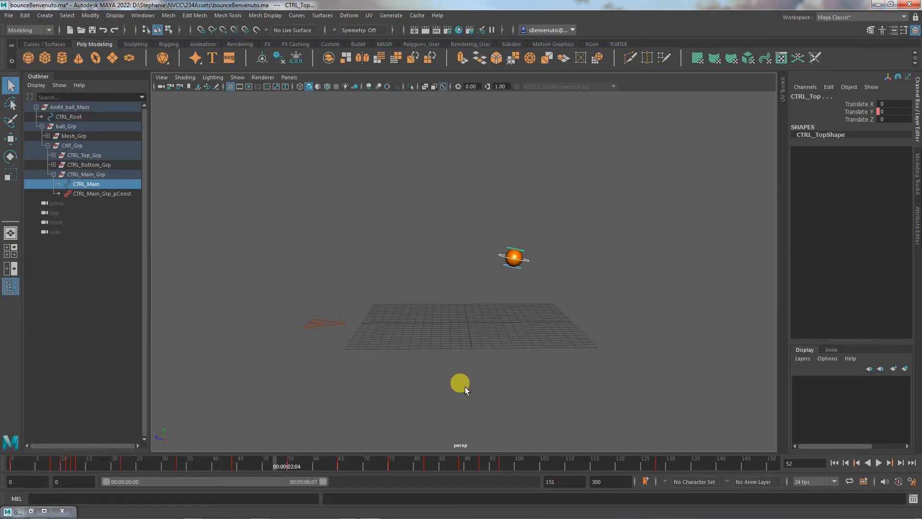